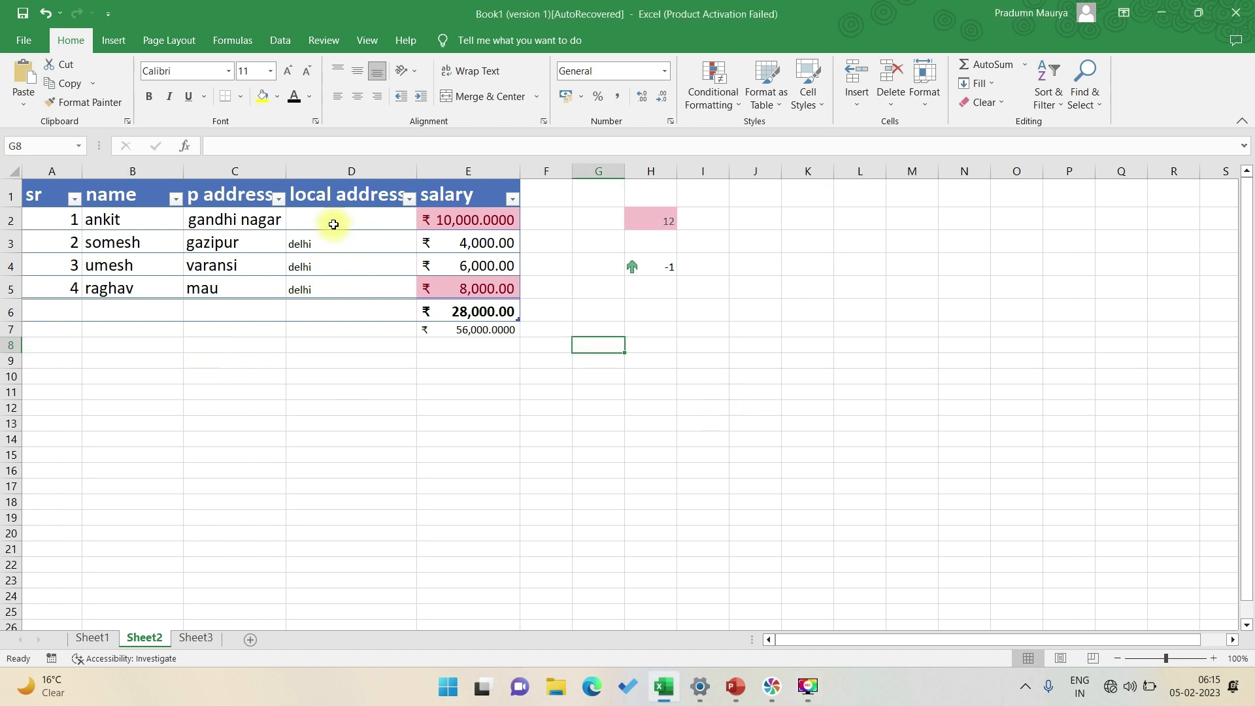
Insert a blank sheet column before the local address column
left_click(326, 171)
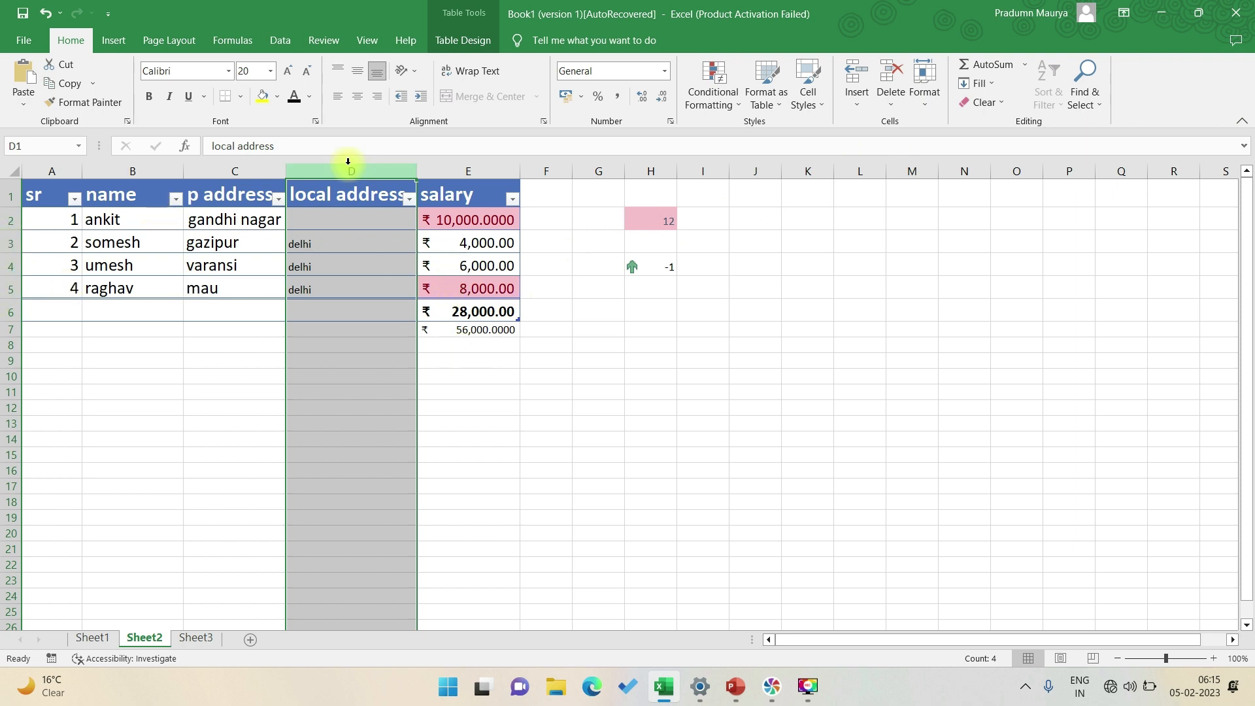
left_click(9, 243)
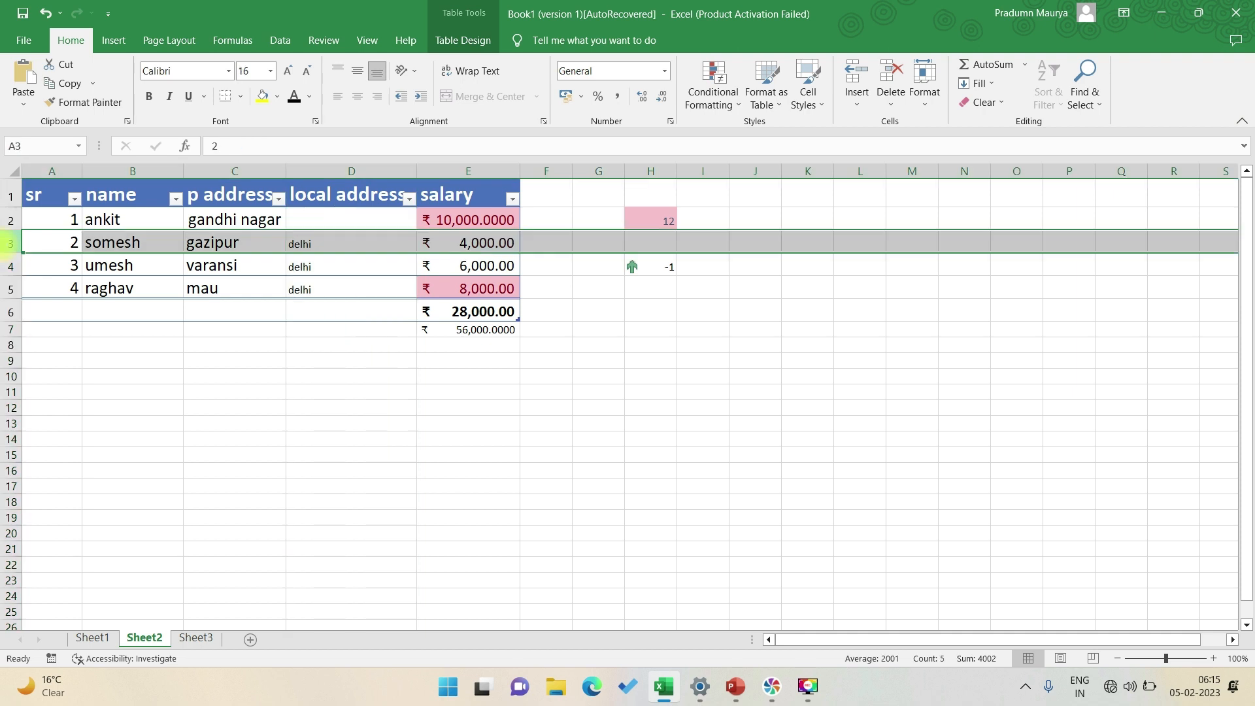
left_click(374, 174)
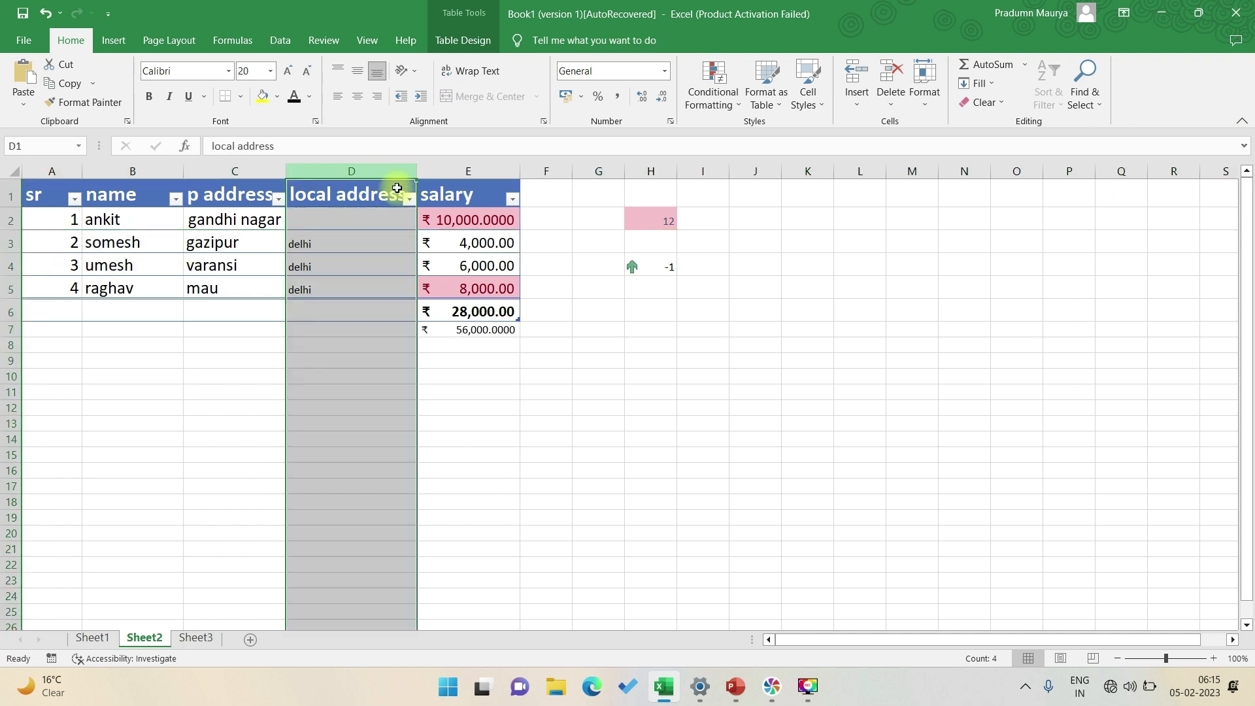
left_click(855, 101)
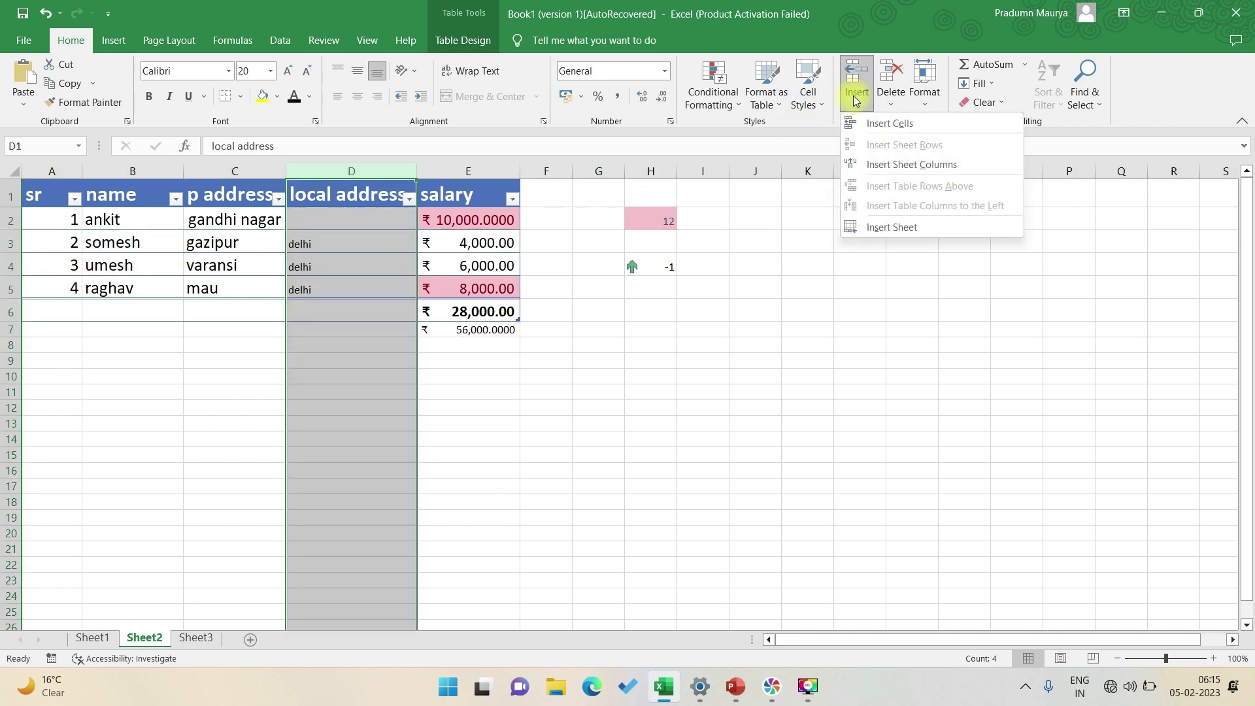
left_click(884, 170)
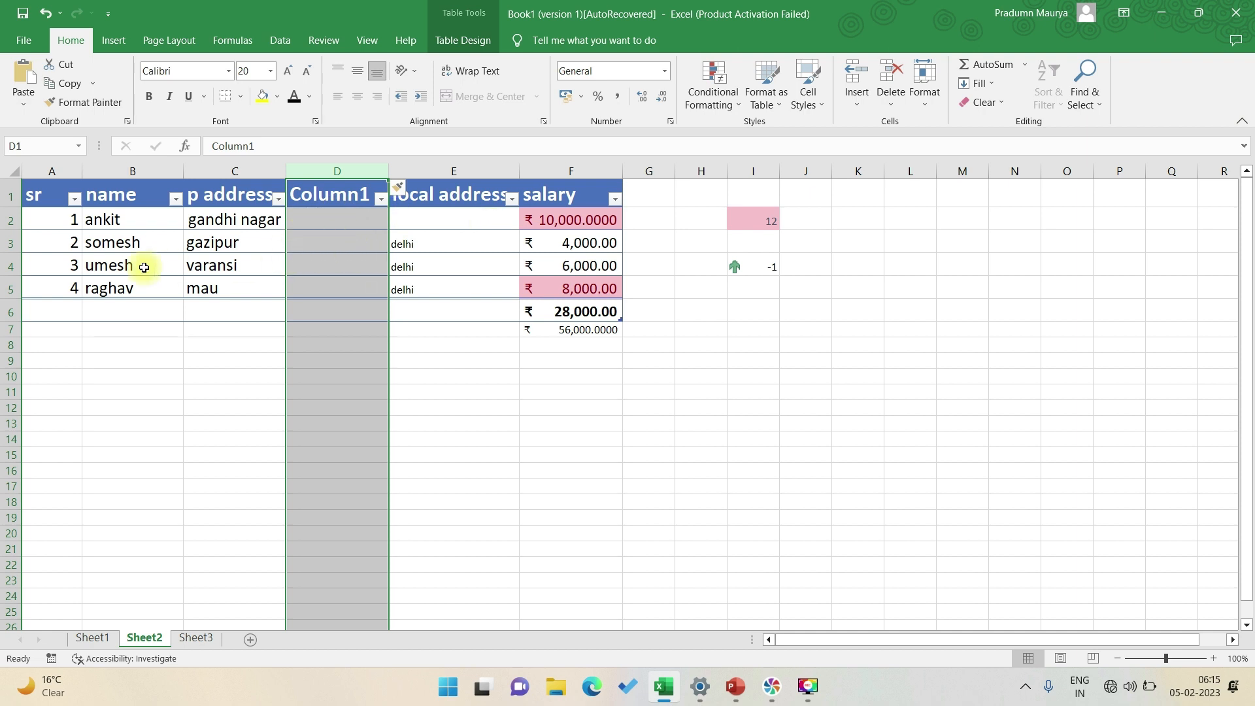
Insert a blank sheet row above row 3, between the records with sr 1 and 2
left_click(8, 241)
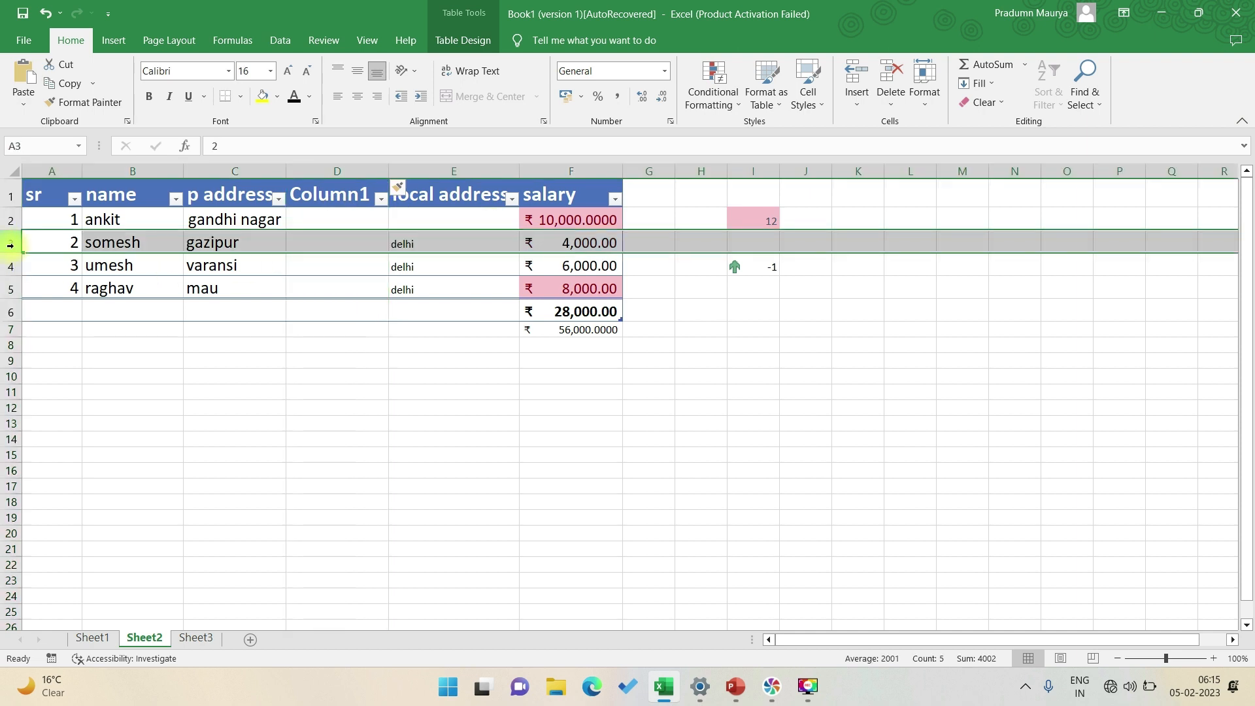
left_click(857, 104)
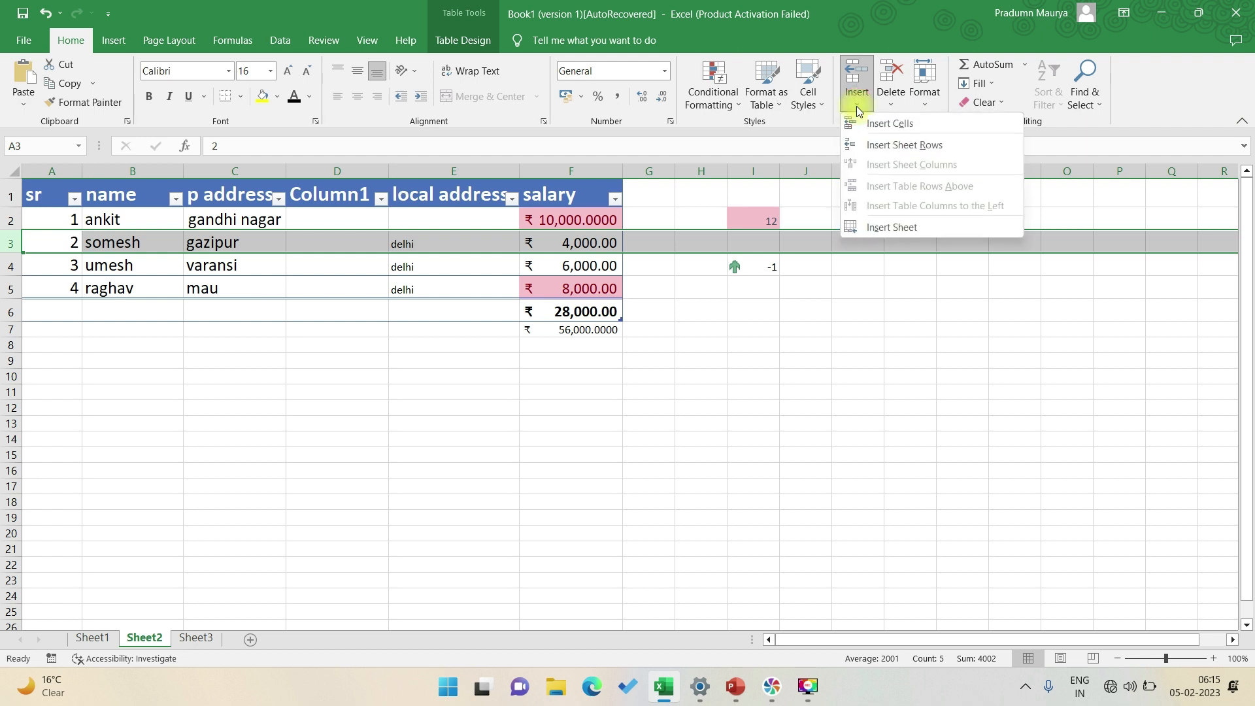
left_click(895, 144)
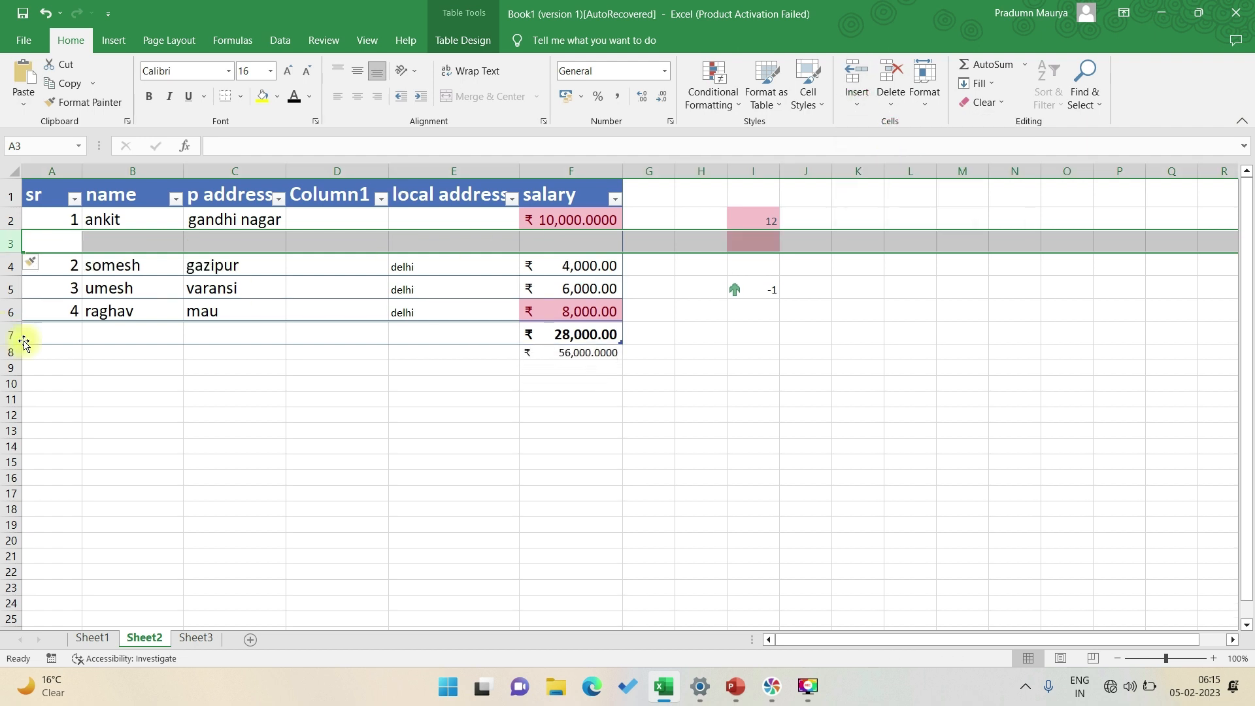
Insert cells at the local address of the record with sr 2 to add a blank table row above it
left_click(260, 272)
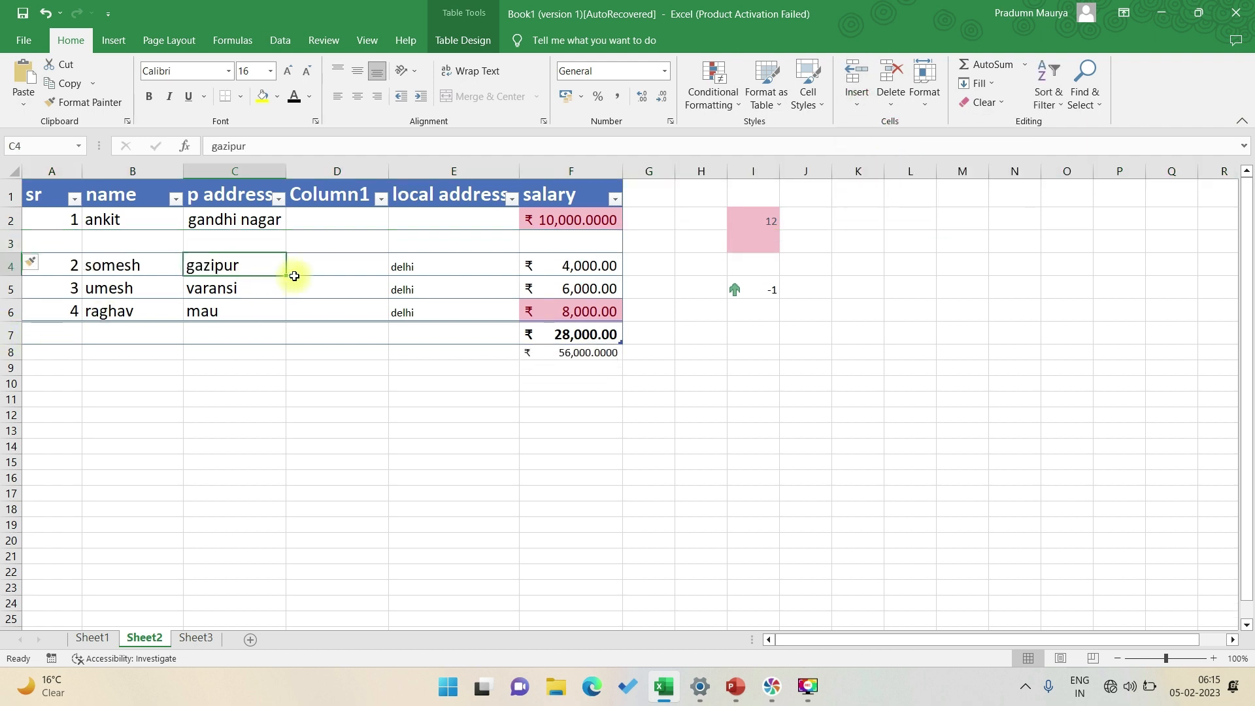
left_click(332, 273)
left_click(451, 265)
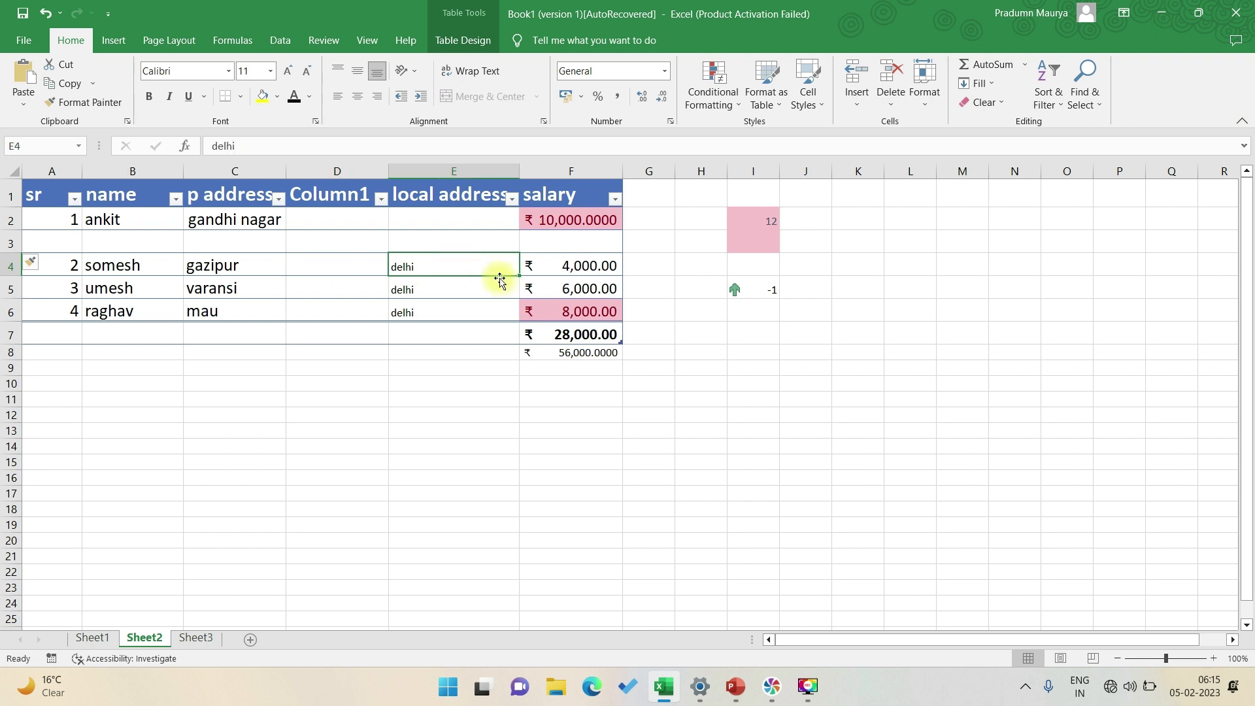
left_click(856, 103)
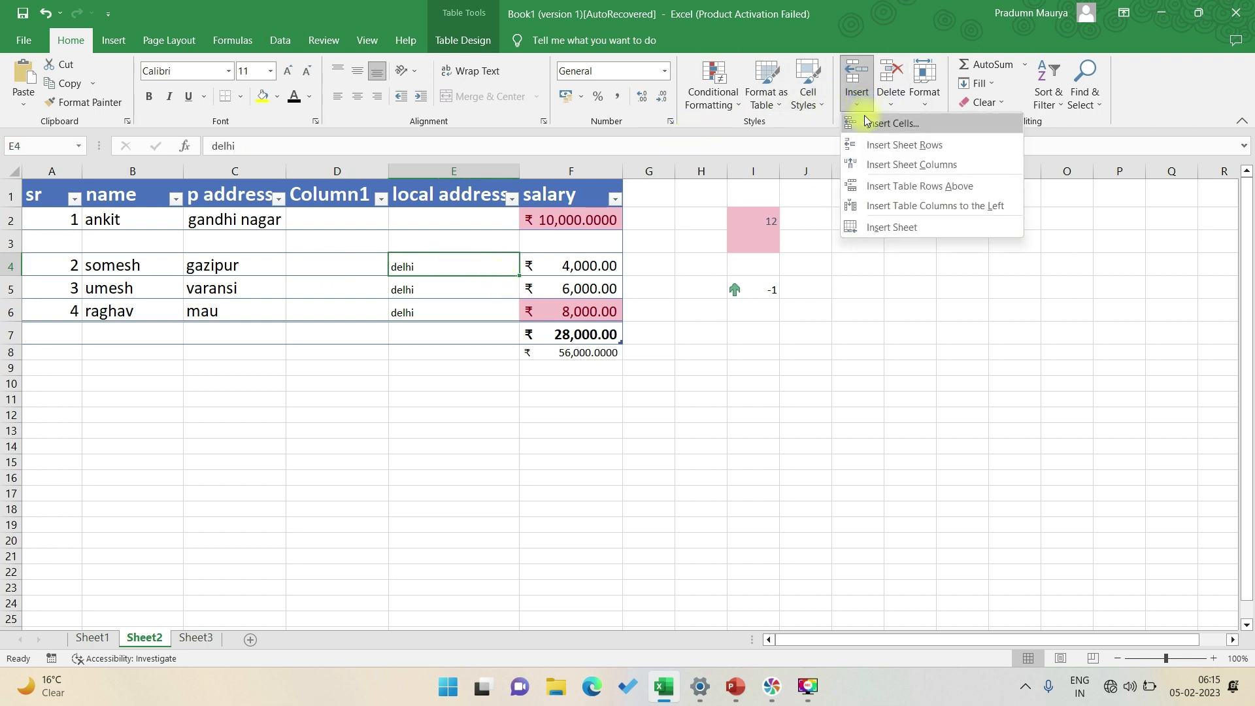
left_click(864, 120)
key("ctrl+z")
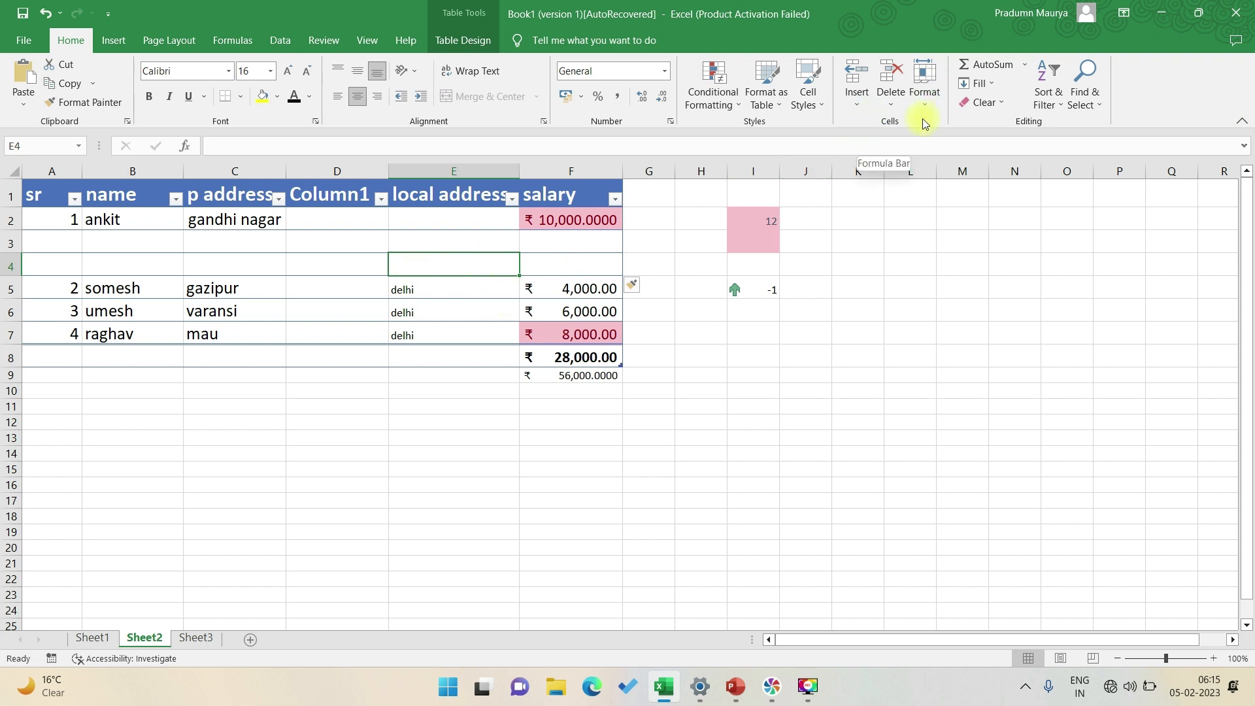
Delete the blank Column1 sheet column between p address and local address
left_click(889, 101)
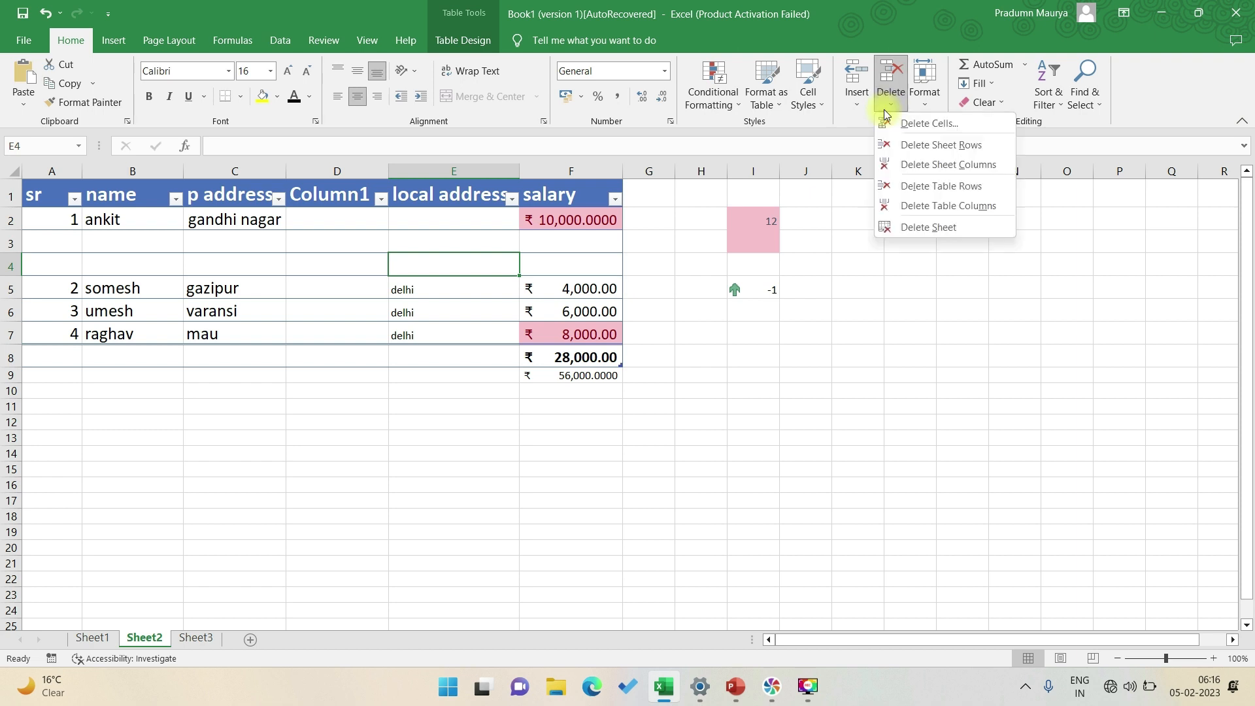
left_click(348, 171)
left_click(339, 170)
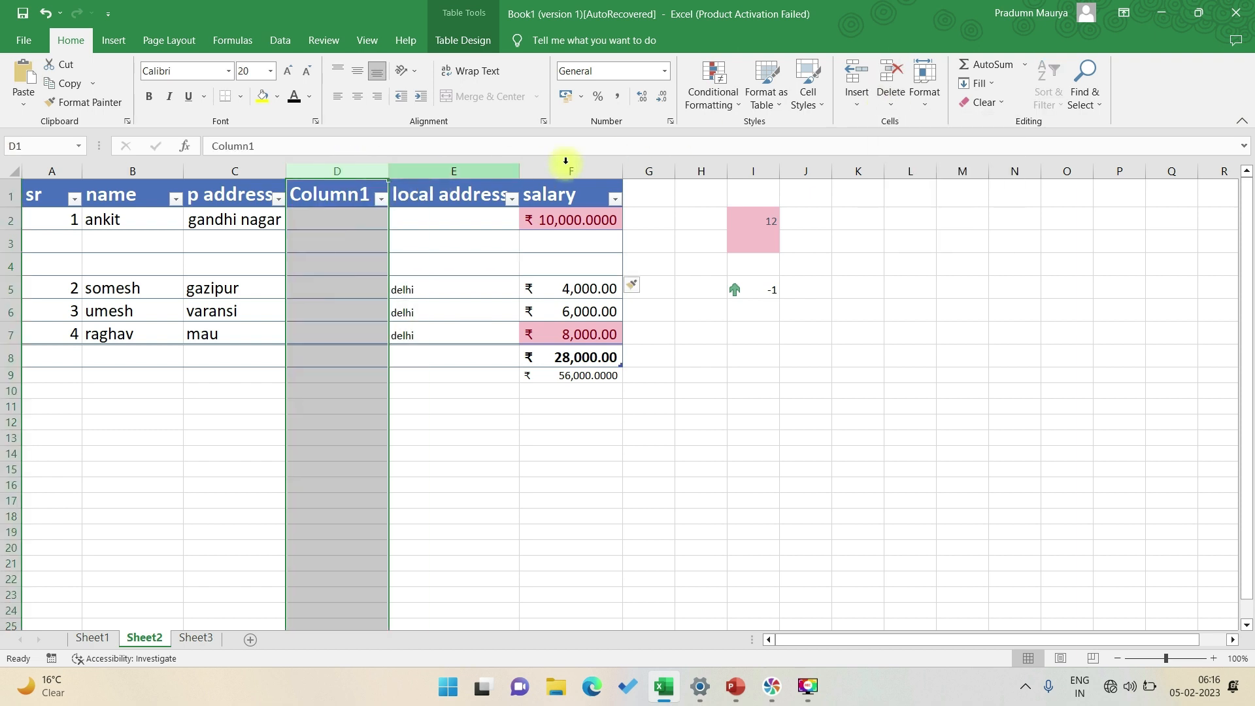
left_click(857, 96)
left_click(890, 101)
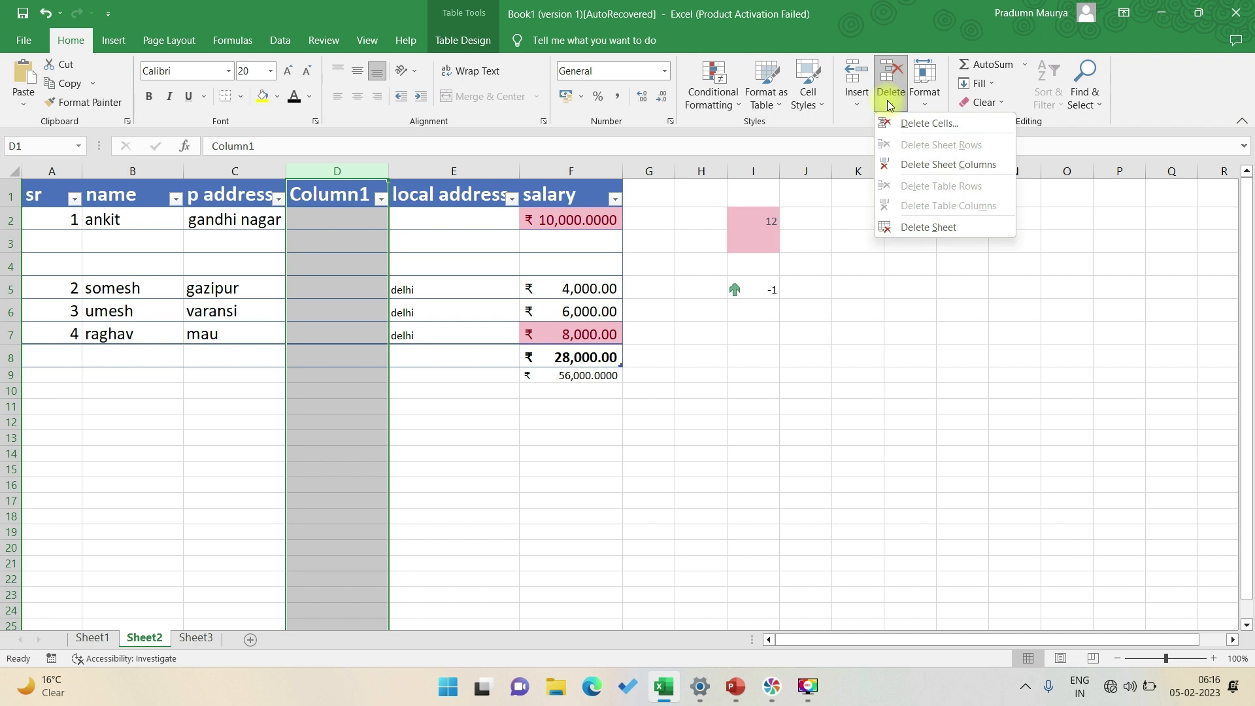
left_click(931, 162)
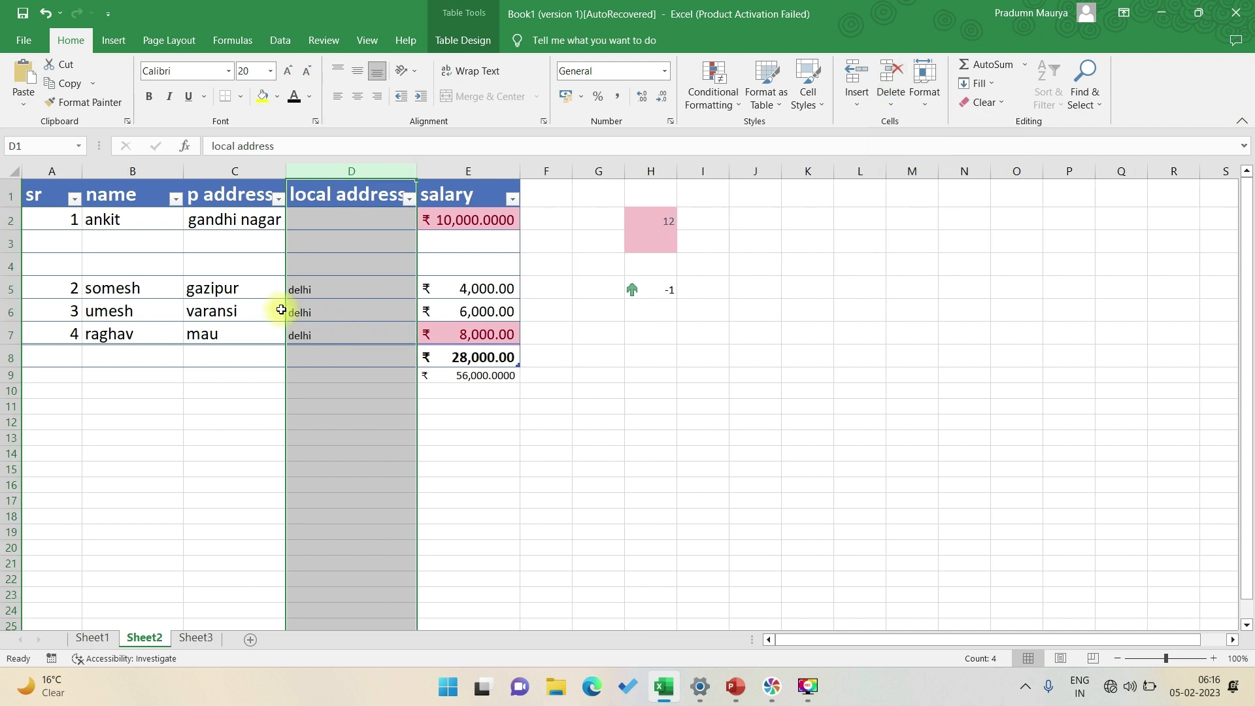
Delete blank sheet row 4 above the record with sr 2
left_click(9, 266)
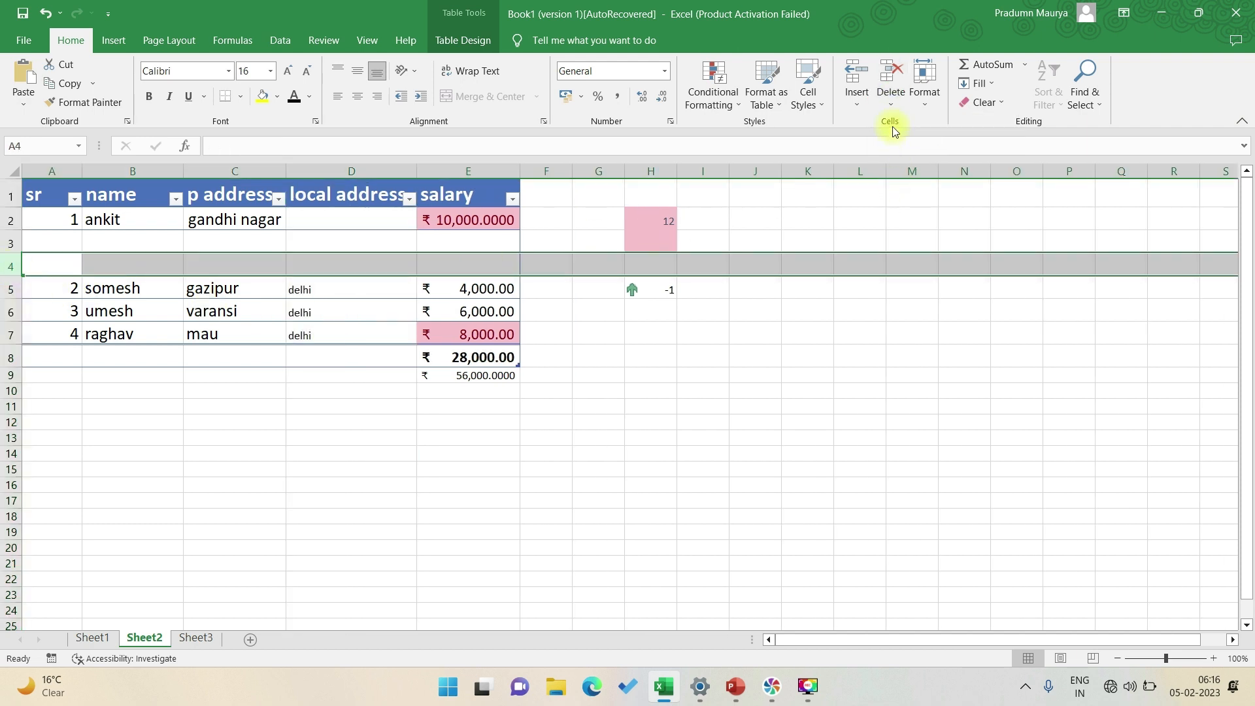
left_click(892, 104)
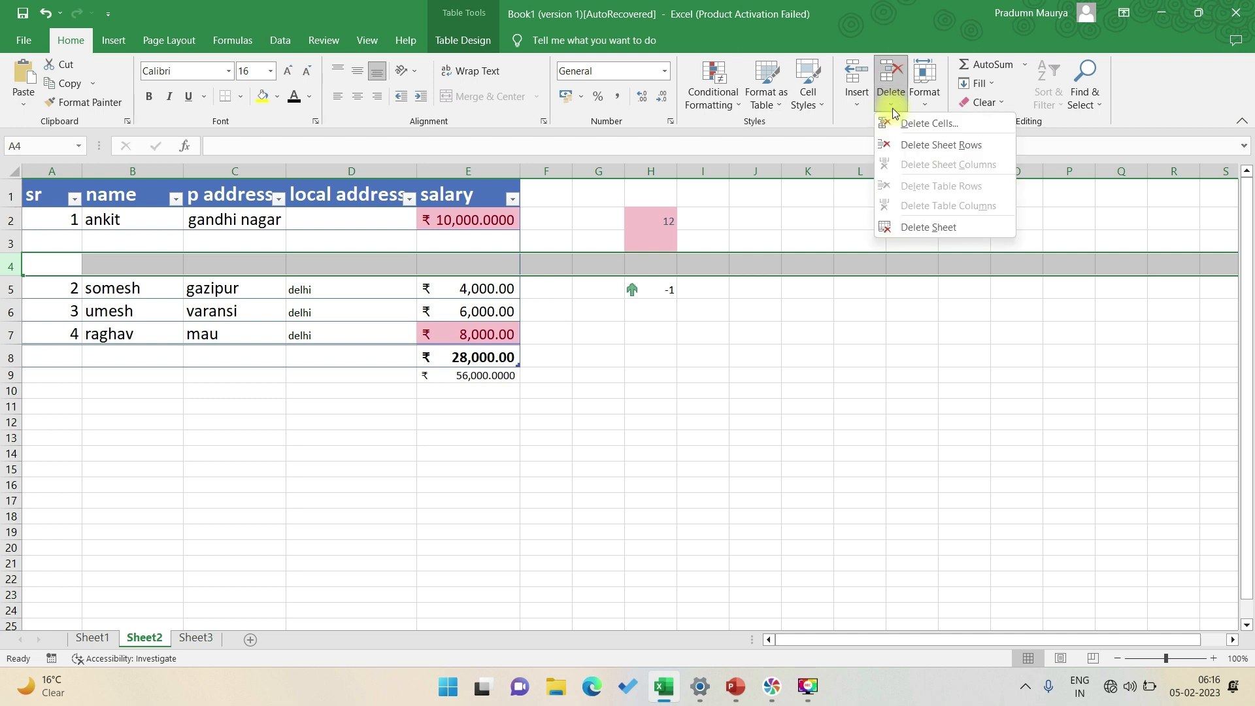
left_click(908, 145)
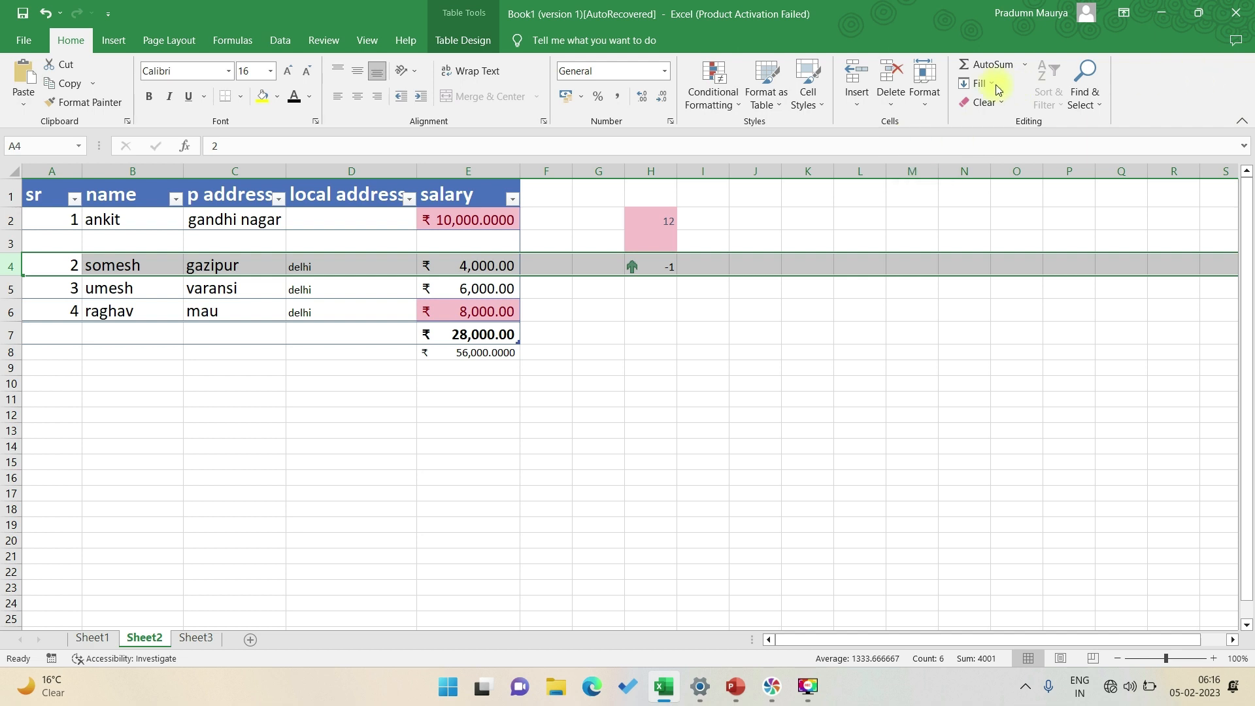
left_click(927, 98)
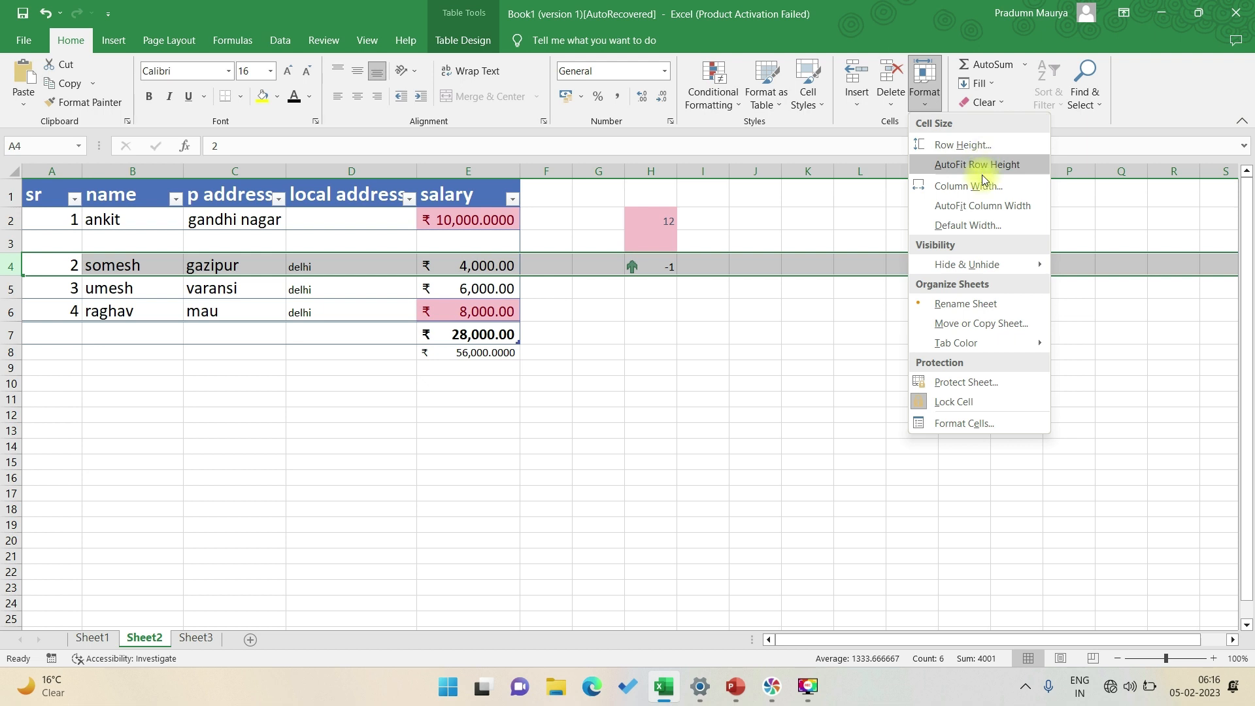
mouse_move(987, 263)
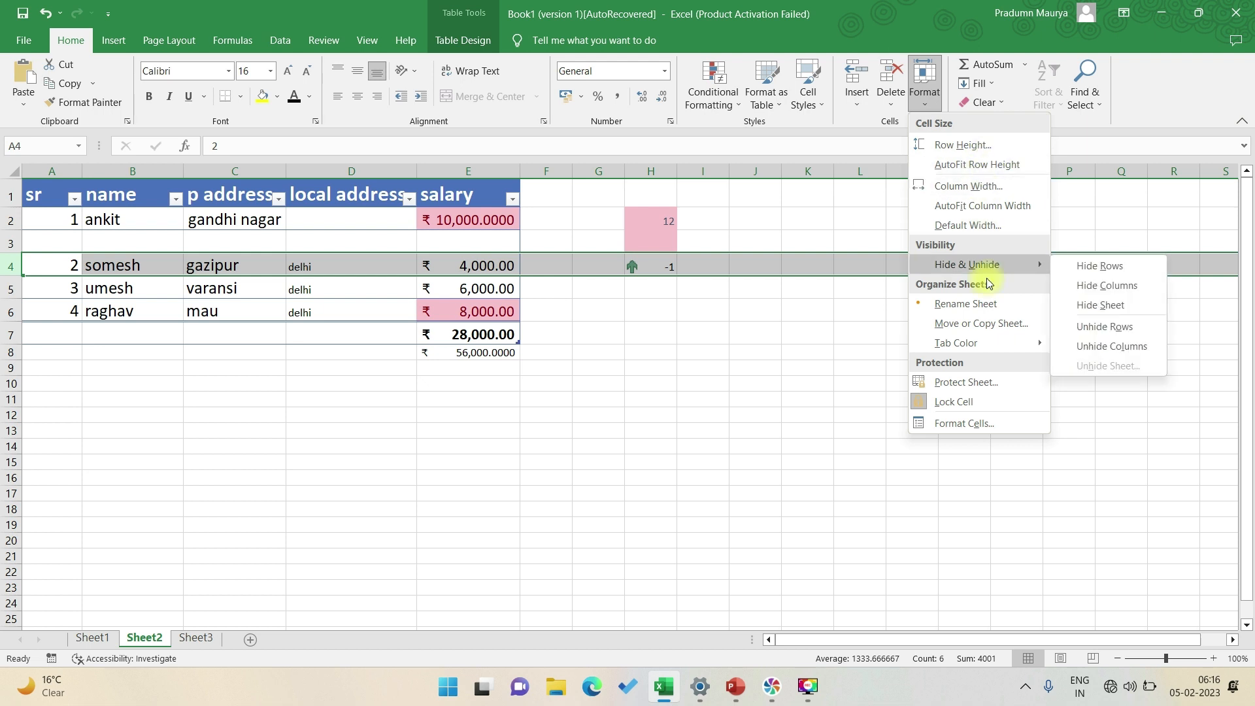
left_click(336, 288)
Widen the local address column and increase the height of row 5, the record with sr 3
left_click(337, 289)
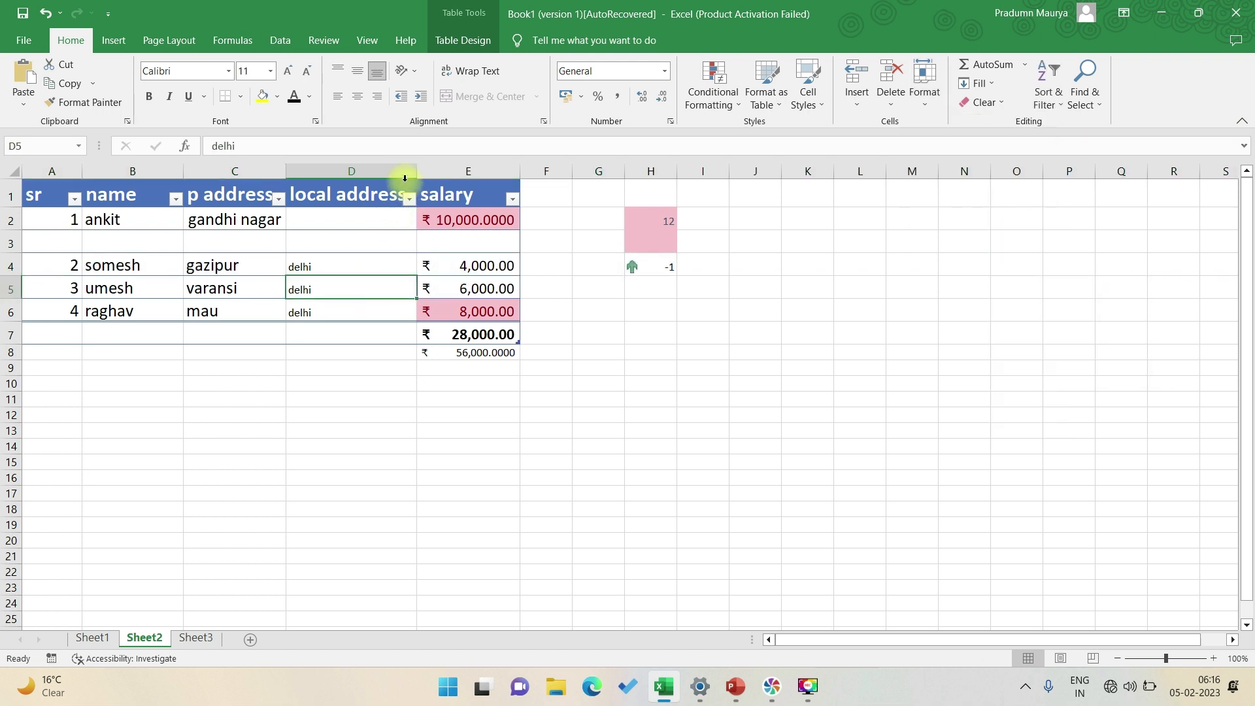
left_click_drag(416, 174, 466, 174)
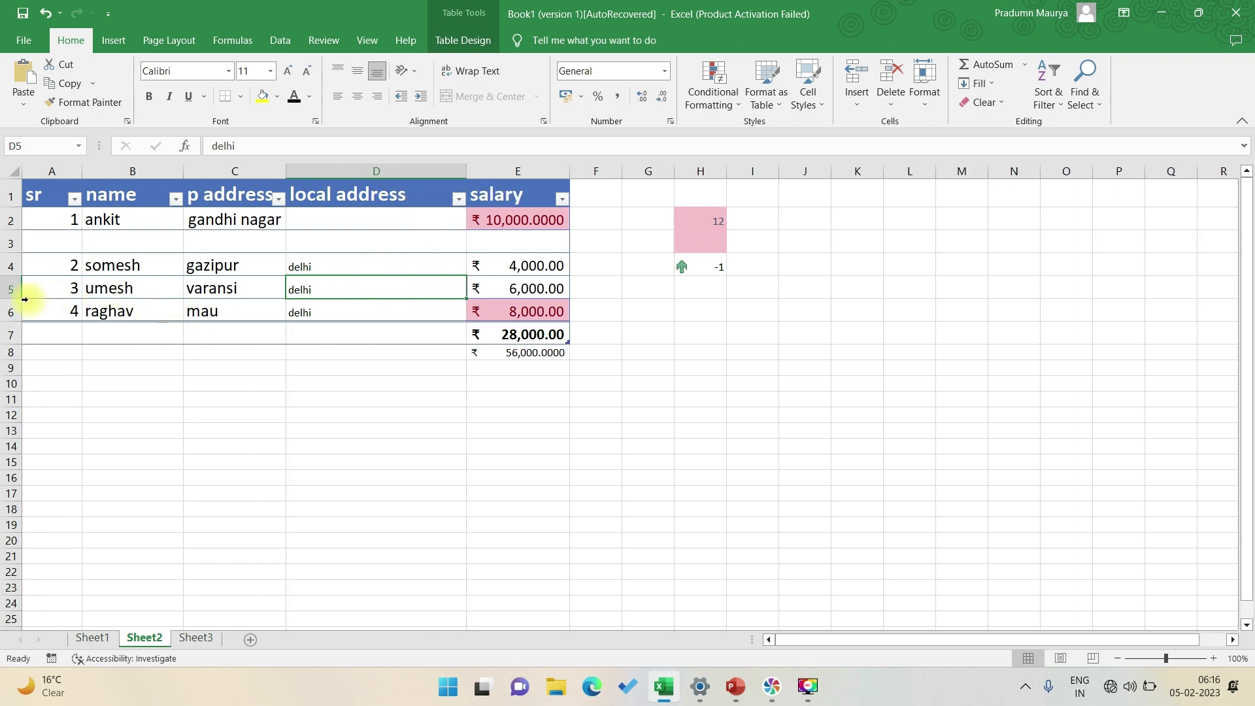
left_click_drag(17, 300, 18, 321)
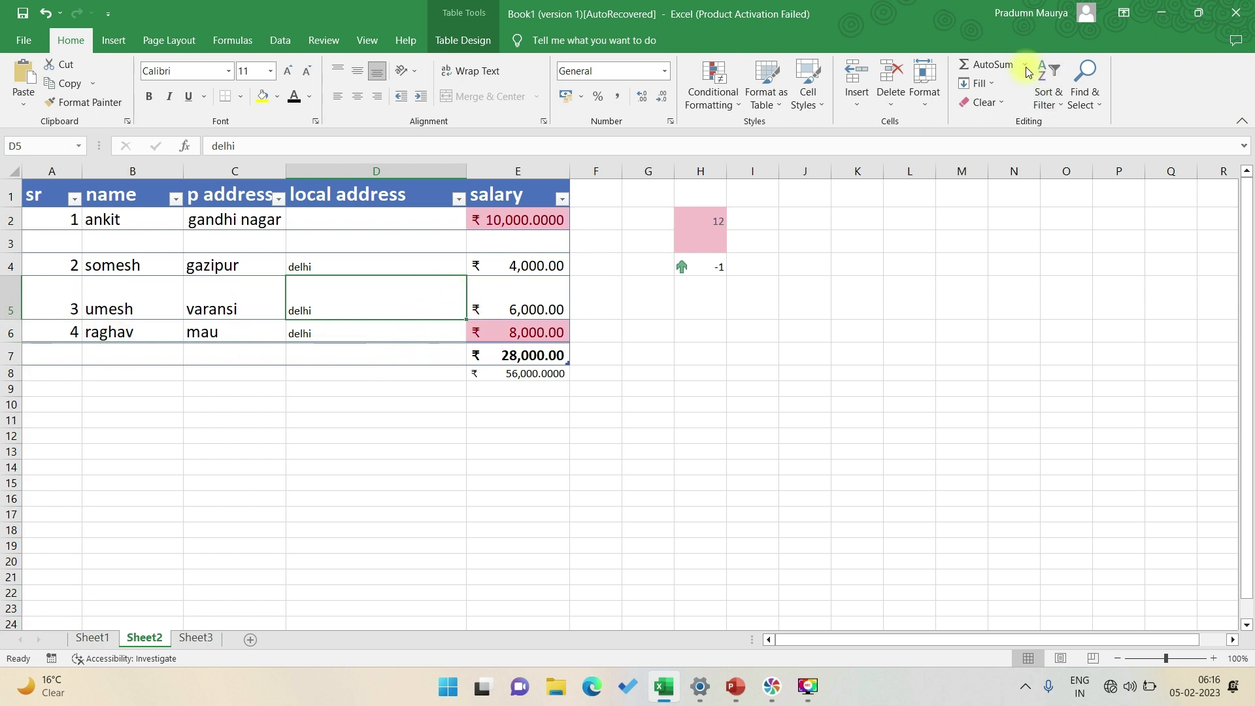
Examine the Protect Sheet options and close them without protecting the sheet
left_click(926, 103)
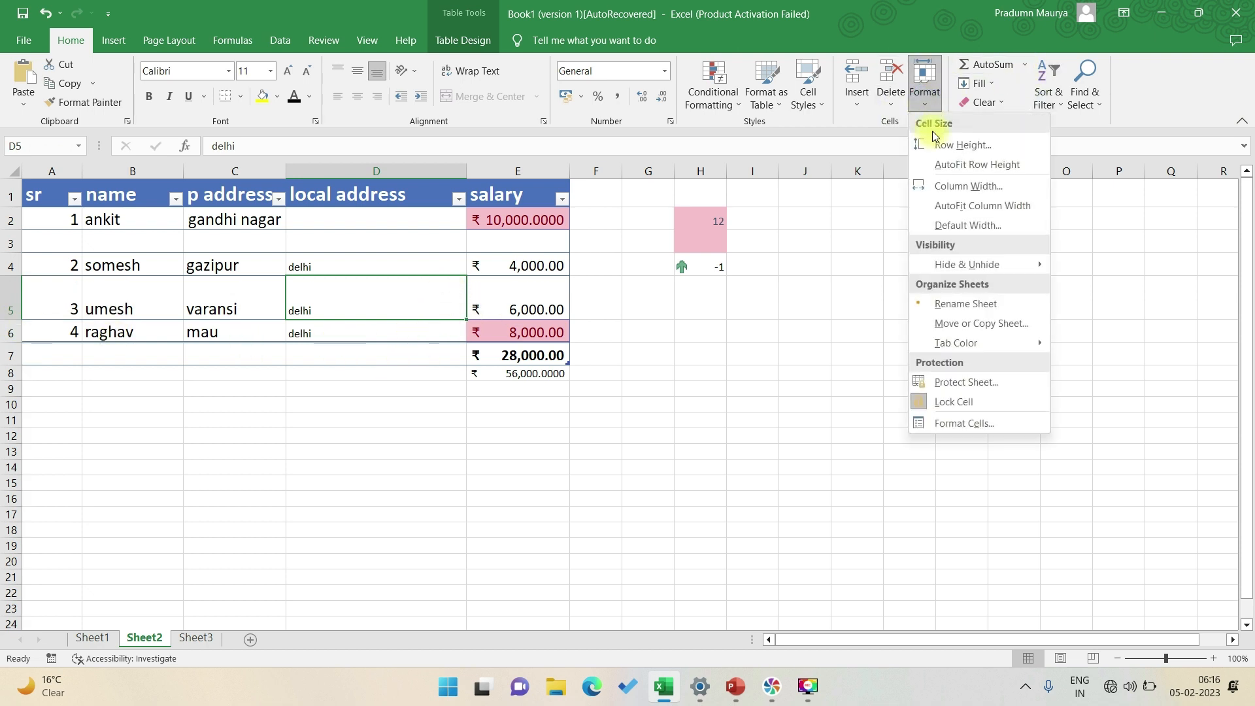
left_click(982, 387)
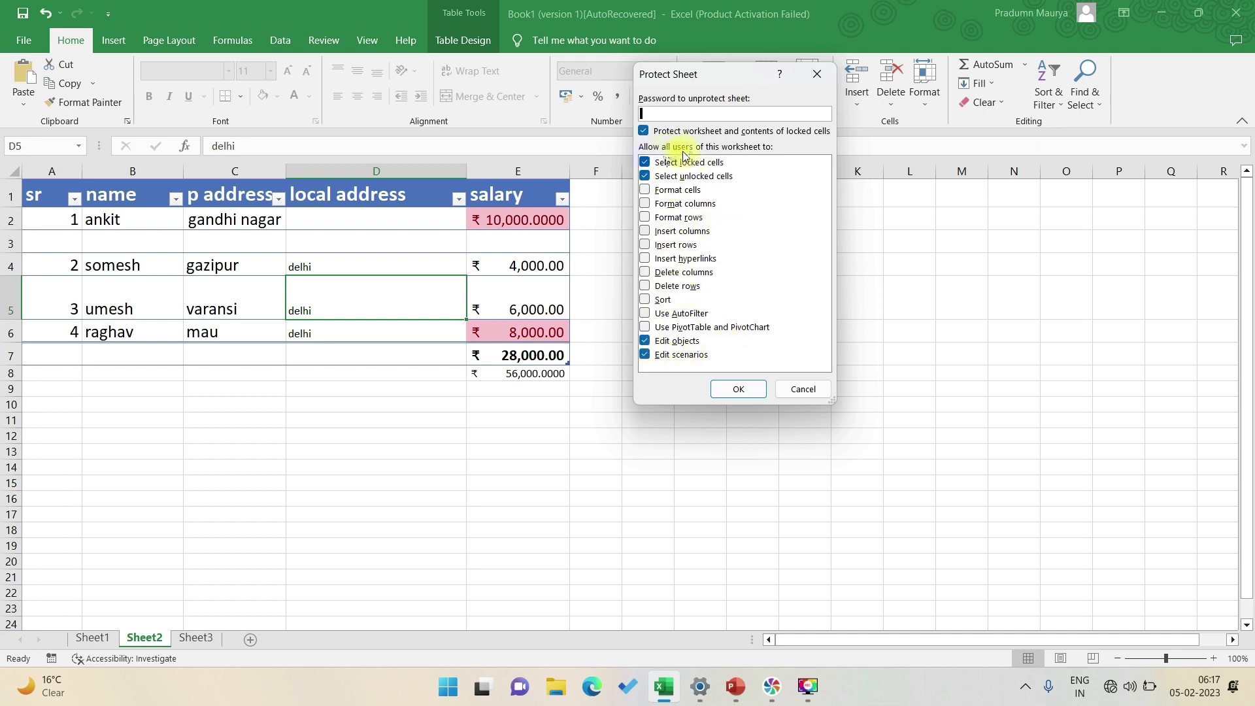
left_click(805, 80)
Examine the number, alignment, font, border, fill and protection settings in Format Cells for cell D5, closing them without applying changes
left_click(912, 106)
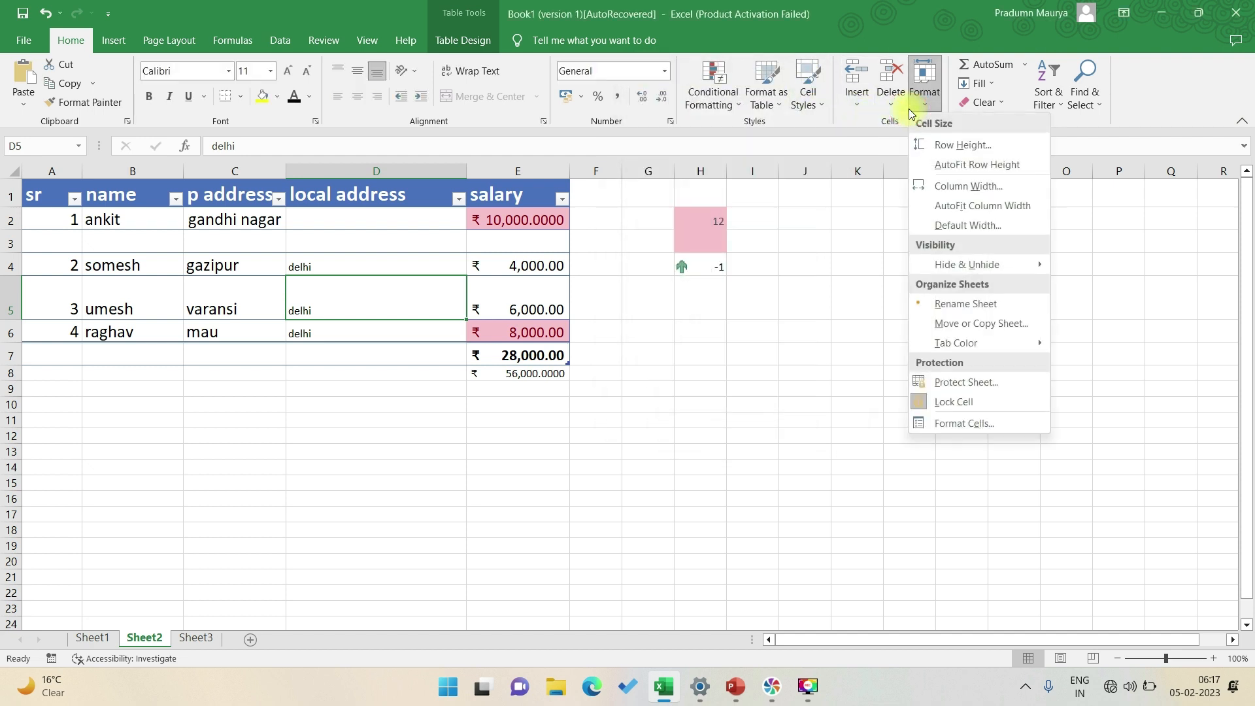
left_click(970, 424)
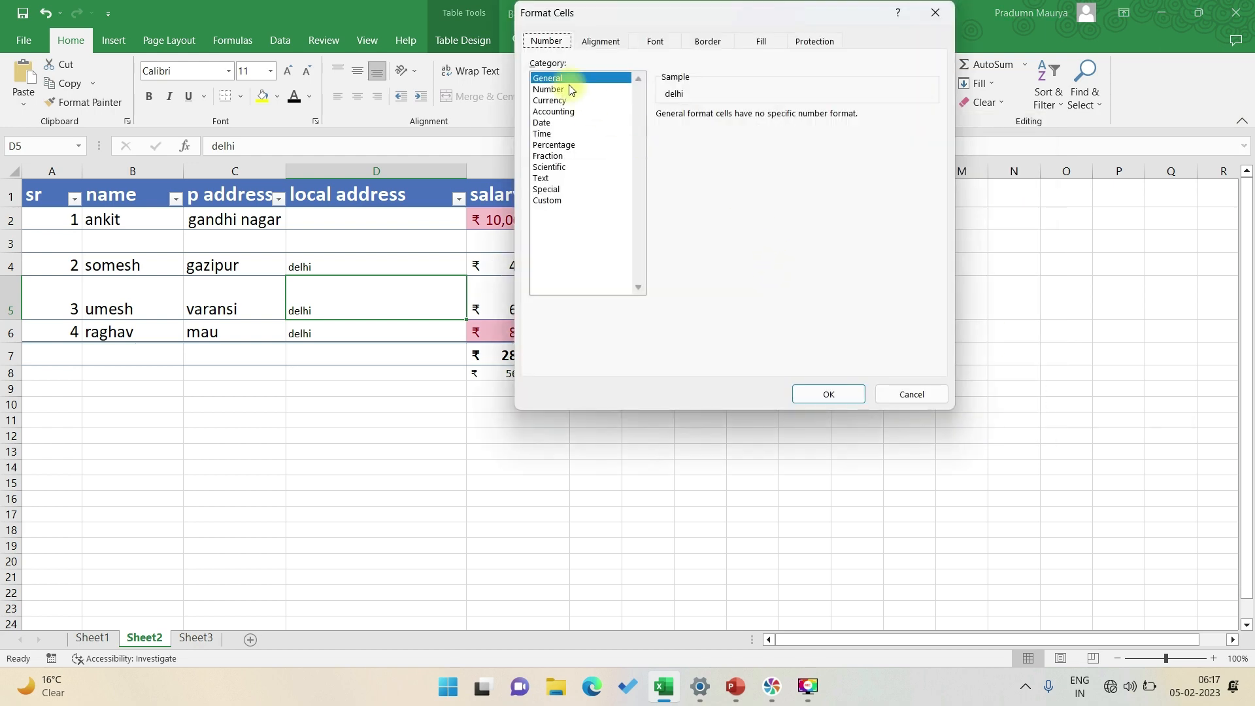
left_click_drag(646, 14, 986, 39)
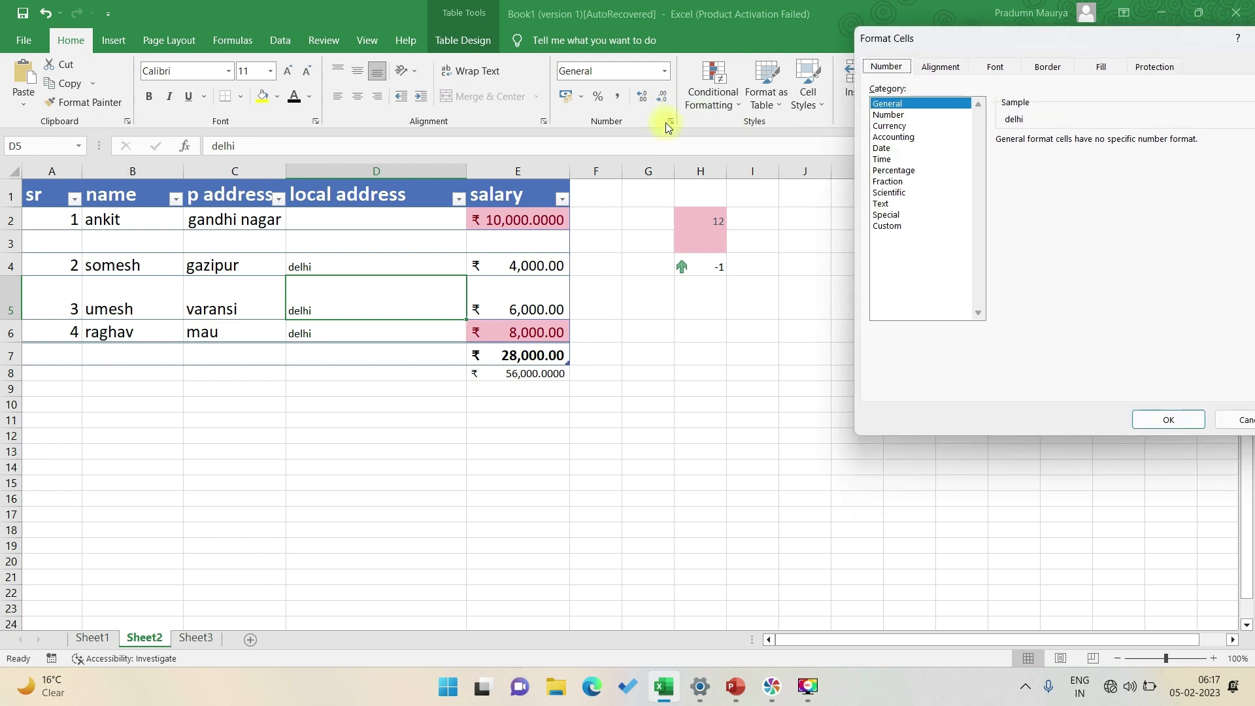
left_click_drag(1016, 38, 805, 43)
left_click(730, 69)
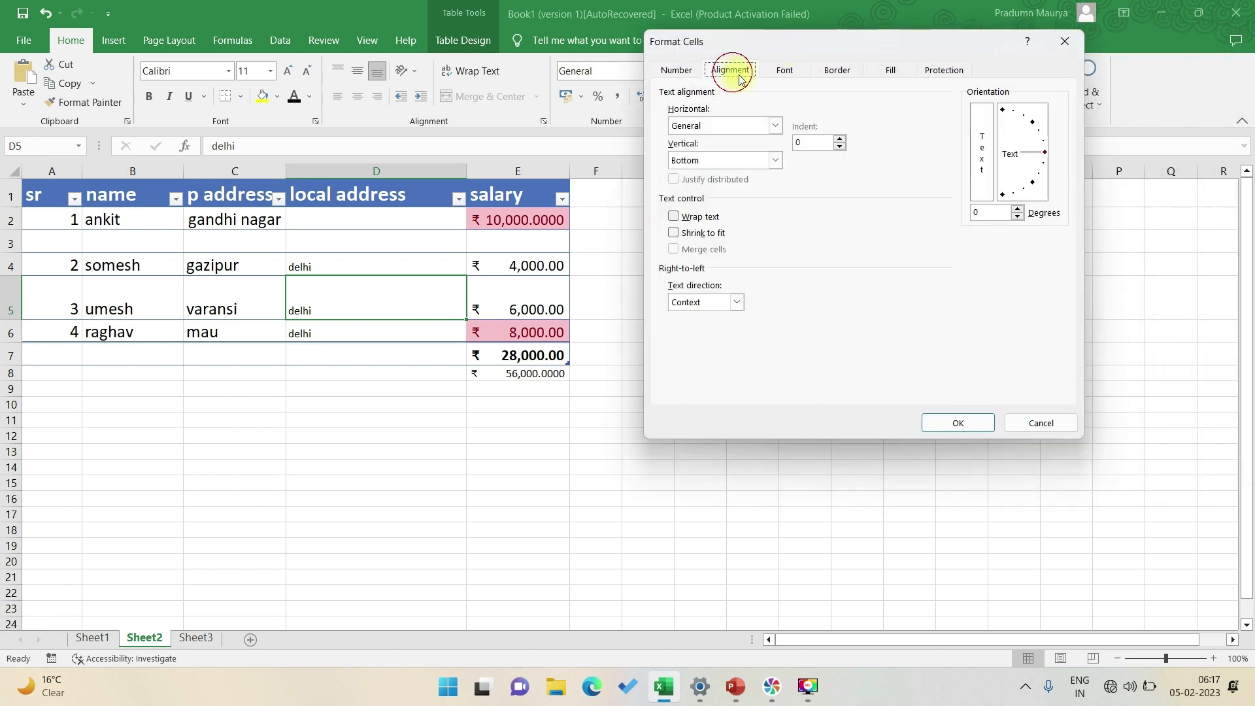
left_click(792, 82)
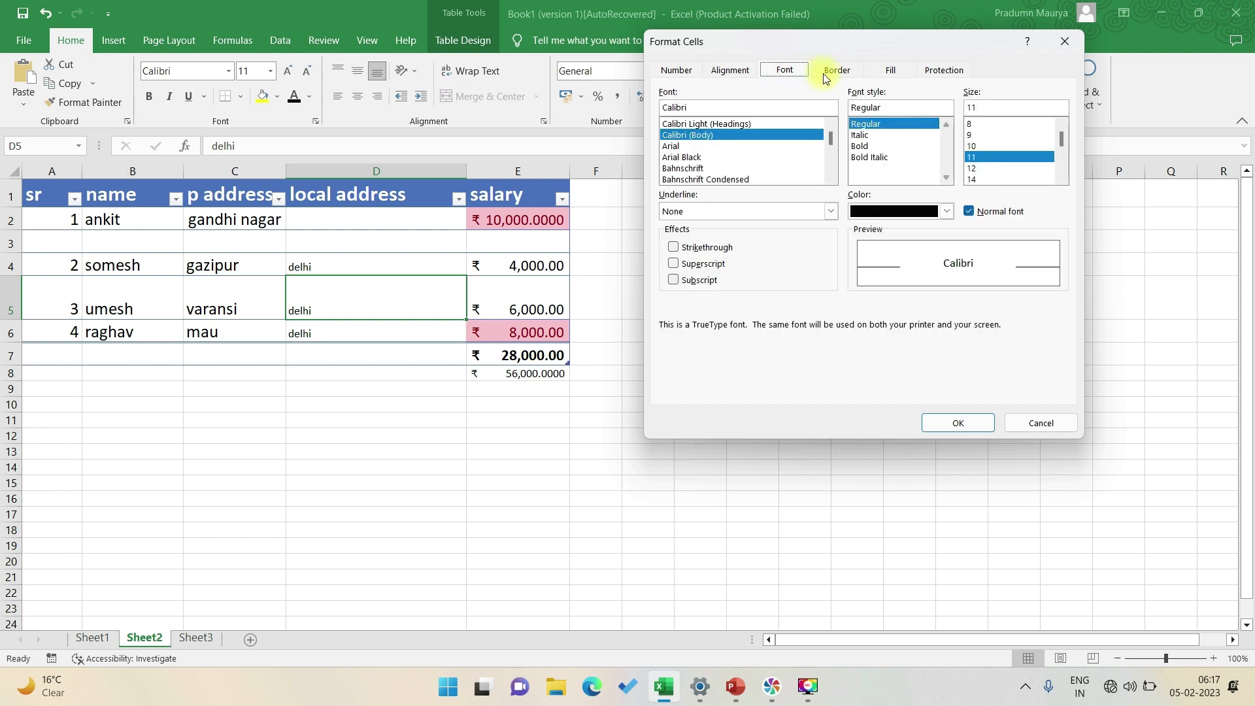
left_click(857, 74)
left_click(892, 72)
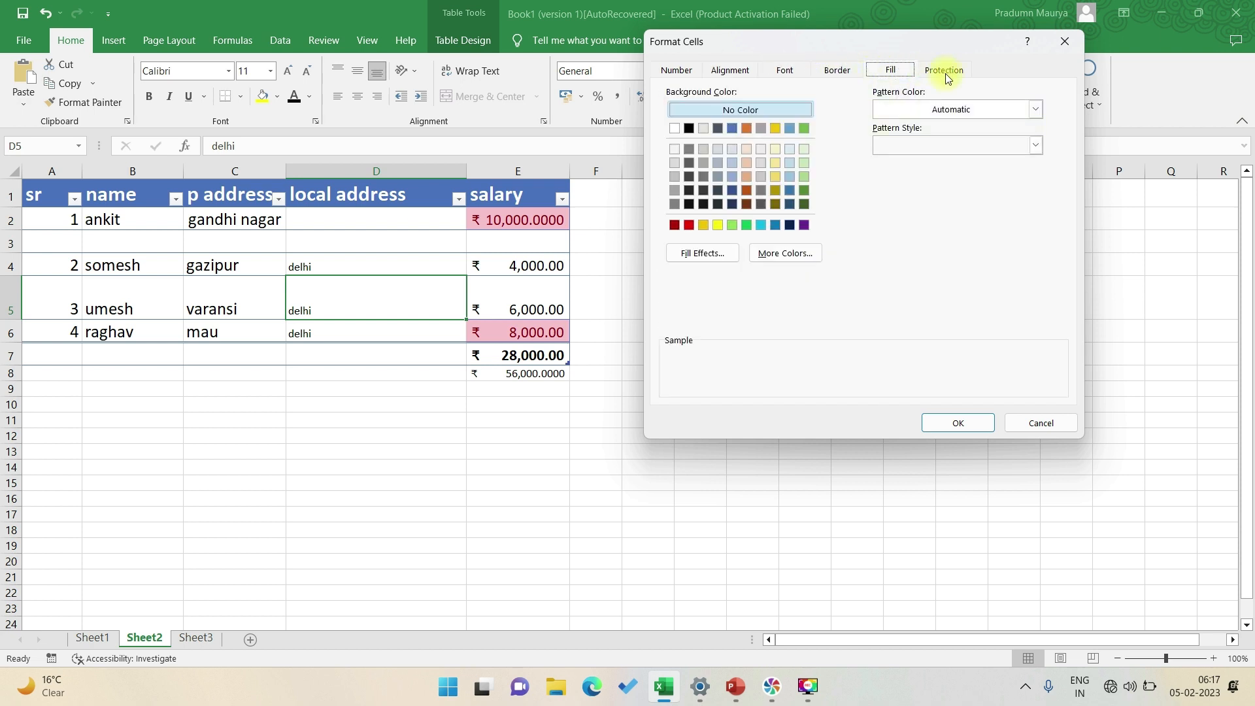
left_click(946, 78)
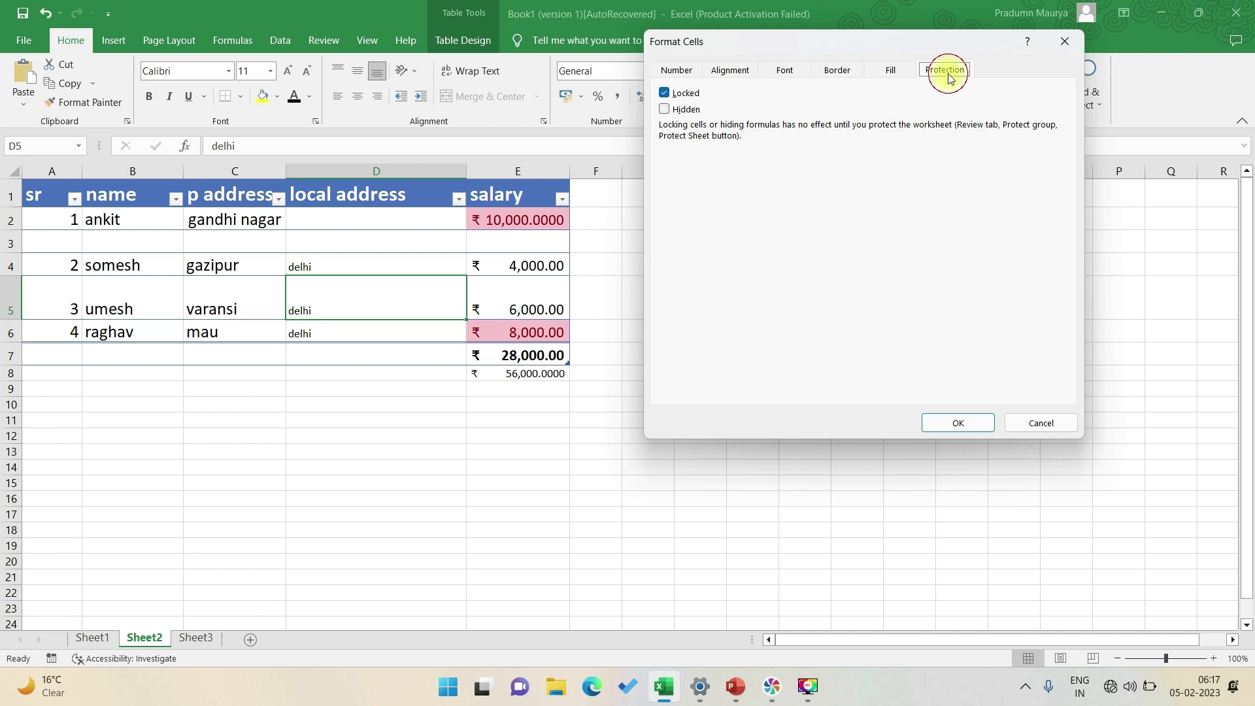
left_click(1061, 42)
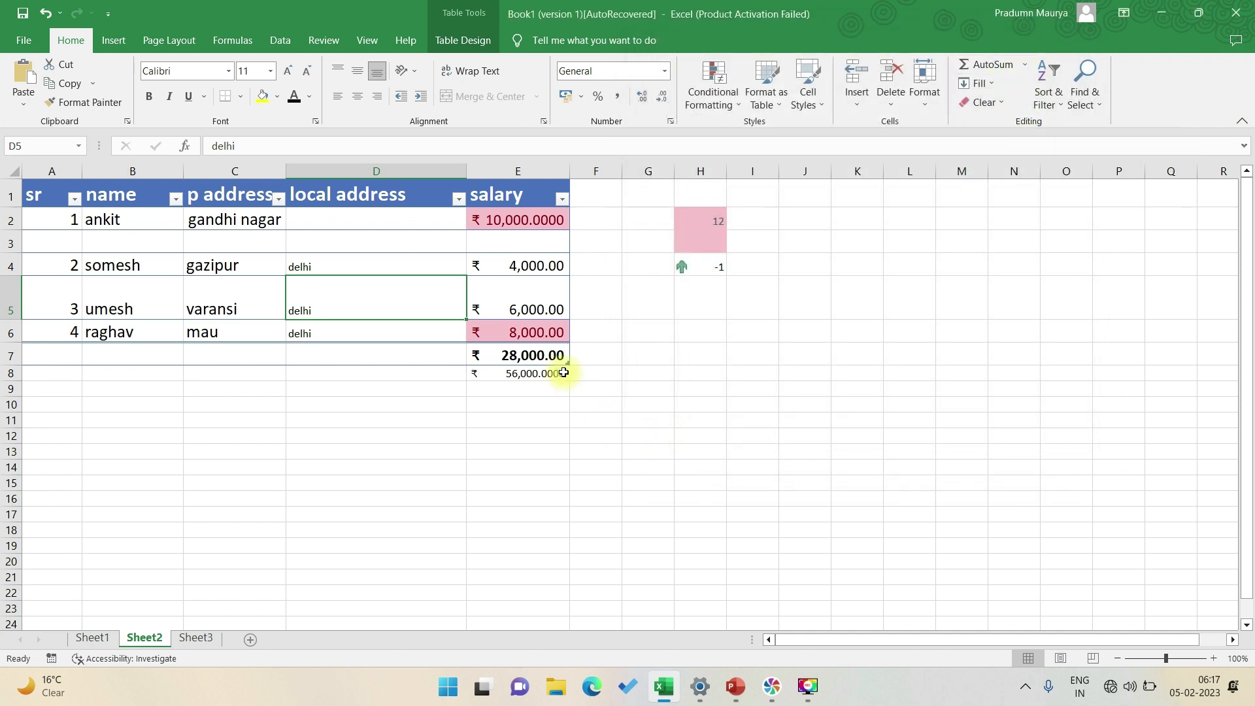
Clear the salary total in E7 and the sum directly below it in E8
left_click(533, 356)
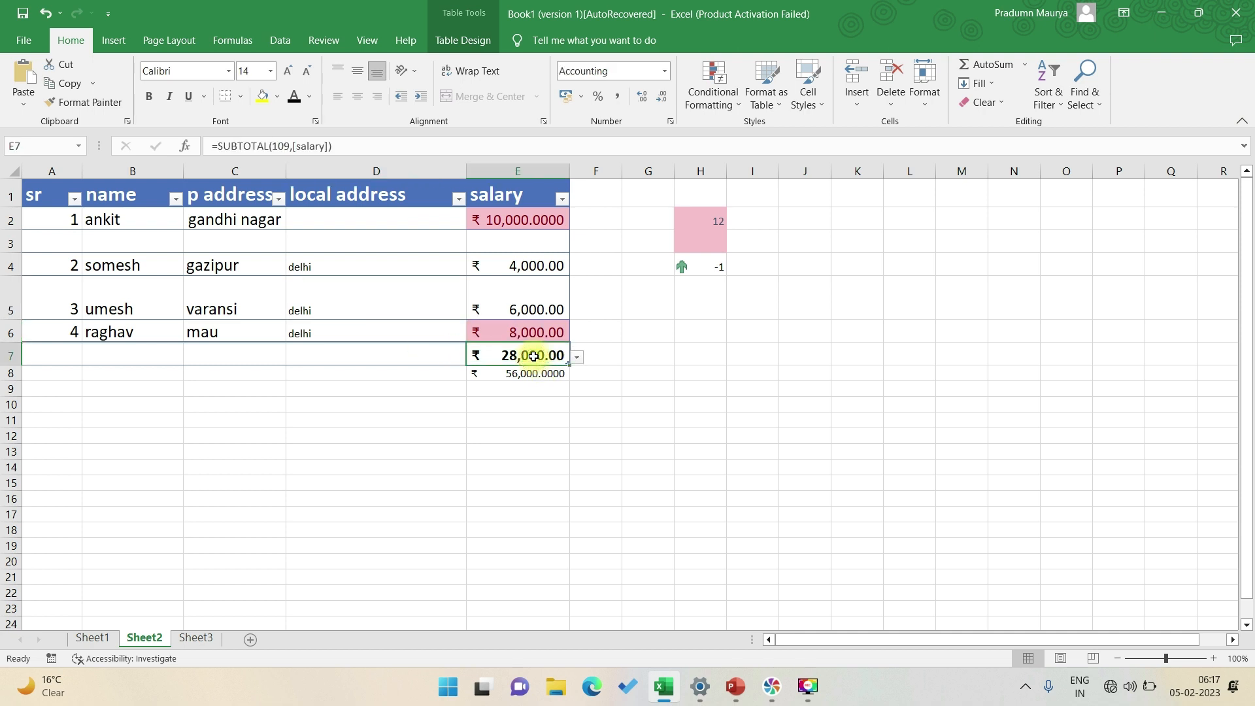
key("Delete")
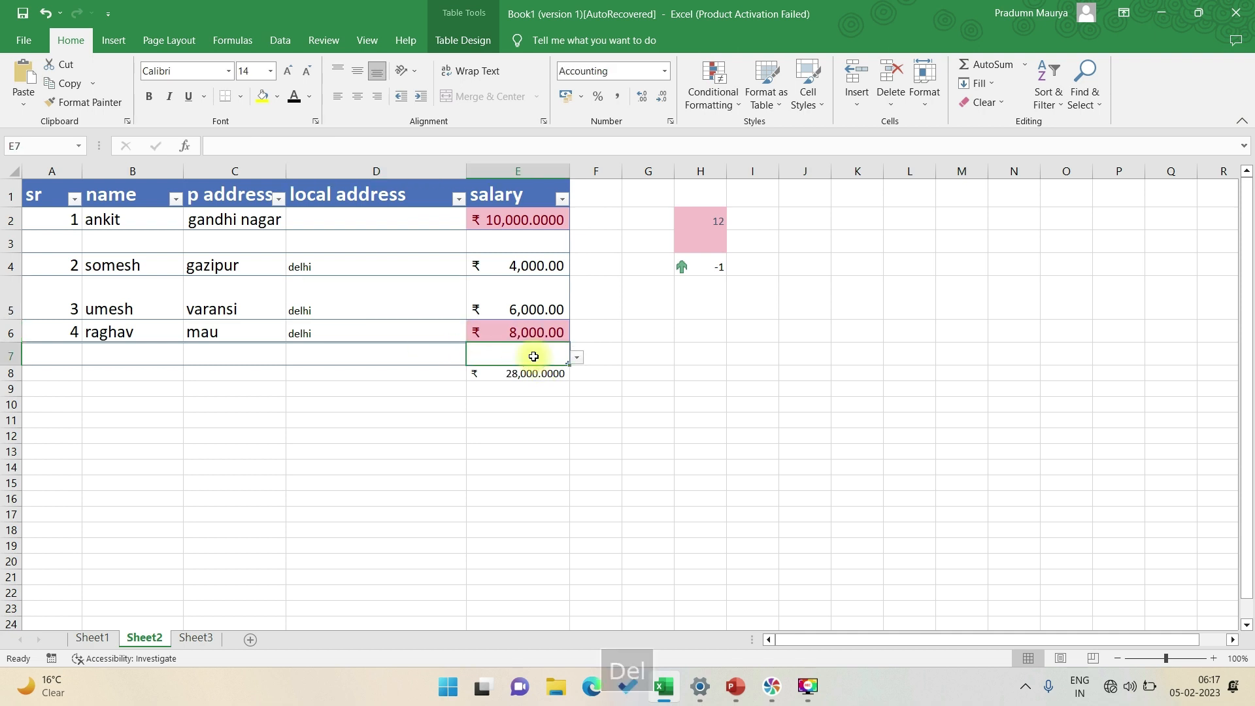
key("Down")
key("Delete")
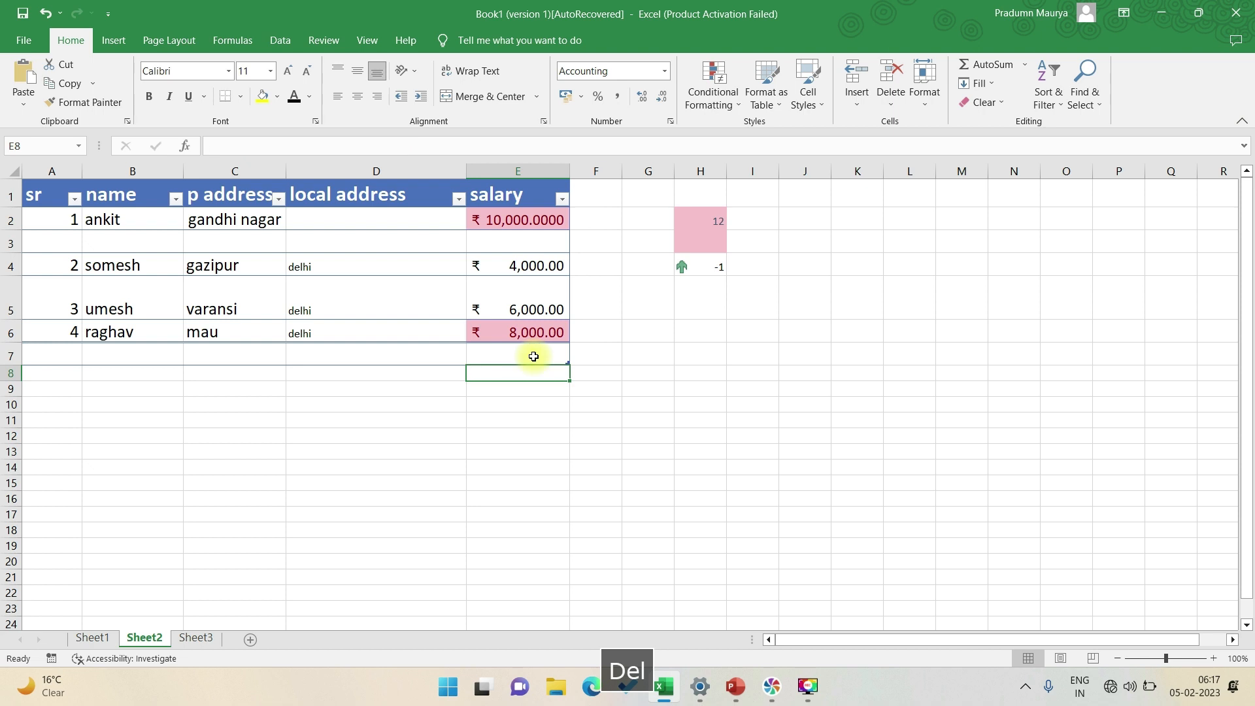
Total the salary column in cell E7 with AutoSum
key("Up")
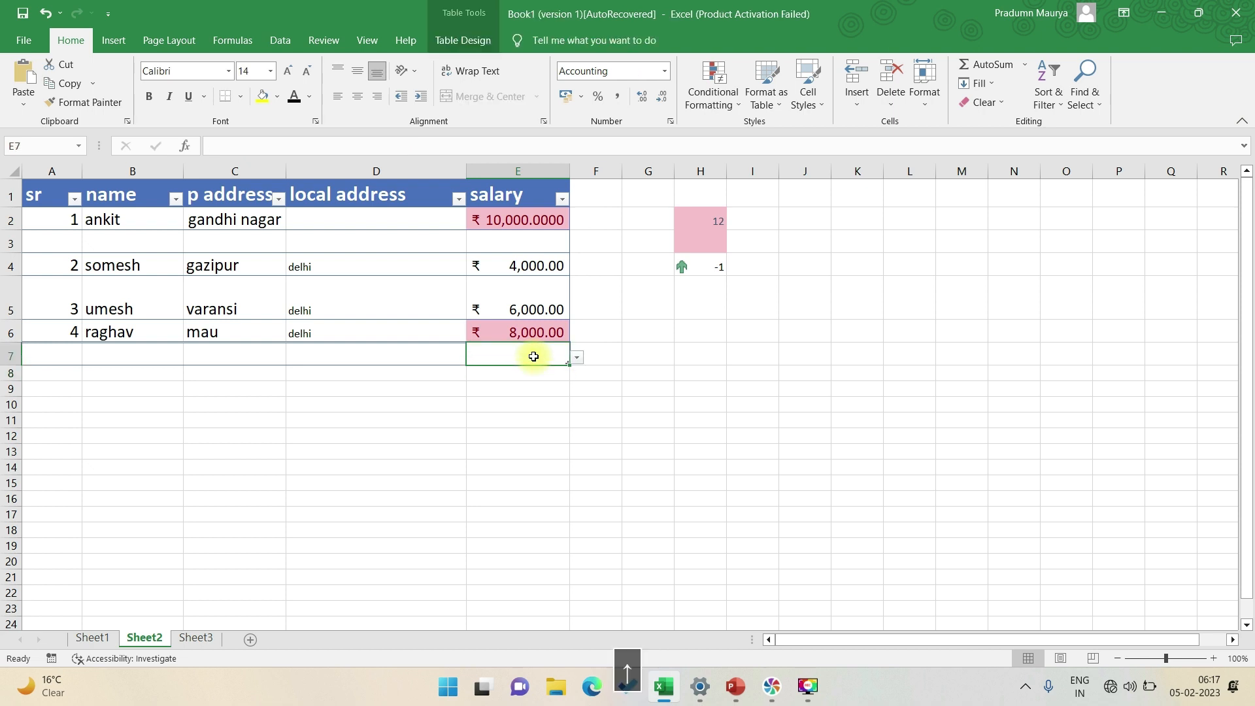
key("alt")
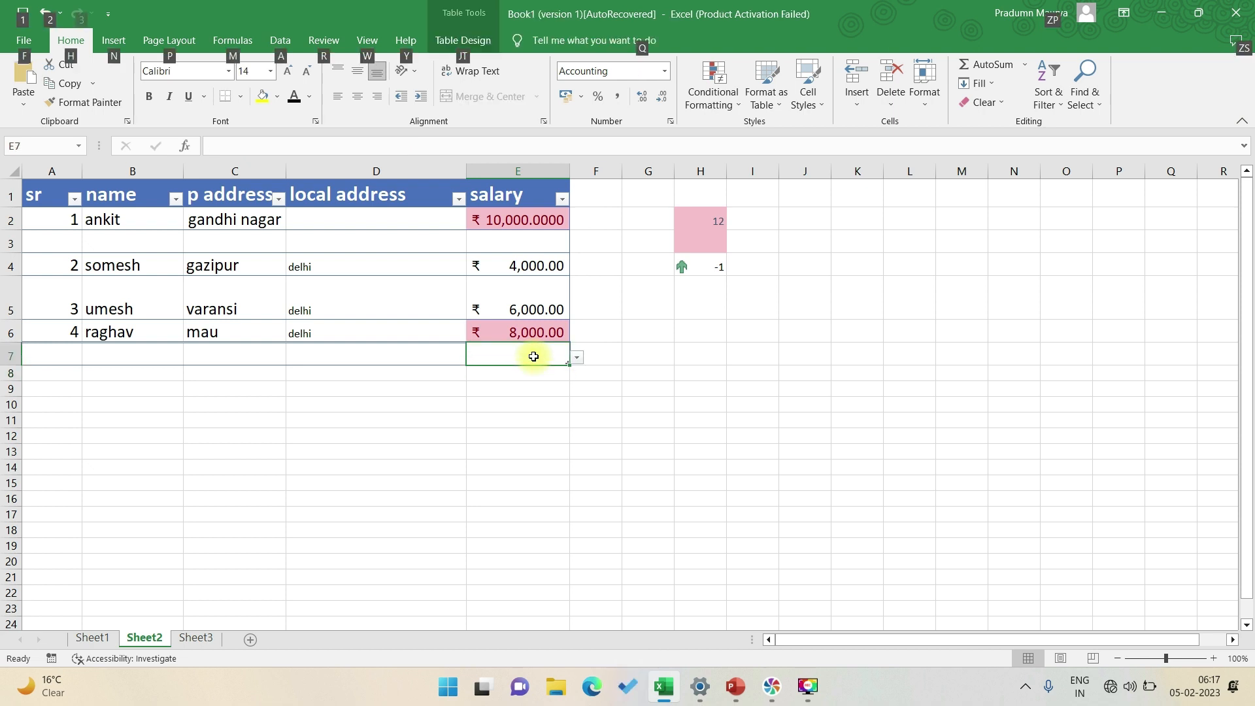
key("alt+equal")
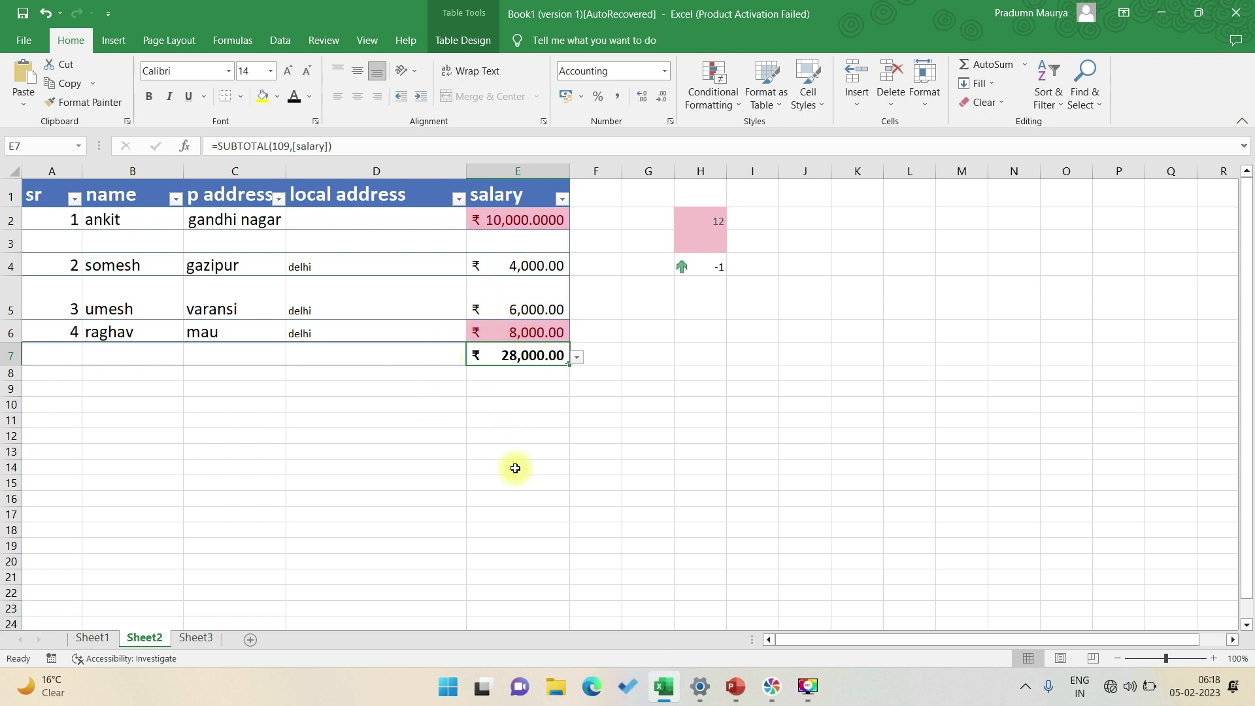
Add an AutoSum Sum formula over E4:E7 in cell E8 below the table
left_click(527, 372)
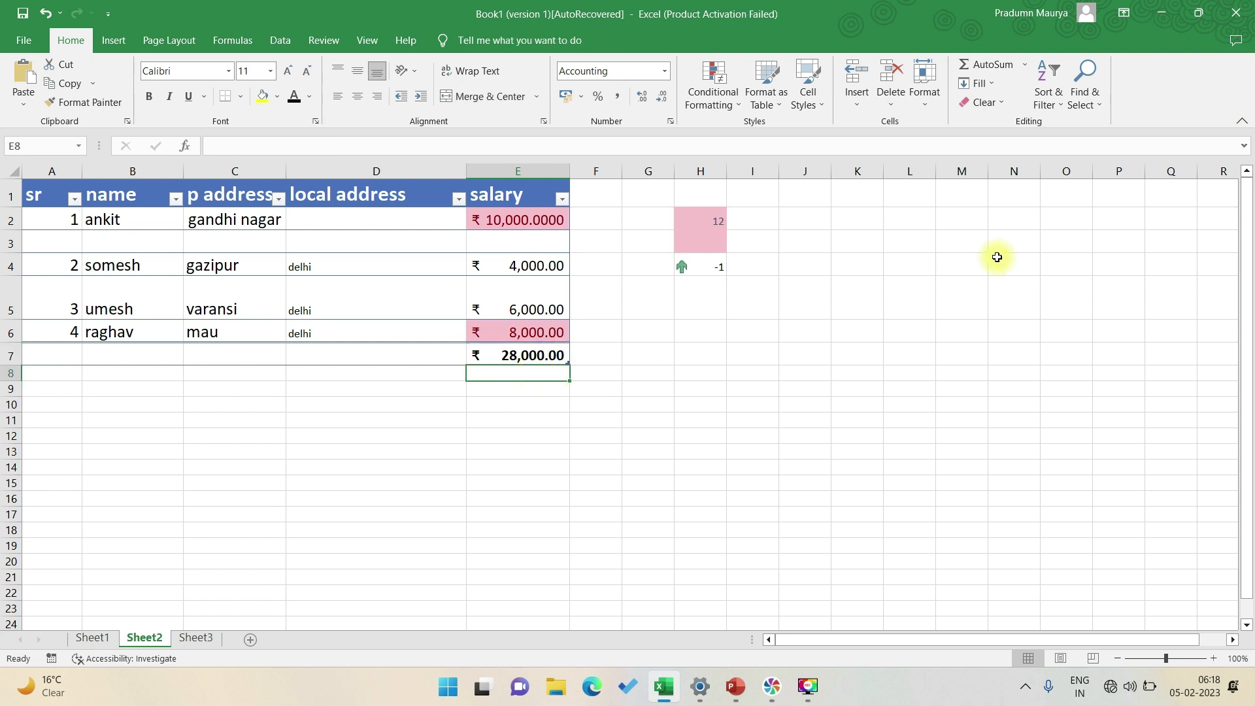
left_click(1024, 64)
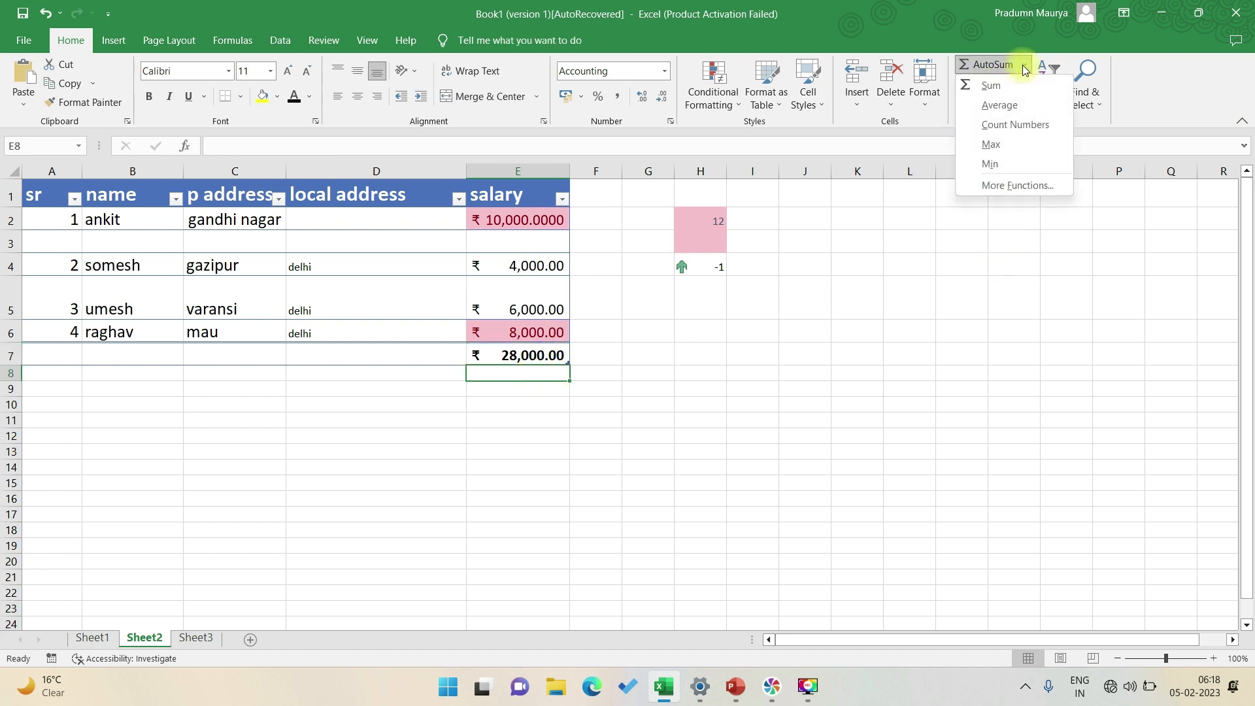
left_click(1013, 92)
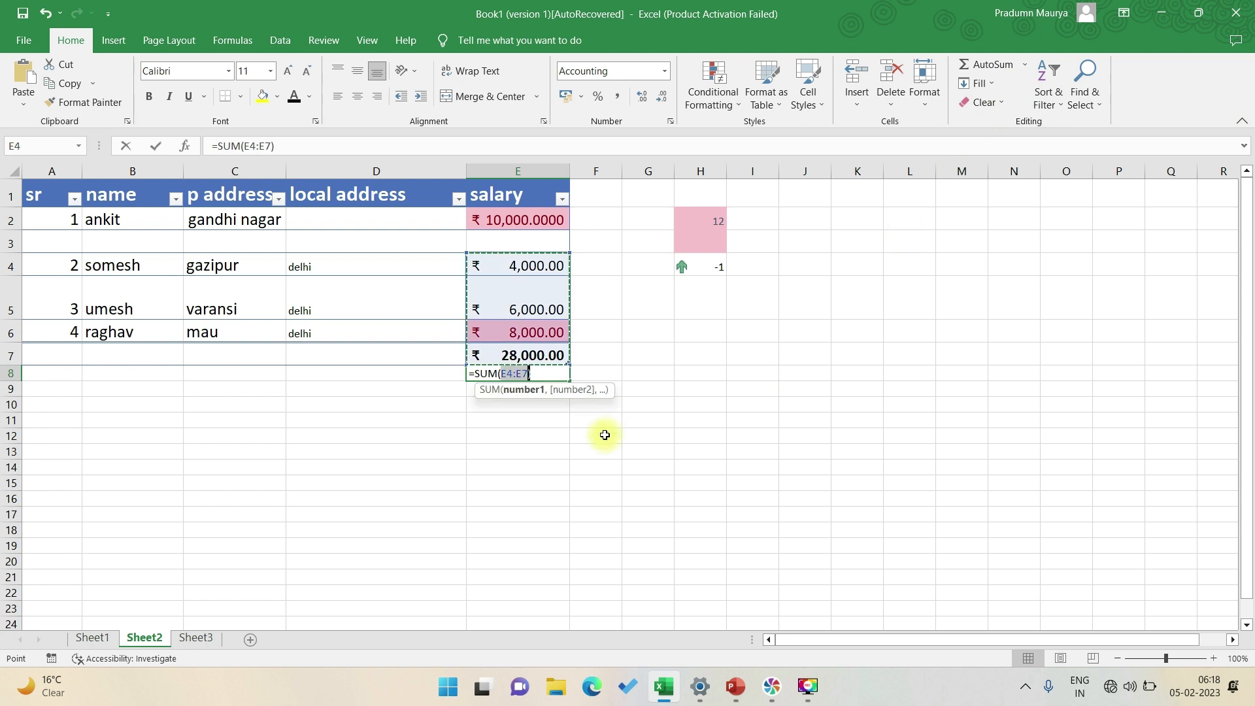
key("Return")
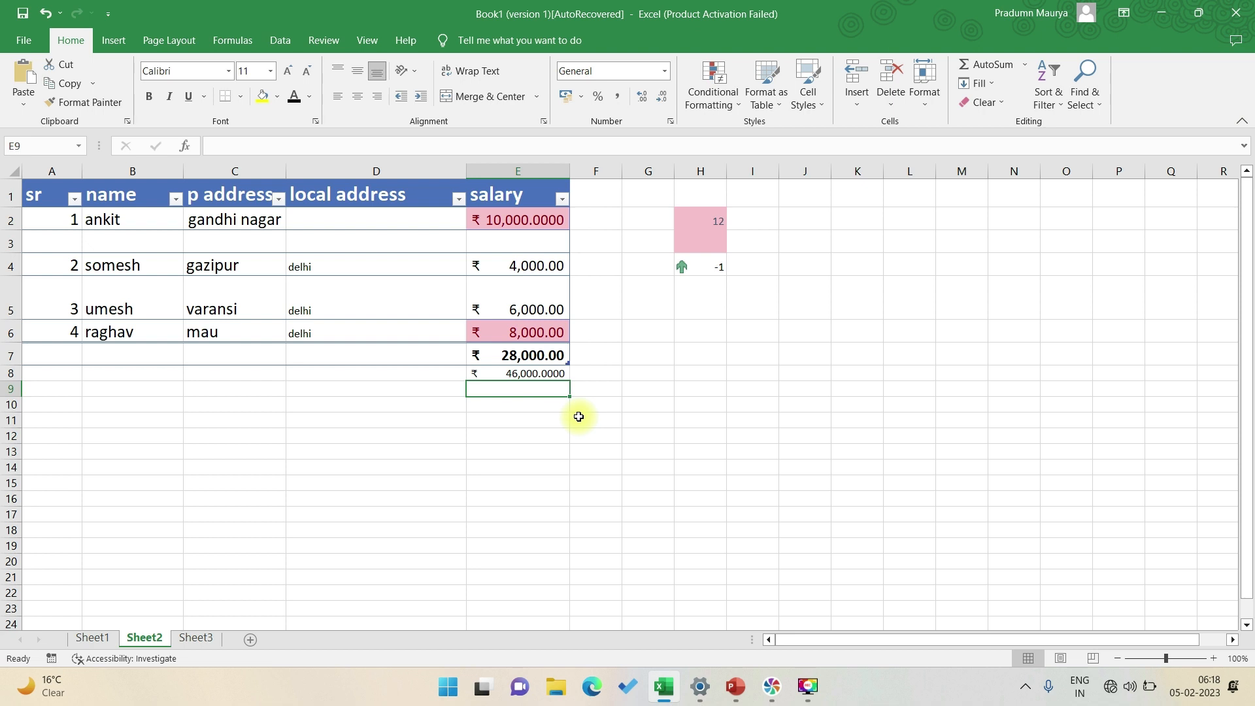
Delete blank sheet row 3 between the records with sr 1 and sr 2
left_click(491, 263)
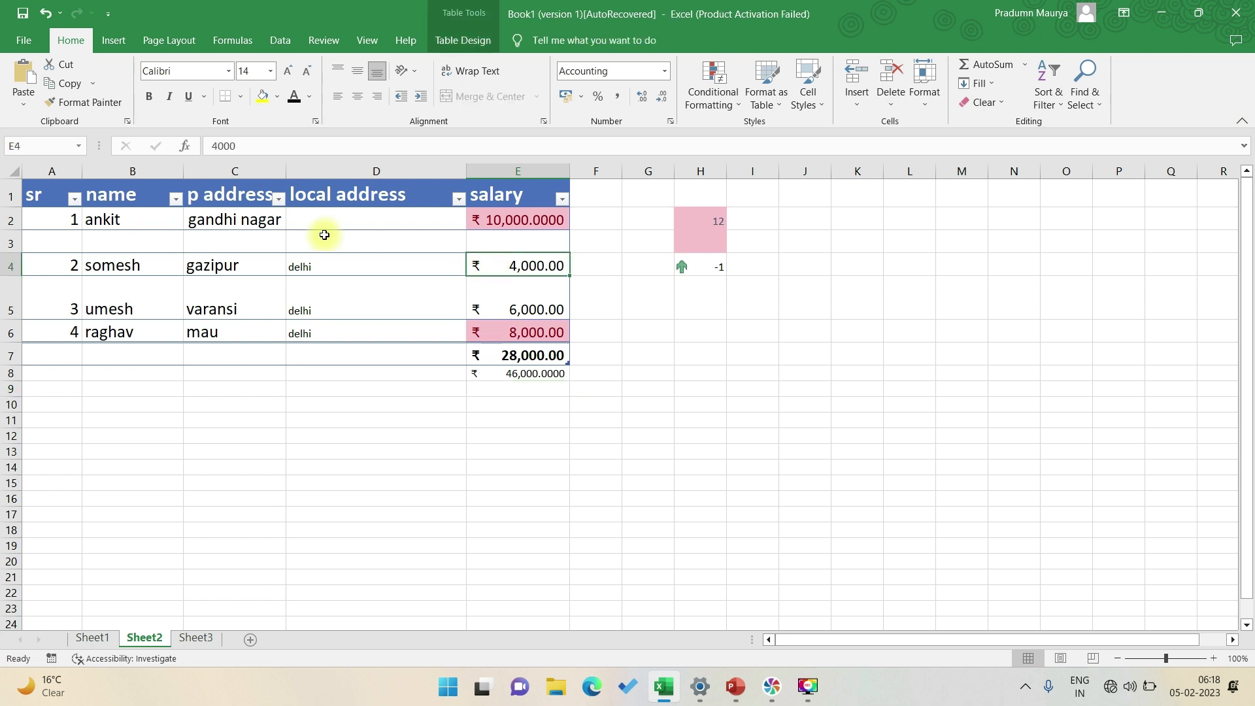
left_click(6, 243)
left_click(893, 111)
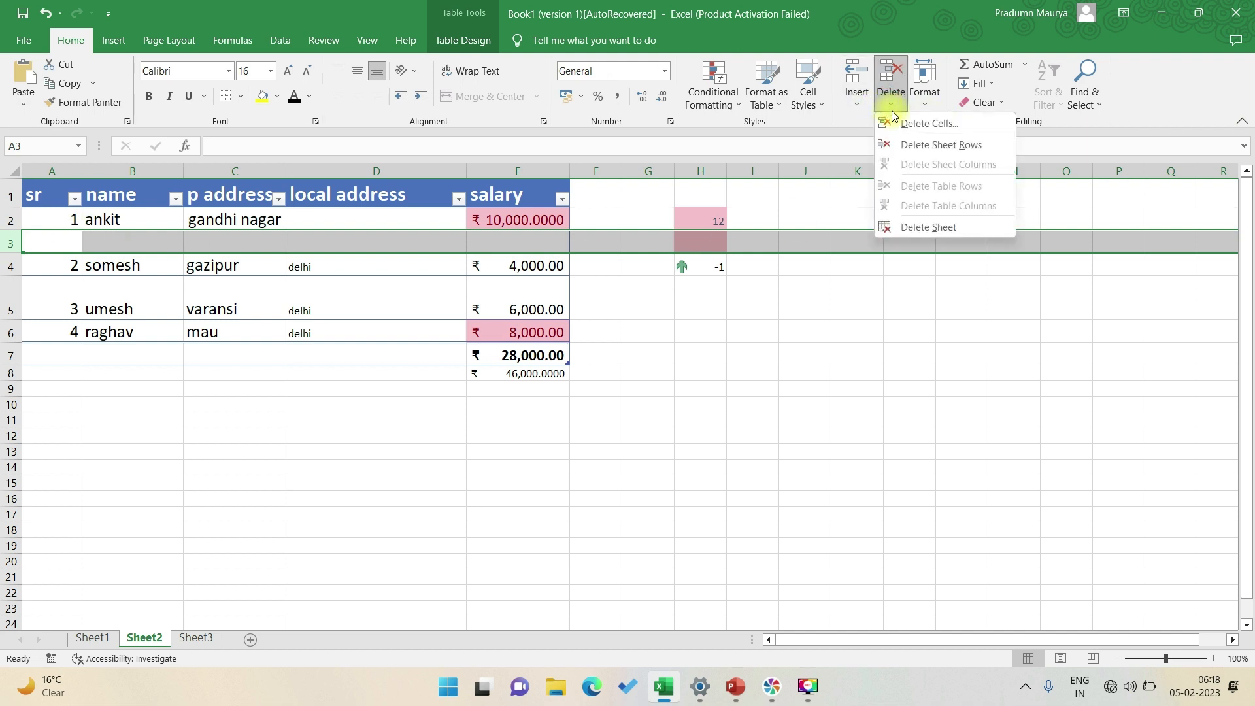
left_click(912, 144)
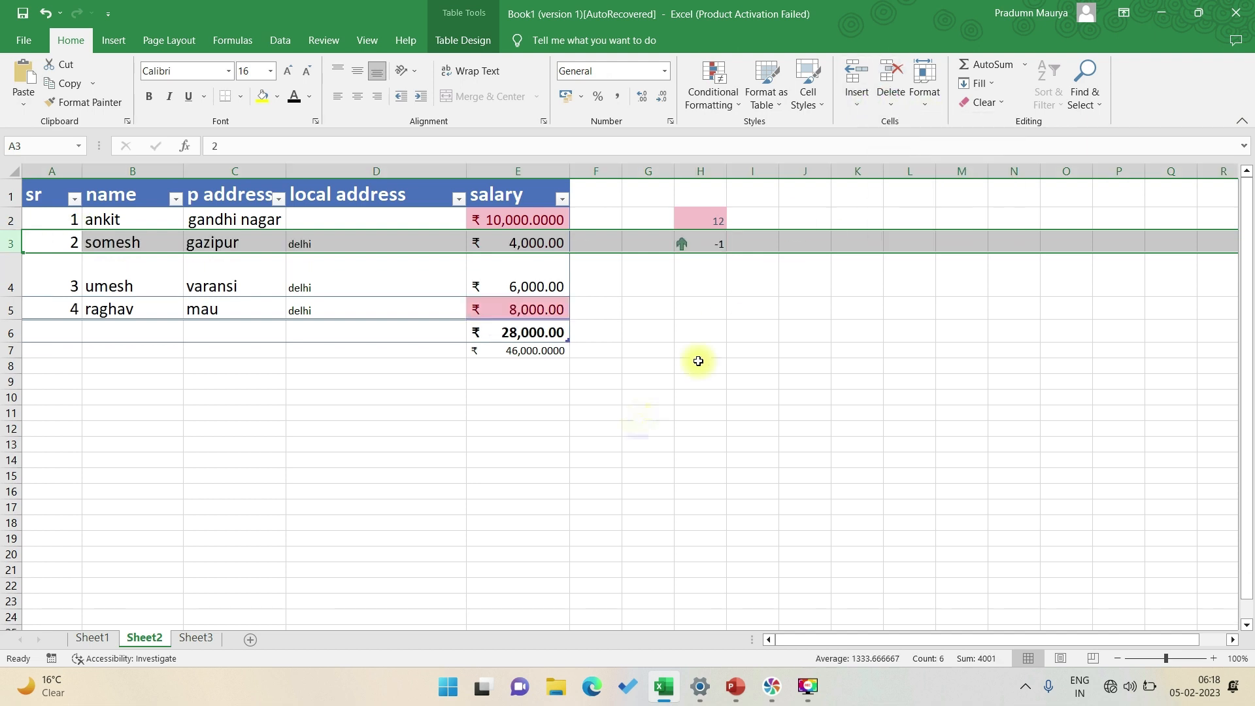
Clear the salary total in E6 and the sum formula below it in E7
left_click(513, 333)
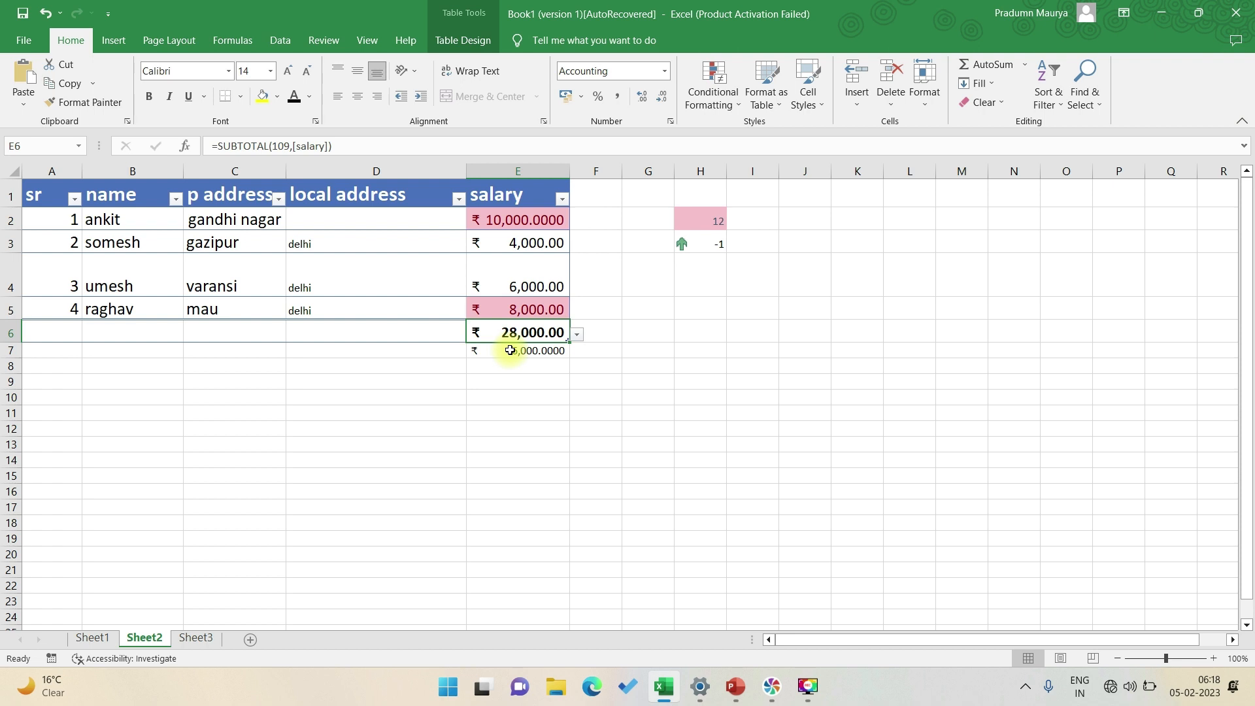
key("ctrl+alt+=")
key("BackSpace")
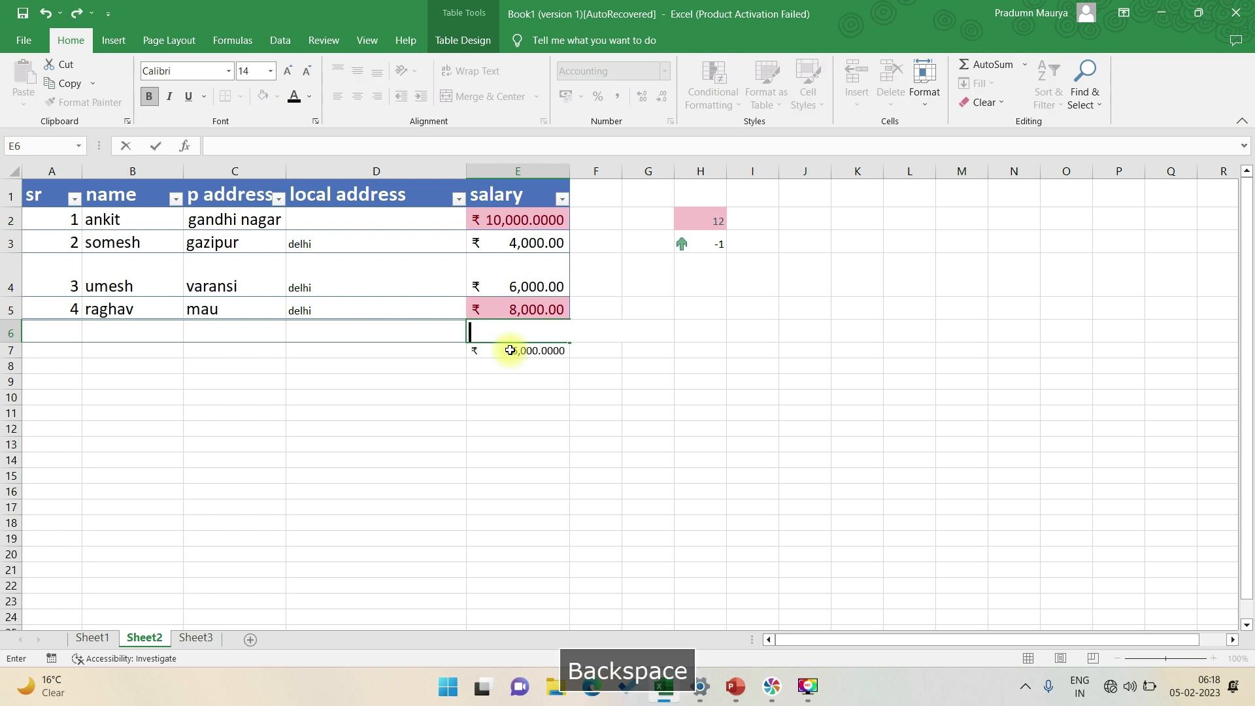
key("alt+equal")
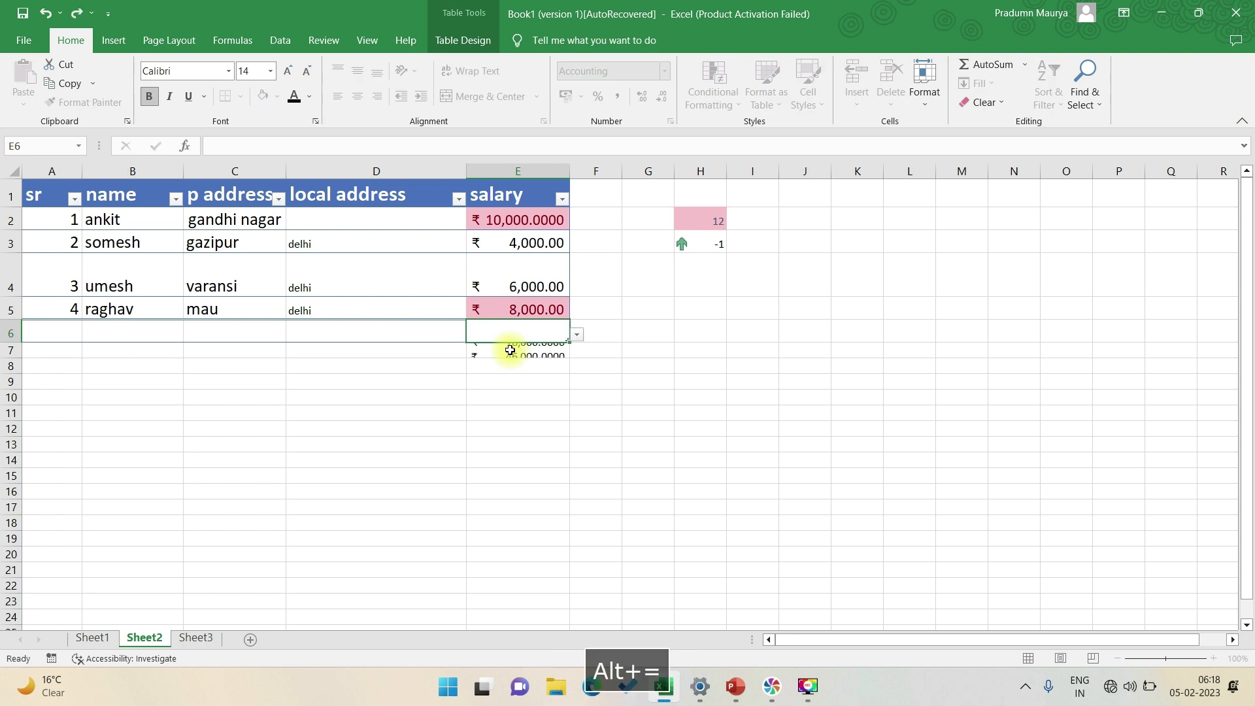
key("Return")
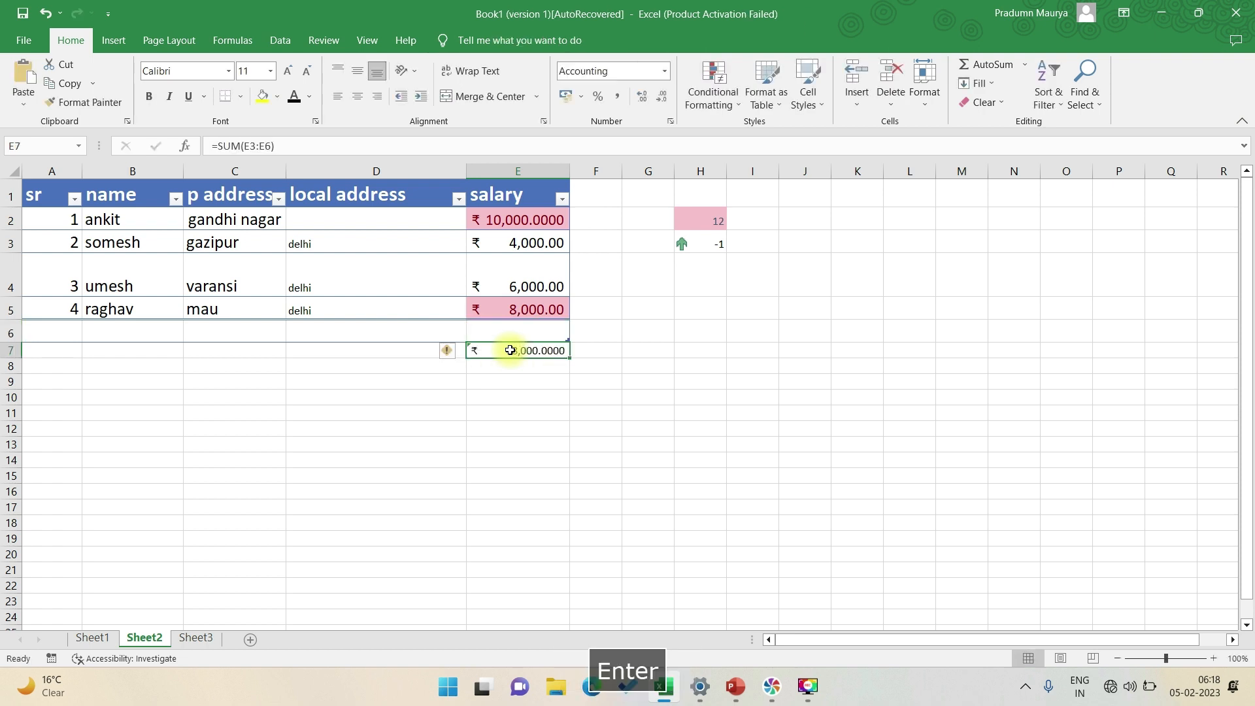
key("Delete")
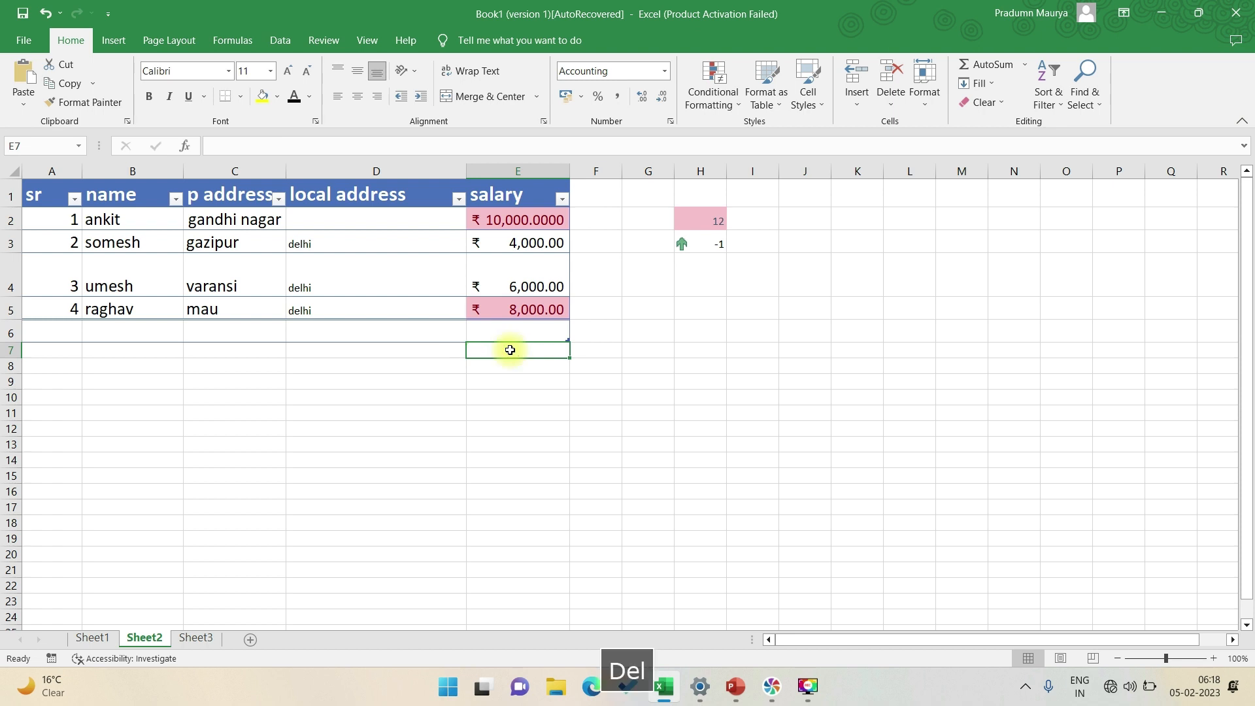
Total the salary column again in cell E6 with AutoSum
key("Up")
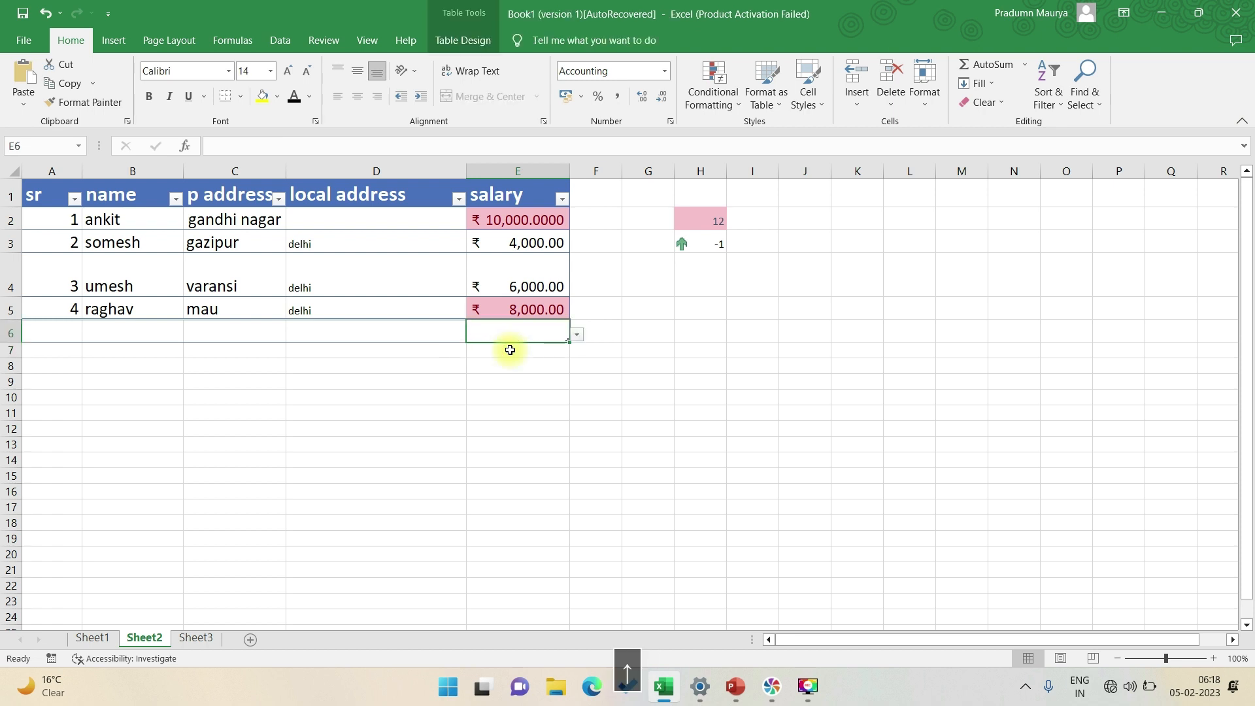
key("alt+equal")
key("alt+equal")
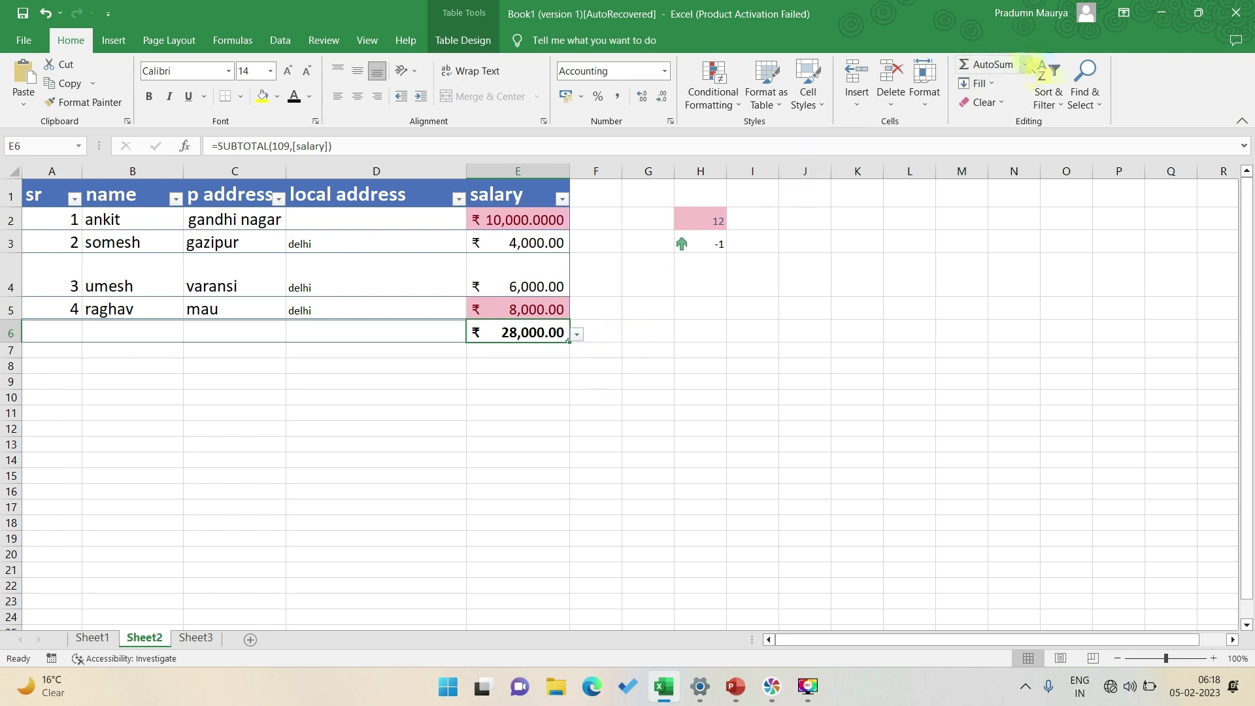
Change the salary total in E6 to the AutoSum Average function, followed by Count Numbers
left_click(1024, 60)
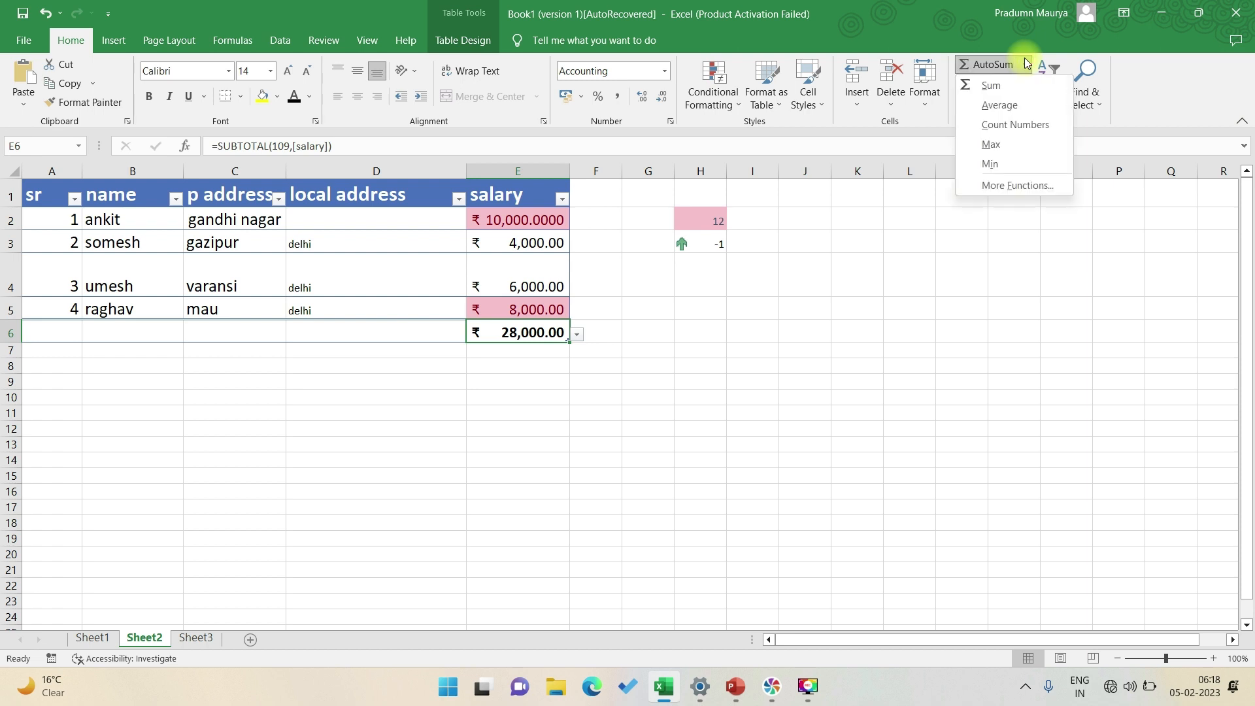
left_click(1005, 107)
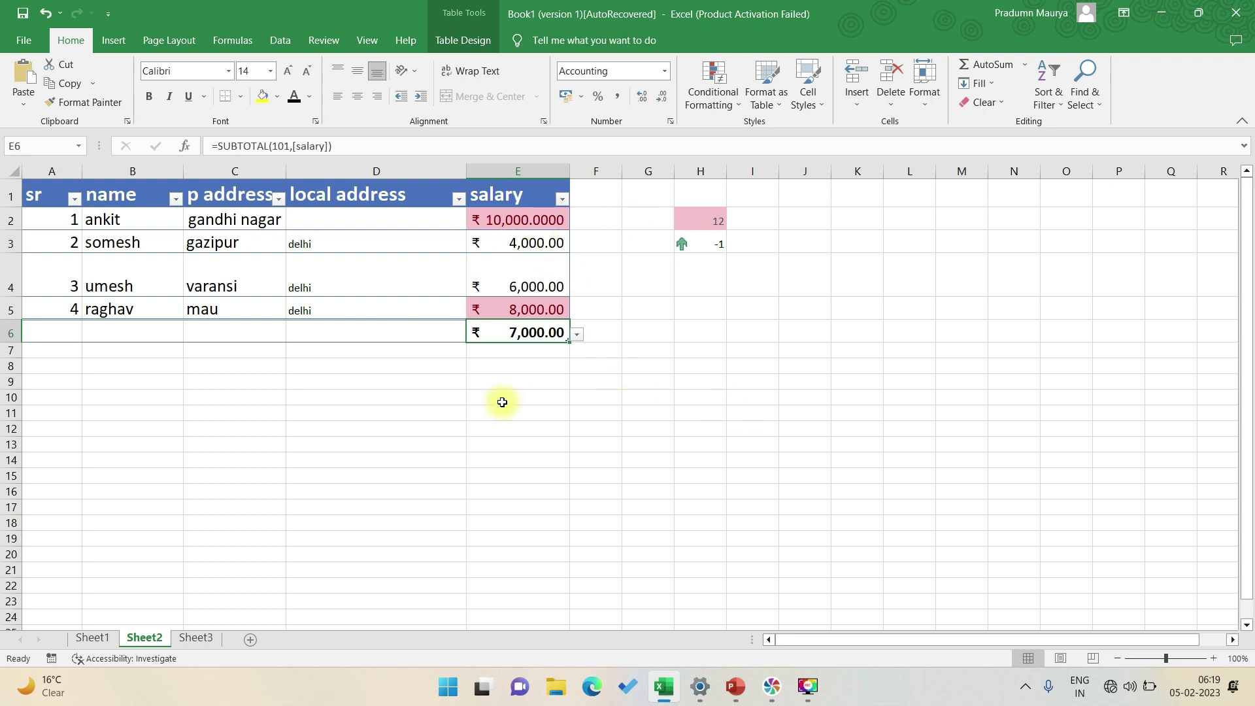
left_click(1025, 65)
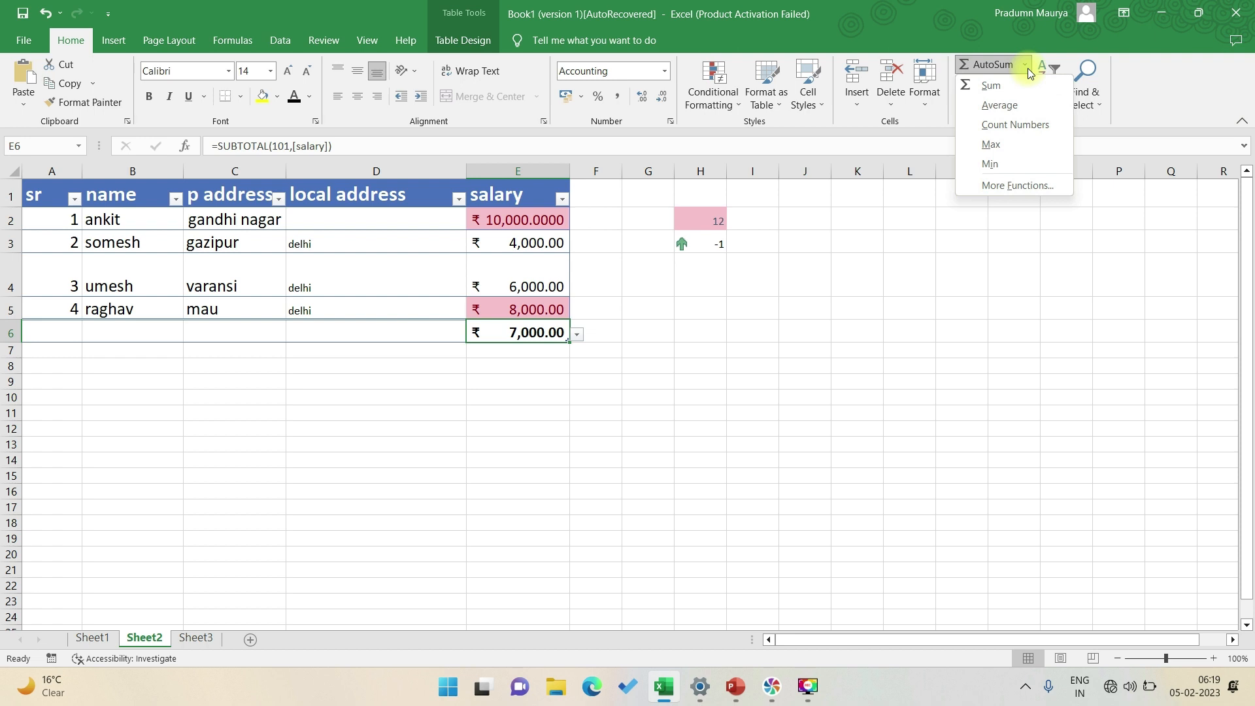
left_click(1033, 127)
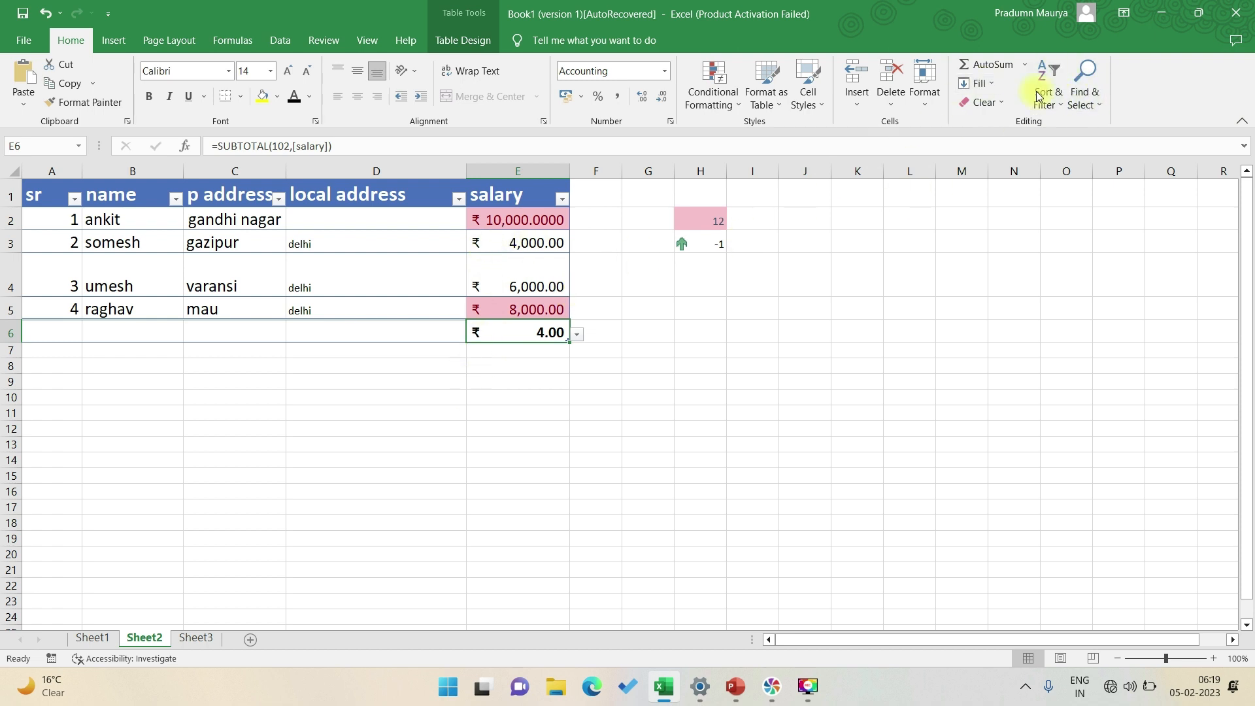
Change the salary total in E6 to the AutoSum Max function, followed by Min
left_click(1026, 65)
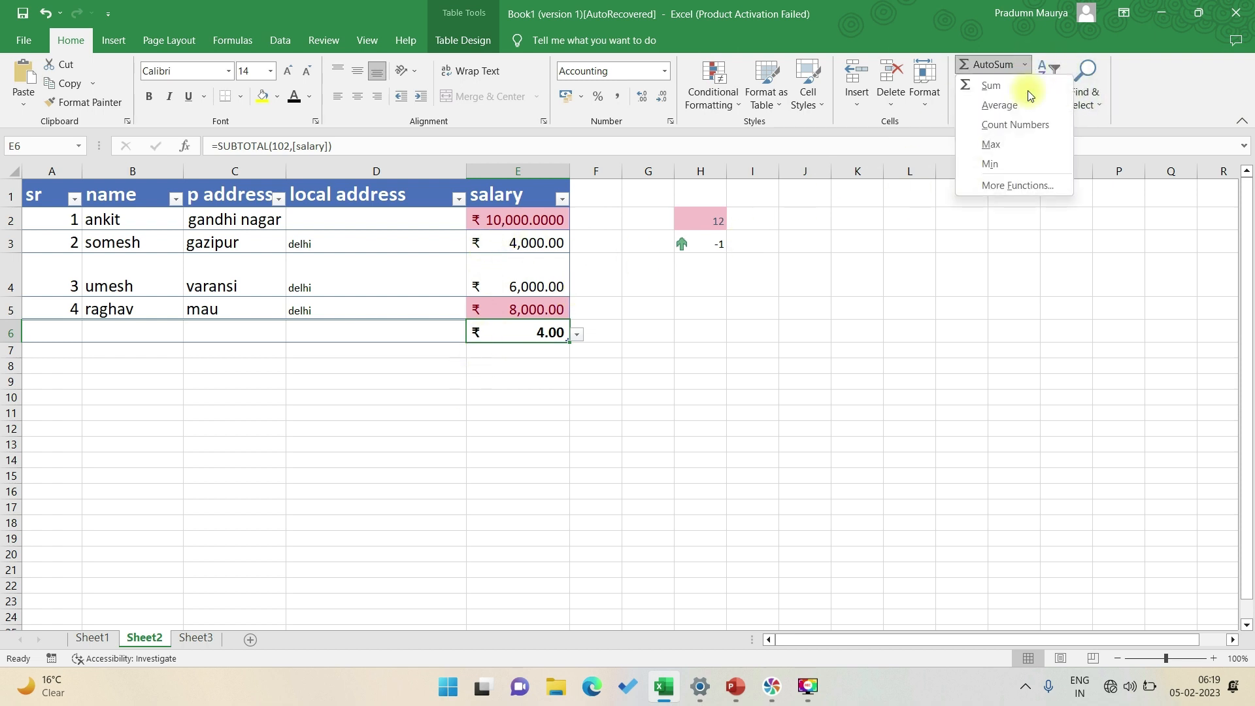
left_click(1015, 147)
key("Return")
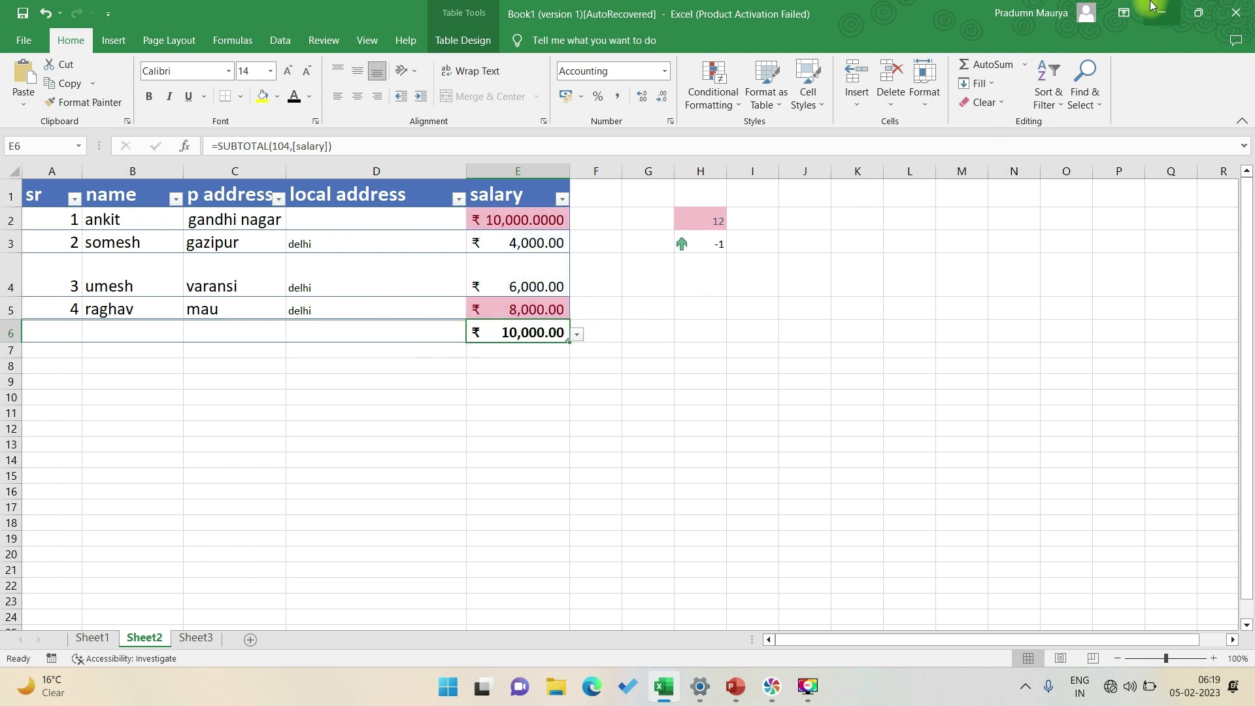
left_click(1024, 64)
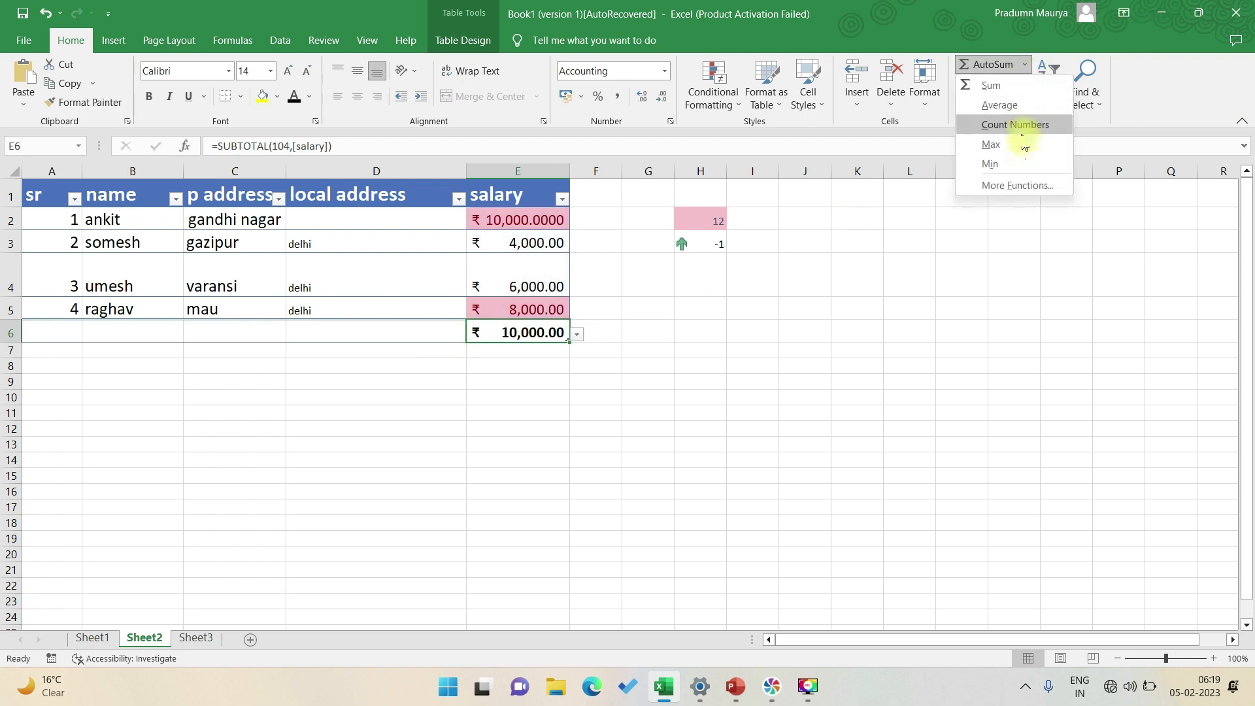
left_click(1017, 164)
key("Return")
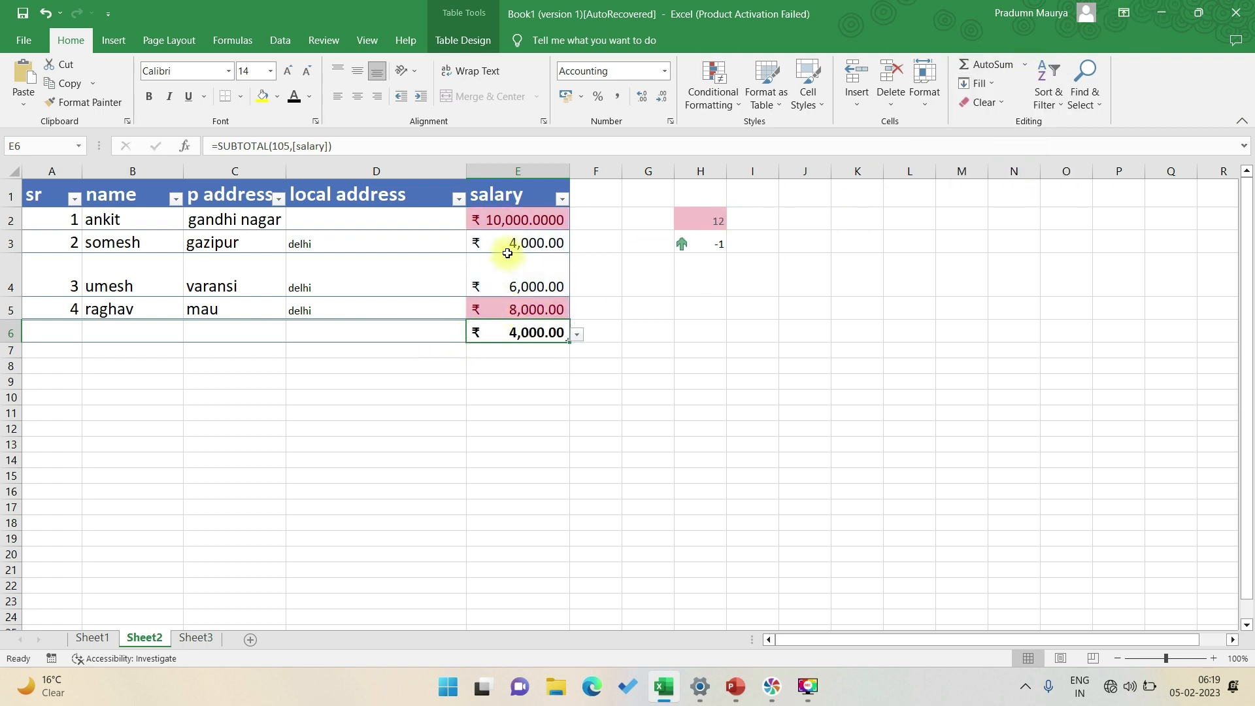
left_click(1025, 64)
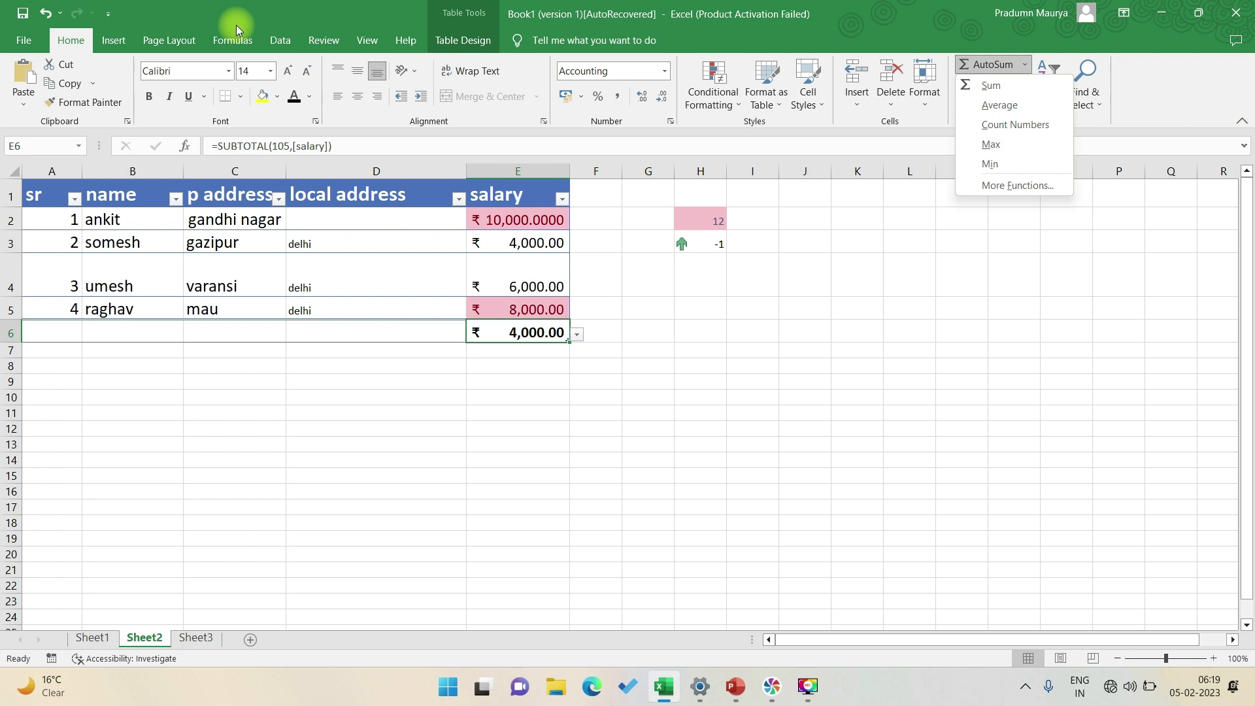
left_click(1112, 255)
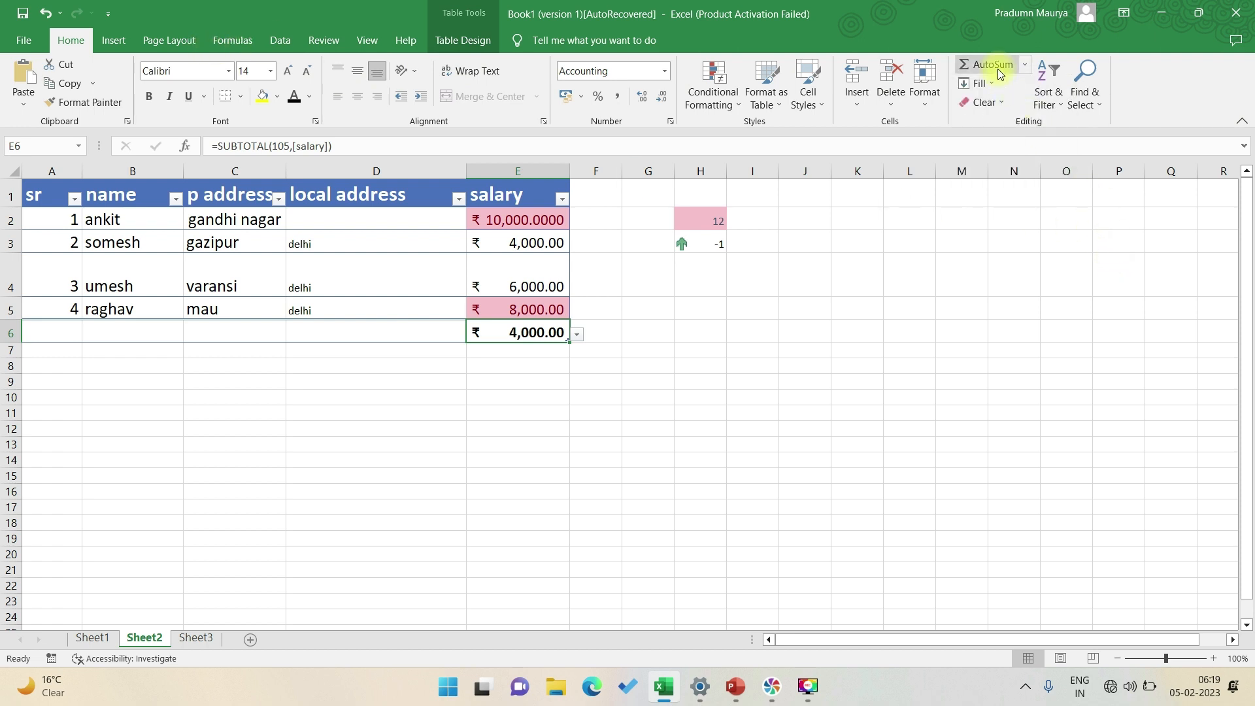
left_click(994, 83)
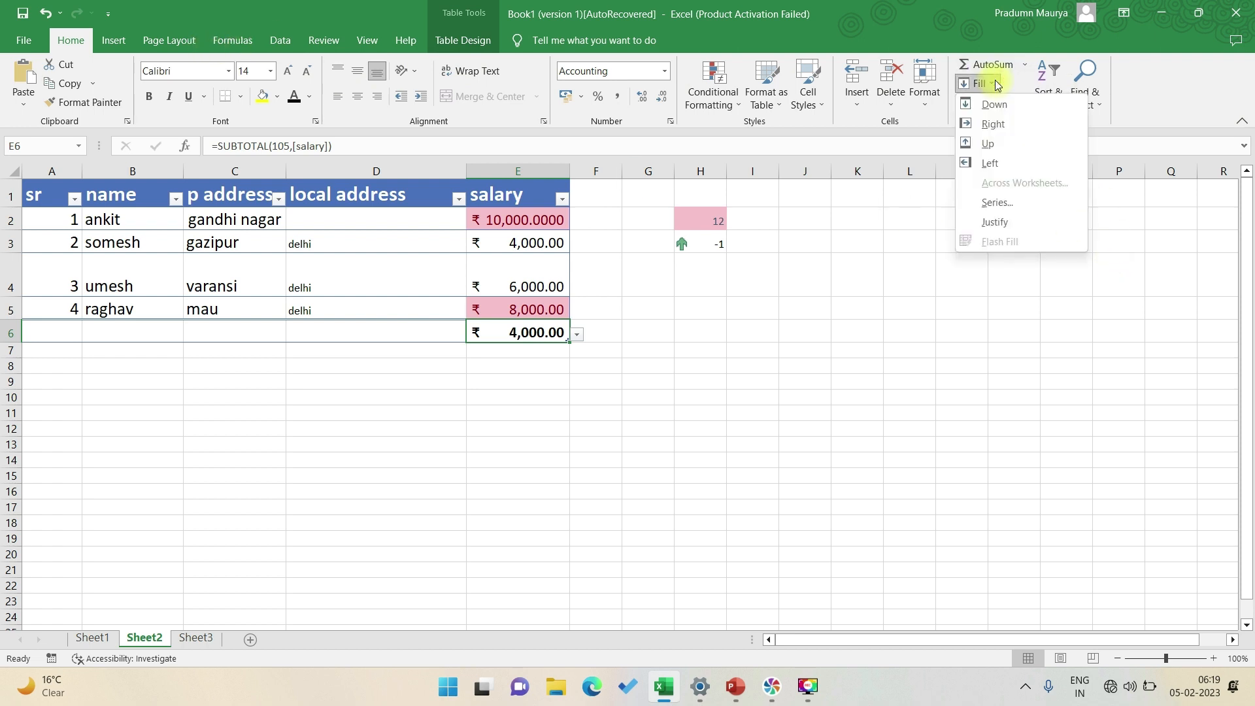
left_click(645, 422)
left_click(131, 363)
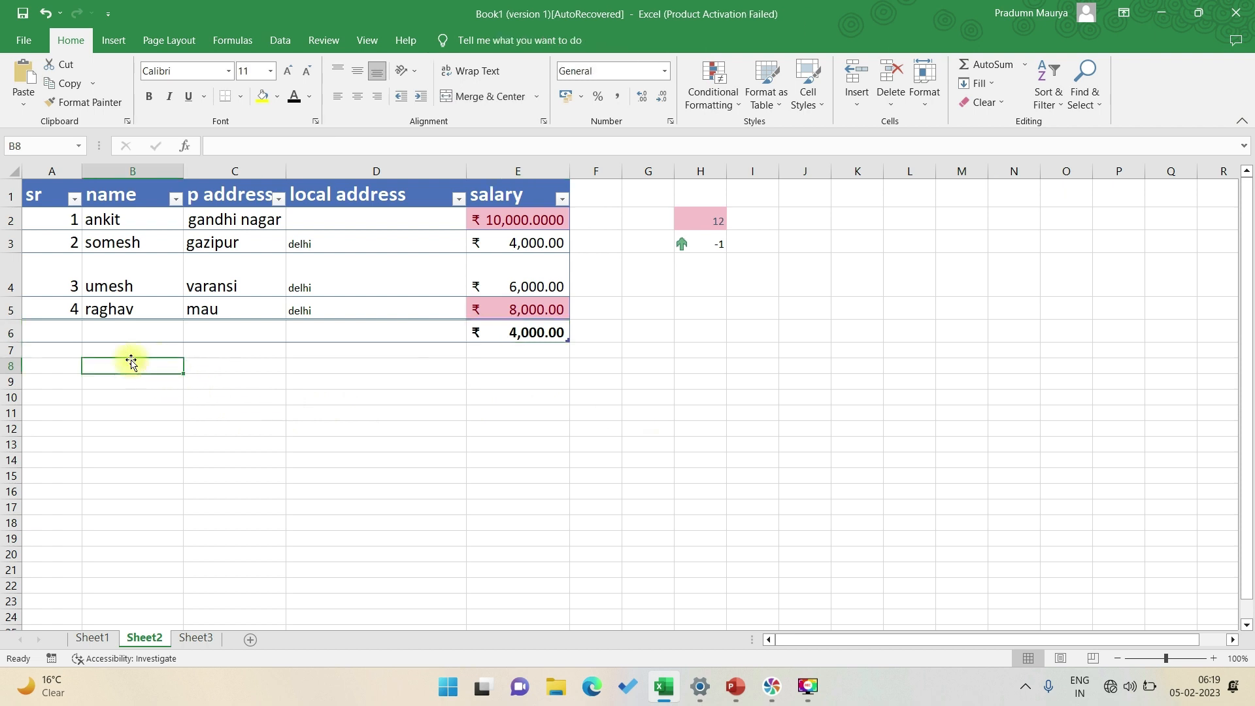
Fill salary cell E4 of the sr 3 record with the adjacent local address using Fill Right
left_click(526, 268)
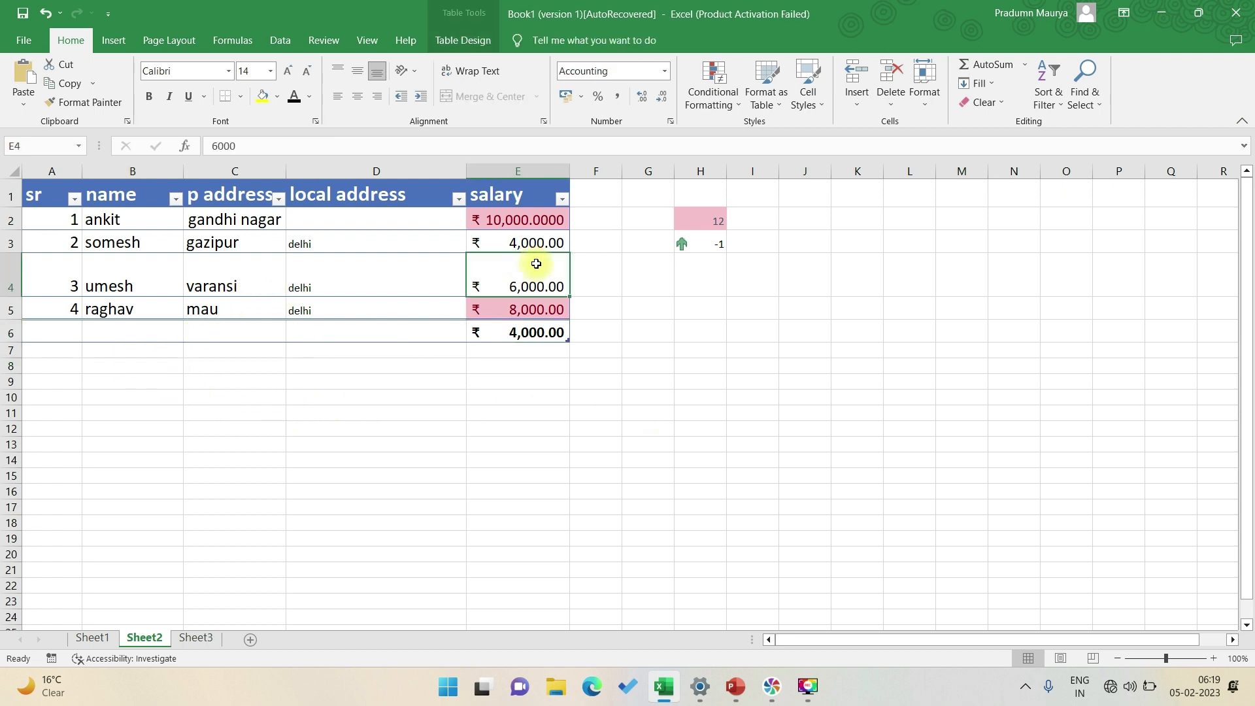
left_click(978, 83)
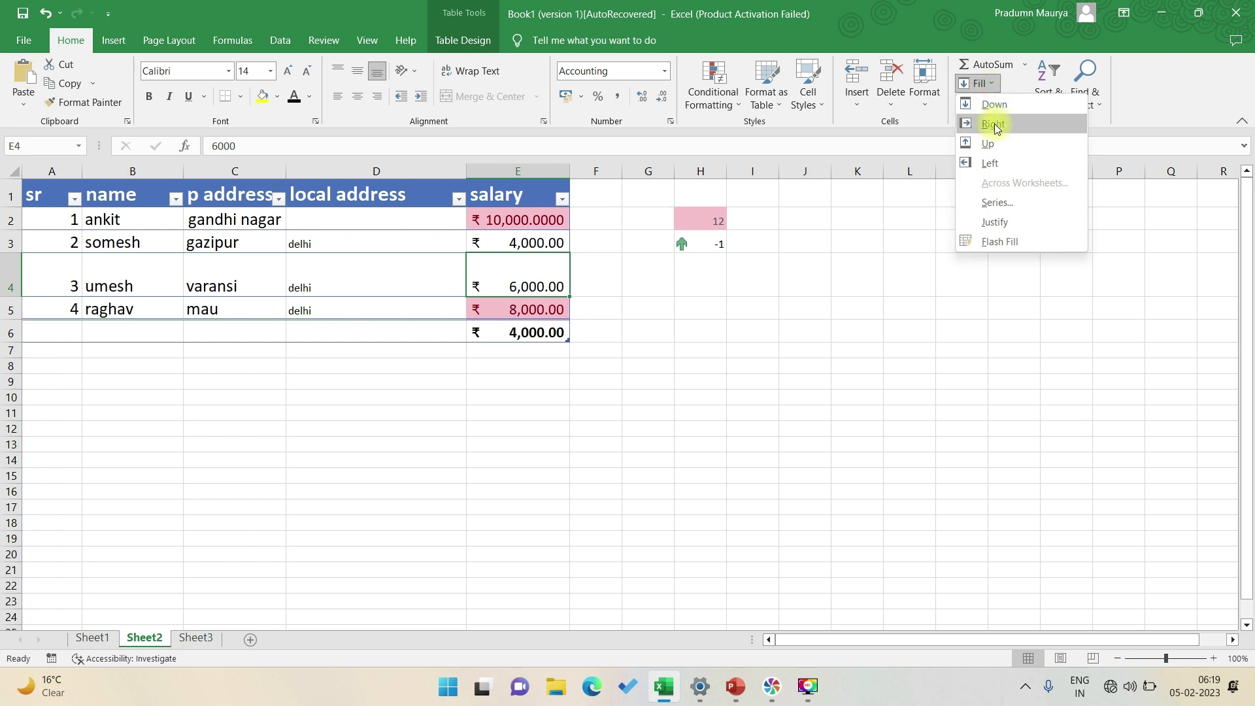
left_click(992, 124)
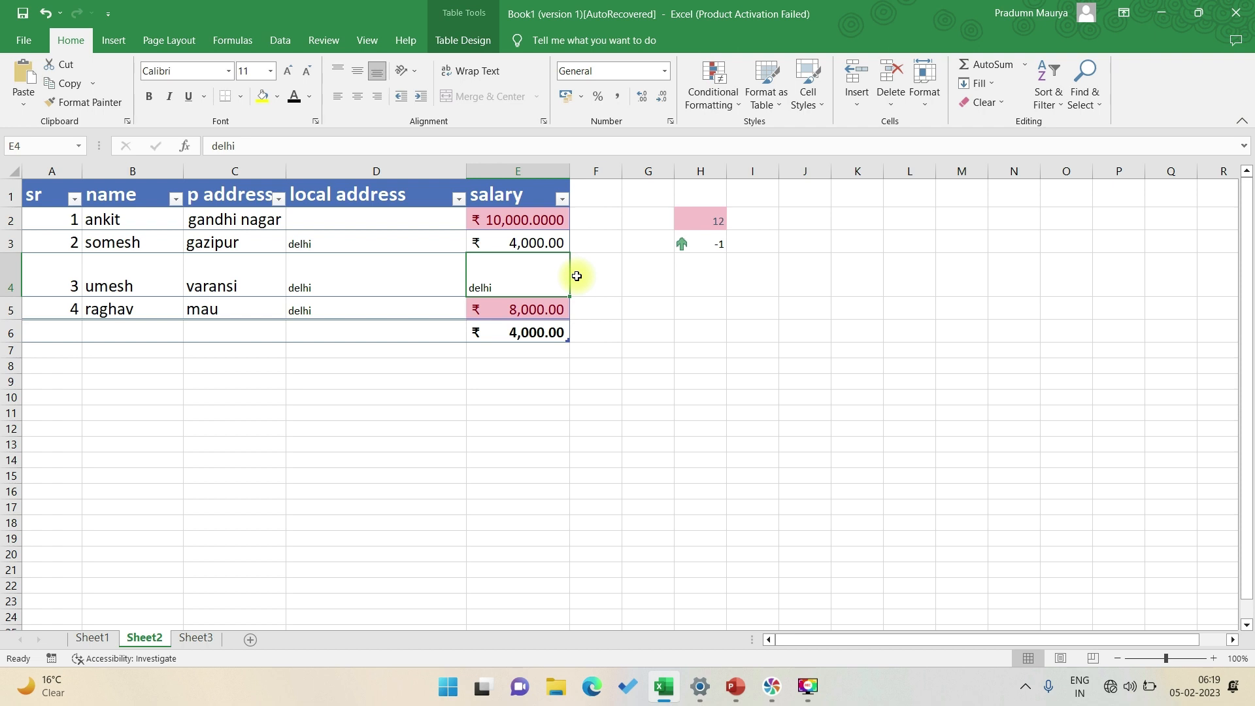
Undo the Fill Right in salary cell E4 of the sr 3 record
key("ctrl+z")
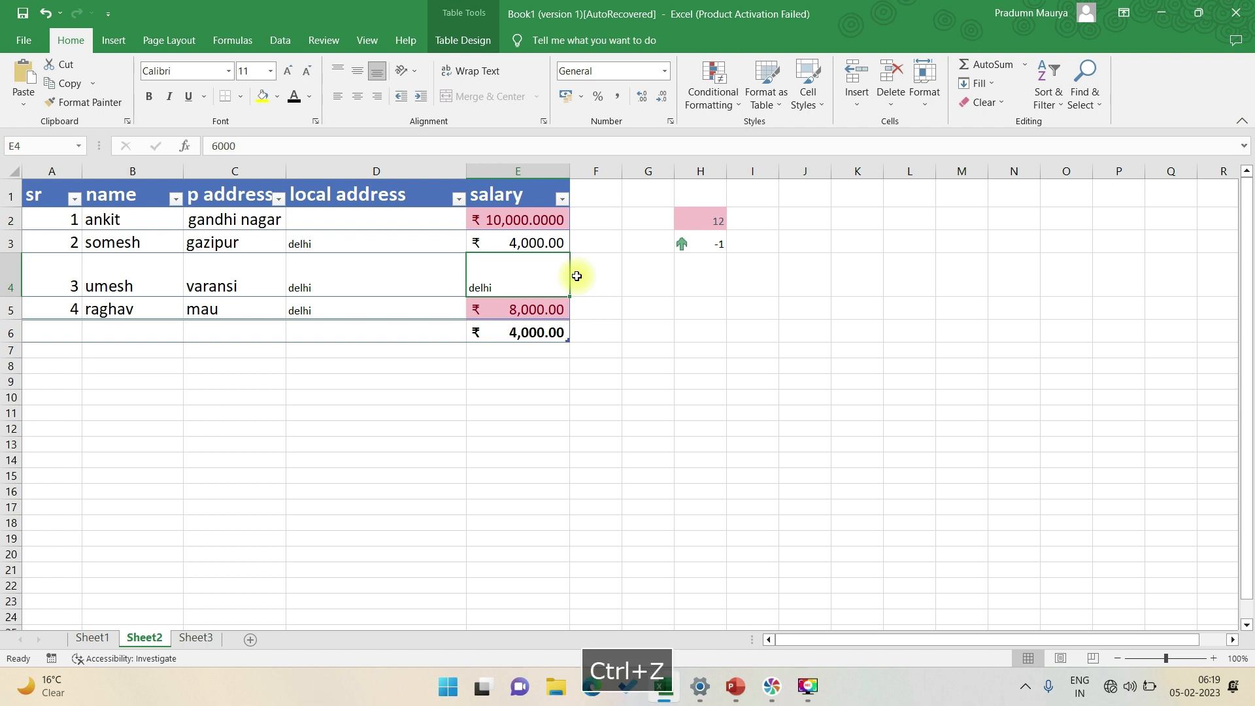
left_click_drag(576, 276, 620, 291)
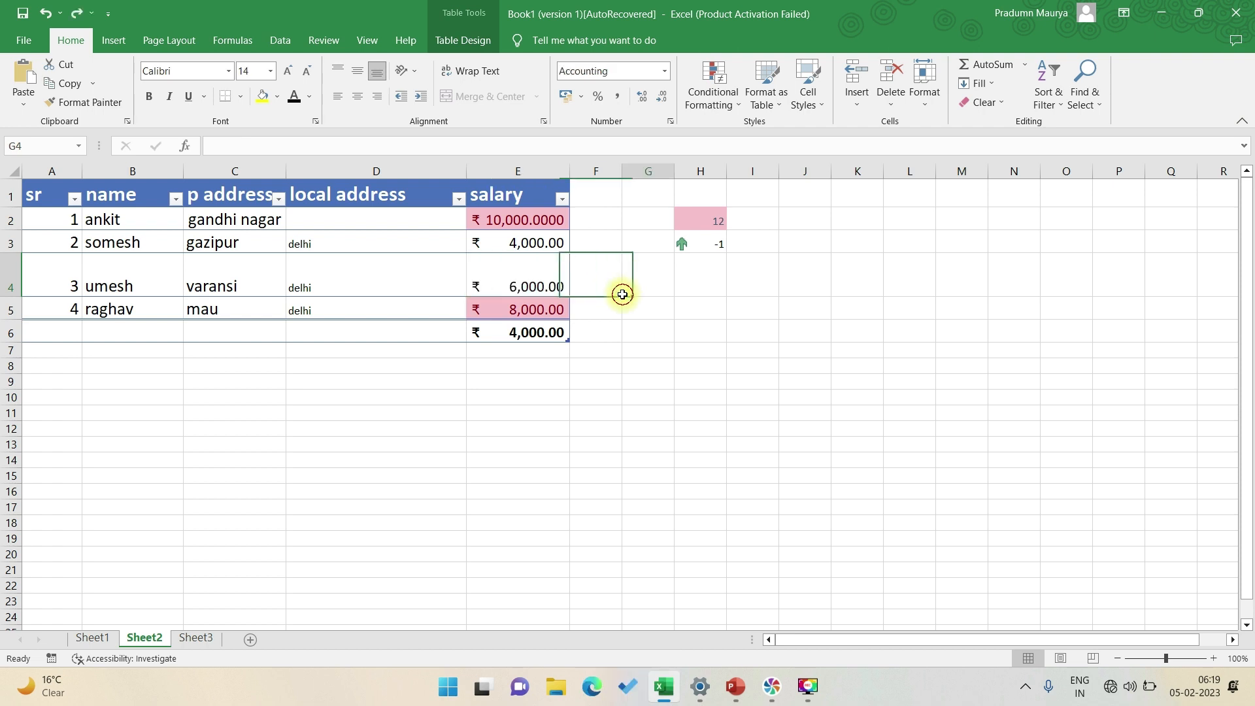
Enter the sample text jhgjhg in cell K4 and kjhjk in cell L4
left_click(845, 285)
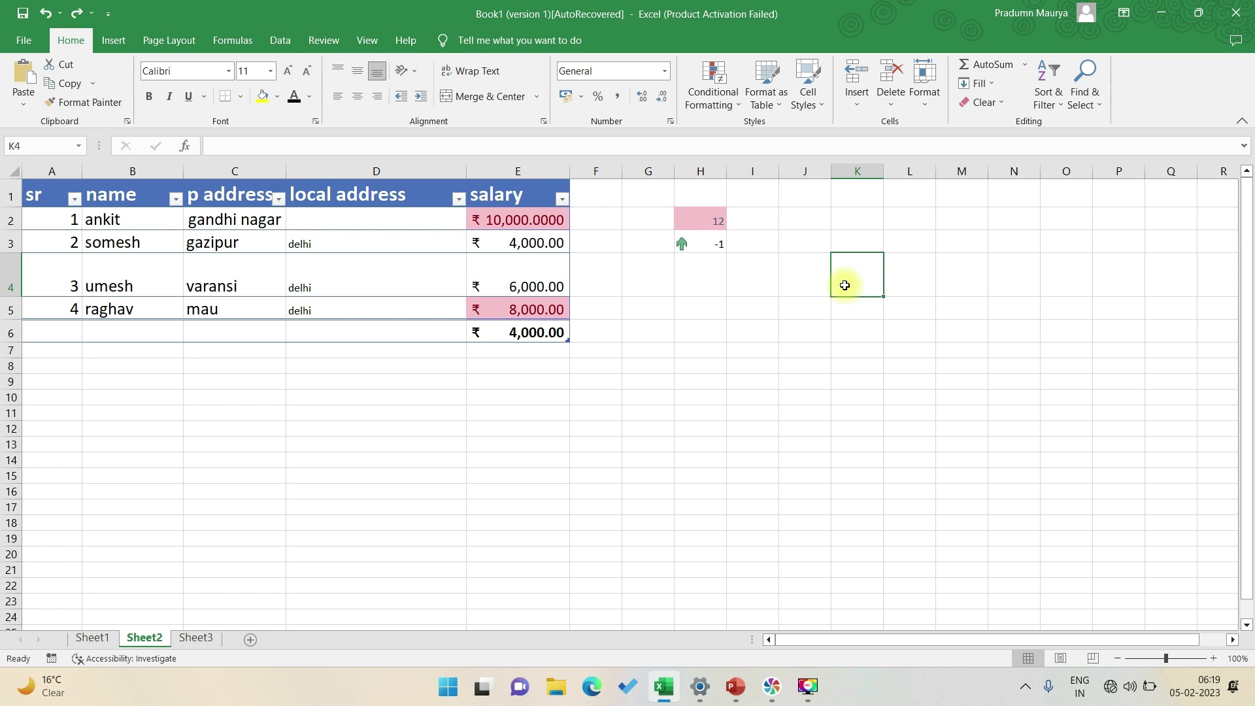
type("jhghg")
key("Tab")
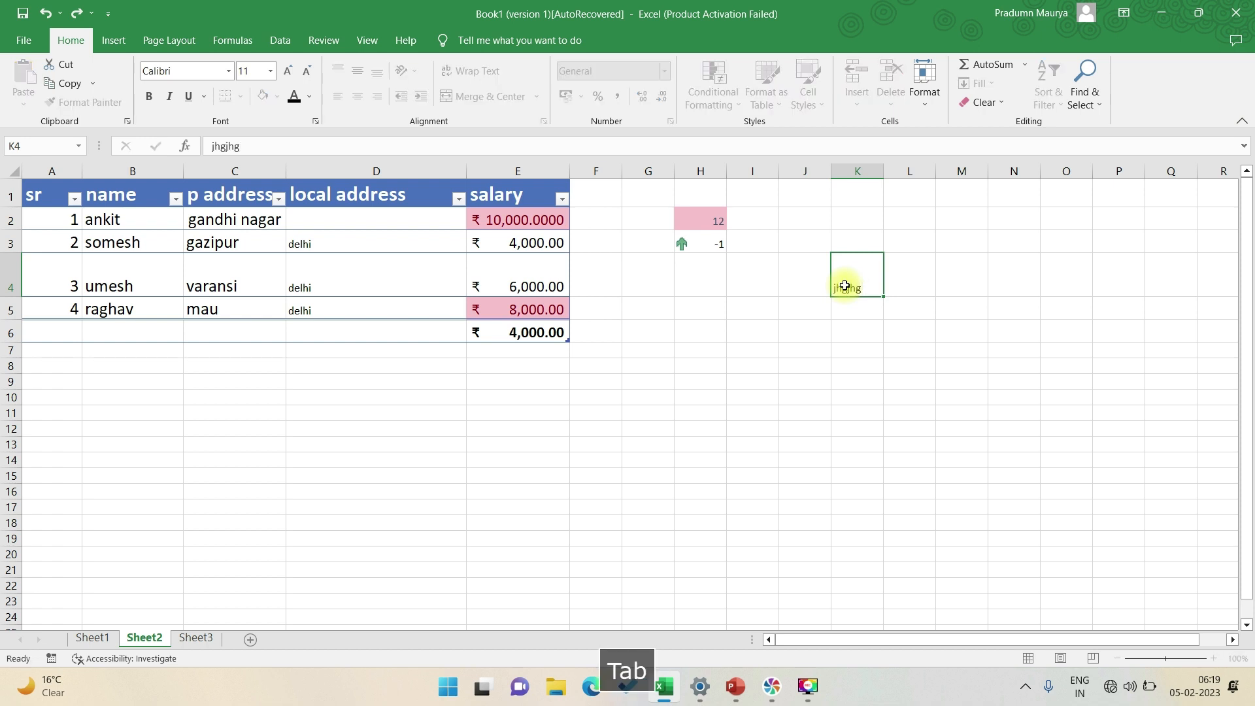
type("kjhjk")
key("Return")
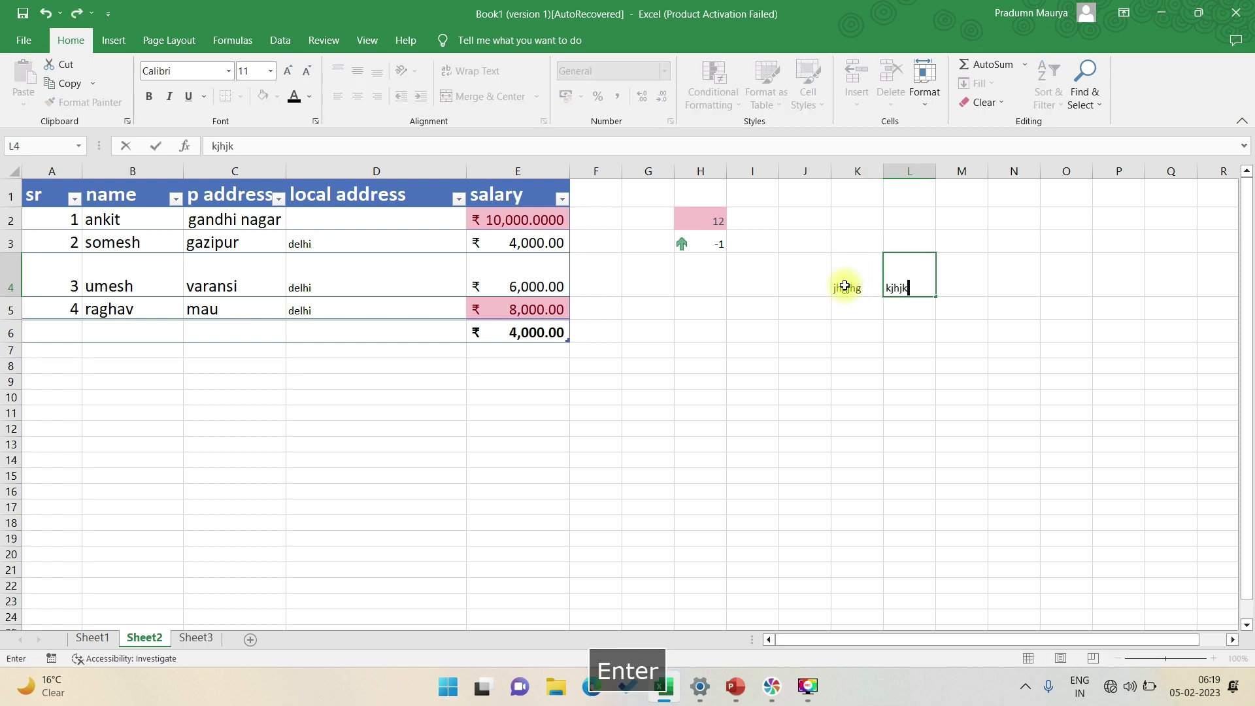
Try to fill cell K4 from an empty neighbouring cell with the Fill command, and undo it
key("Up")
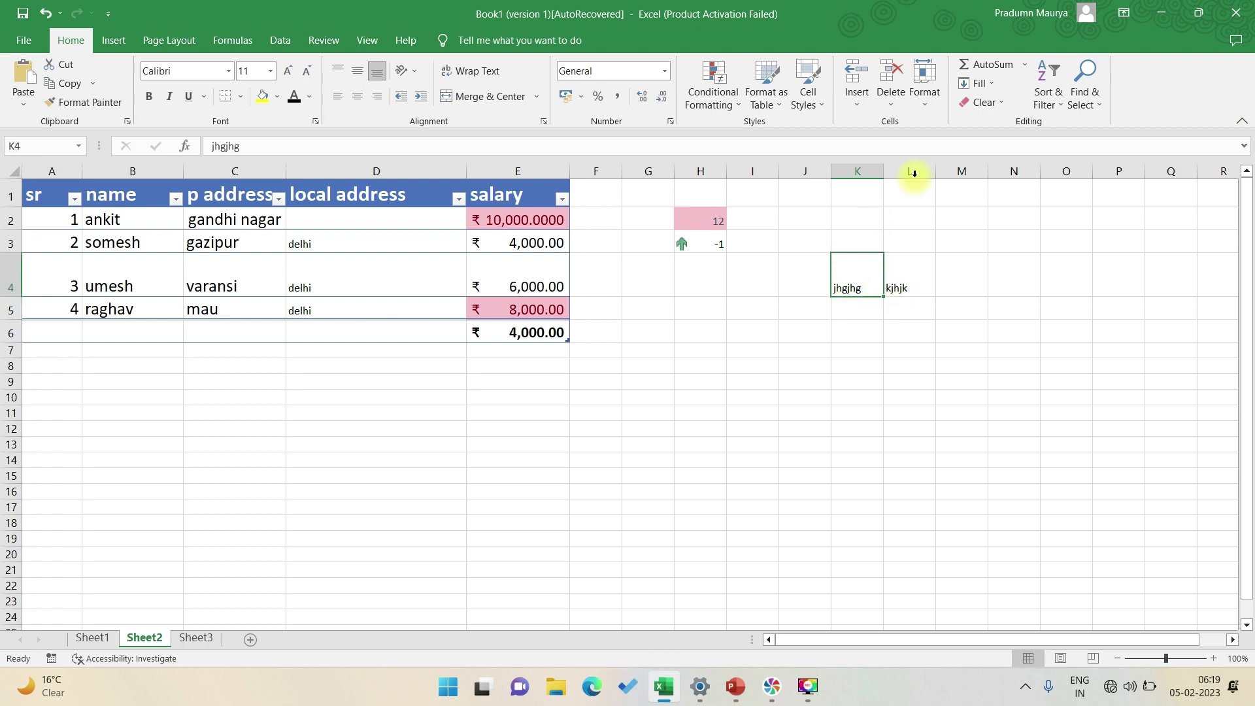
left_click(978, 84)
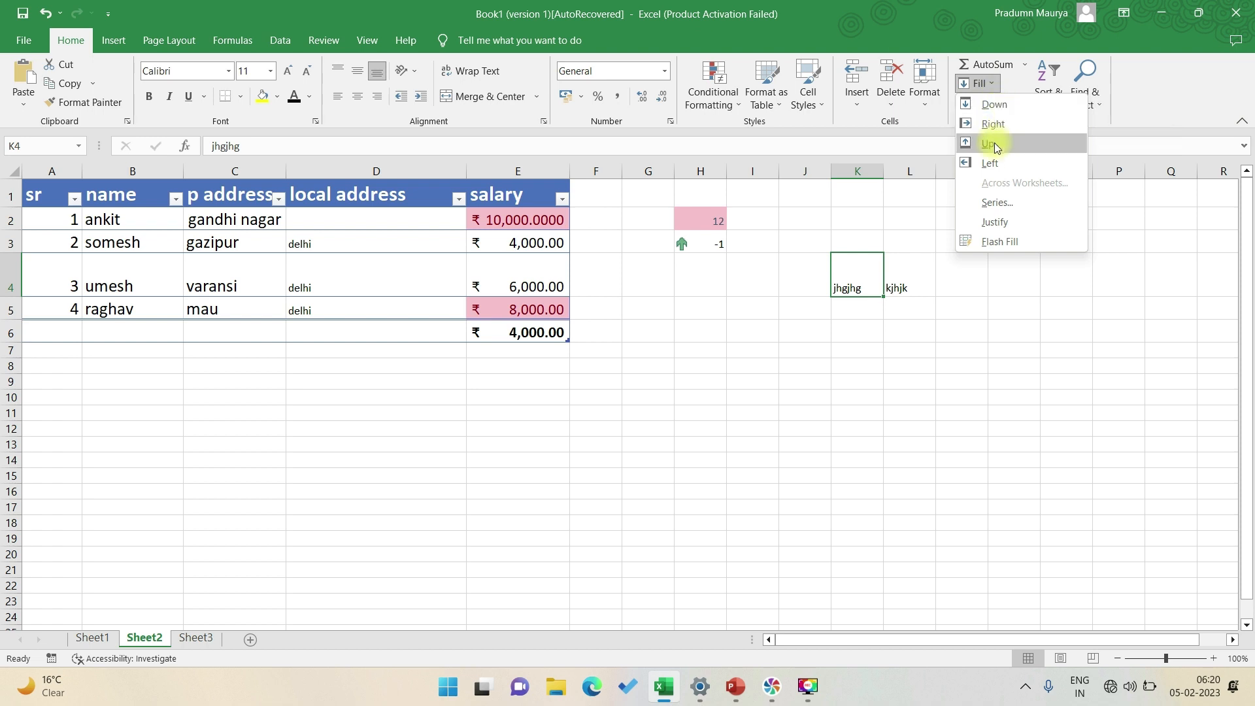
left_click(999, 134)
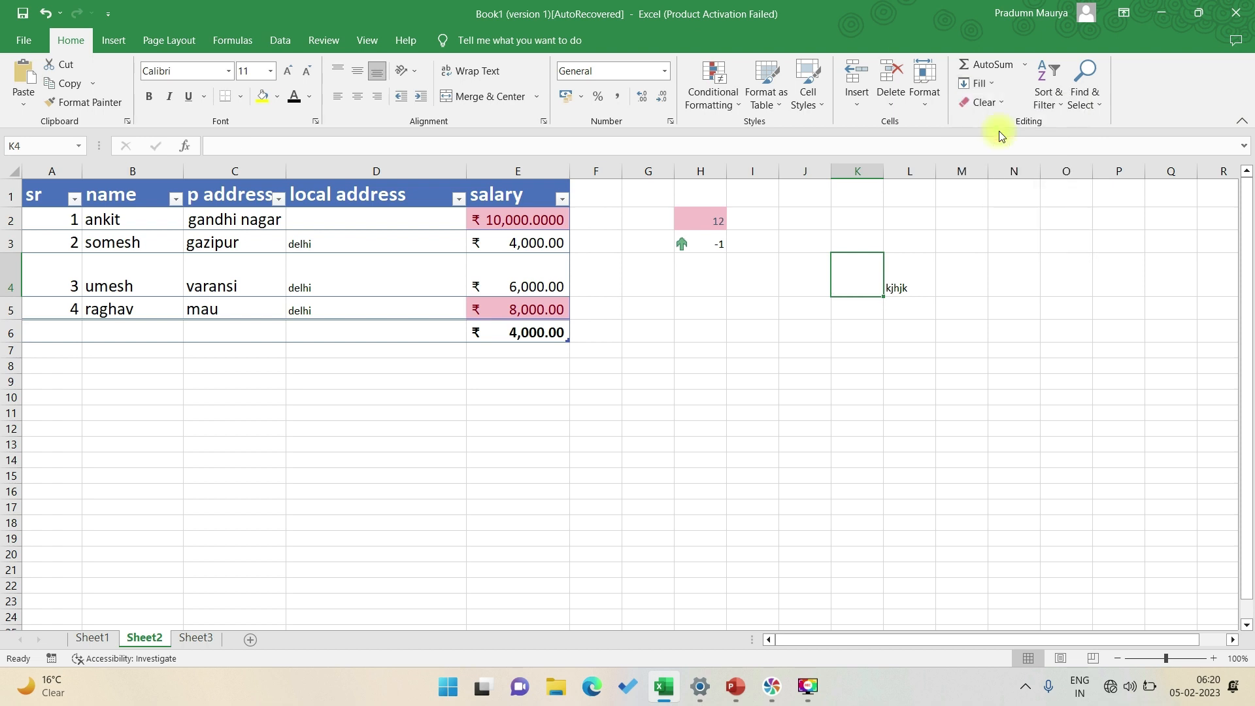
key("ctrl+z")
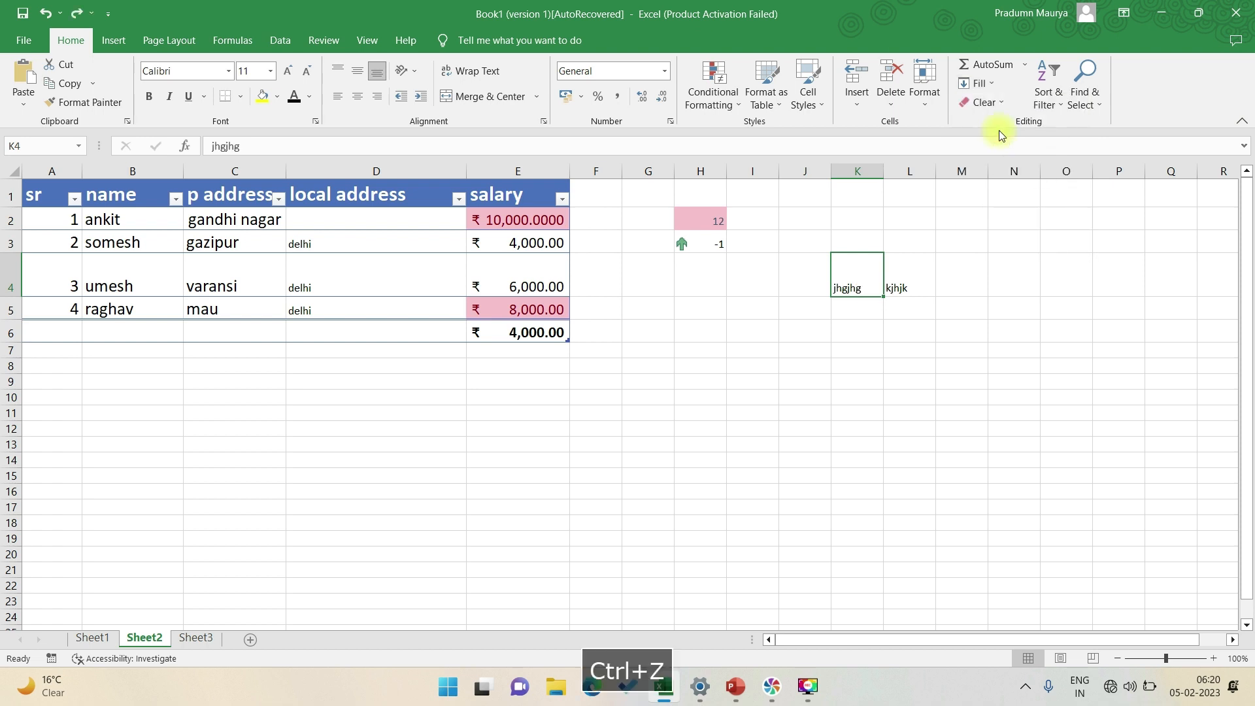
Fill cell L4 with the text from K4 using Fill Right
key("Right")
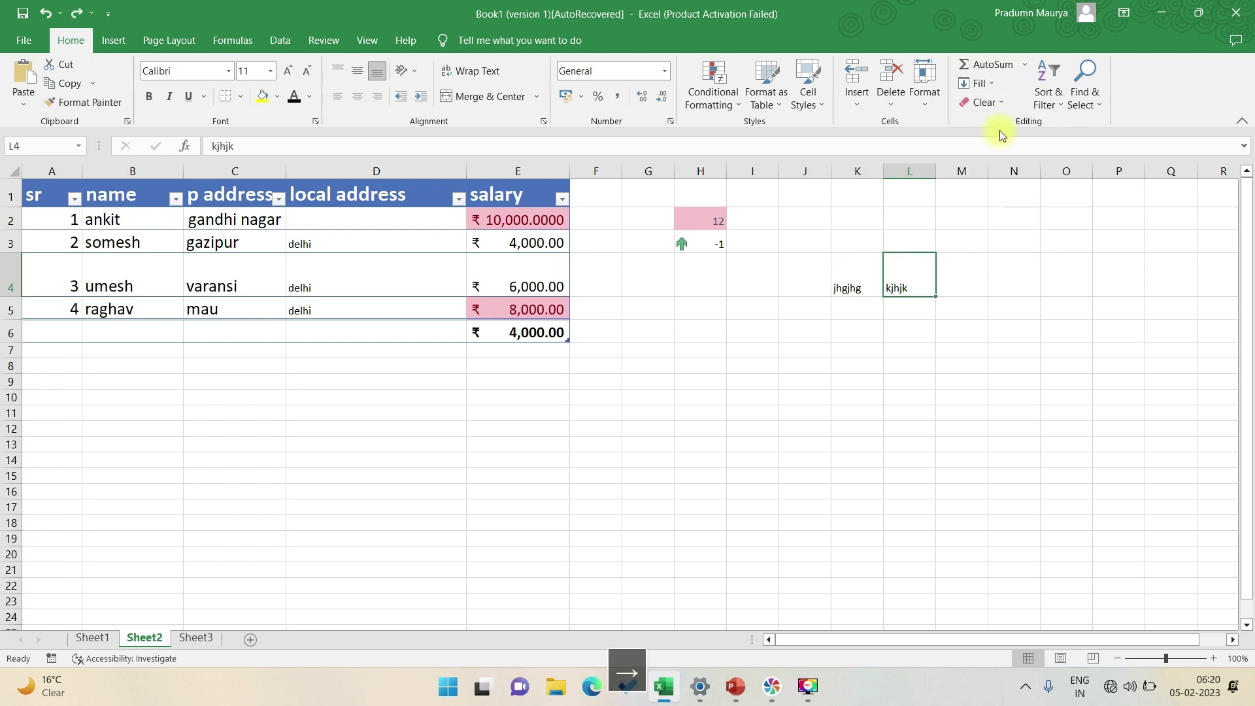
left_click(1025, 64)
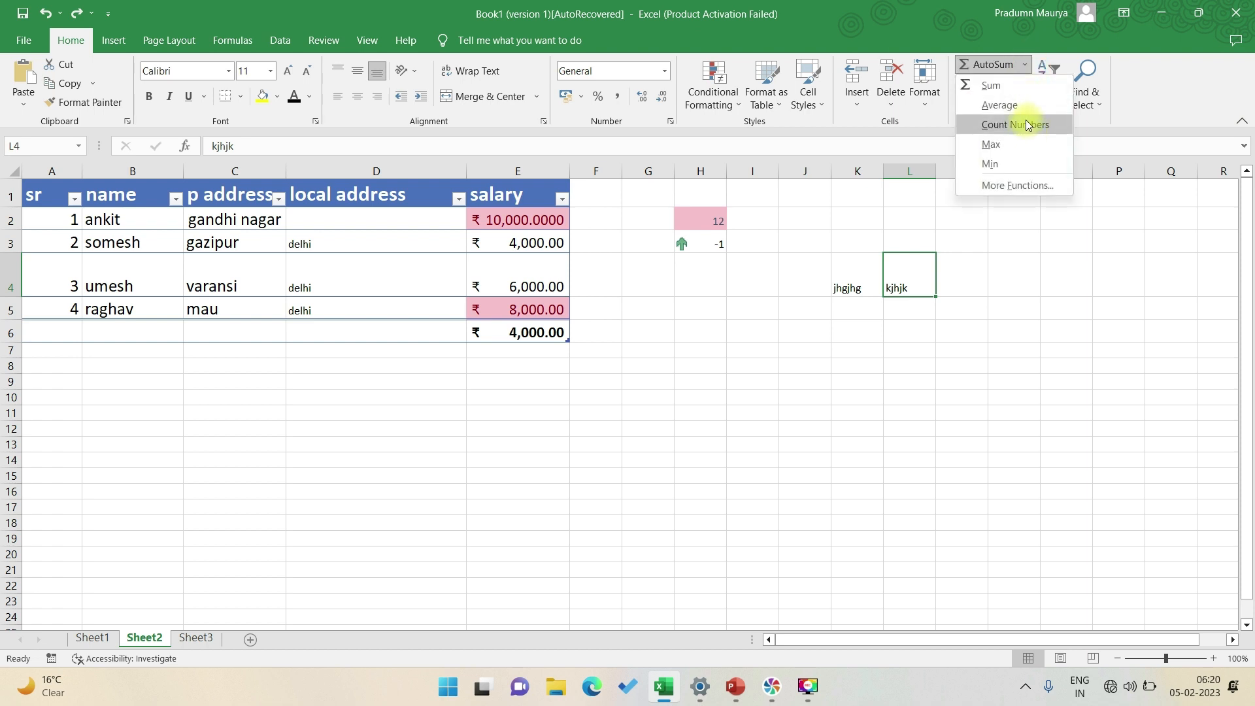
left_click(1119, 192)
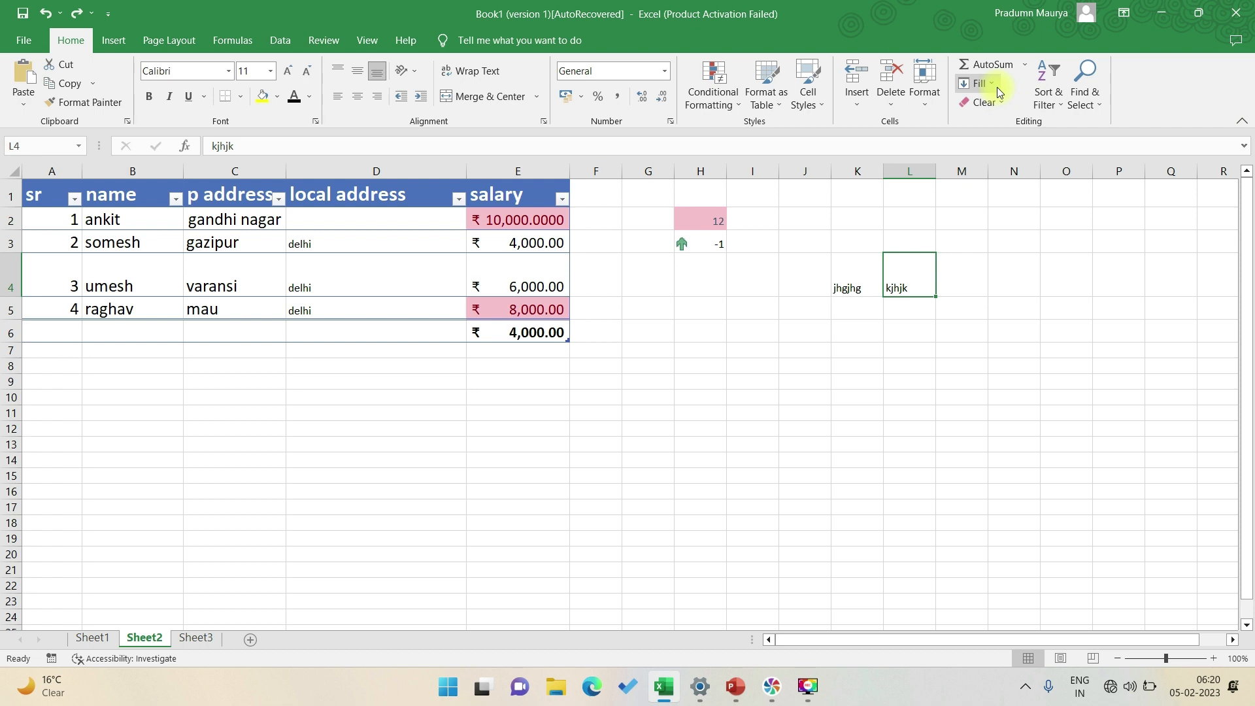
left_click(997, 88)
left_click(994, 128)
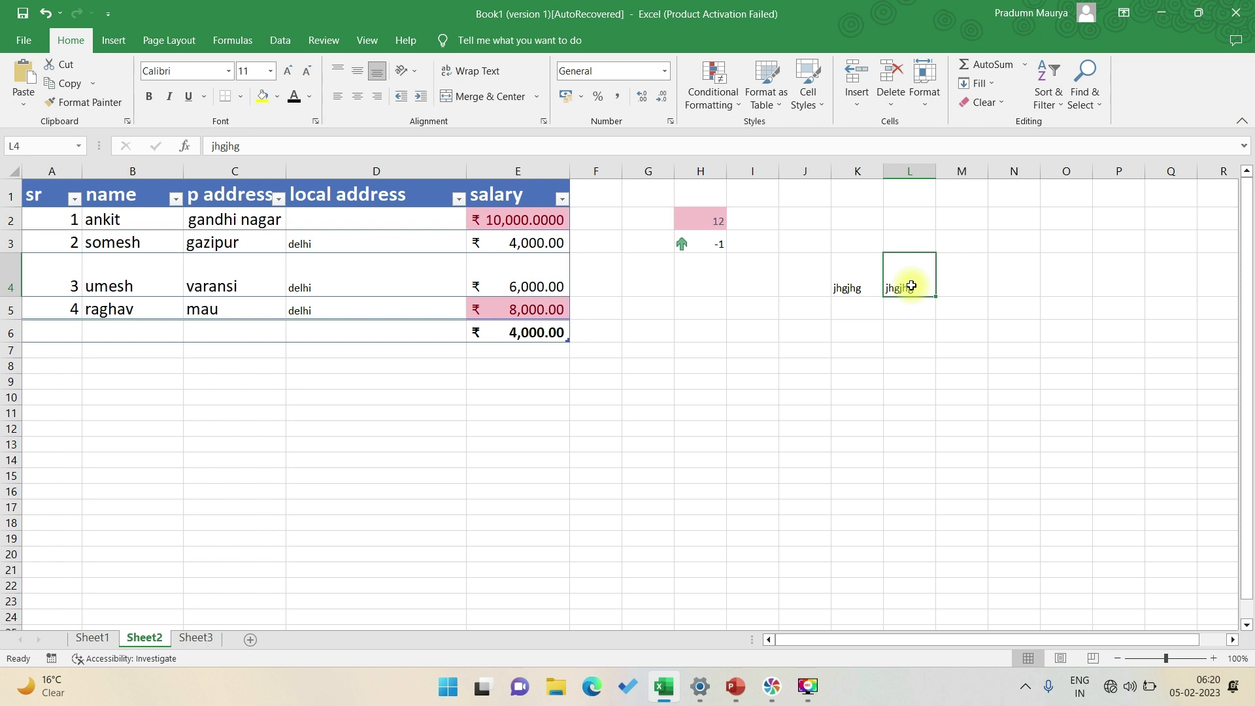
Enter the sample text ghj in cell K5 and kjkl in cell L5
left_click(989, 84)
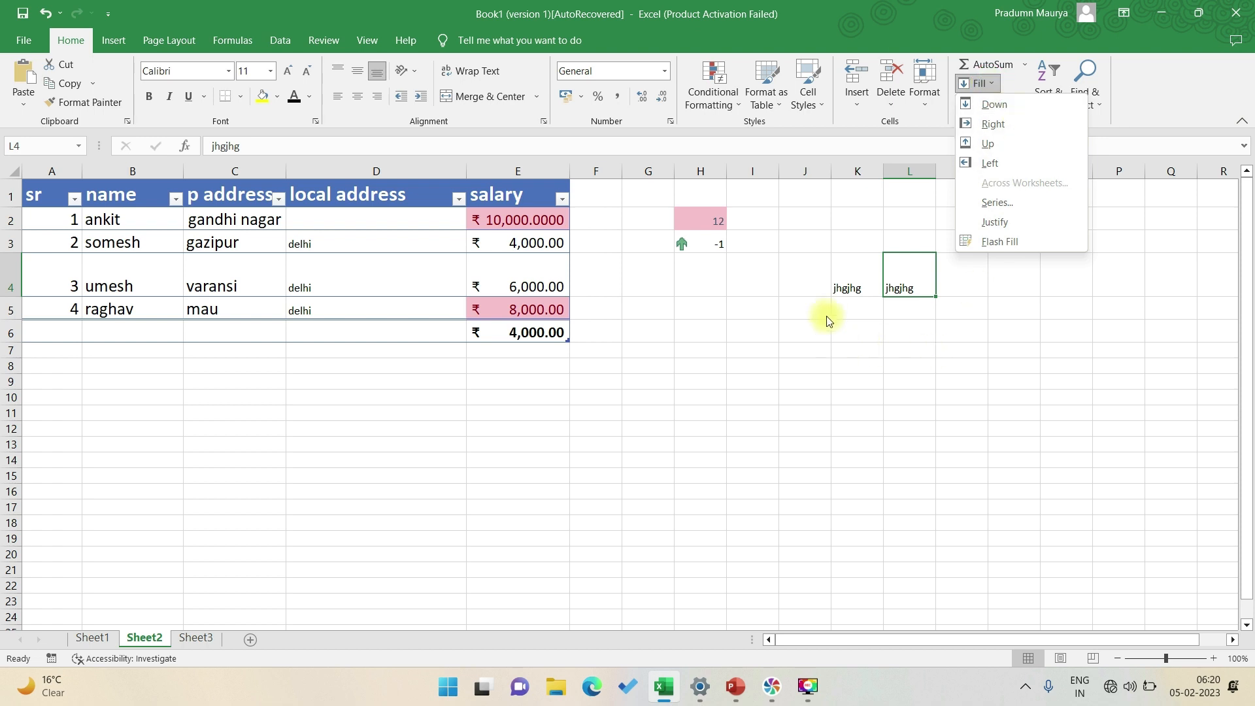
left_click(849, 307)
left_click(849, 307)
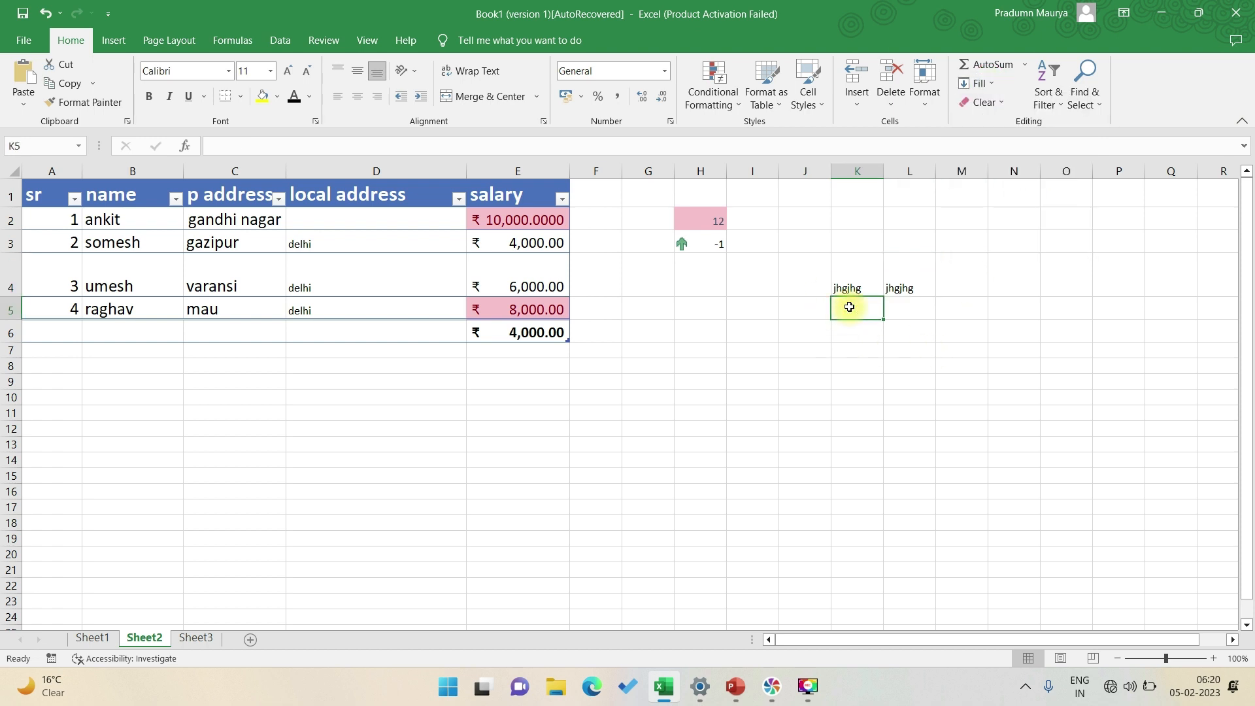
type("ghj")
key("Tab")
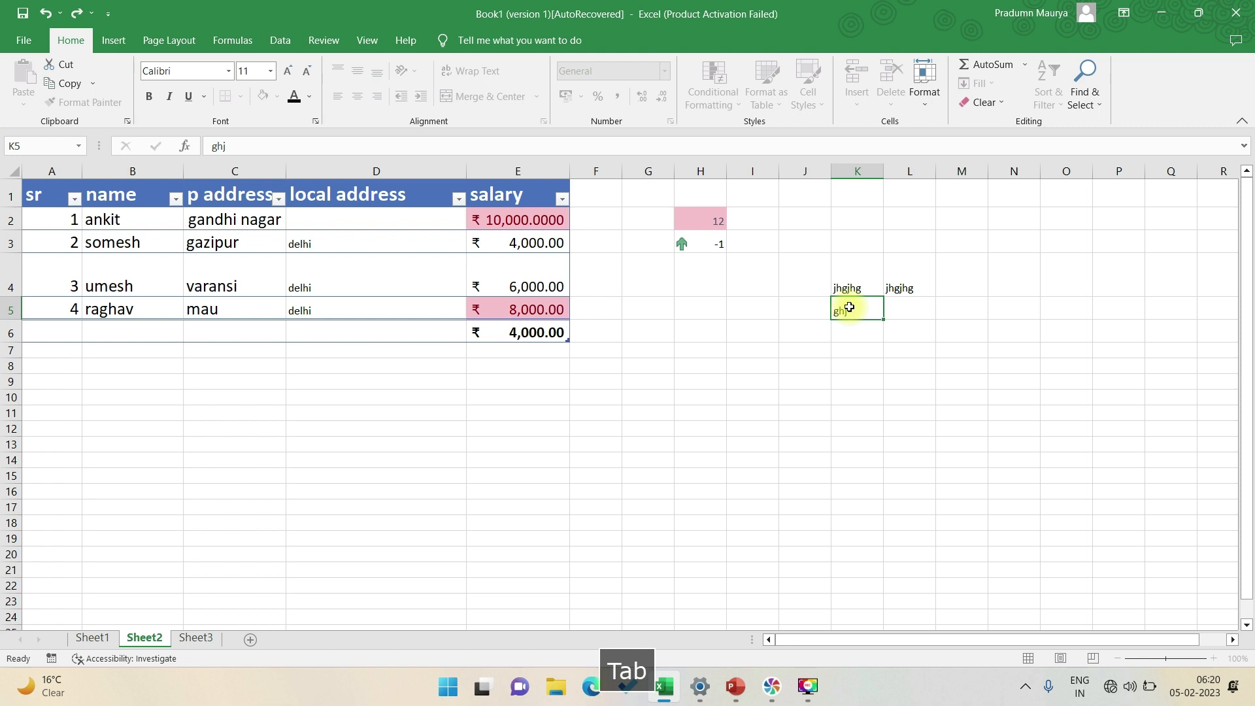
type("kjkl")
key("Tab")
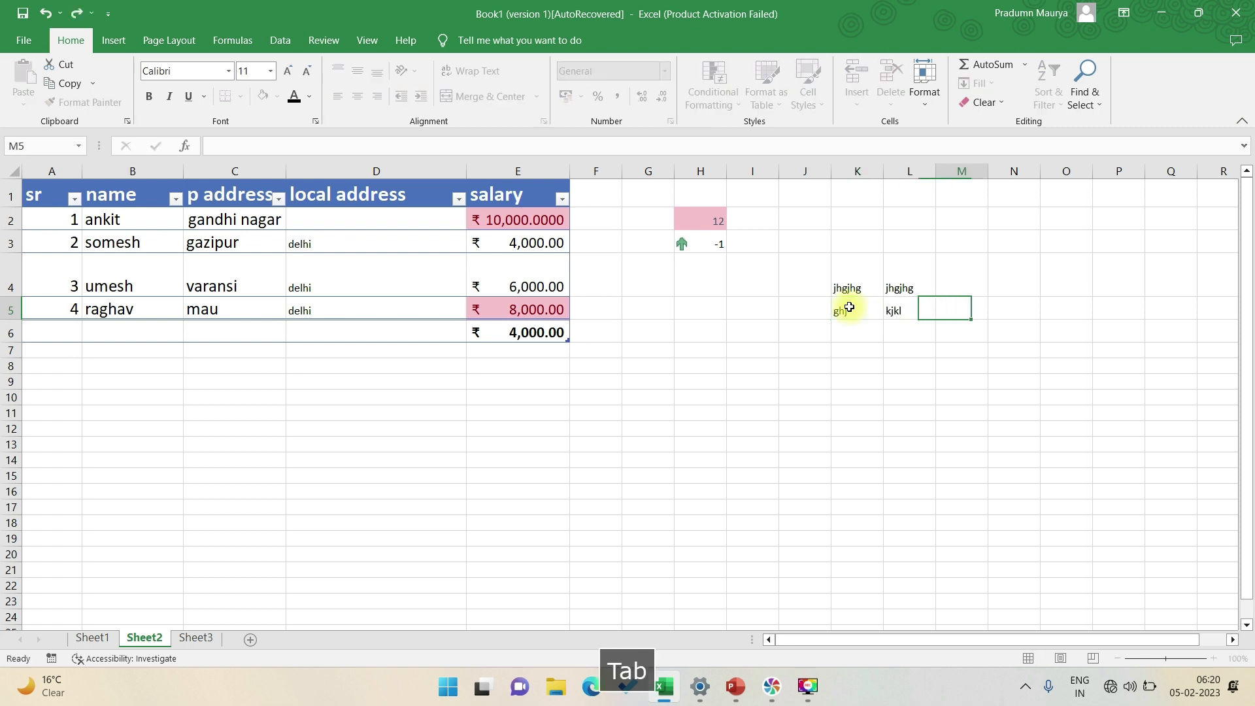
Enter the sample text iouio in cell K6 and erwrew in cell L6
key("Down")
key("Left")
key("Left")
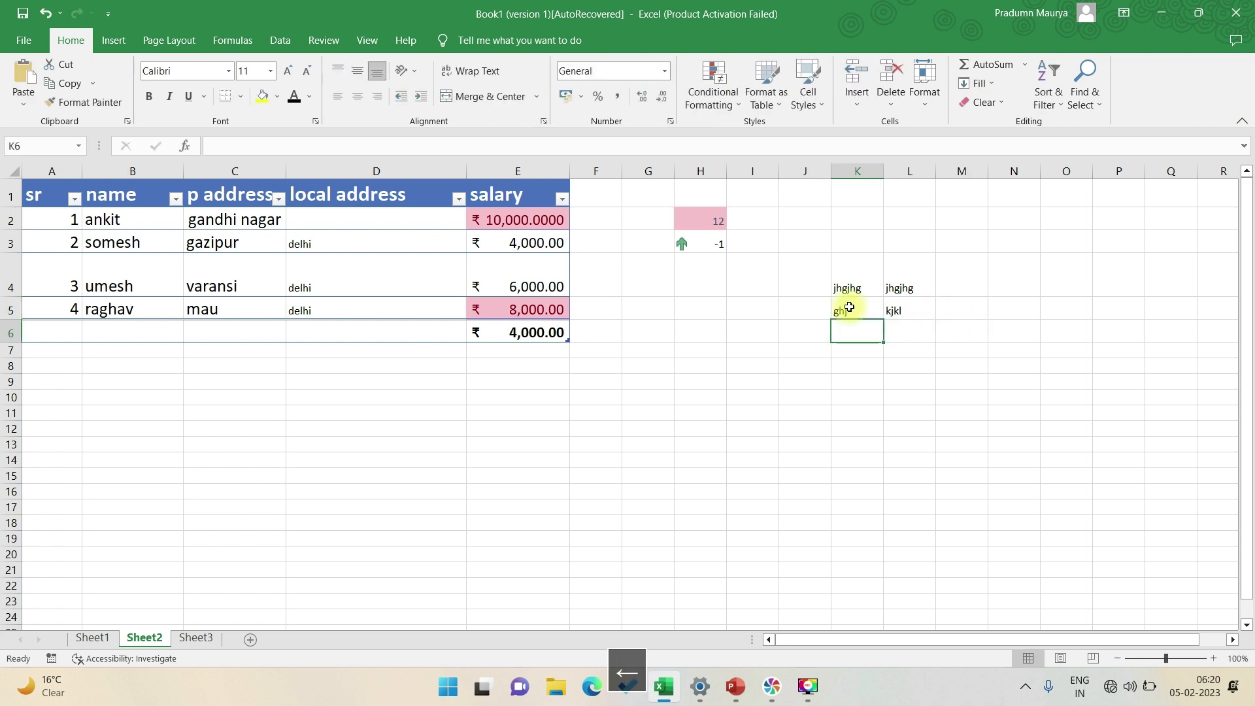
type("iouio")
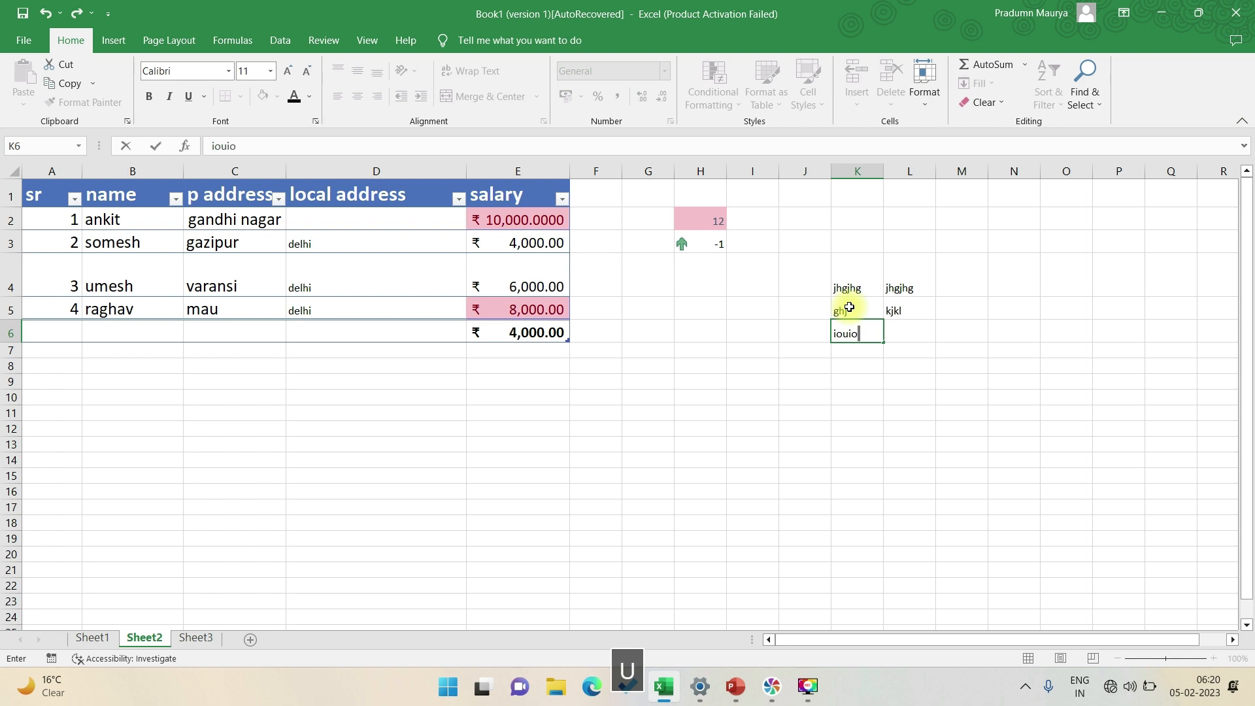
key("Tab")
type("erwrew")
key("Return")
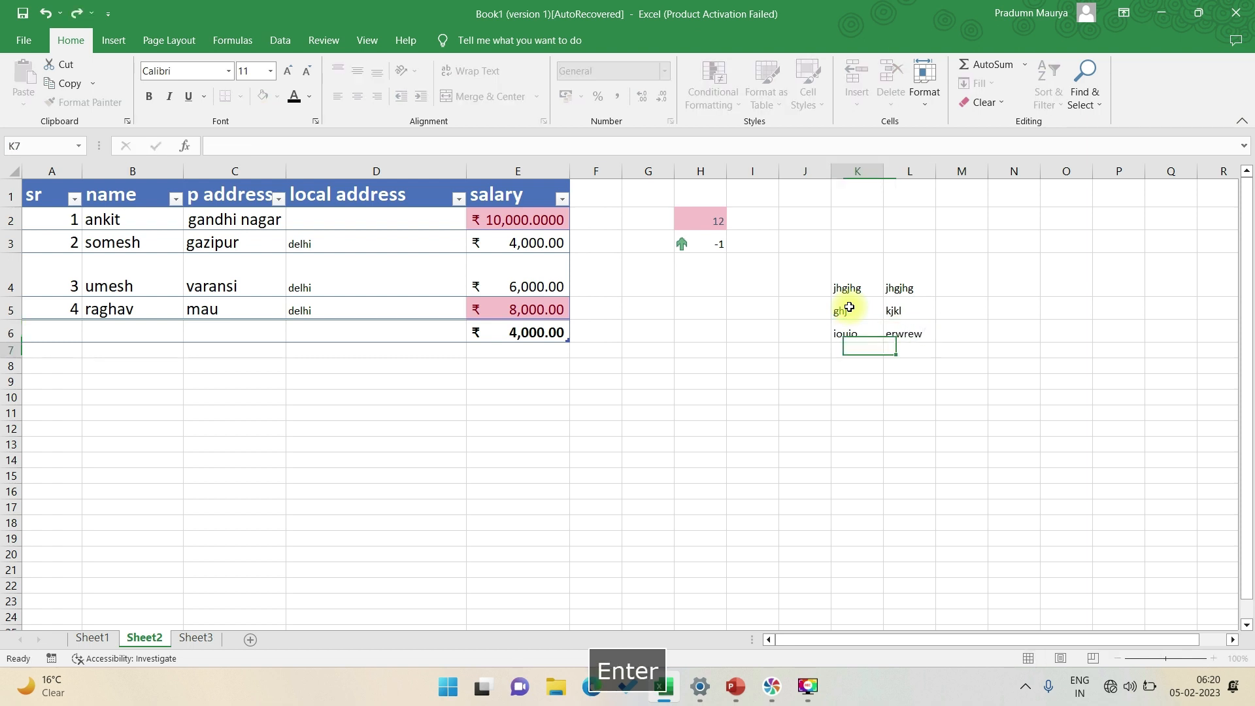
Fill cell K5 with the text from L5 using Fill Left, and undo the fill
key("Up")
left_click(849, 307)
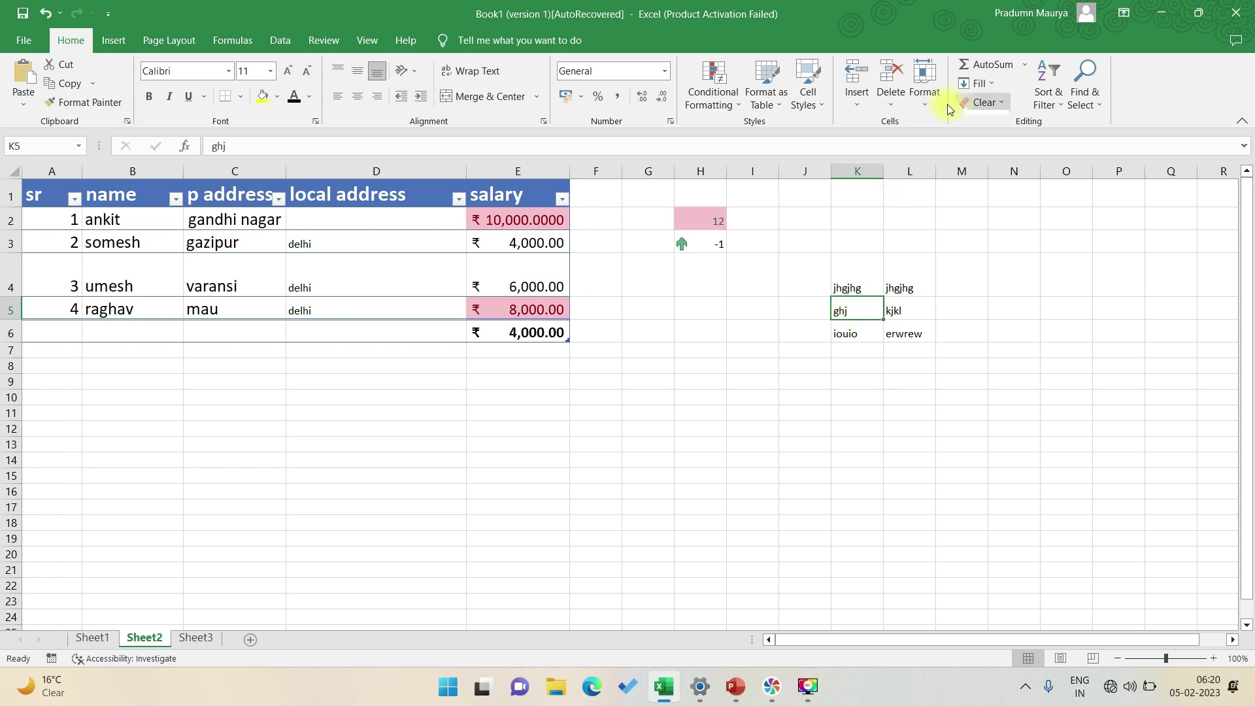
left_click(989, 84)
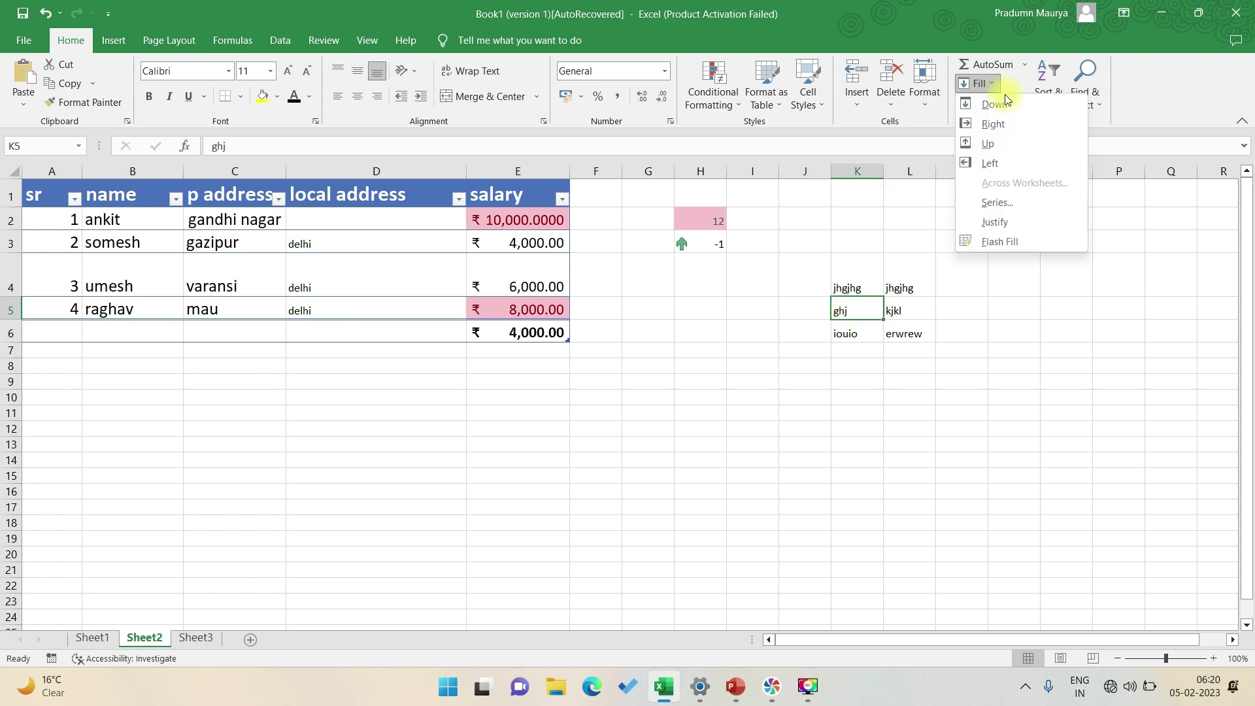
left_click(1010, 162)
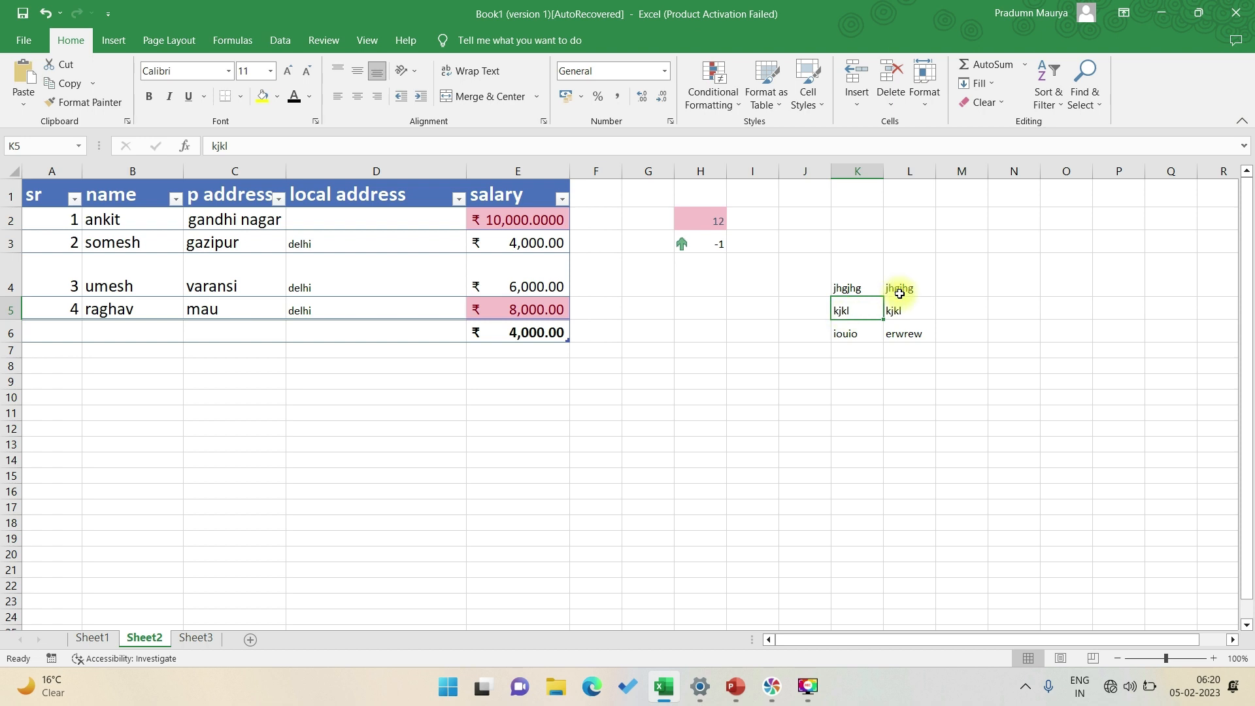
key("ctrl+z")
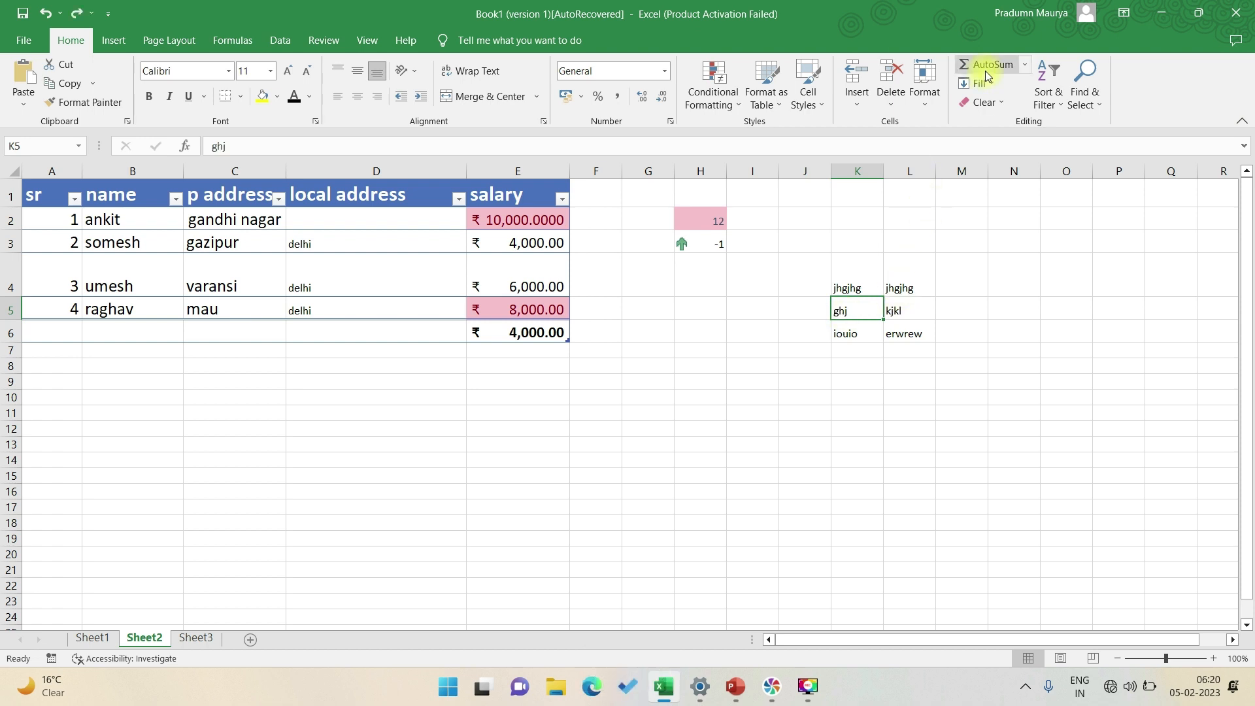
Fill cell K5 with the text from K6 using Fill Up, and undo the fill
left_click(991, 87)
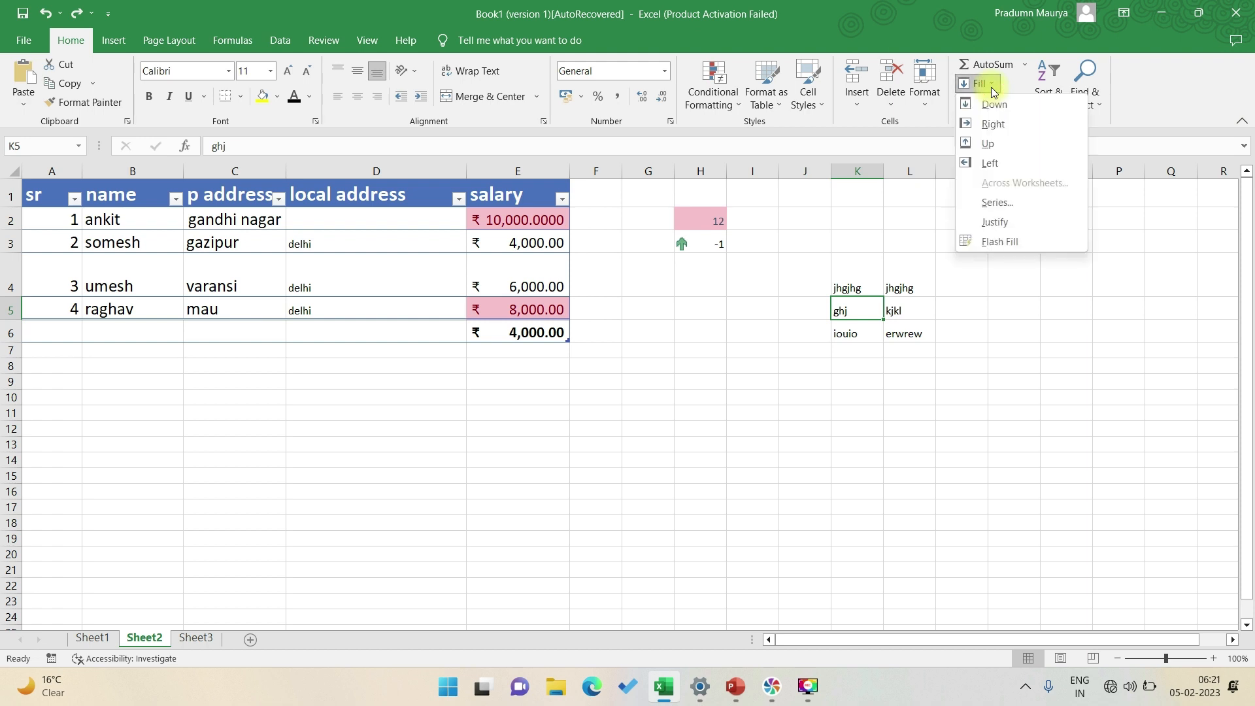
left_click(991, 143)
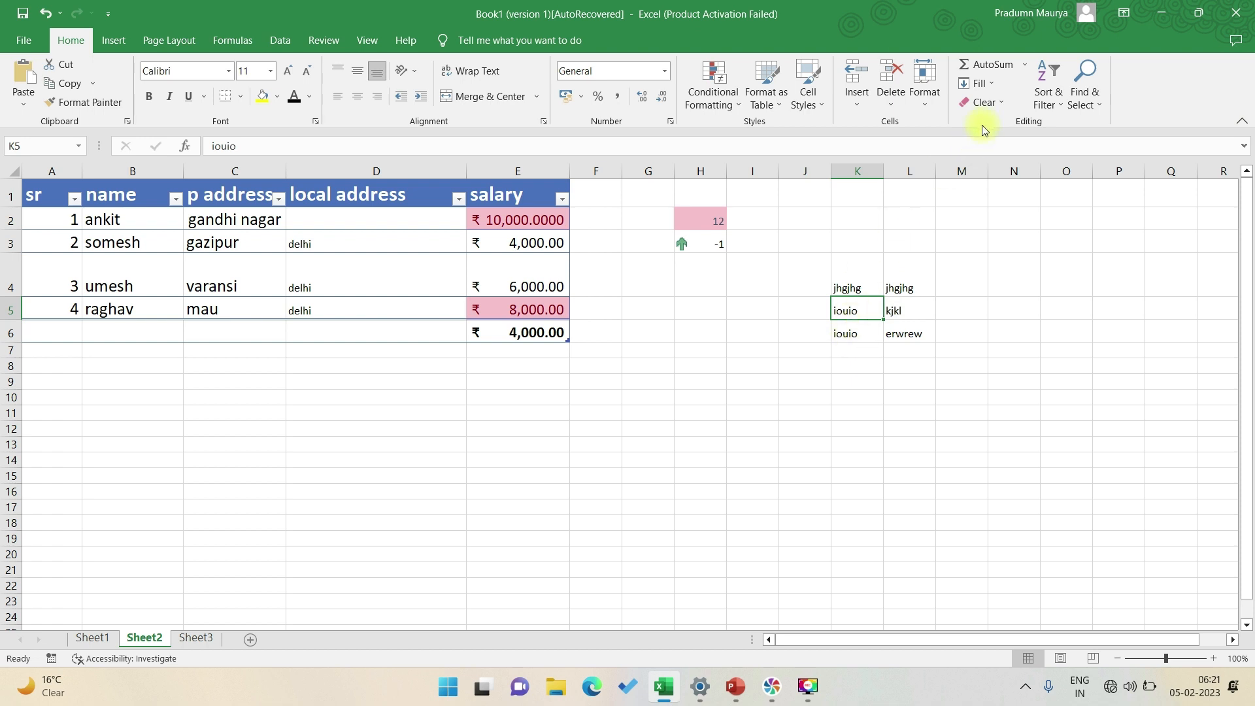
key("ctrl+z")
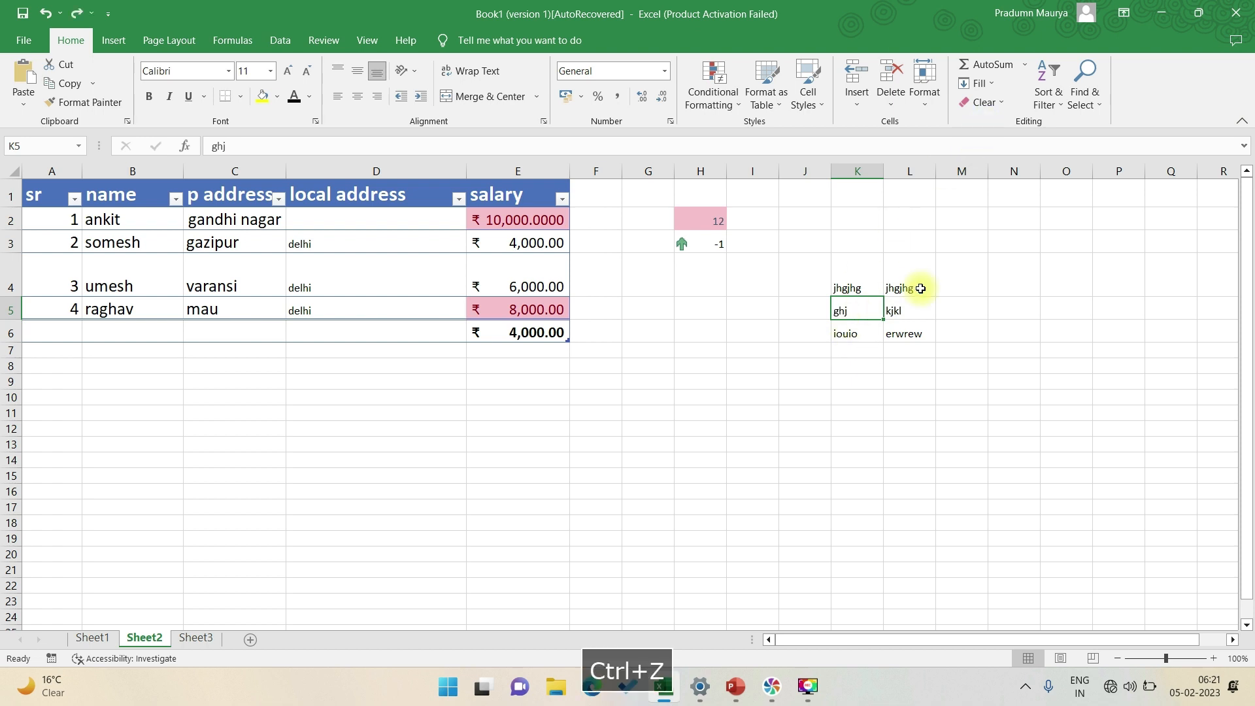
Fill cell K5 with the text from K4 using Fill Down, and undo the fill
left_click(989, 84)
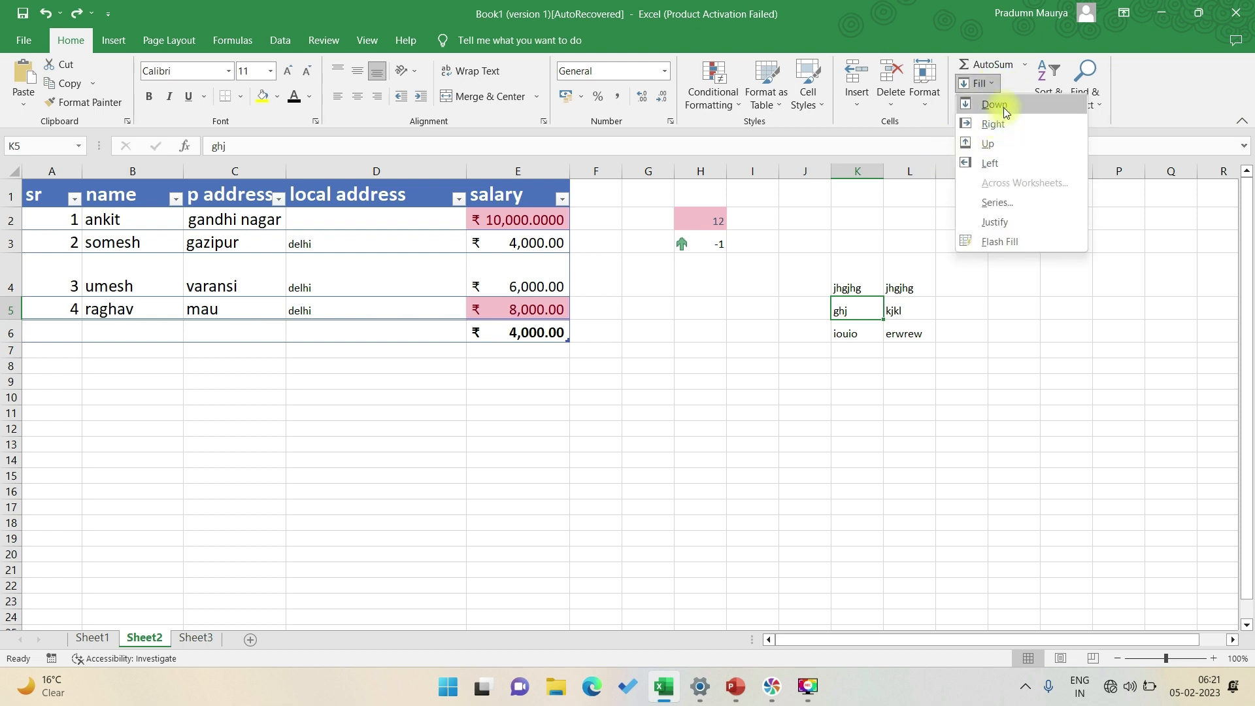
left_click(1002, 107)
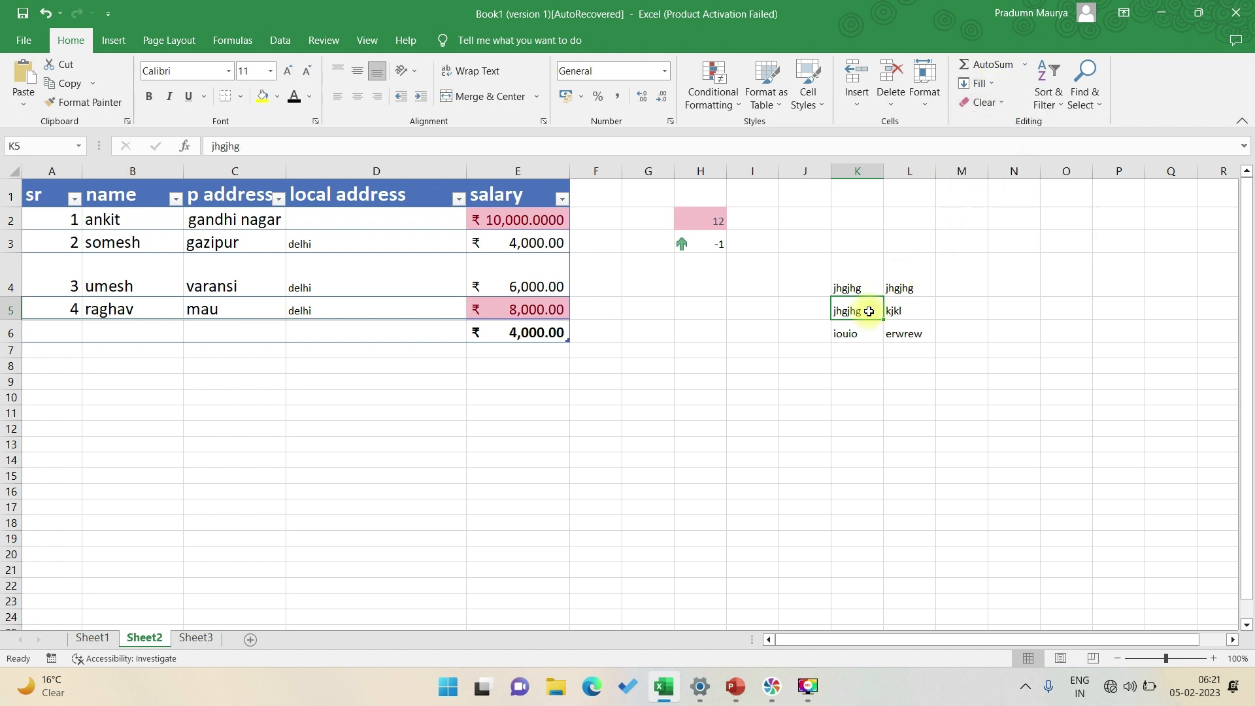
key("ctrl+z")
Copy the sample texts in L4:L6 to cells J4:J6 and end the copy mode
left_click(799, 288)
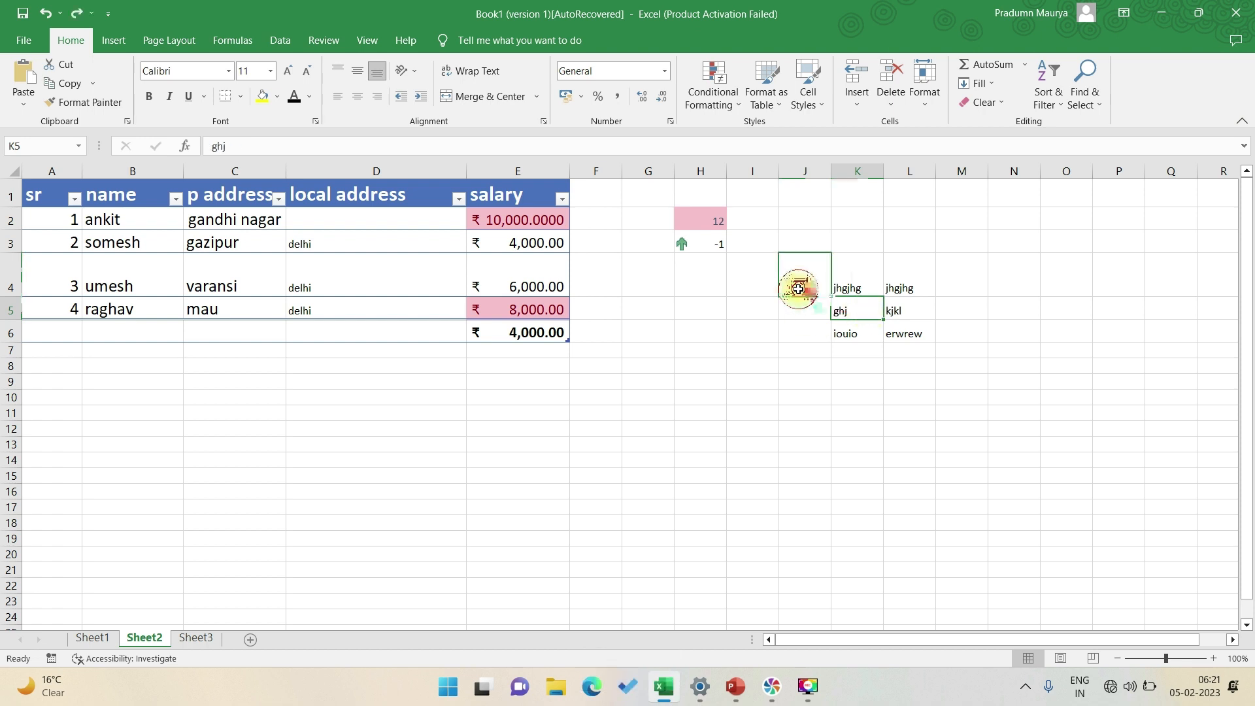
left_click_drag(910, 281, 912, 335)
key("ctrl+c")
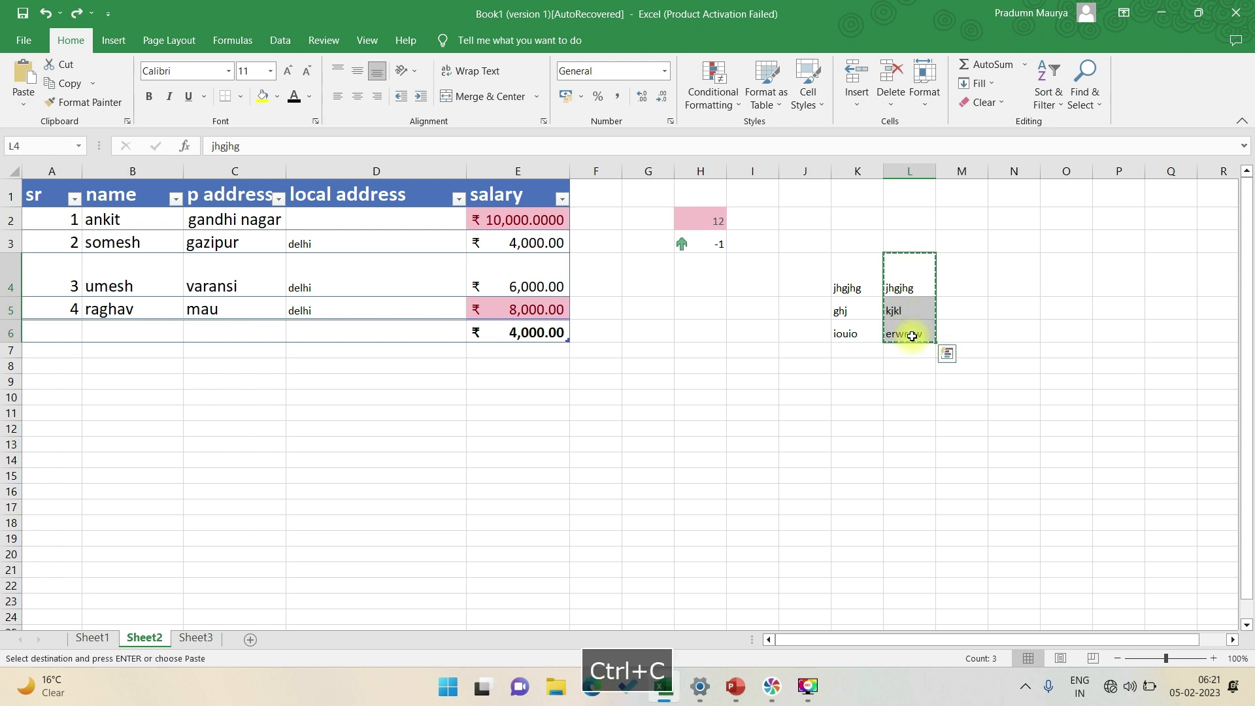
key("Left")
key("Left")
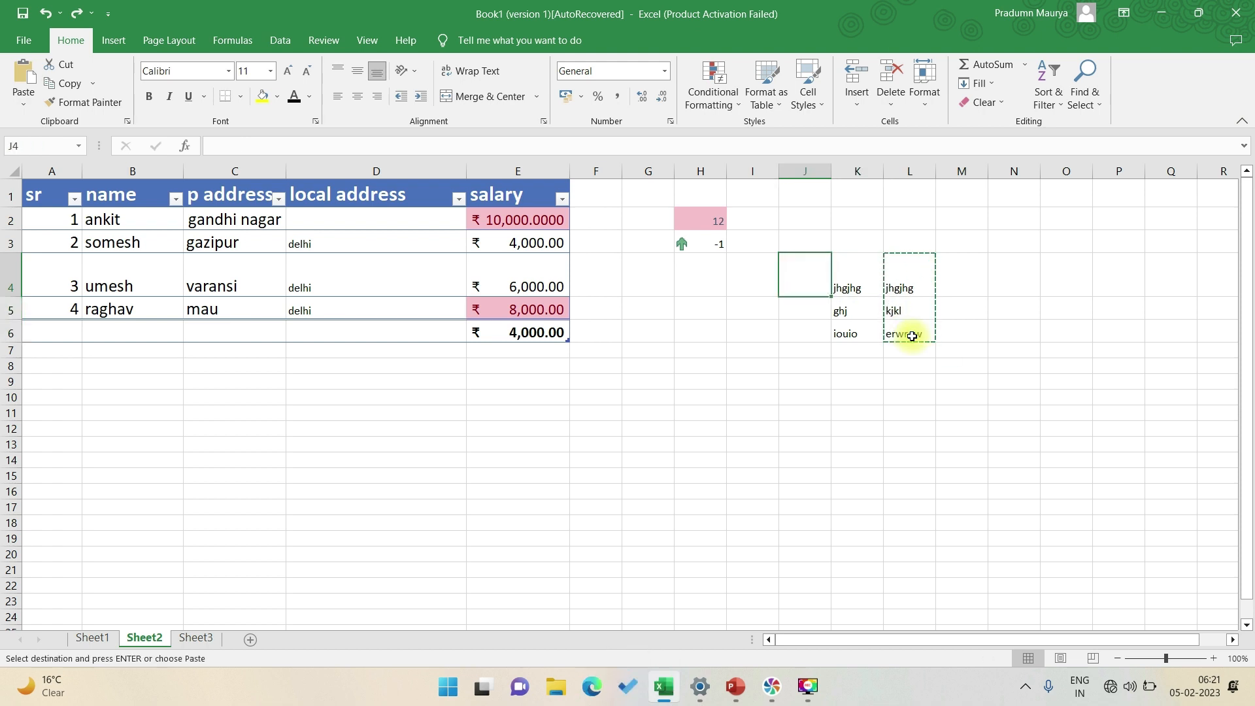
key("ctrl+v")
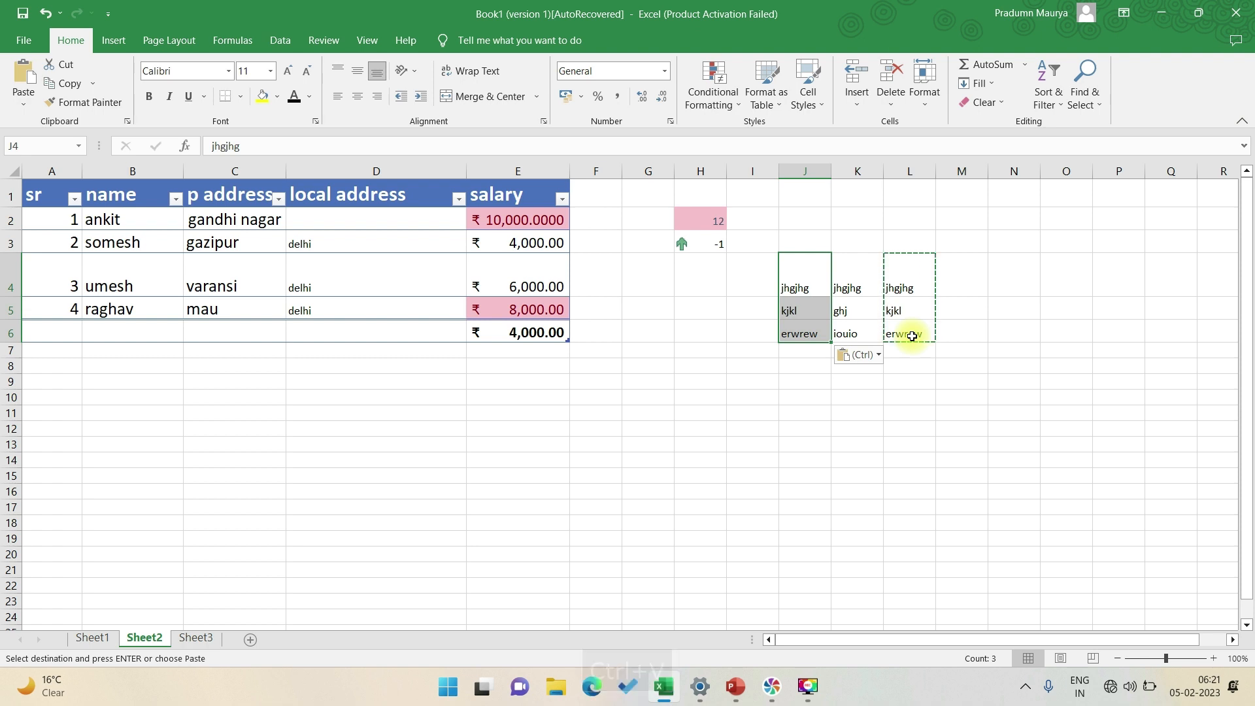
left_click(1002, 381)
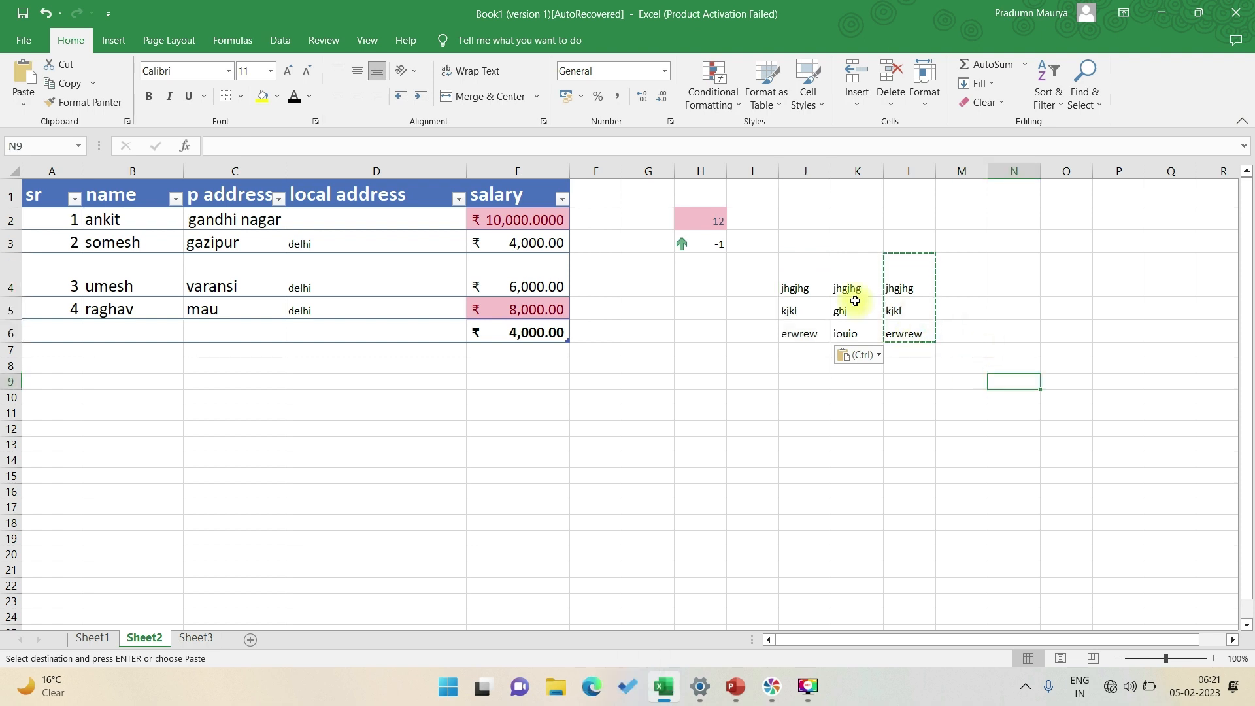
key("Escape")
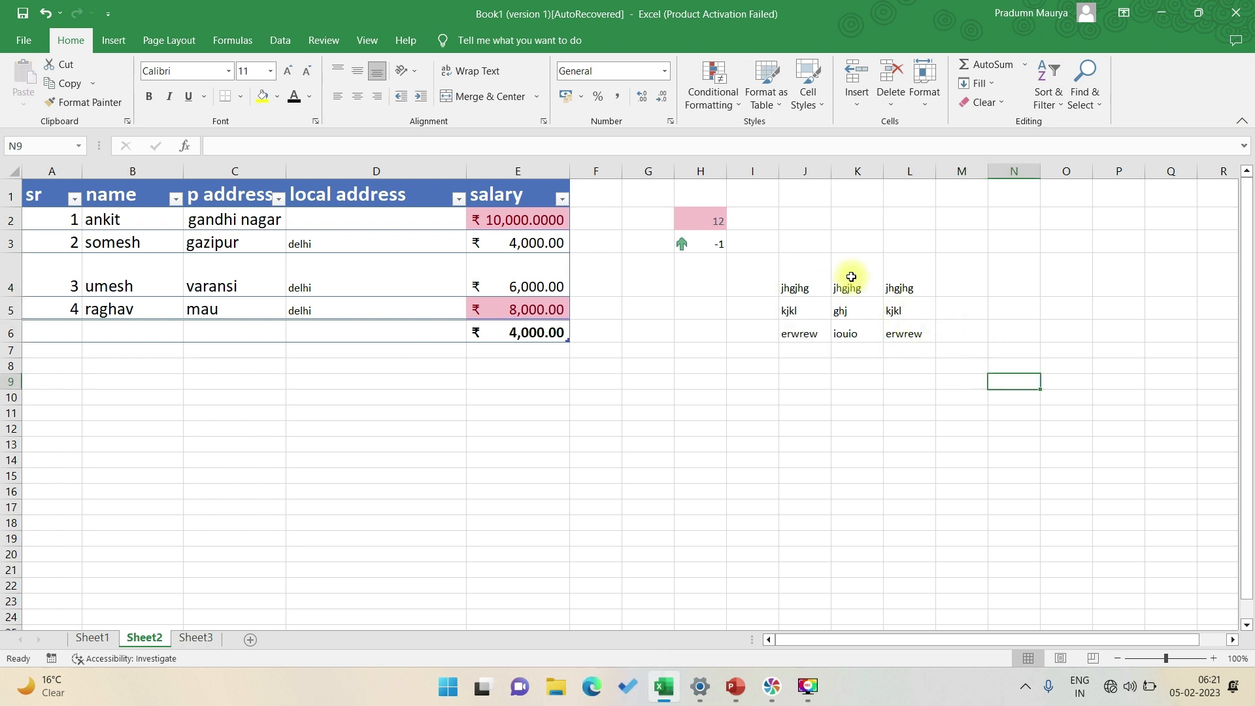
Fill cell K5 with the text from the cell to its left, J5, copying kjkl
left_click(848, 315)
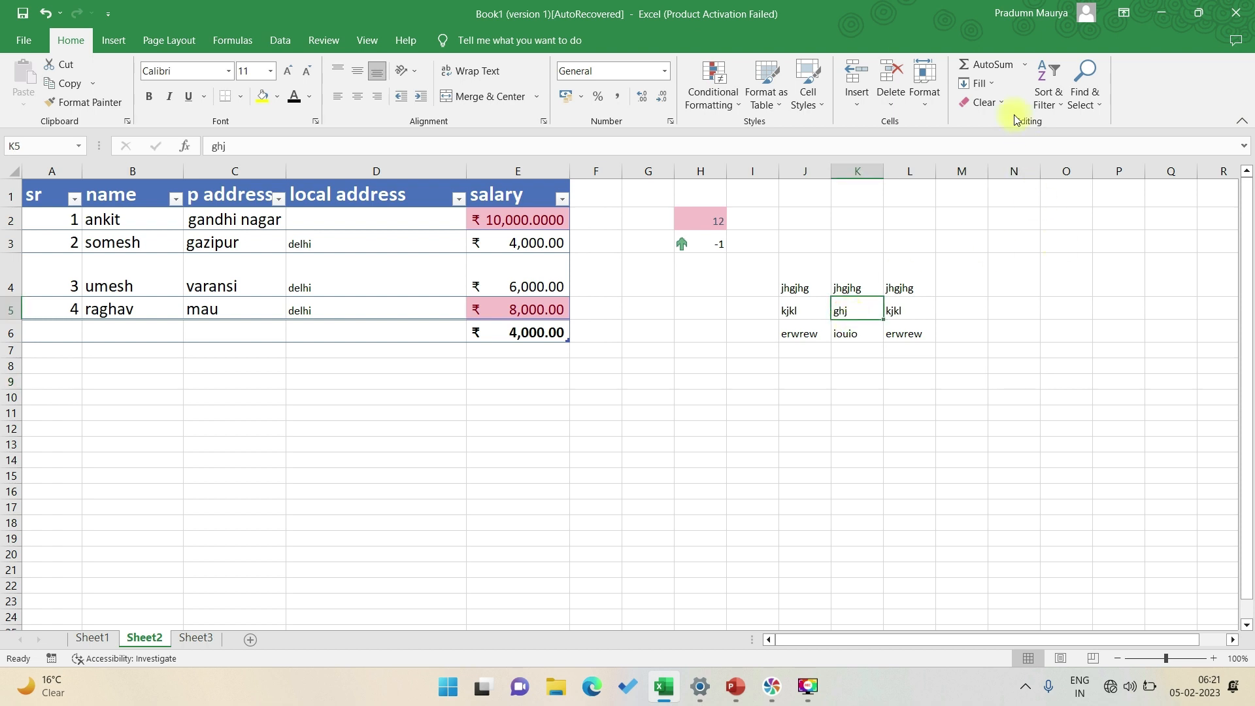
left_click(1001, 84)
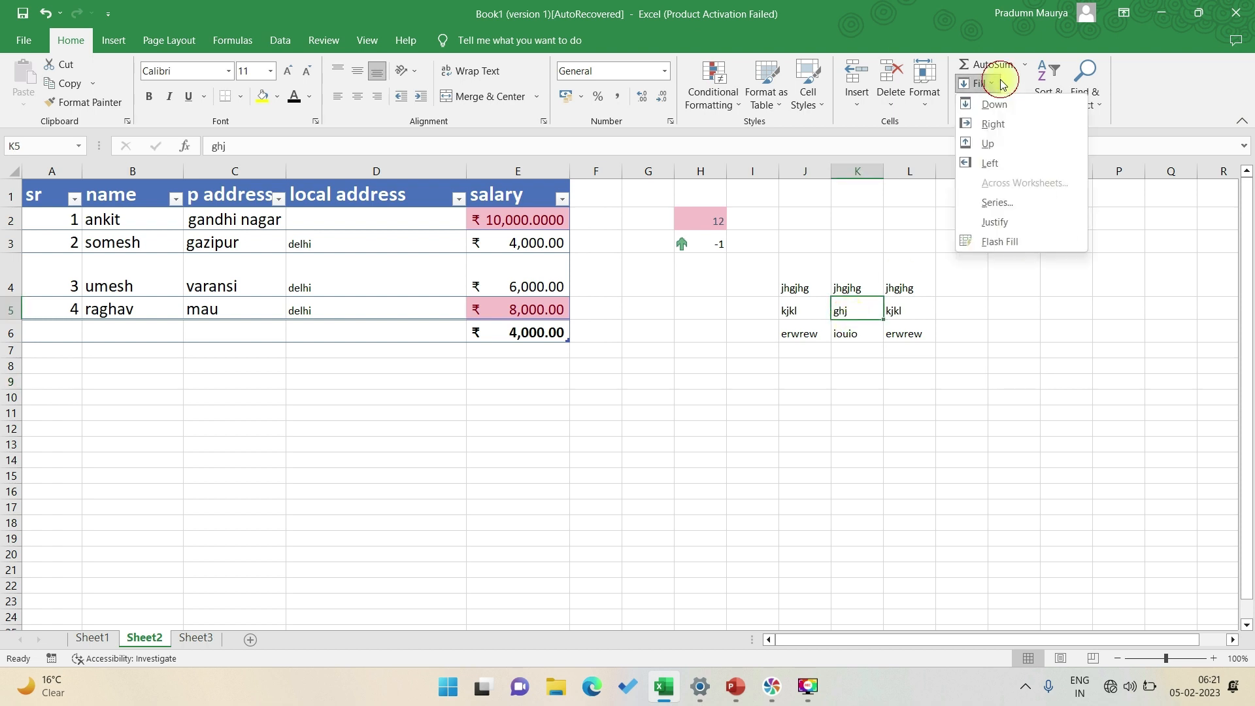
left_click(1006, 164)
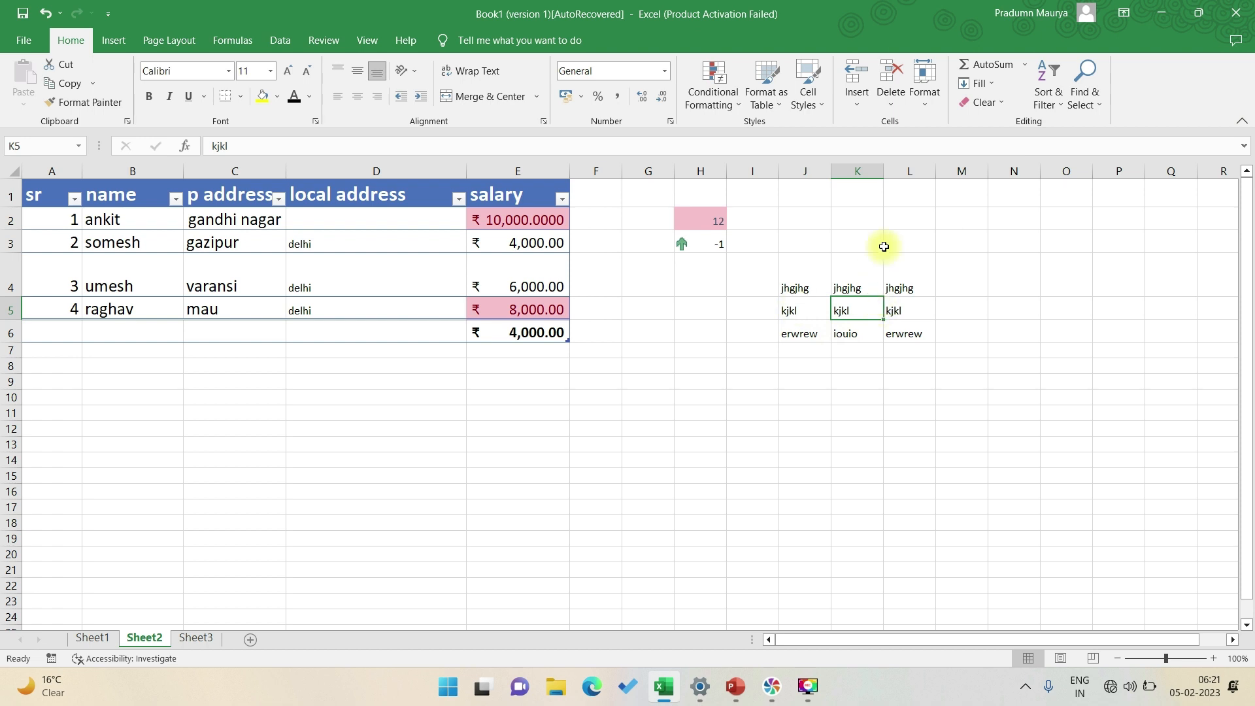
left_click(995, 84)
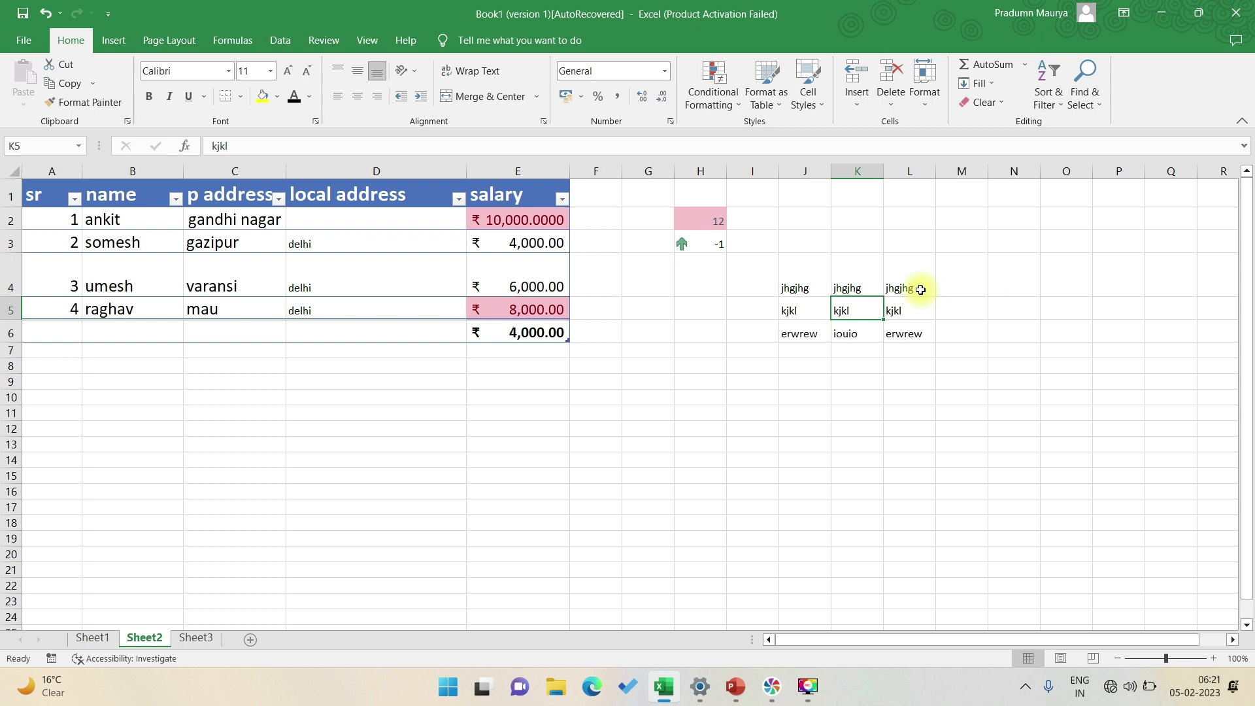
left_click(956, 273)
left_click(1023, 290)
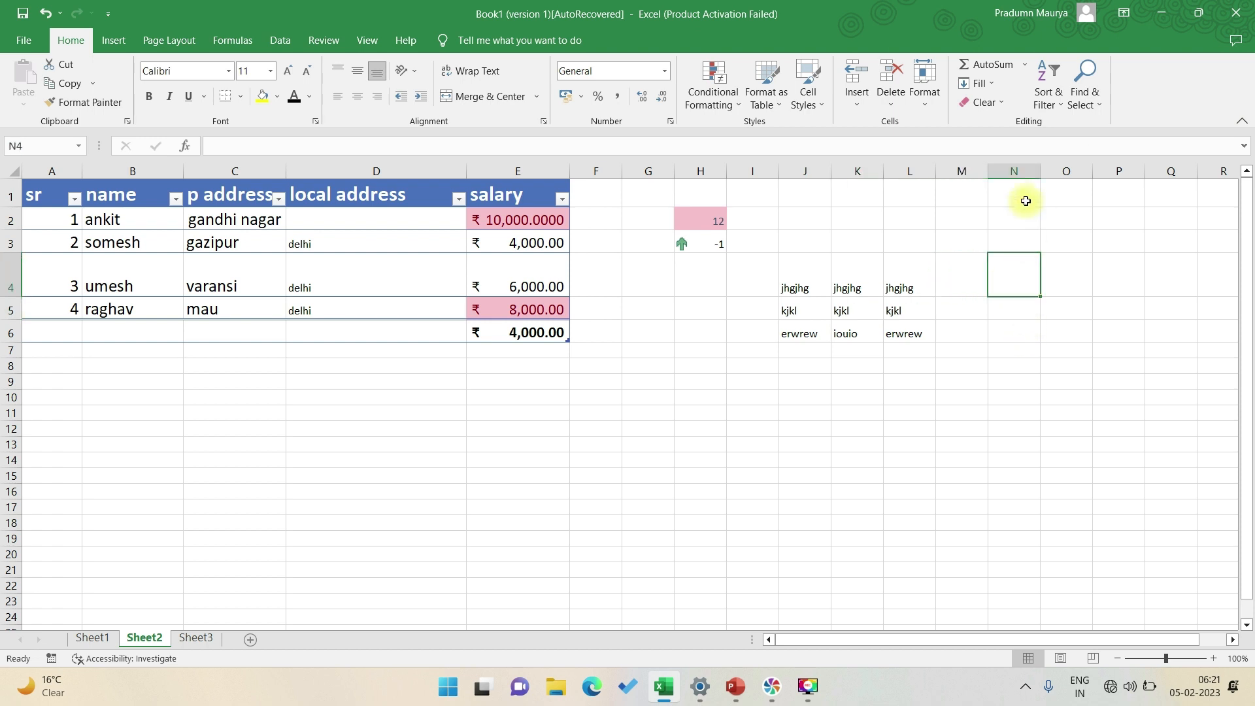
left_click(998, 85)
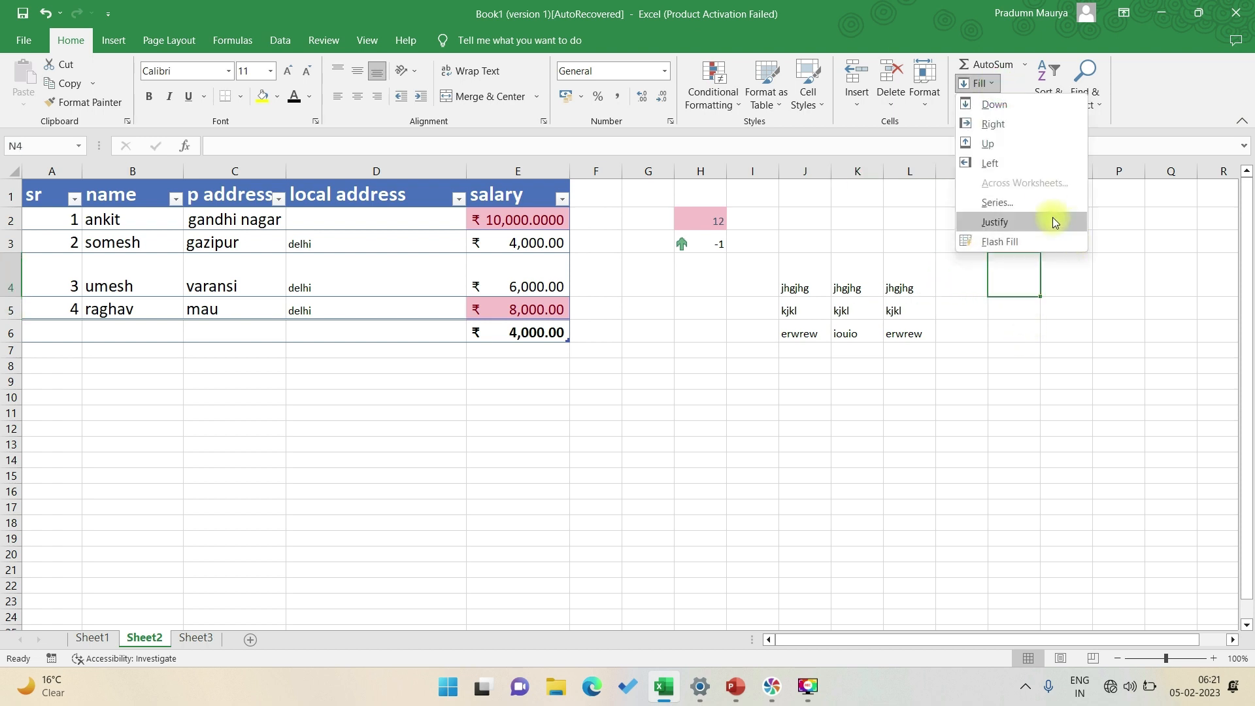
left_click(1031, 202)
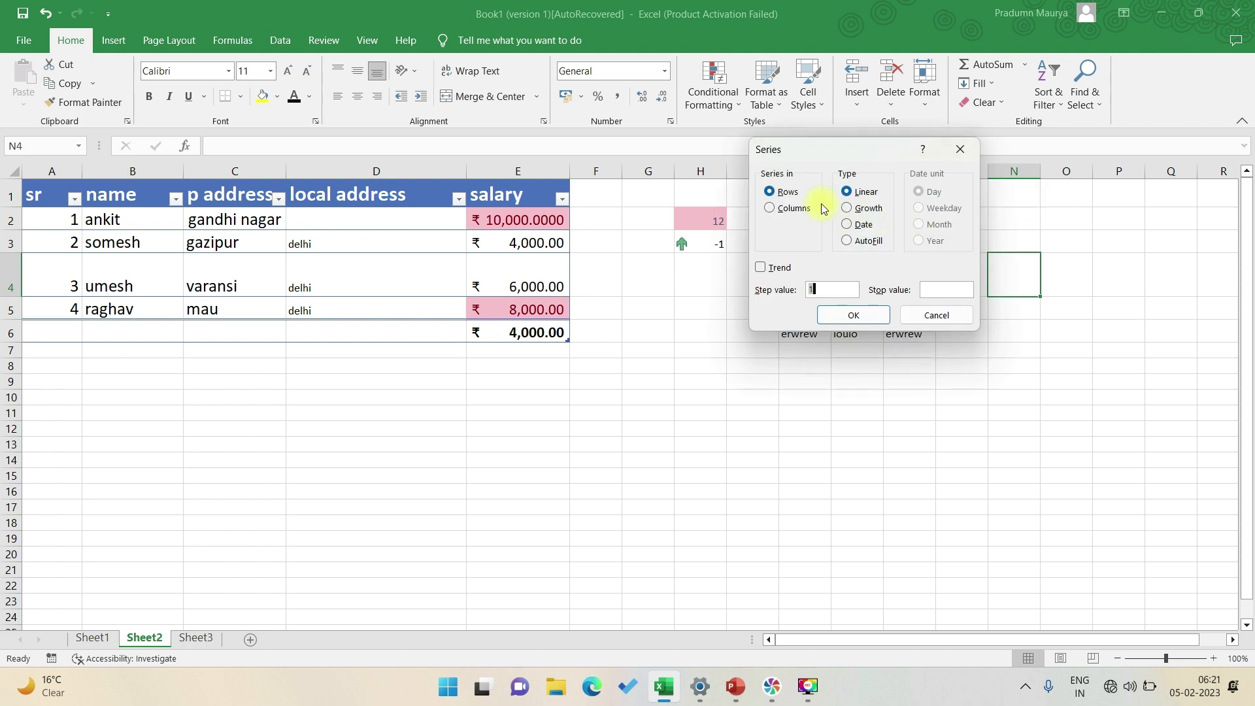
left_click_drag(881, 160, 874, 143)
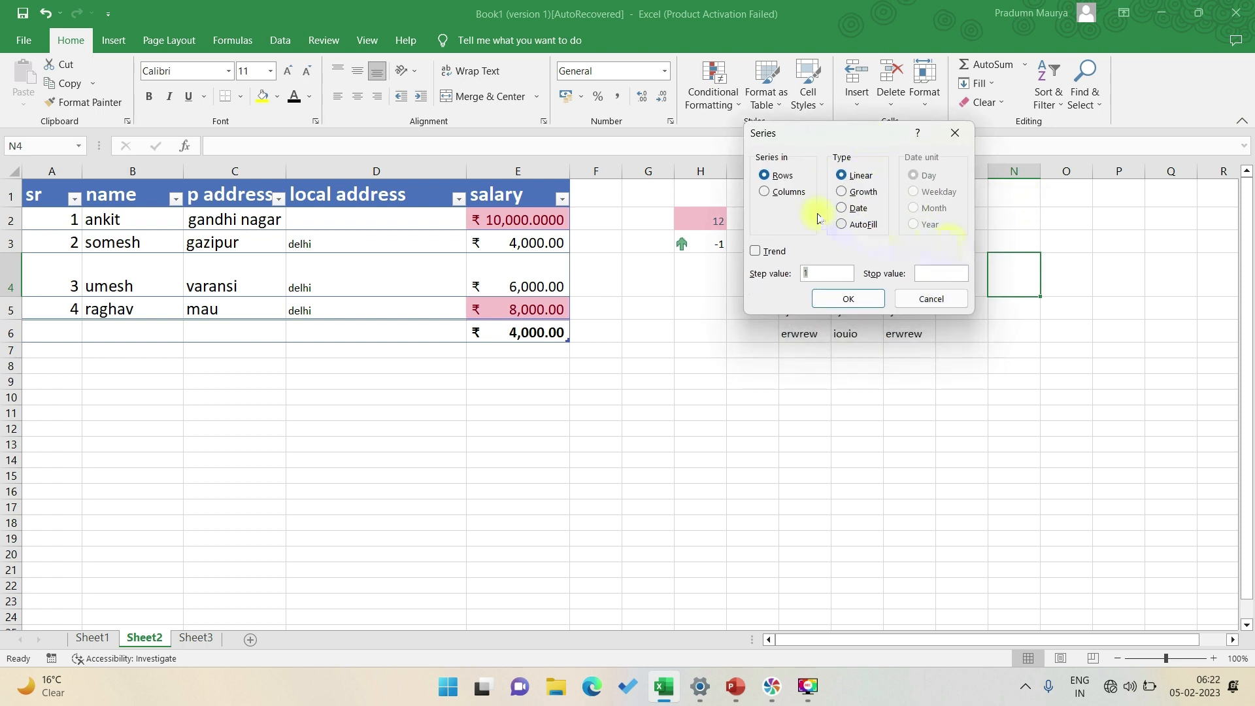
left_click(957, 135)
Try to fill the whole of column N with a linear series in columns, using step value 1 and stop value 100
left_click(1021, 172)
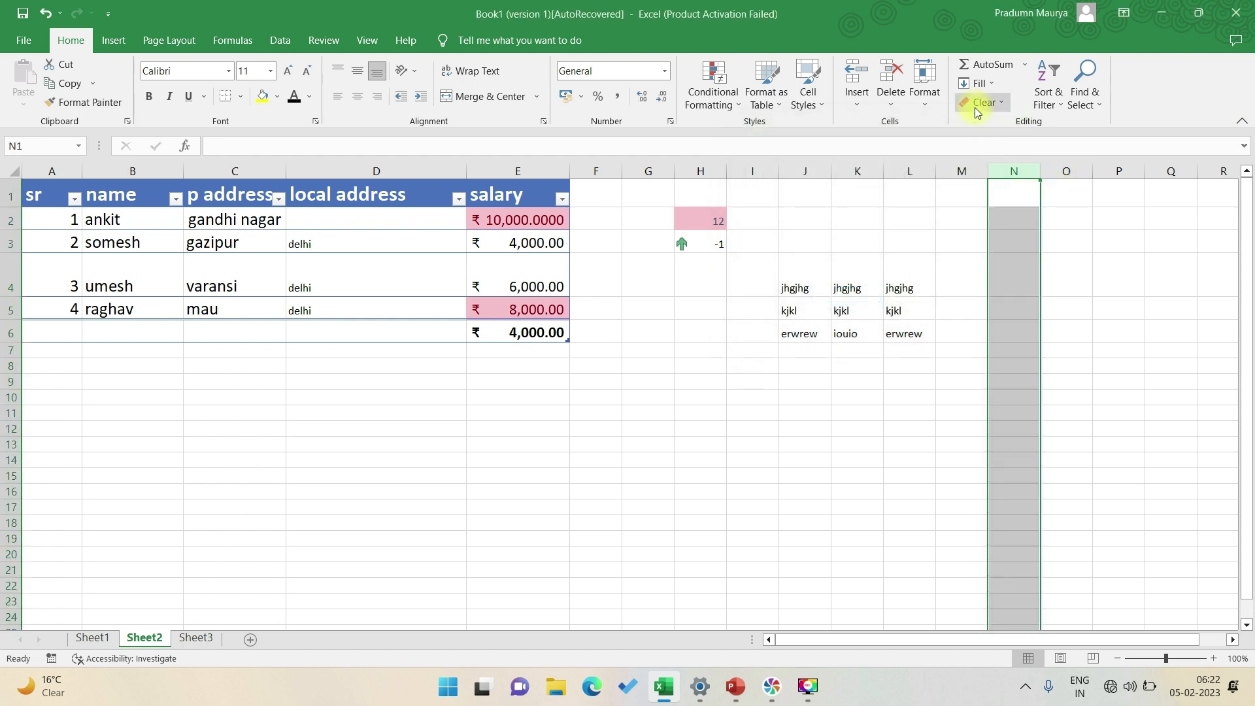
left_click(997, 89)
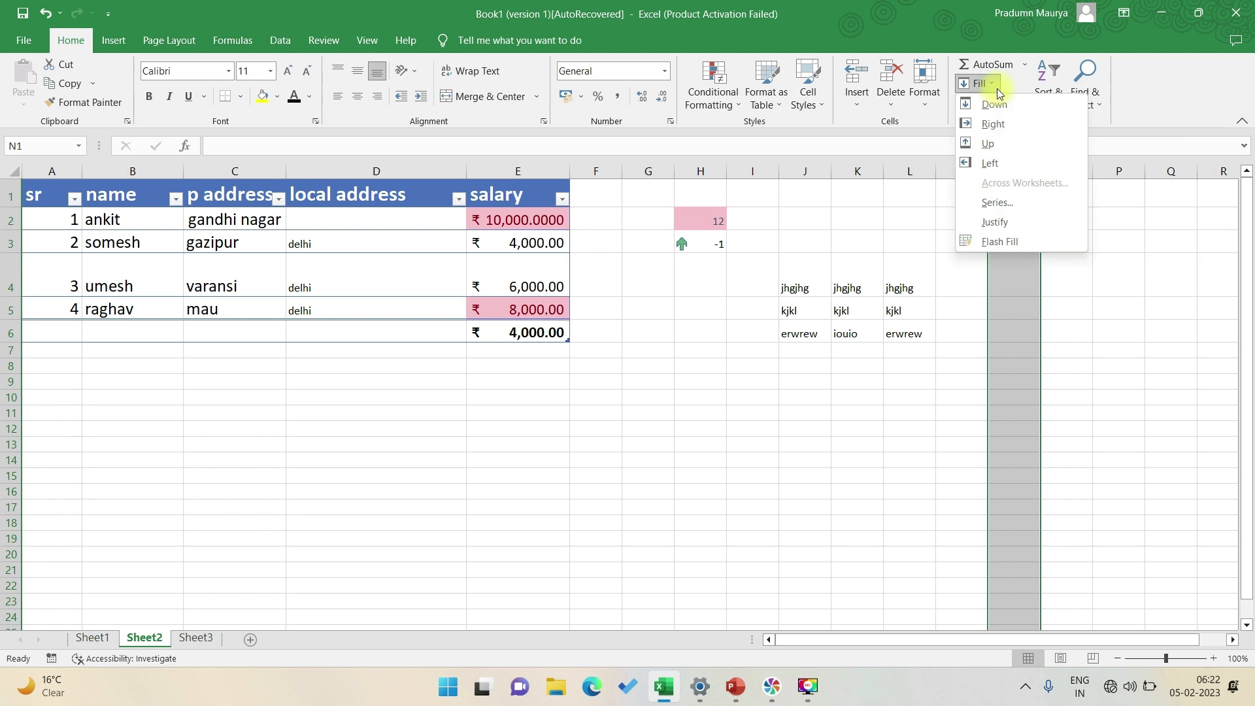
left_click(1011, 205)
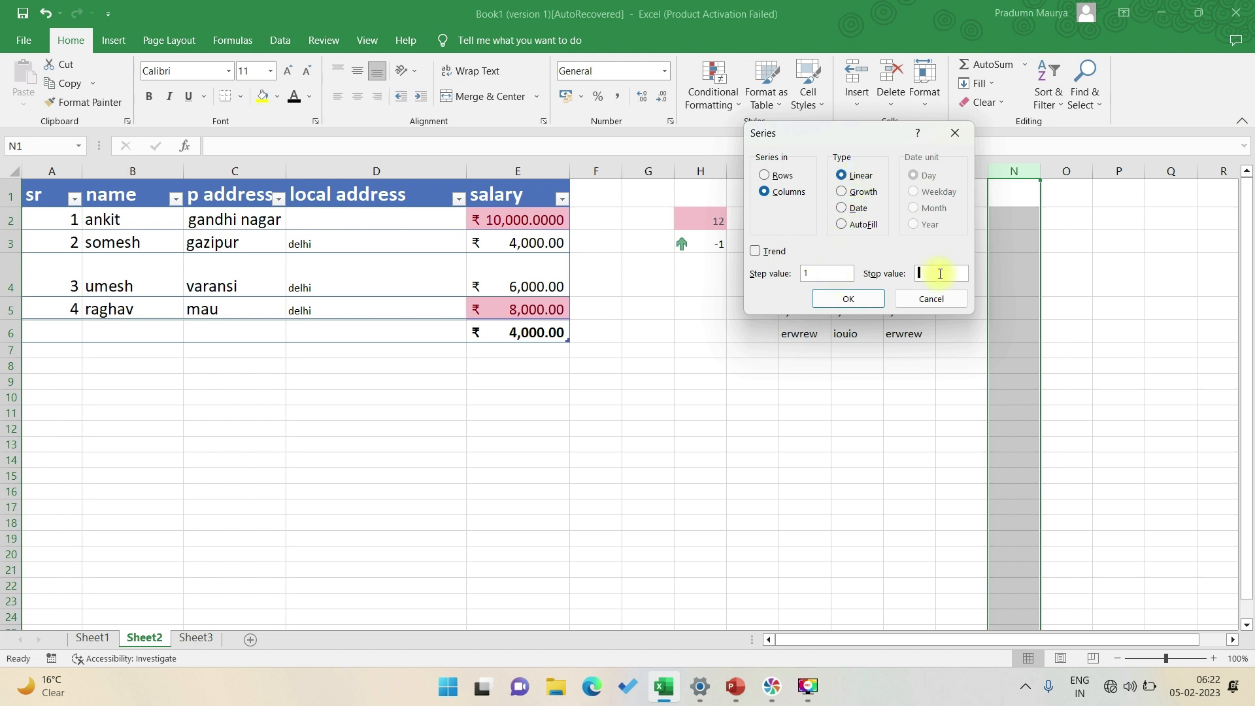
type("100")
left_click(842, 305)
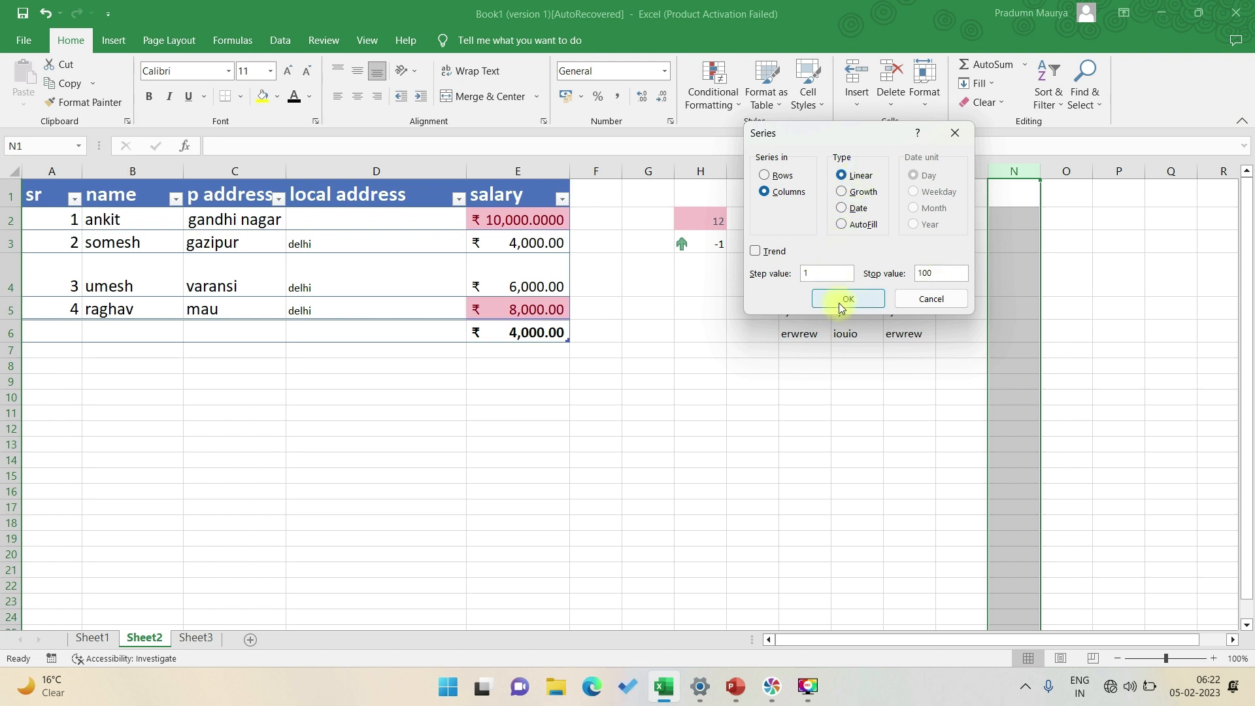
Try to fill a linear row series from N2 with step value 1 and stop value 100, and extend N2 down the column
left_click(1003, 210)
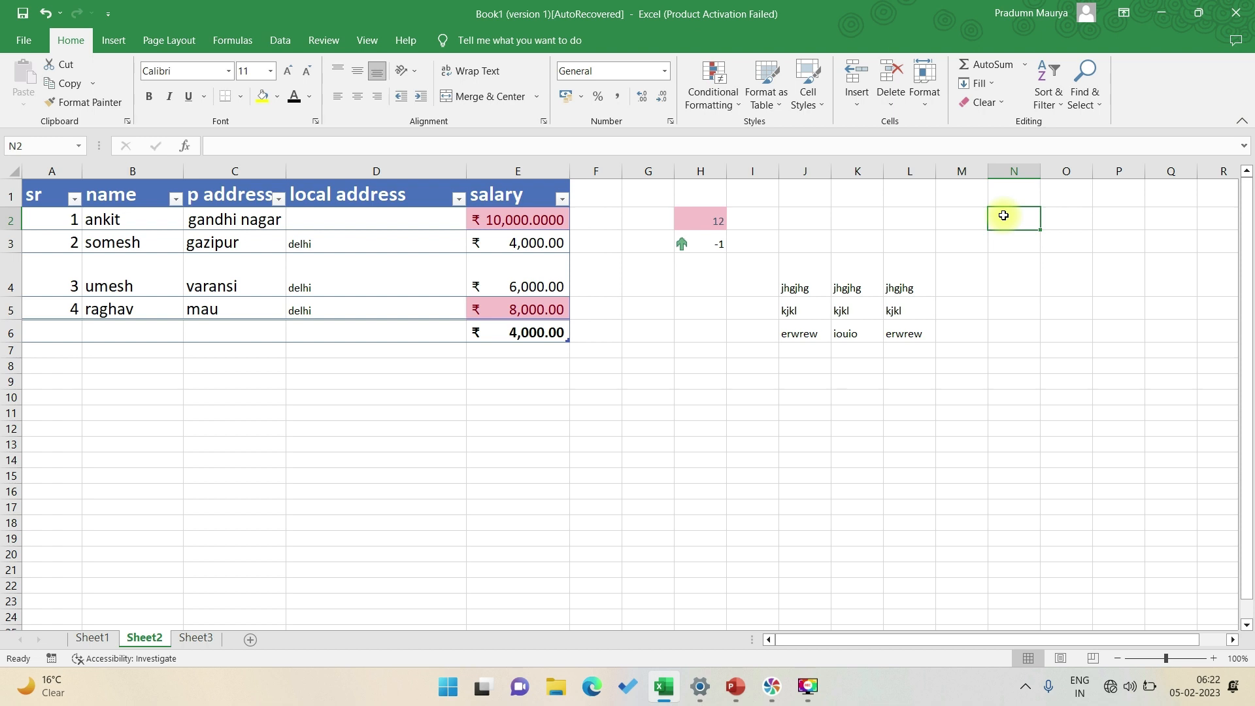
left_click(997, 87)
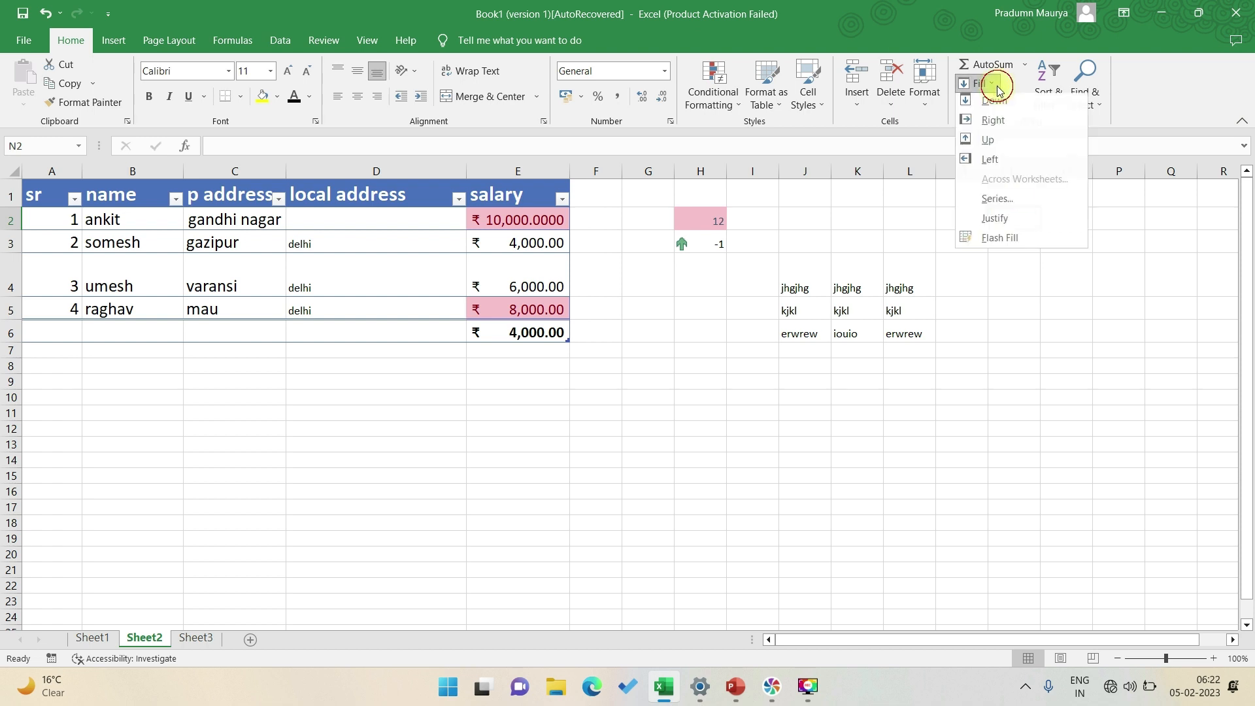
left_click(999, 200)
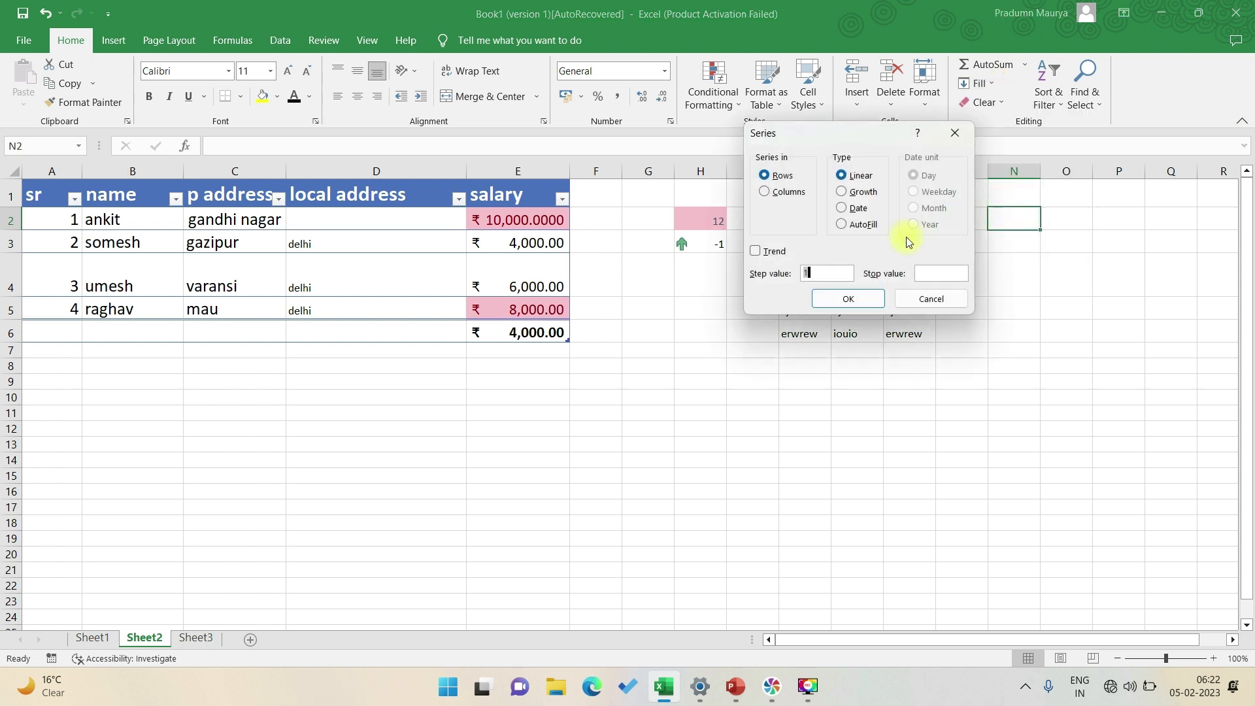
left_click(825, 273)
left_click(928, 275)
type("100")
left_click(855, 299)
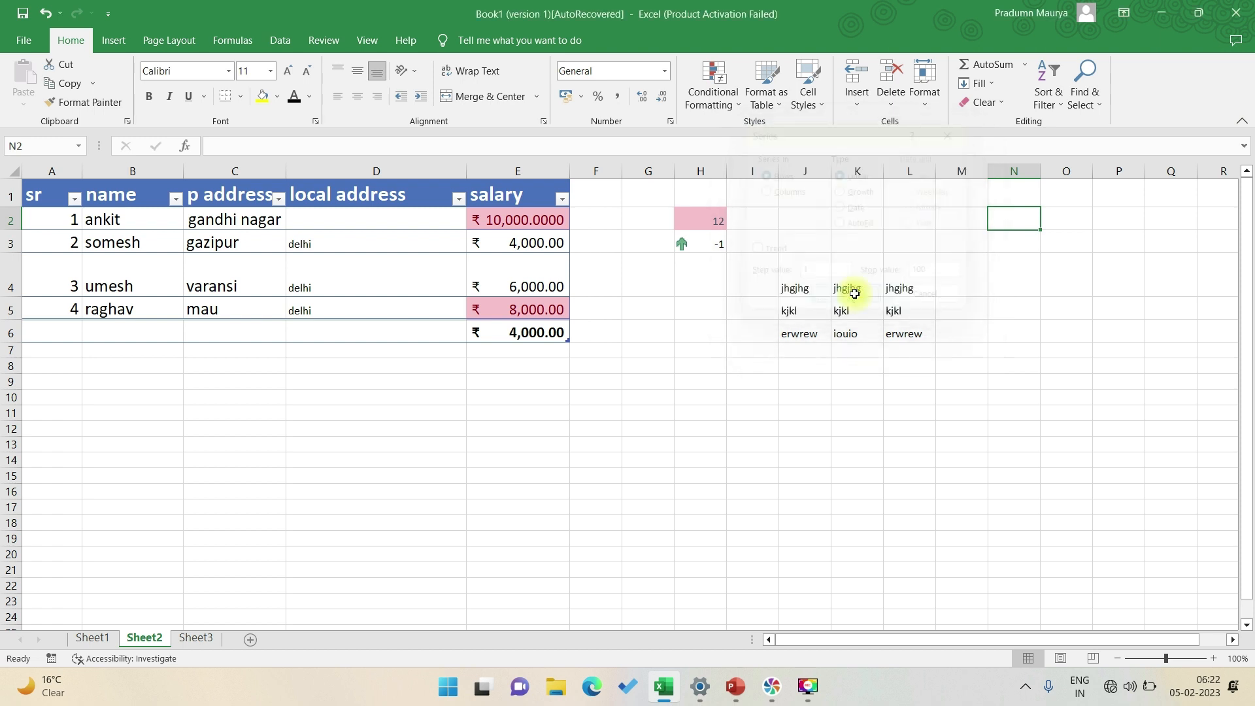
left_click_drag(1039, 233, 1036, 359)
Try the linear row series from N2 again without Trend, with step value 1 and stop value 100, and view the auto fill options
left_click(1019, 227)
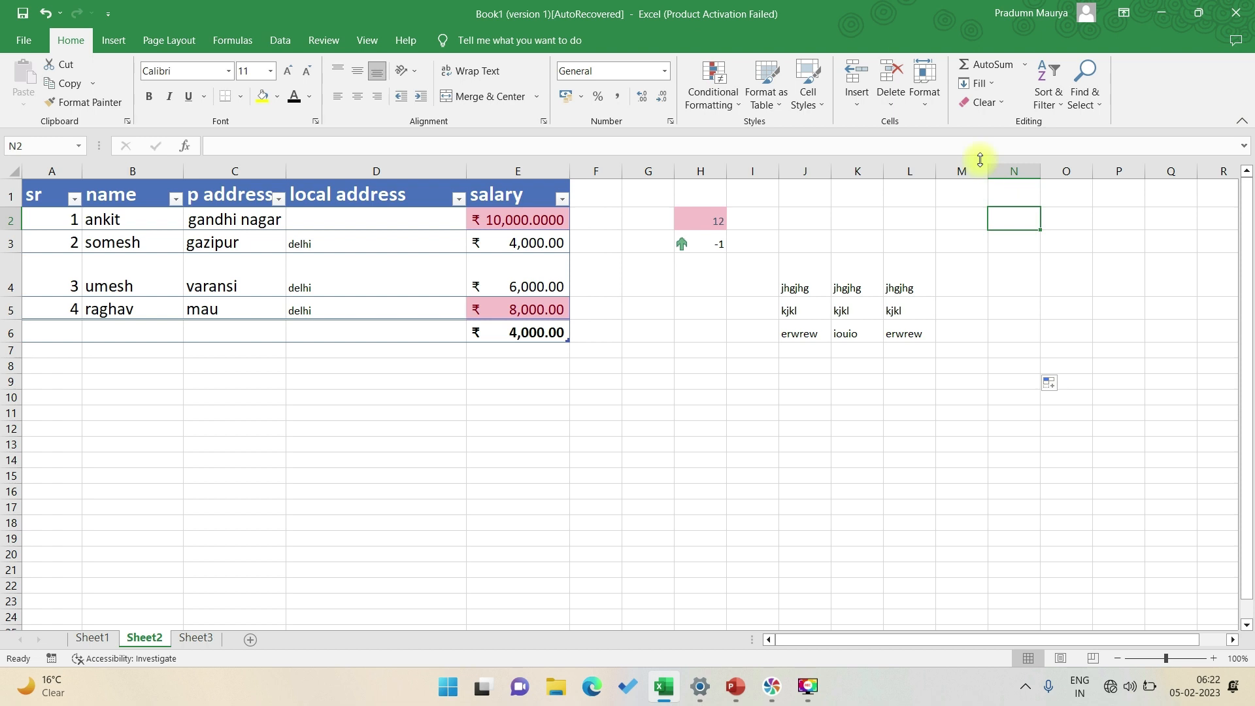
left_click(989, 83)
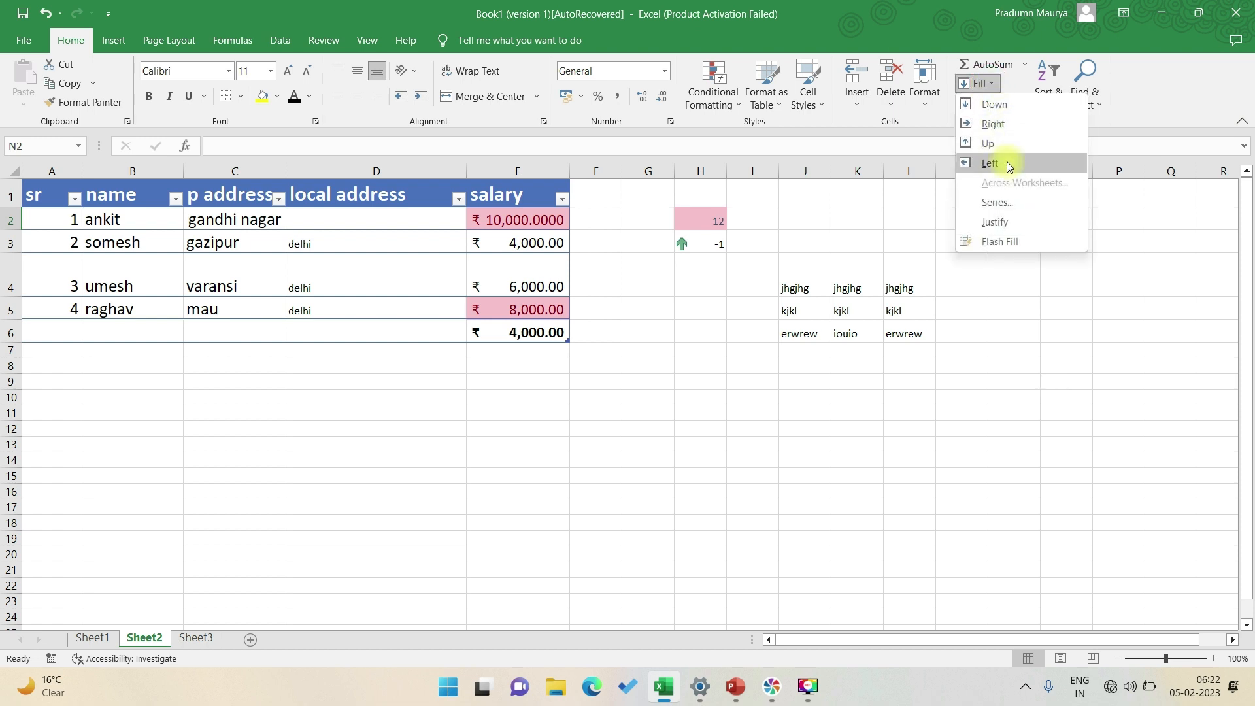
left_click(998, 202)
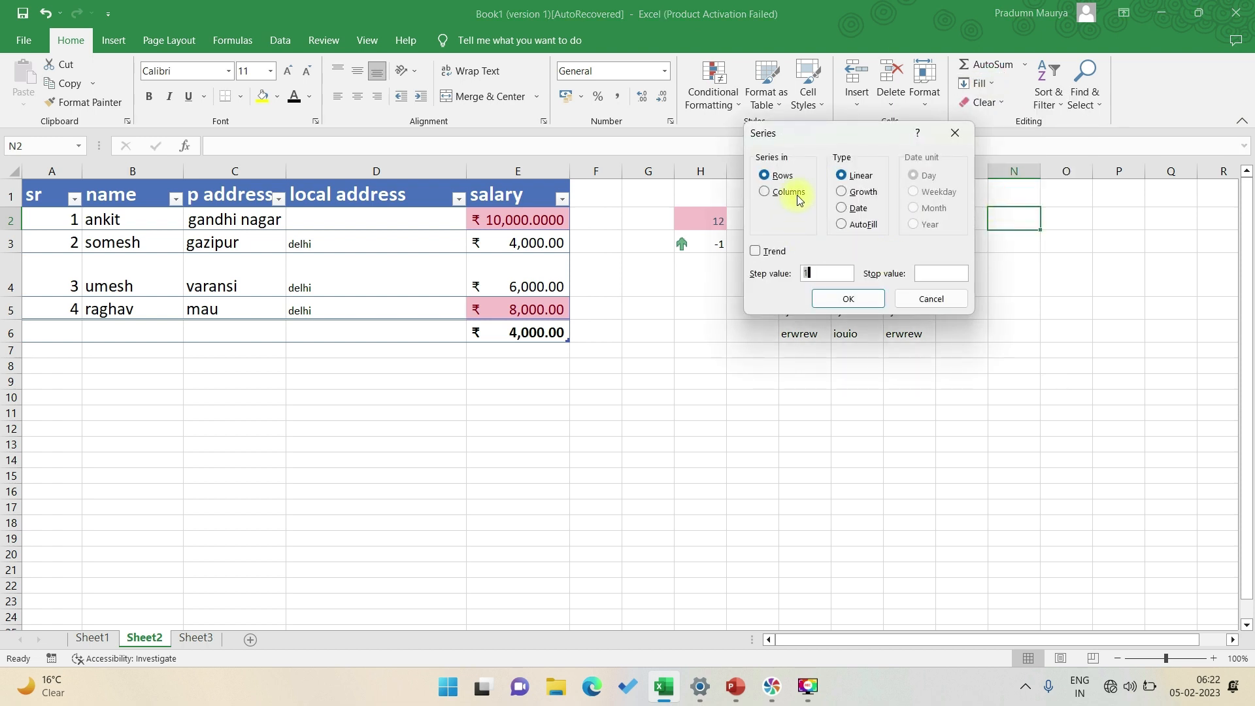
left_click(773, 250)
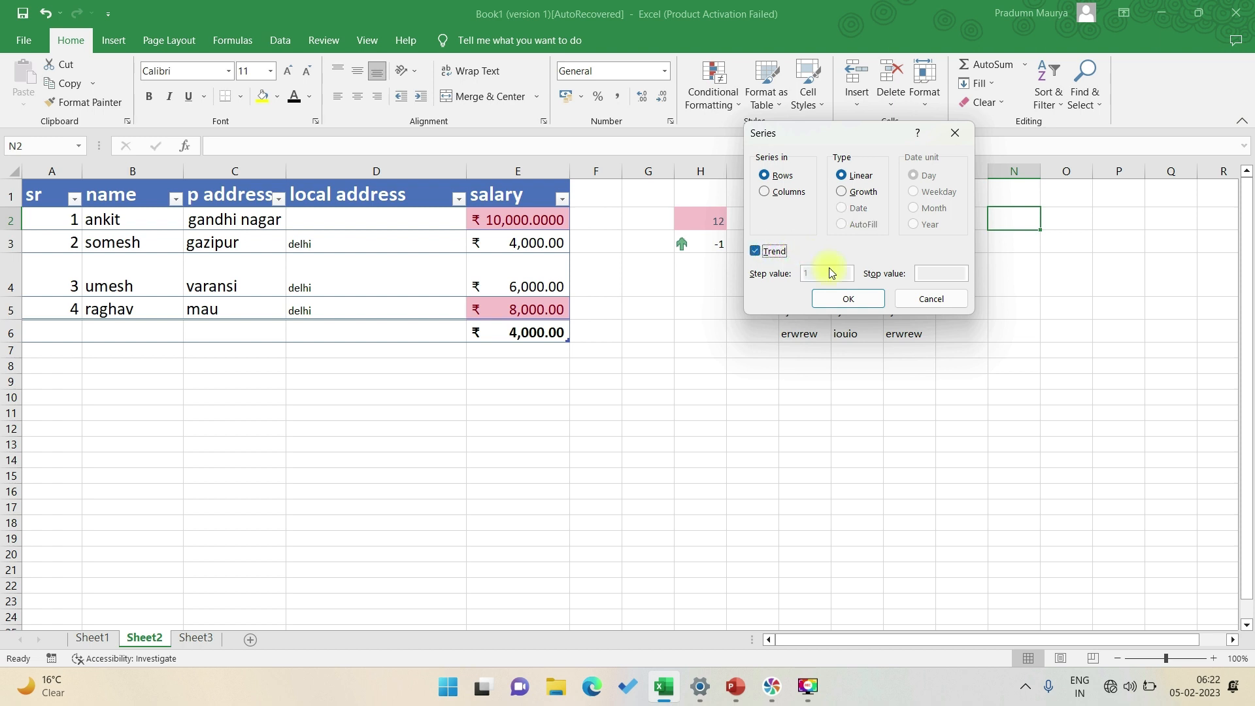
left_click(778, 253)
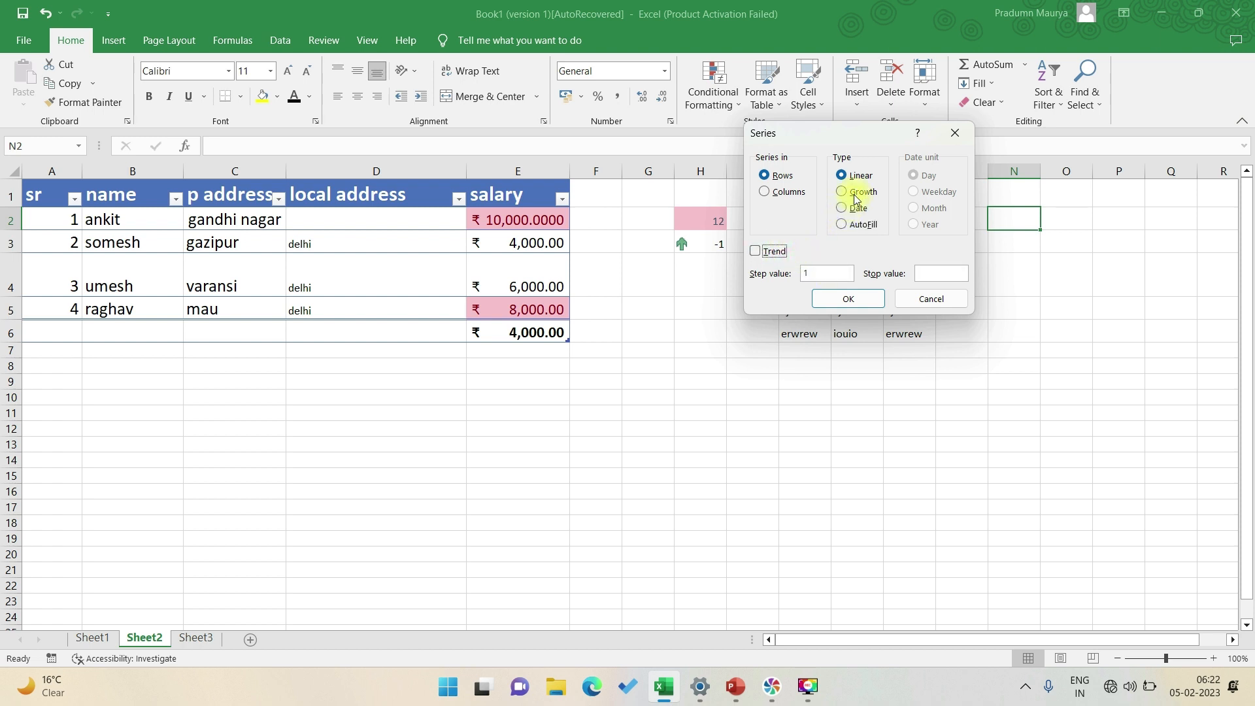
left_click(840, 273)
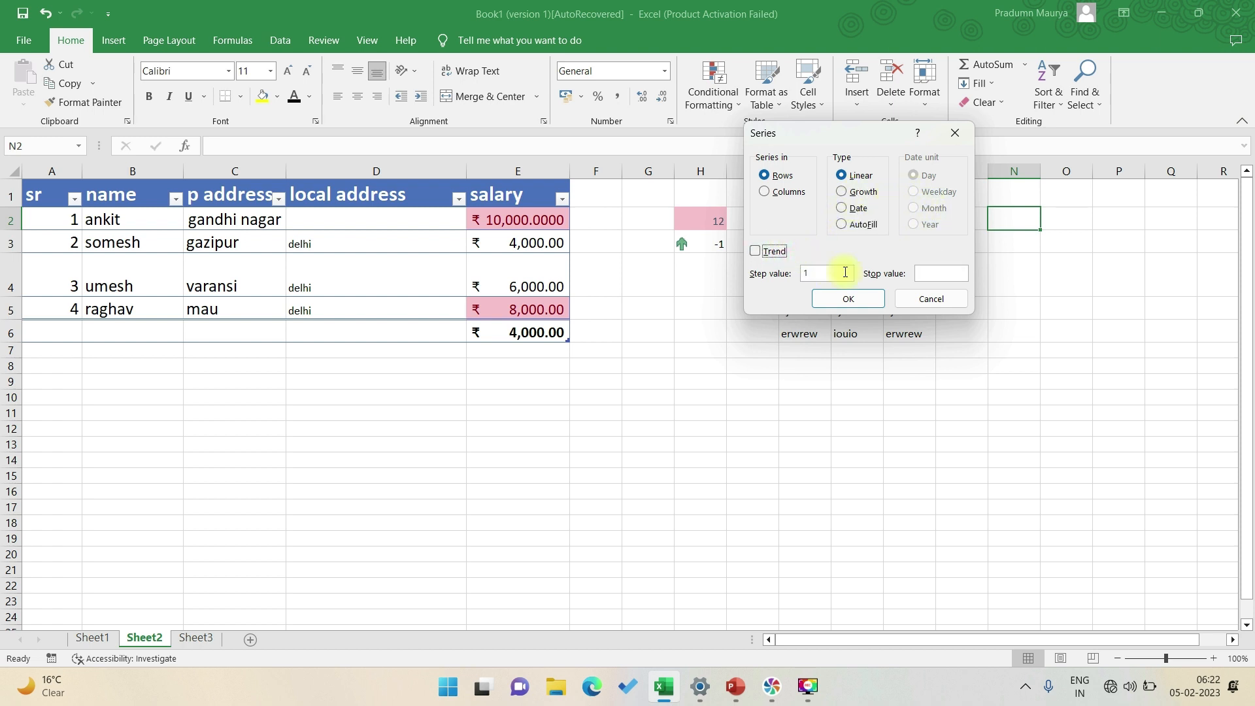
left_click(926, 268)
type("100")
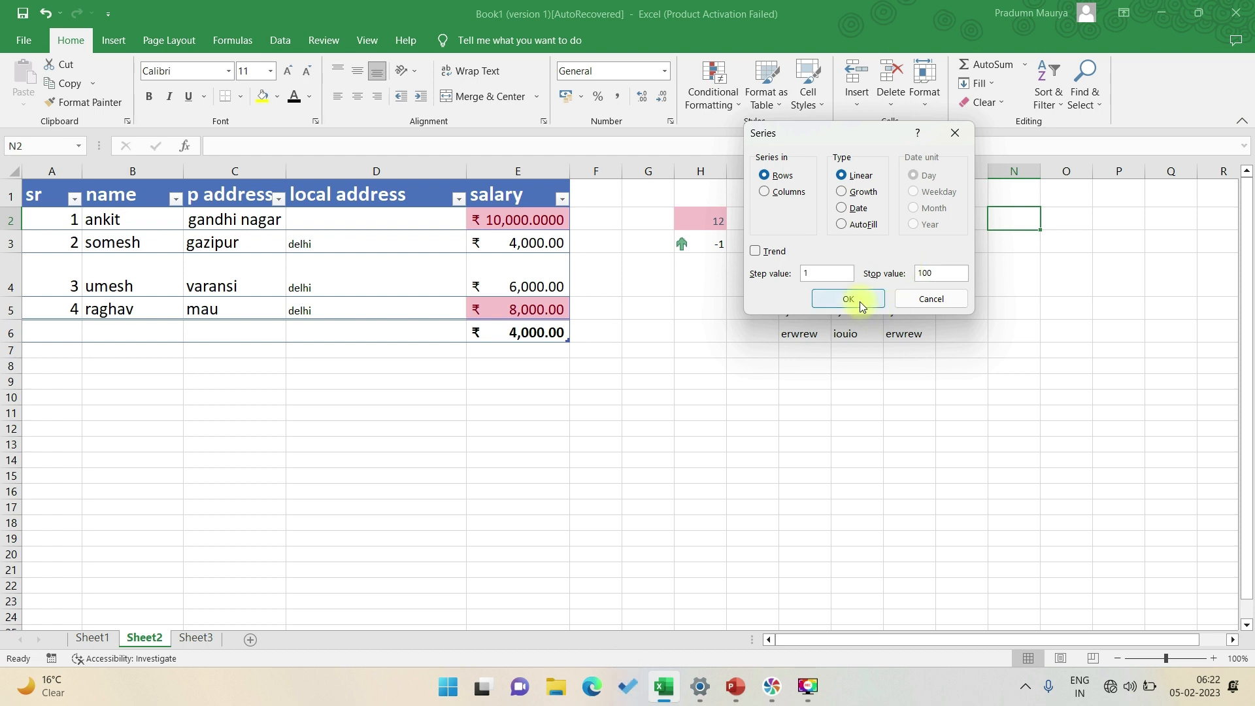
left_click(860, 301)
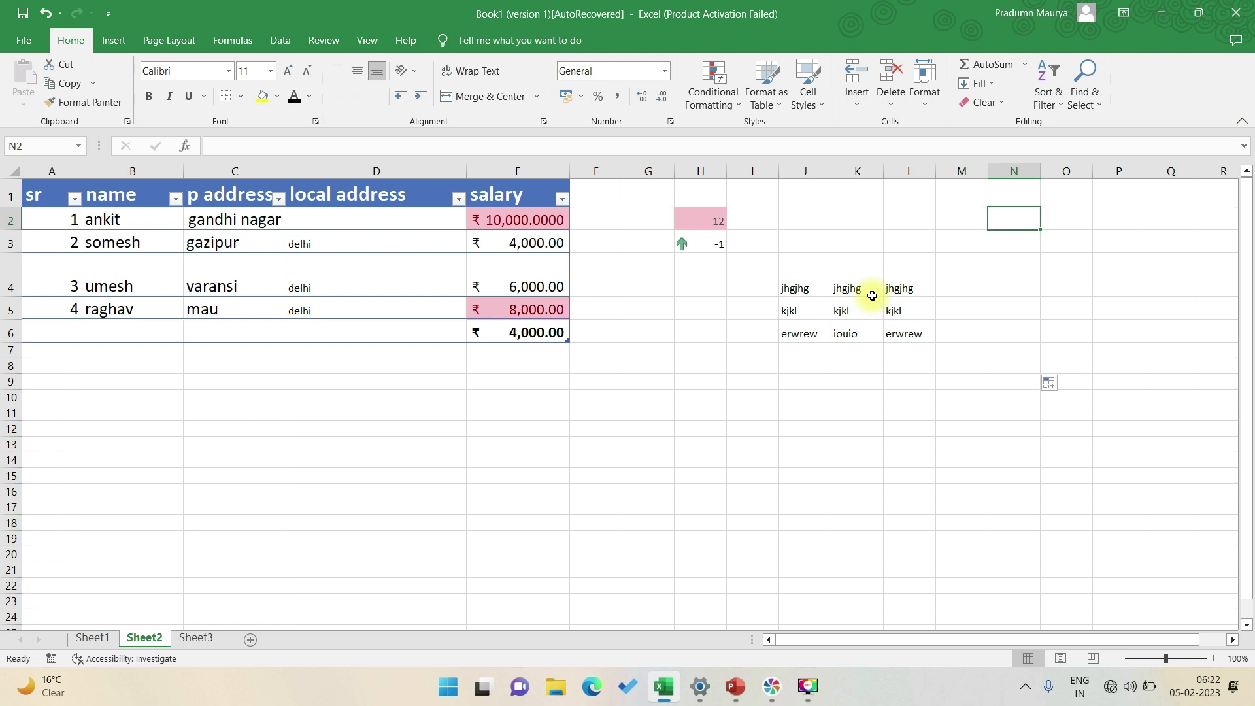
left_click(1061, 387)
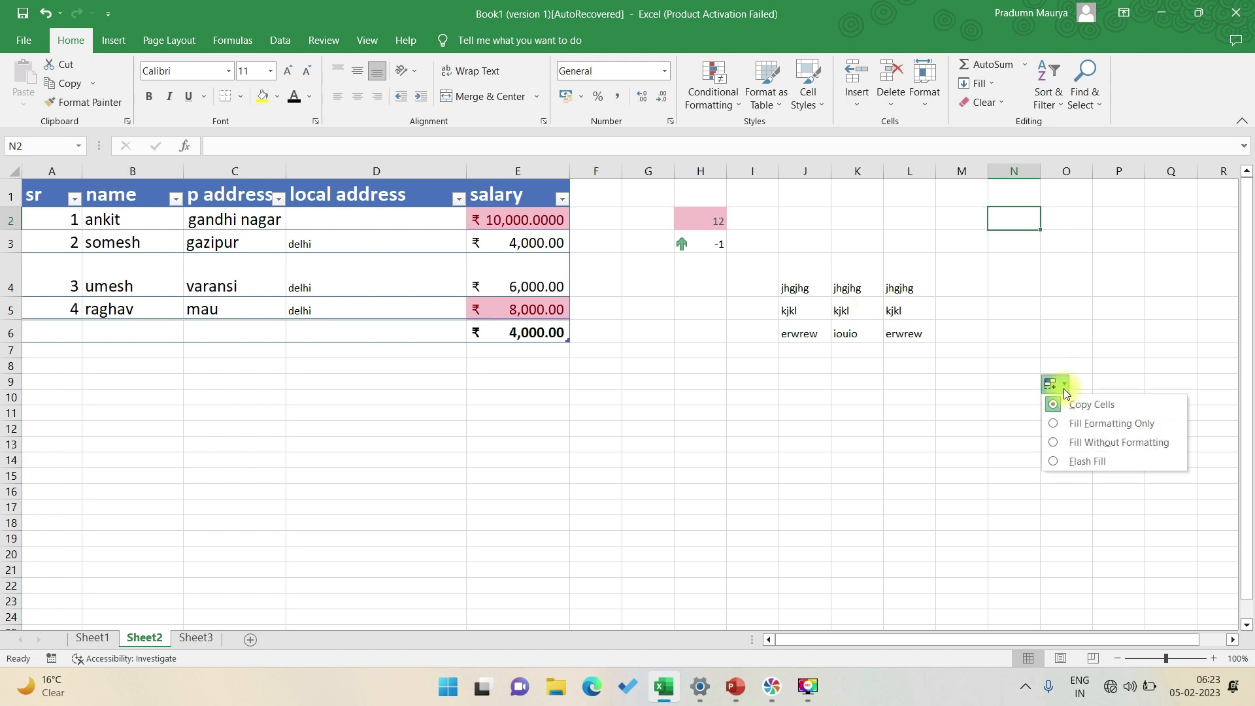
left_click(1112, 312)
Try to fill a linear series in columns from N4 with step value 1 and stop value 100, and extend N4 to neighbouring cells
left_click(1010, 256)
left_click(1015, 244)
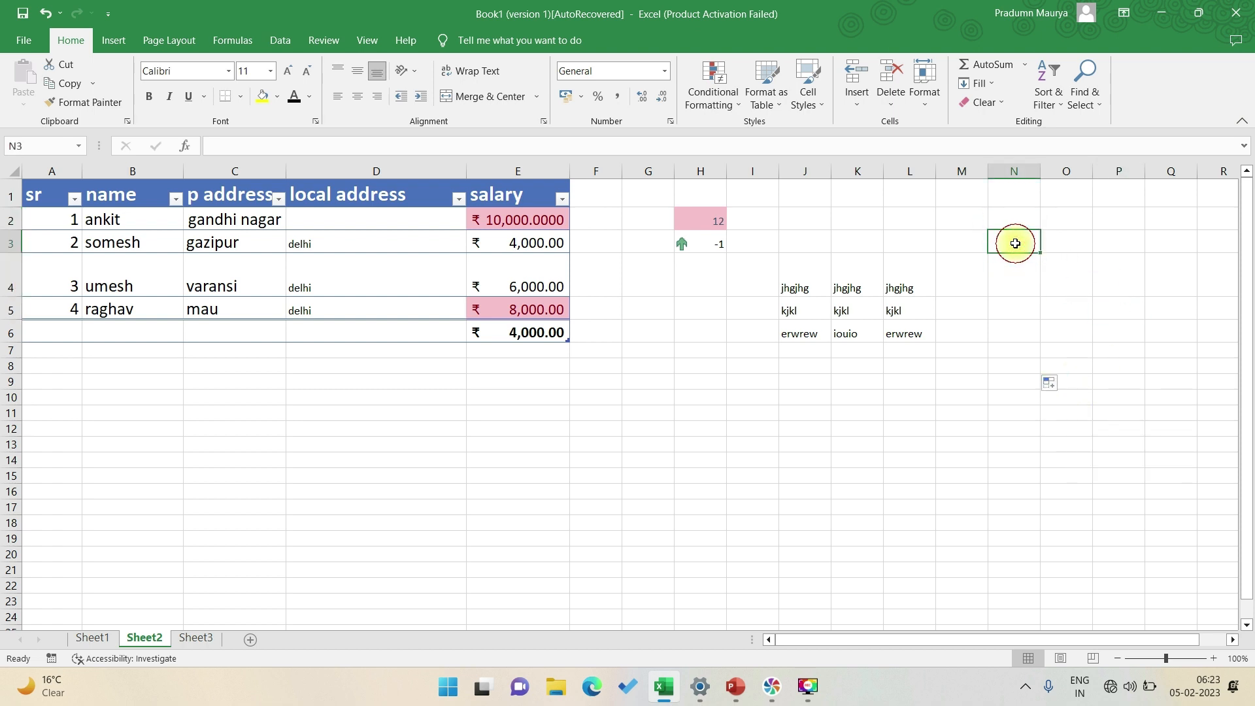
left_click(1016, 306)
left_click(1017, 282)
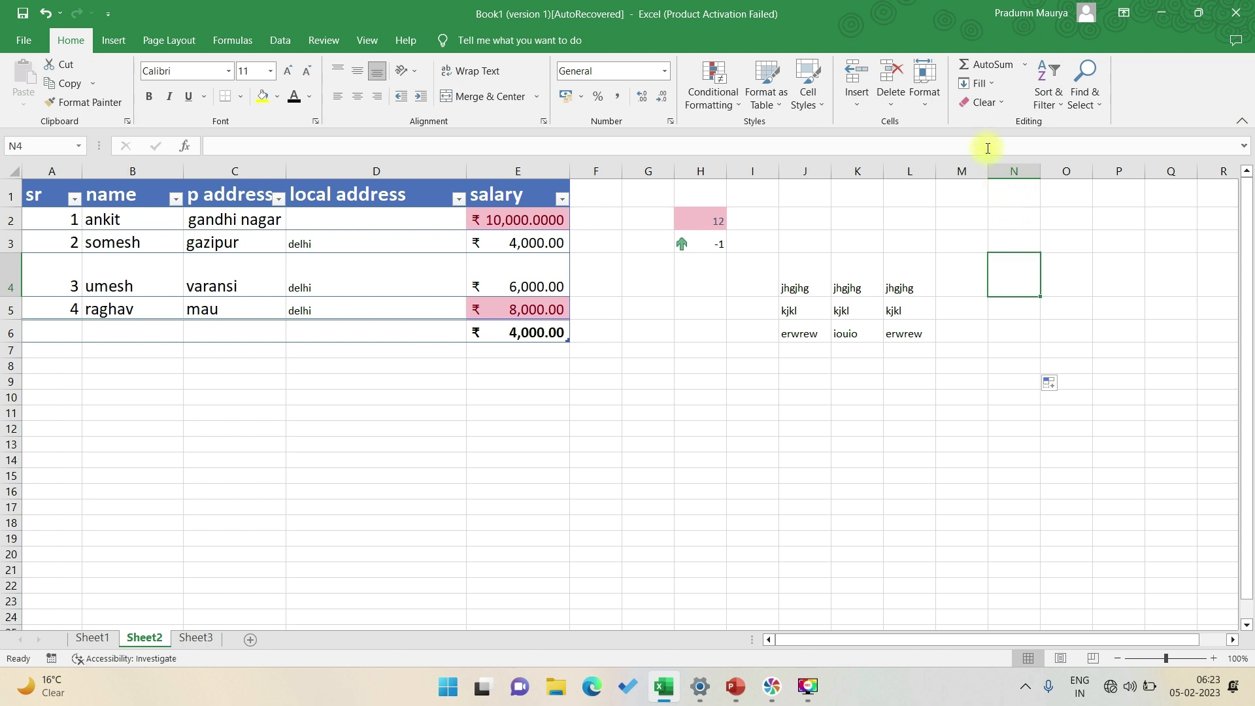
left_click(987, 85)
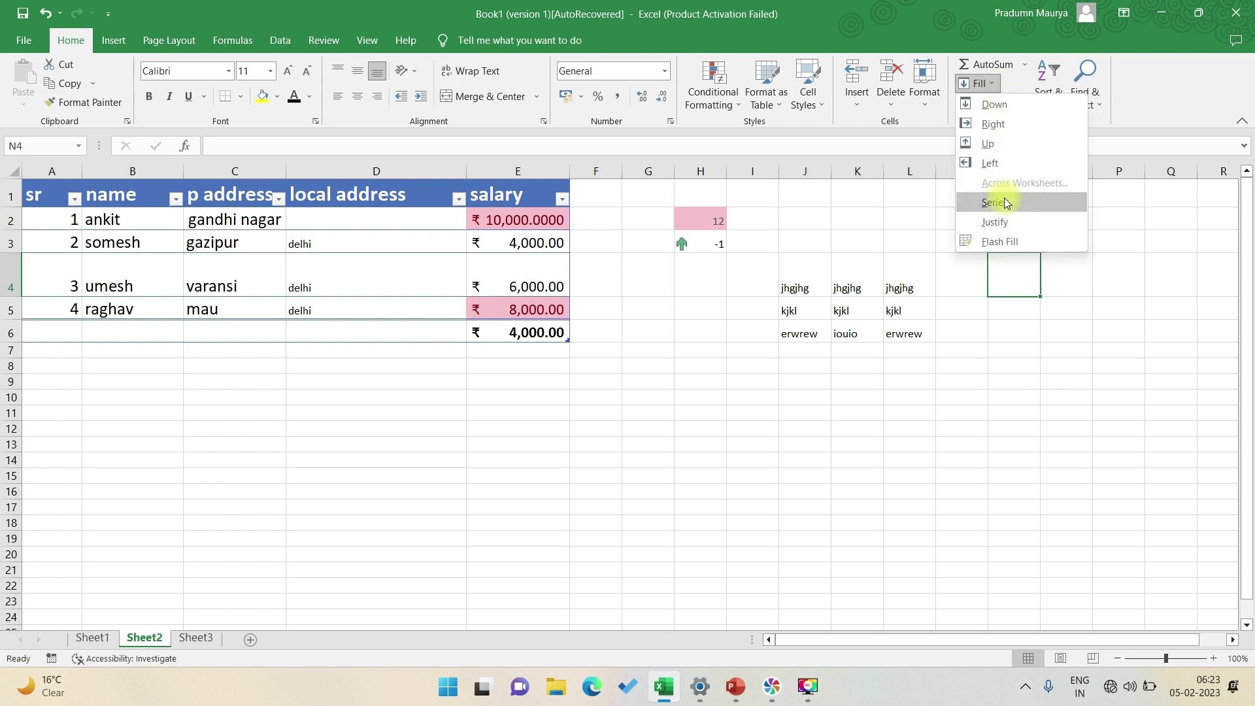
left_click(1005, 202)
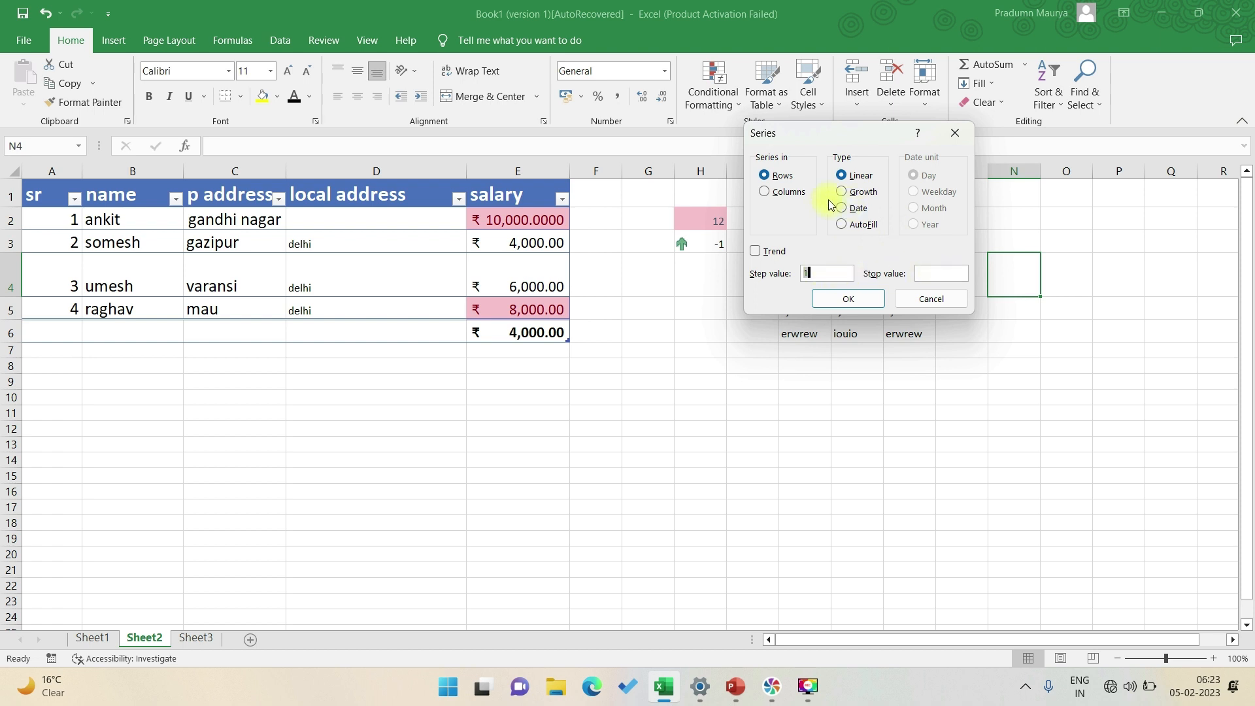
left_click(800, 192)
left_click(951, 272)
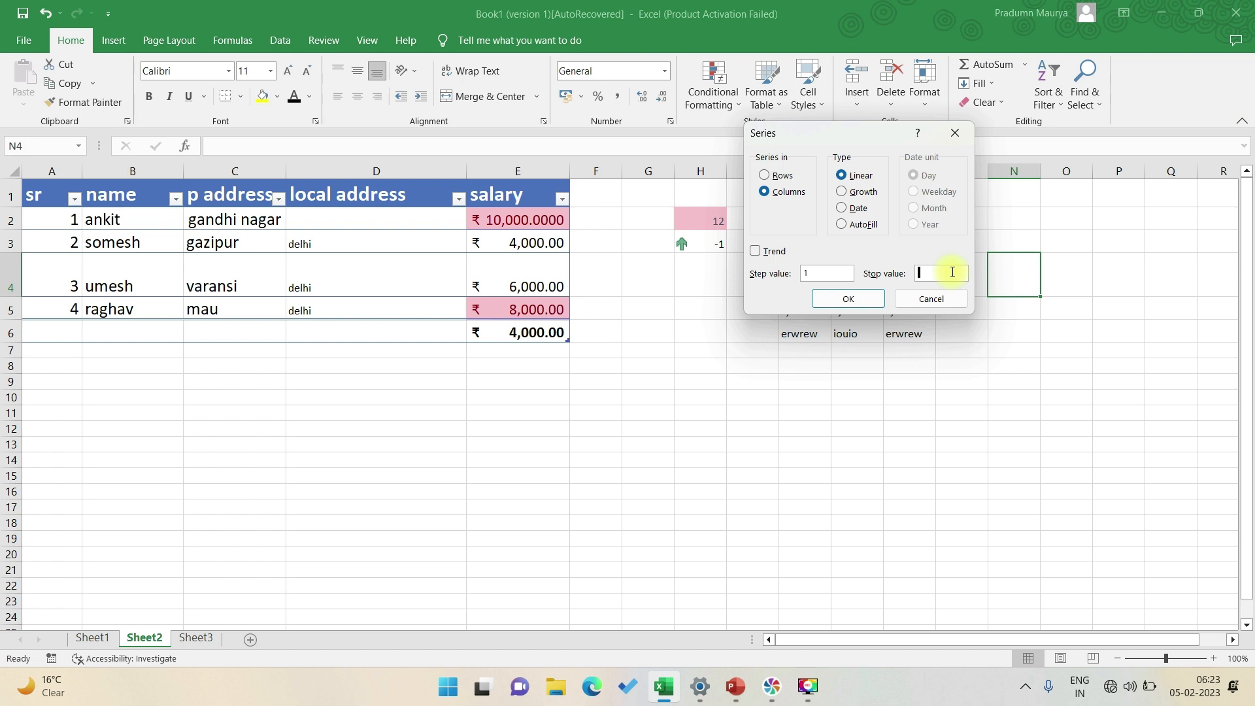
type("100")
key("Return")
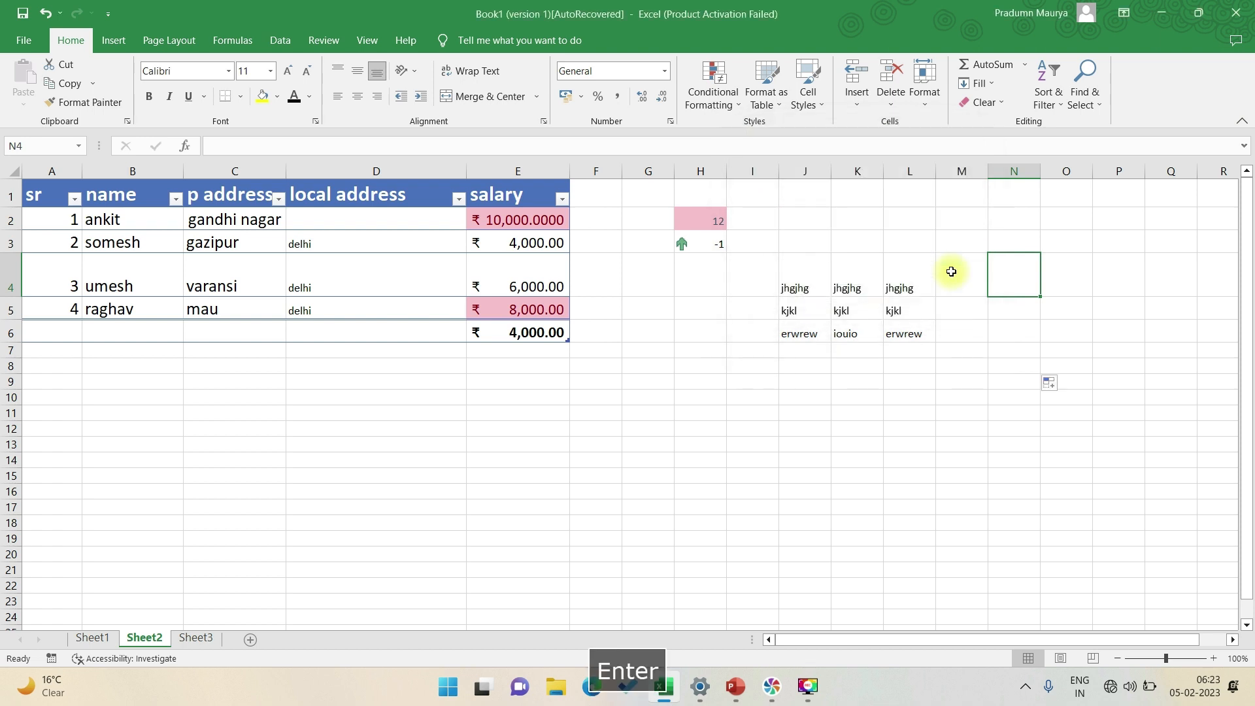
left_click_drag(1039, 294, 1060, 317)
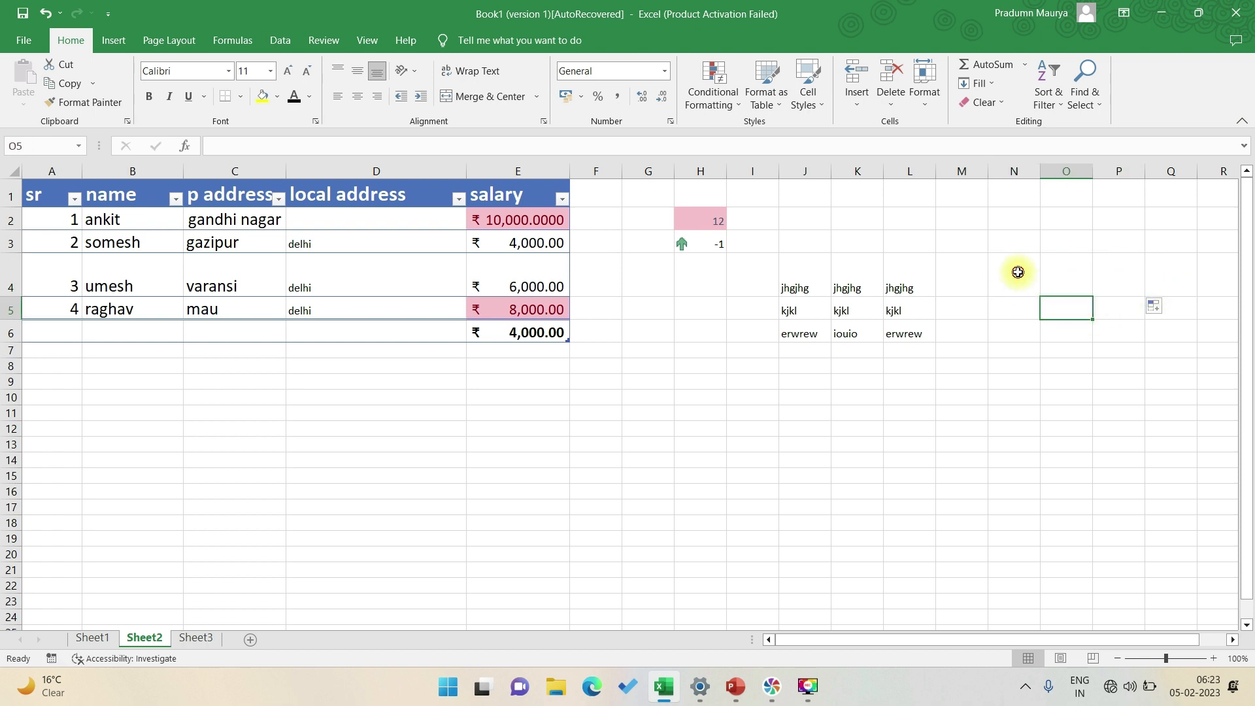
Clear everything from the sample text range J4:L7 with Clear All
left_click(998, 103)
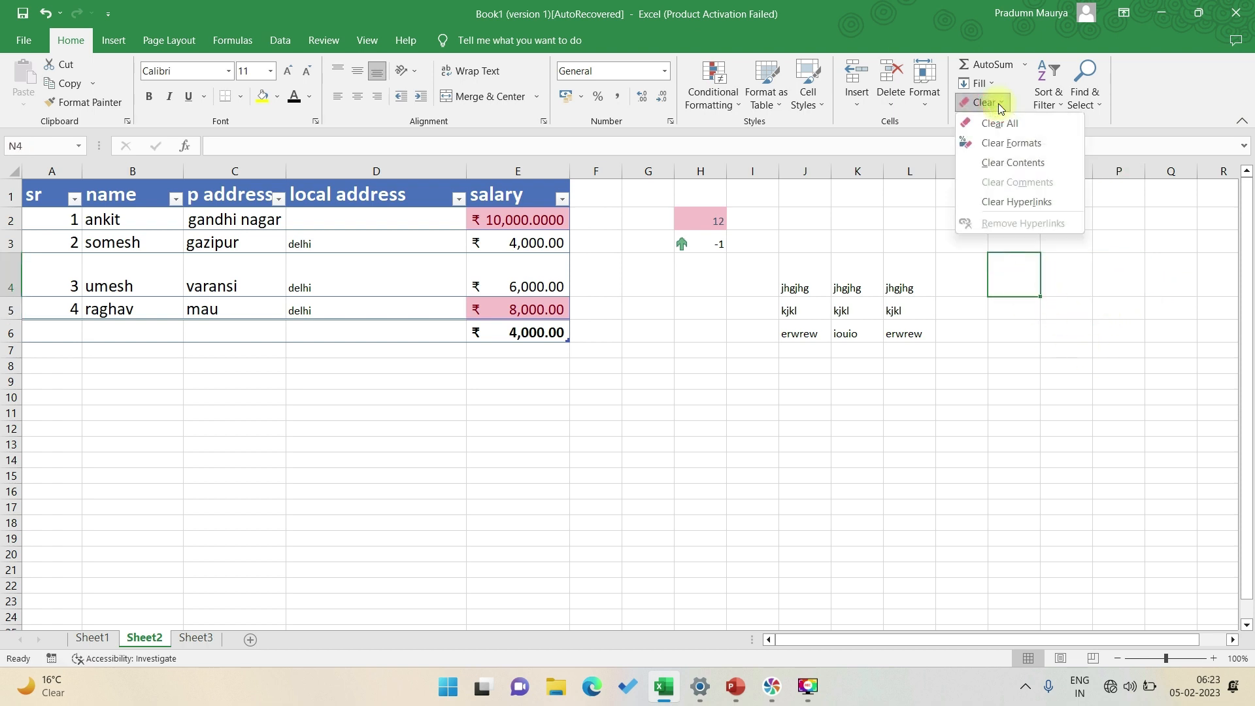
left_click(1041, 334)
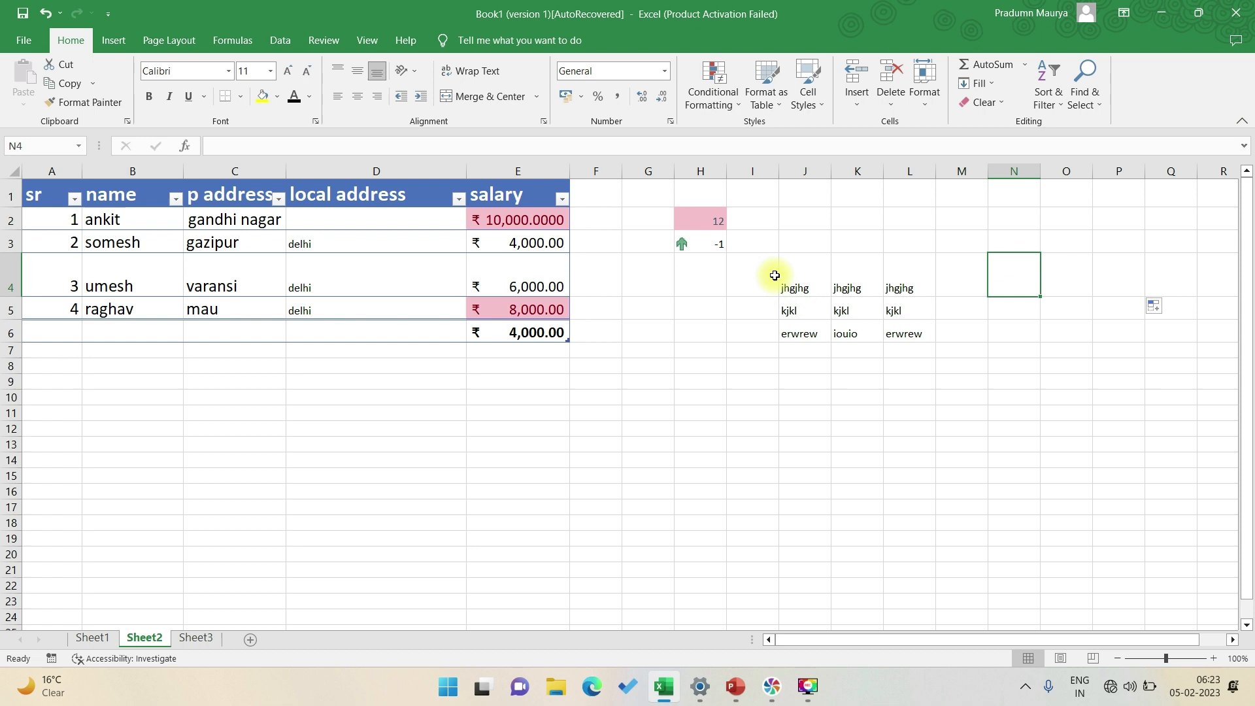
left_click_drag(775, 272, 905, 351)
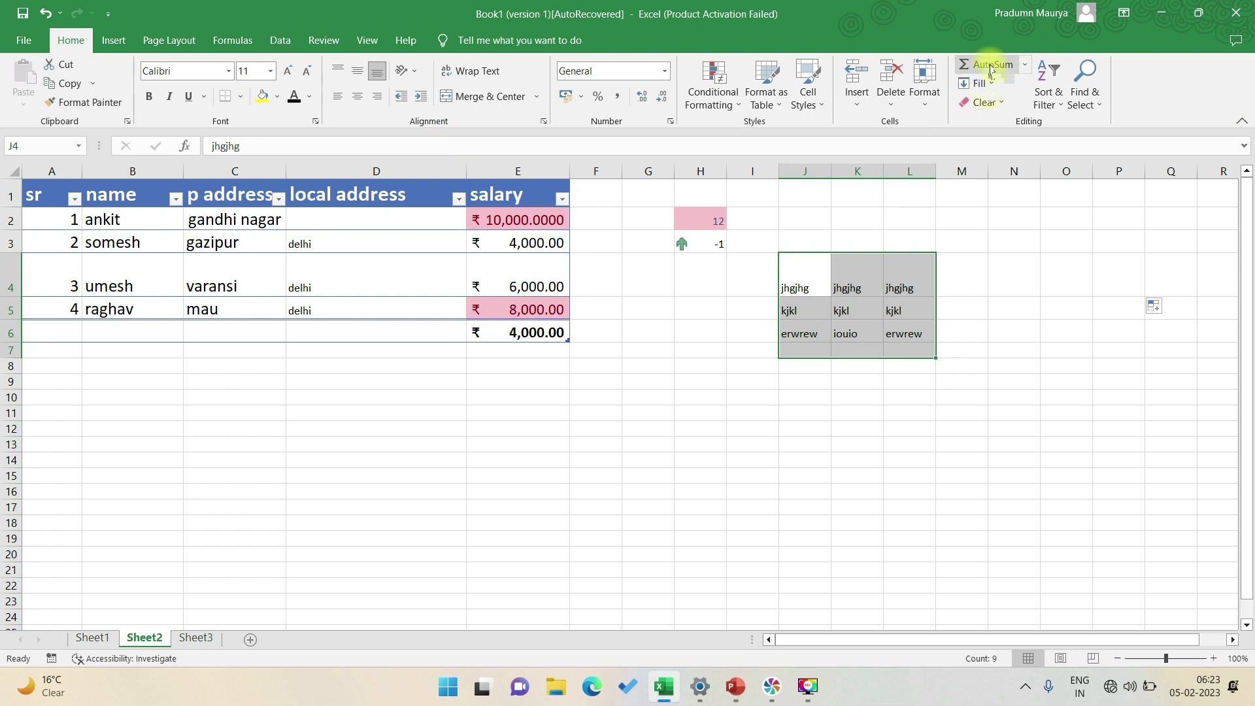
left_click(1011, 104)
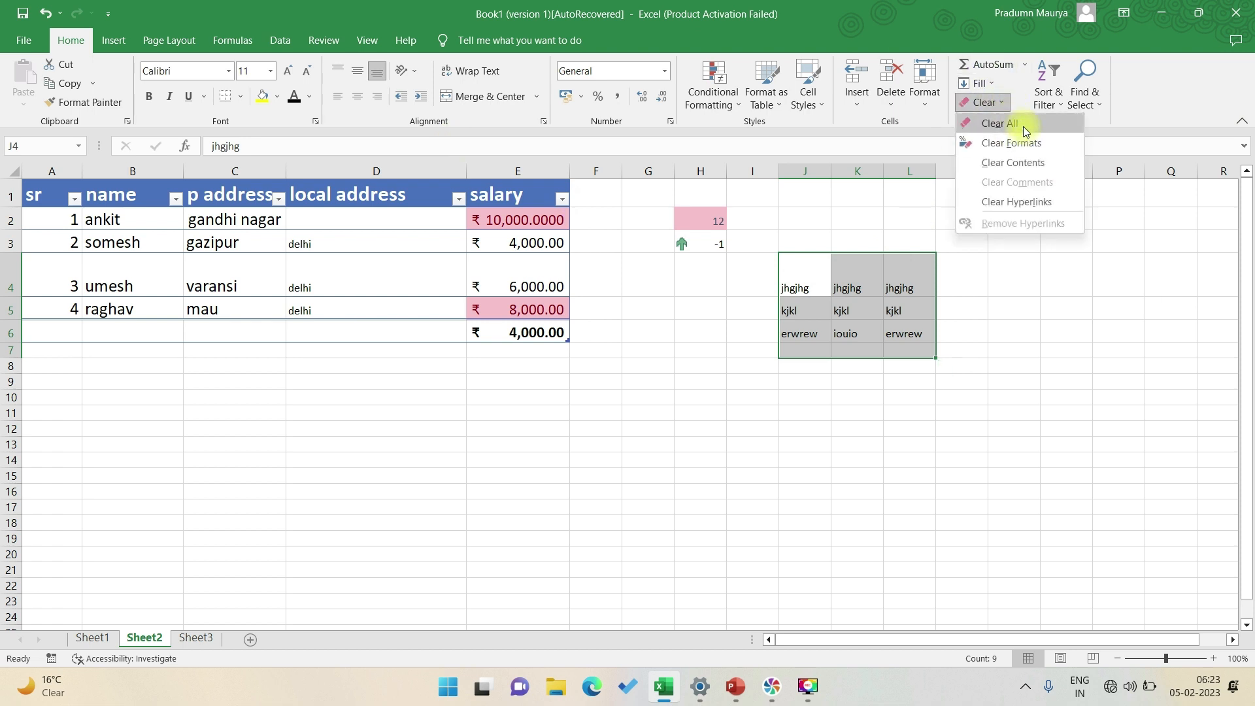
left_click(1025, 130)
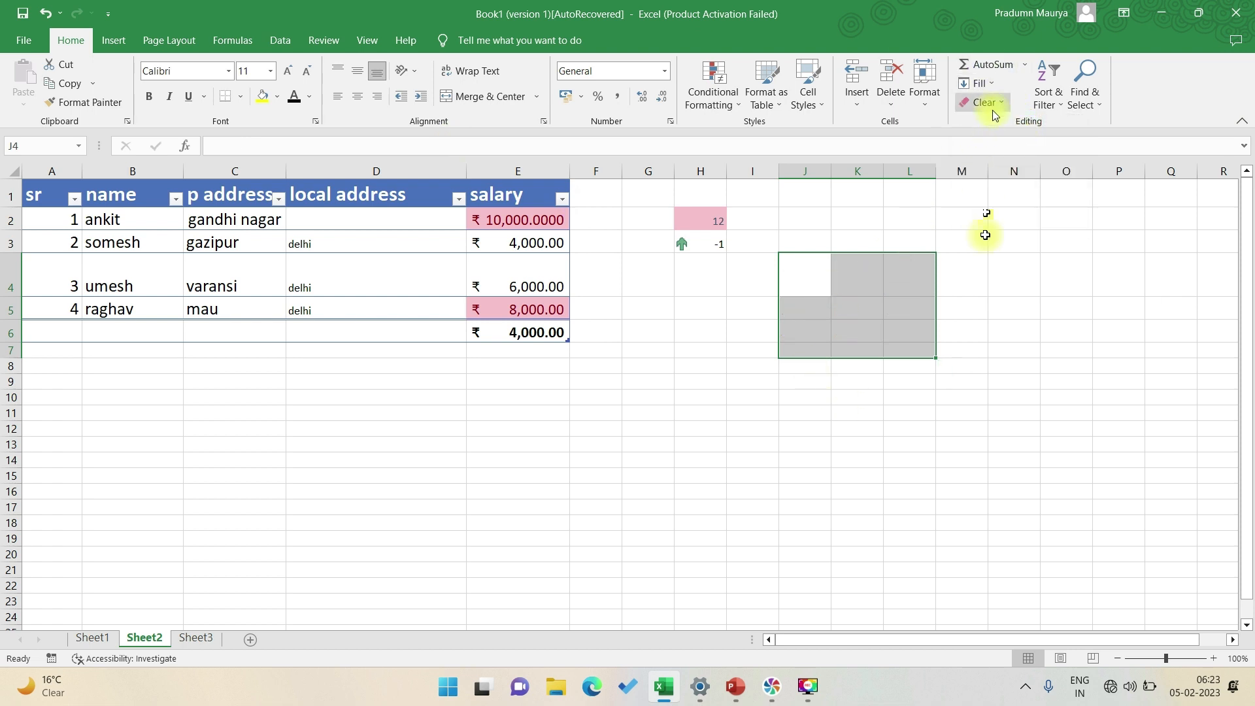
Clear the formatting of the local address in D4 and of the p address in C2, keeping their contents
left_click(359, 258)
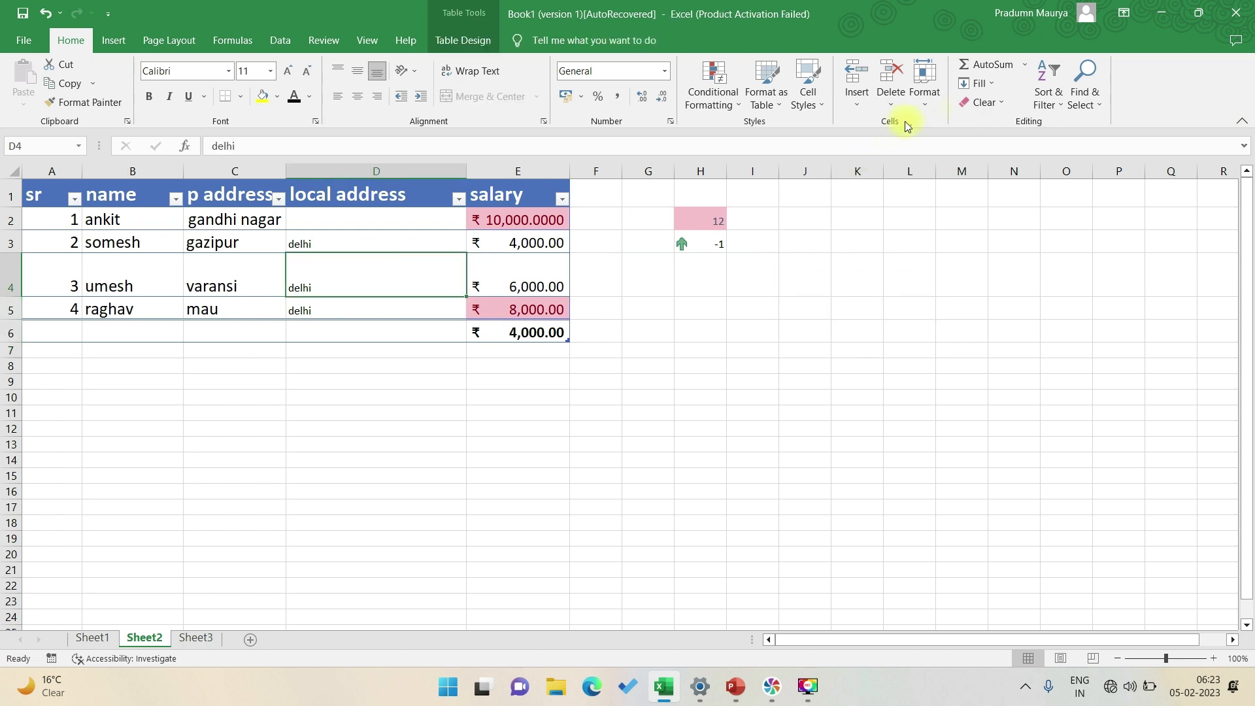
left_click(970, 104)
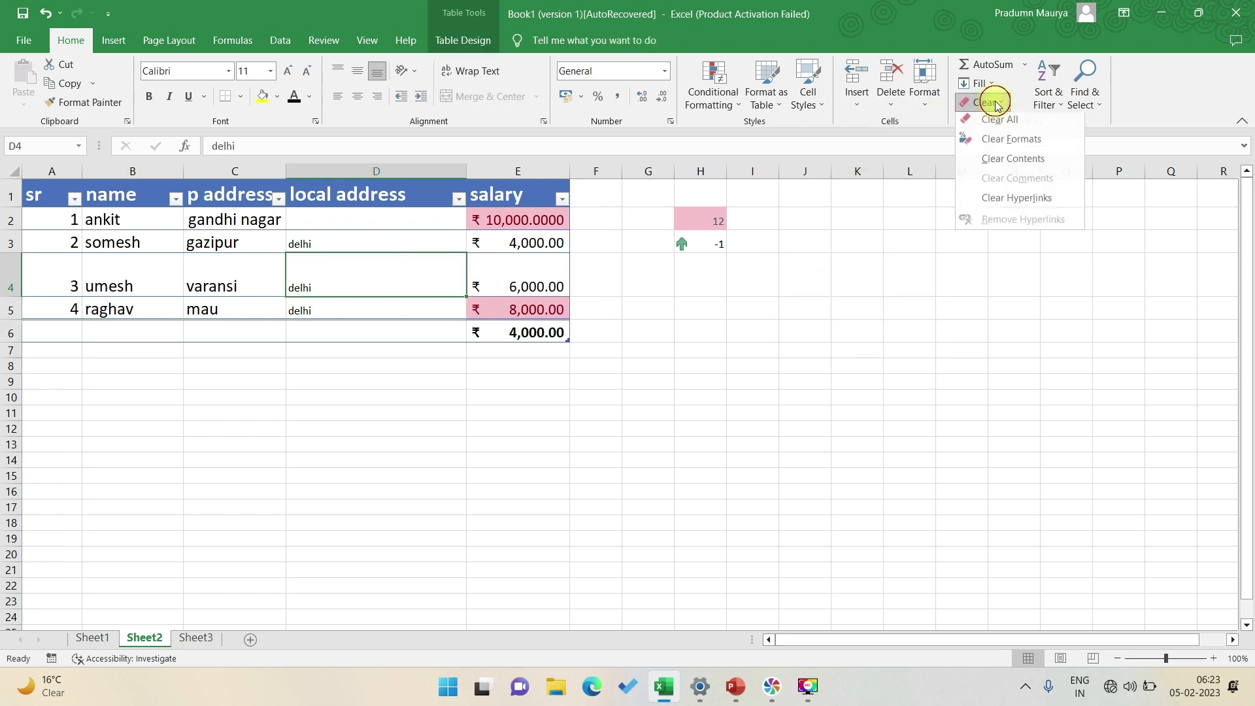
left_click(1015, 144)
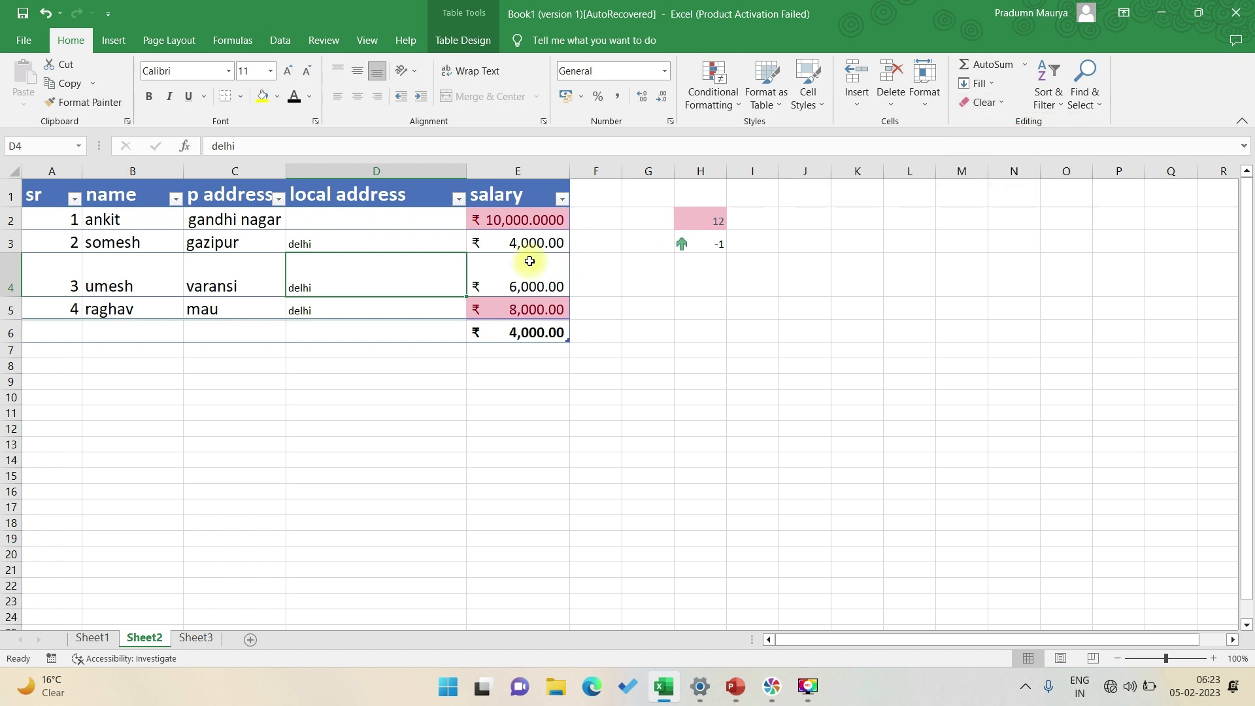
left_click(211, 219)
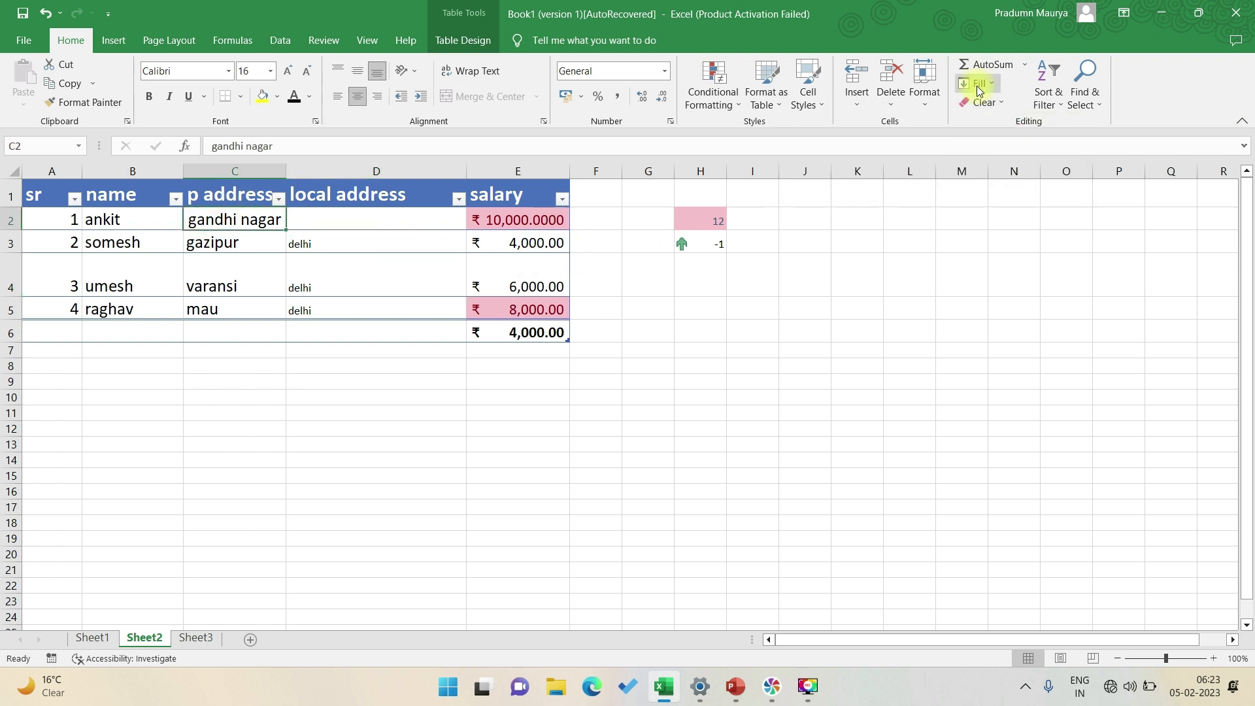
left_click(1002, 105)
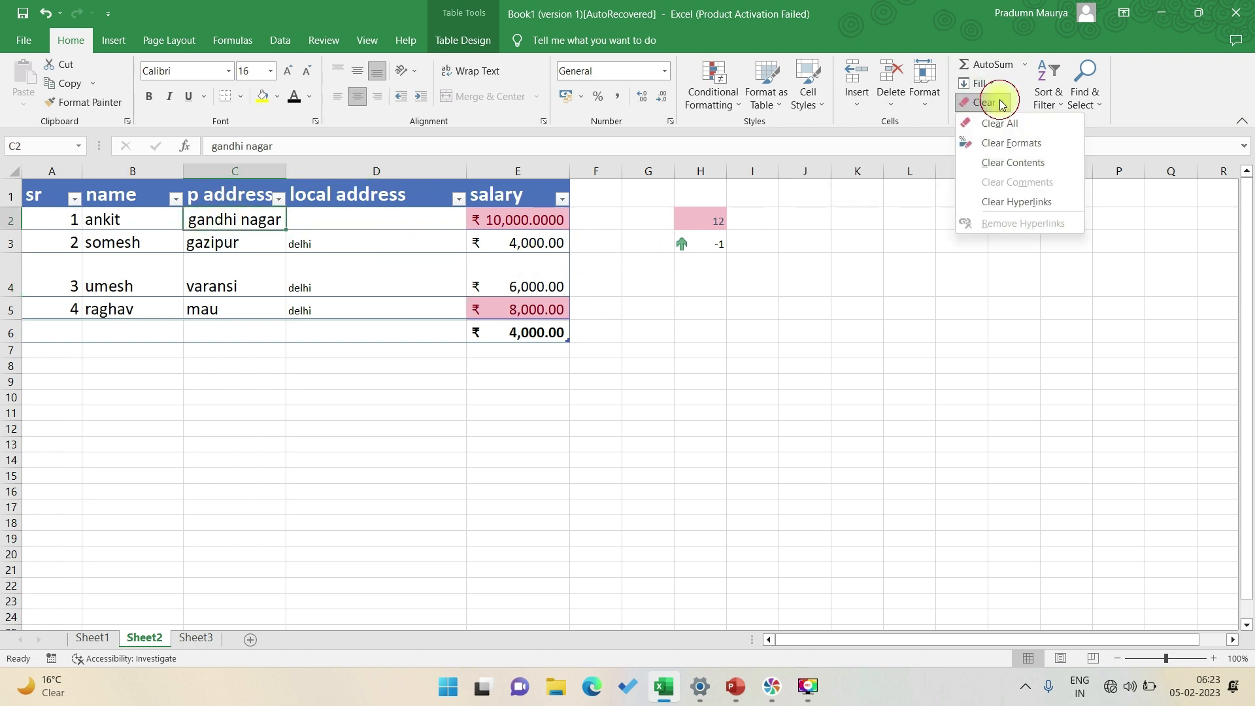
left_click(1012, 143)
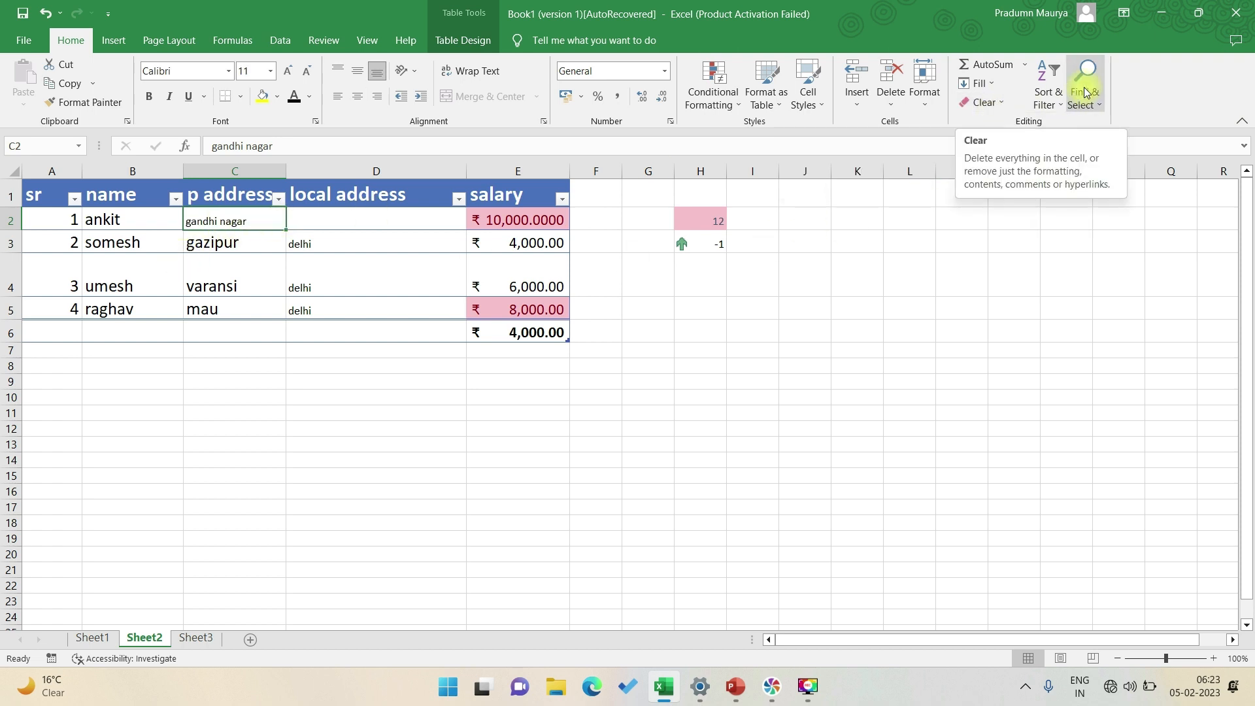
Sort the salary table by the p address column from A to Z, and re-sort it from Z to A
left_click(1060, 105)
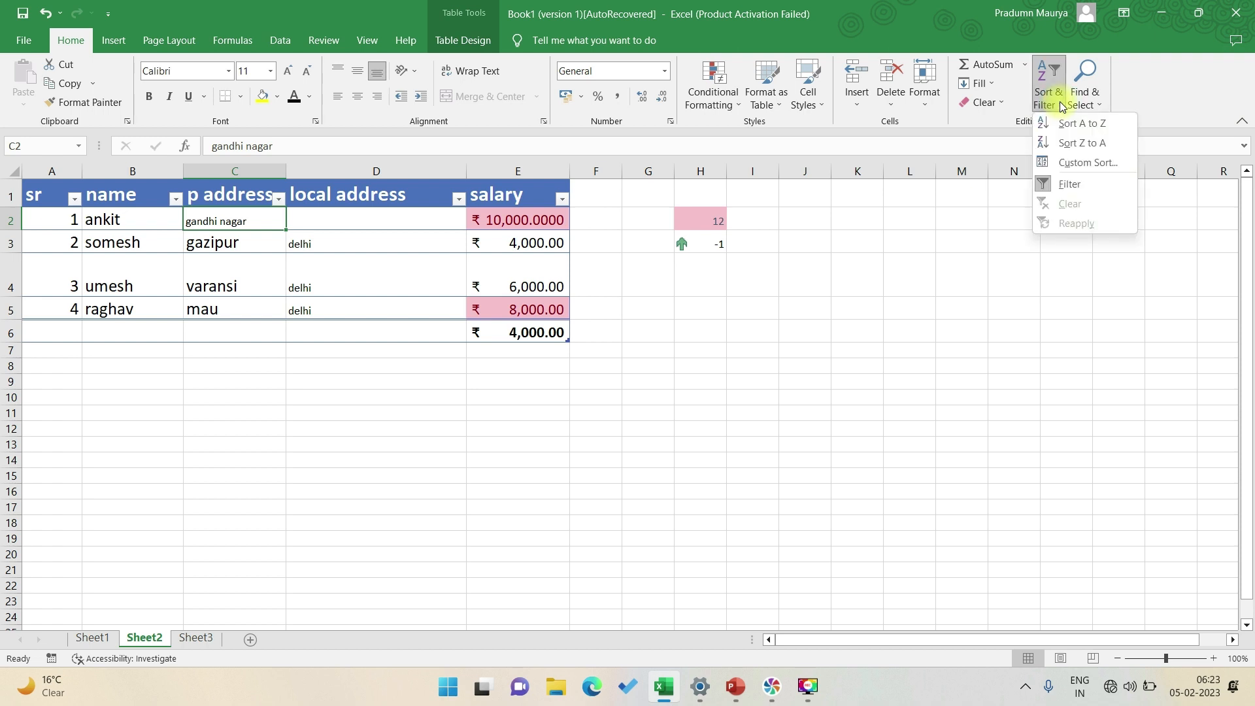
left_click(1069, 124)
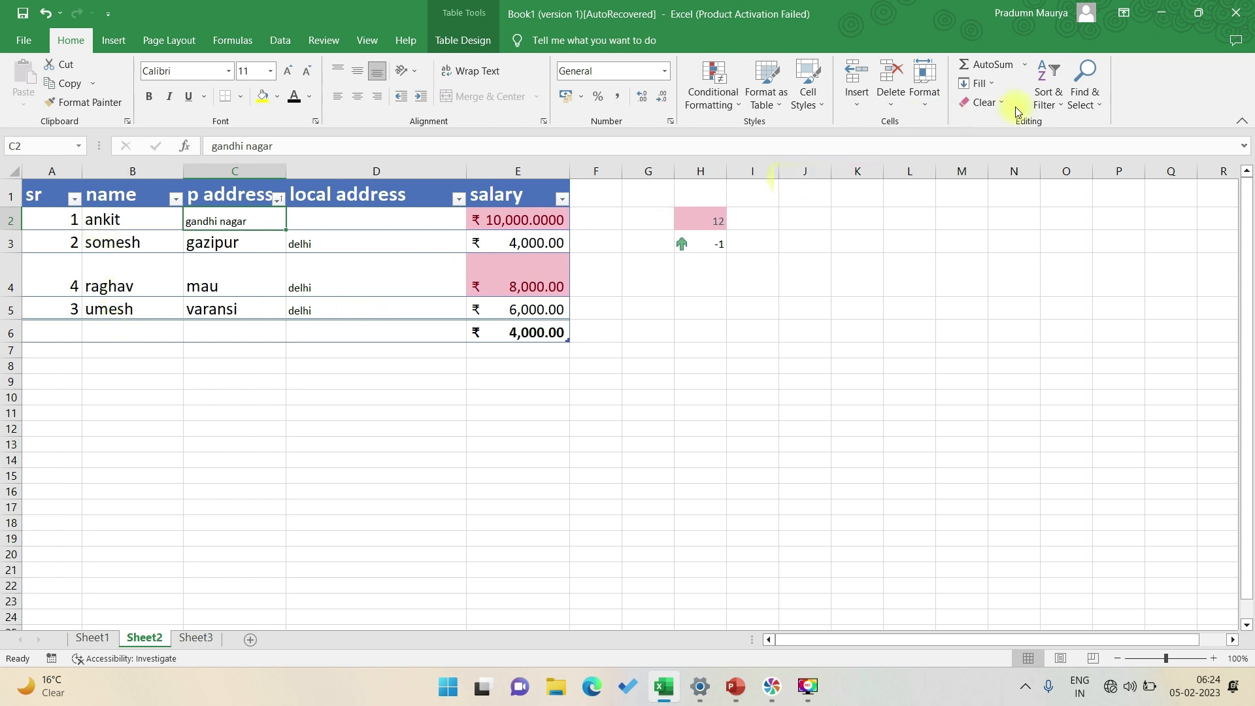
left_click(1048, 92)
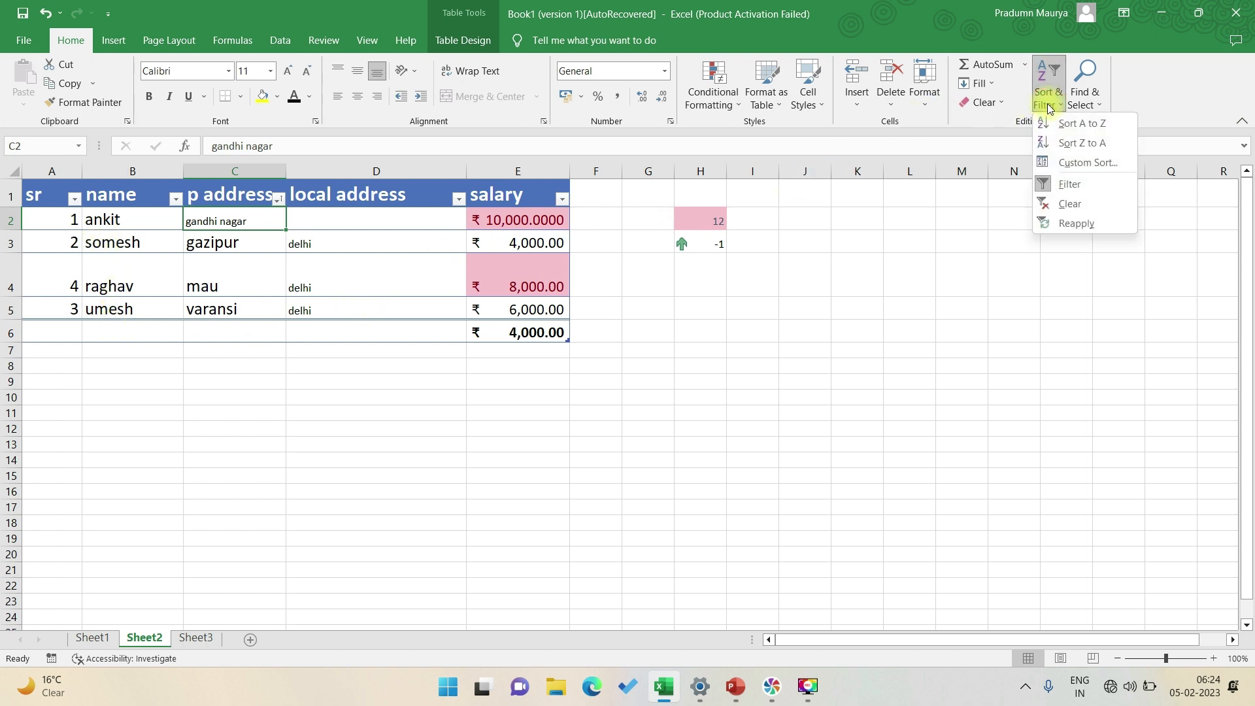
left_click(1085, 147)
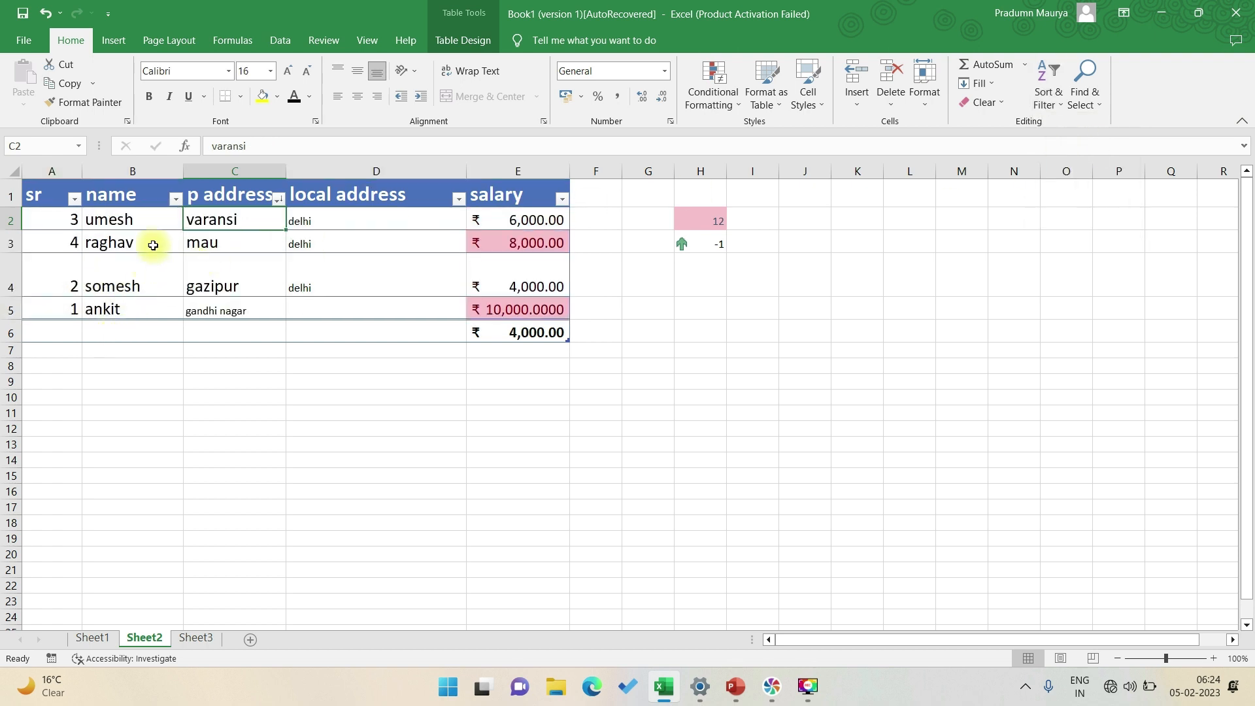
Clear the sort state of the salary table and turn off the filter on its header row
left_click(1047, 91)
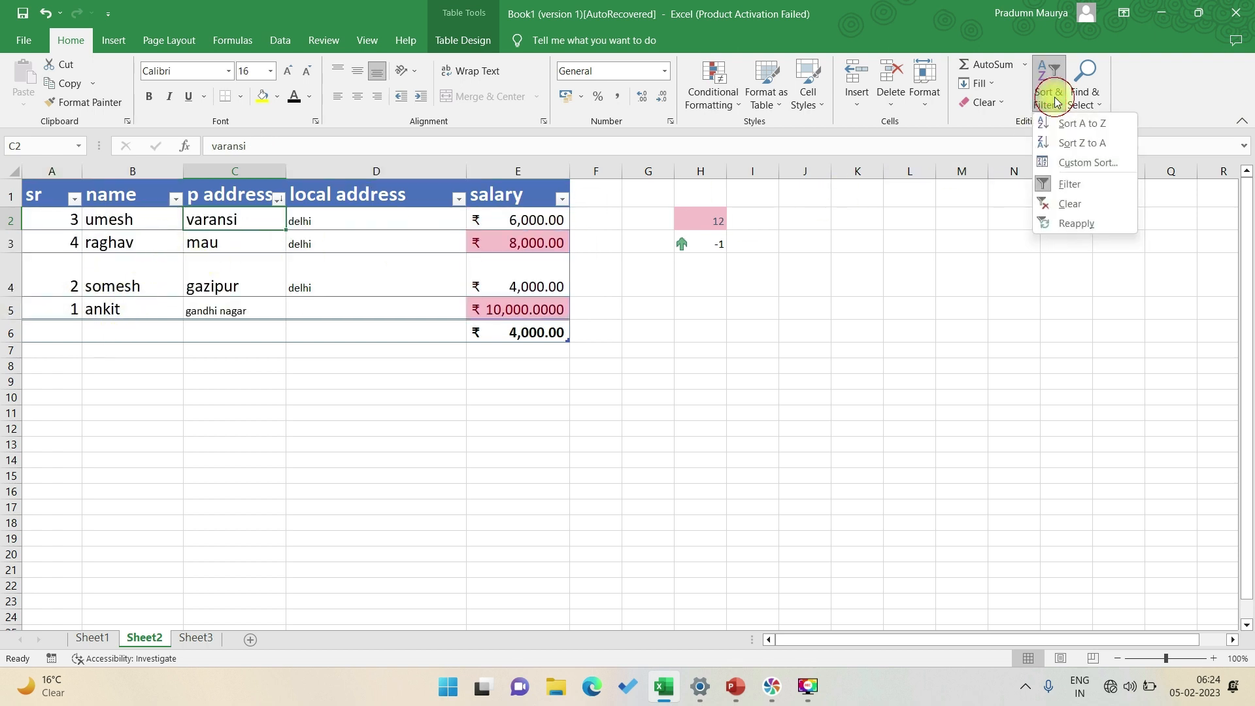
left_click(1077, 208)
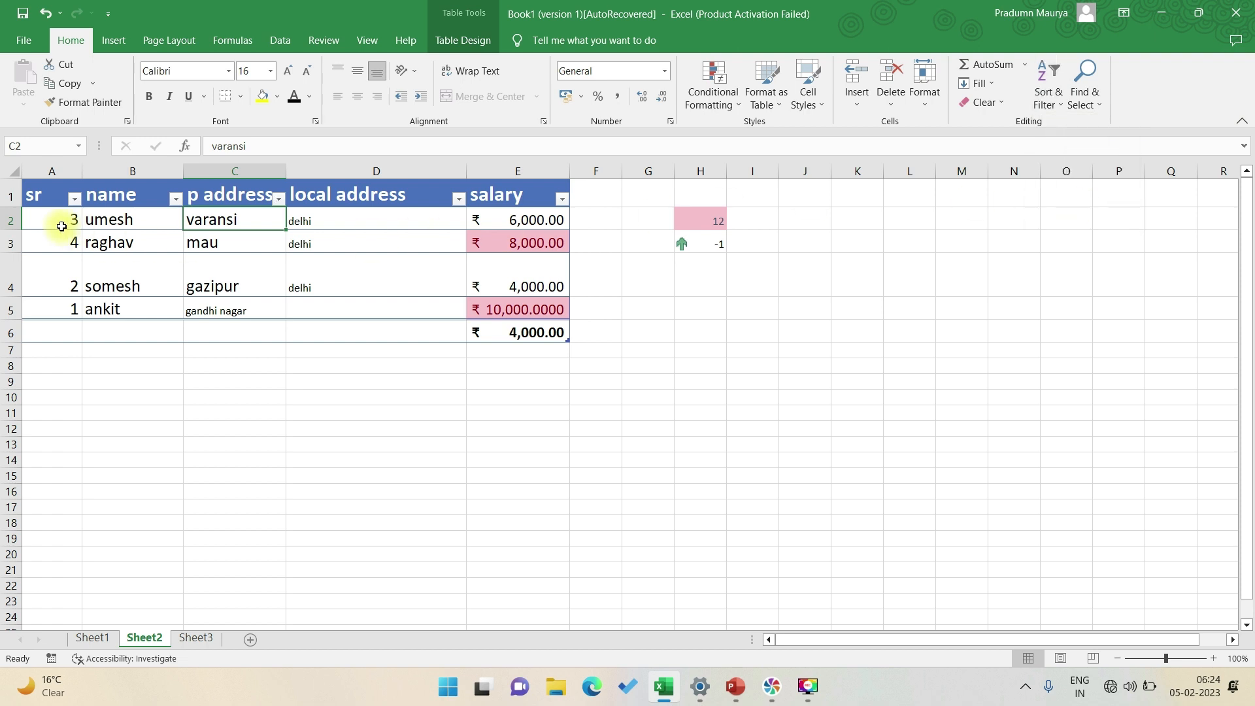
left_click(1060, 107)
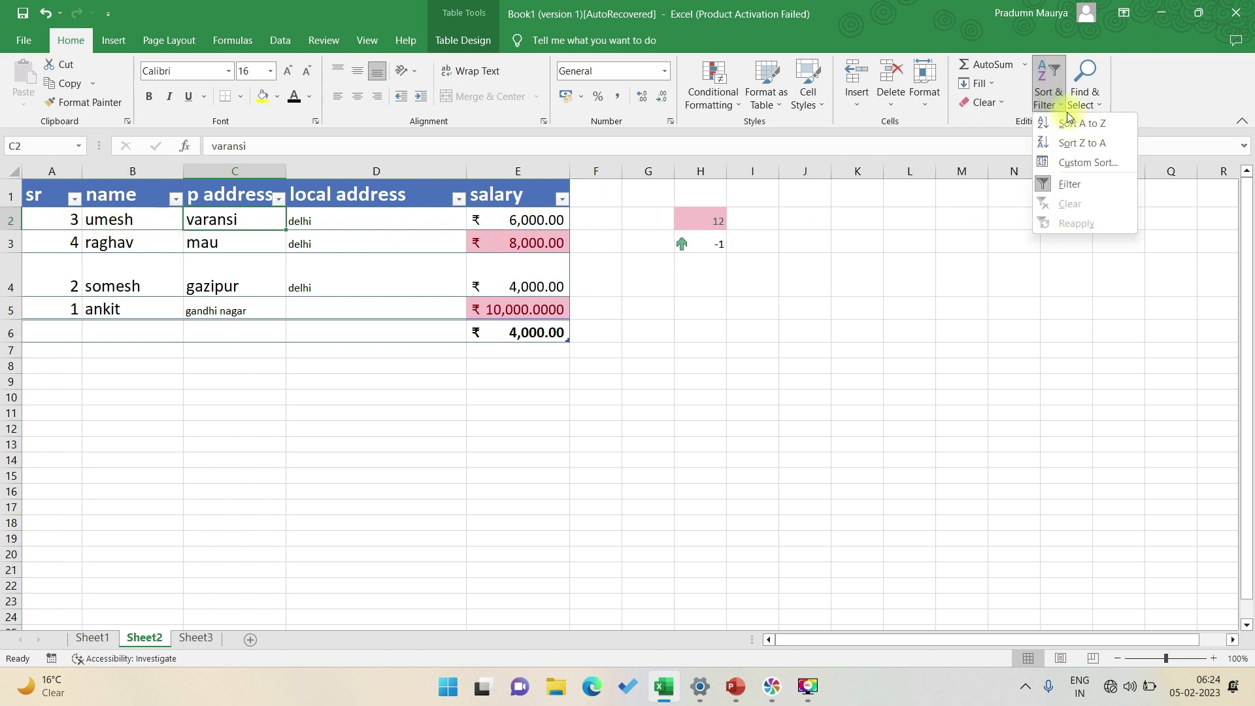
left_click(1071, 187)
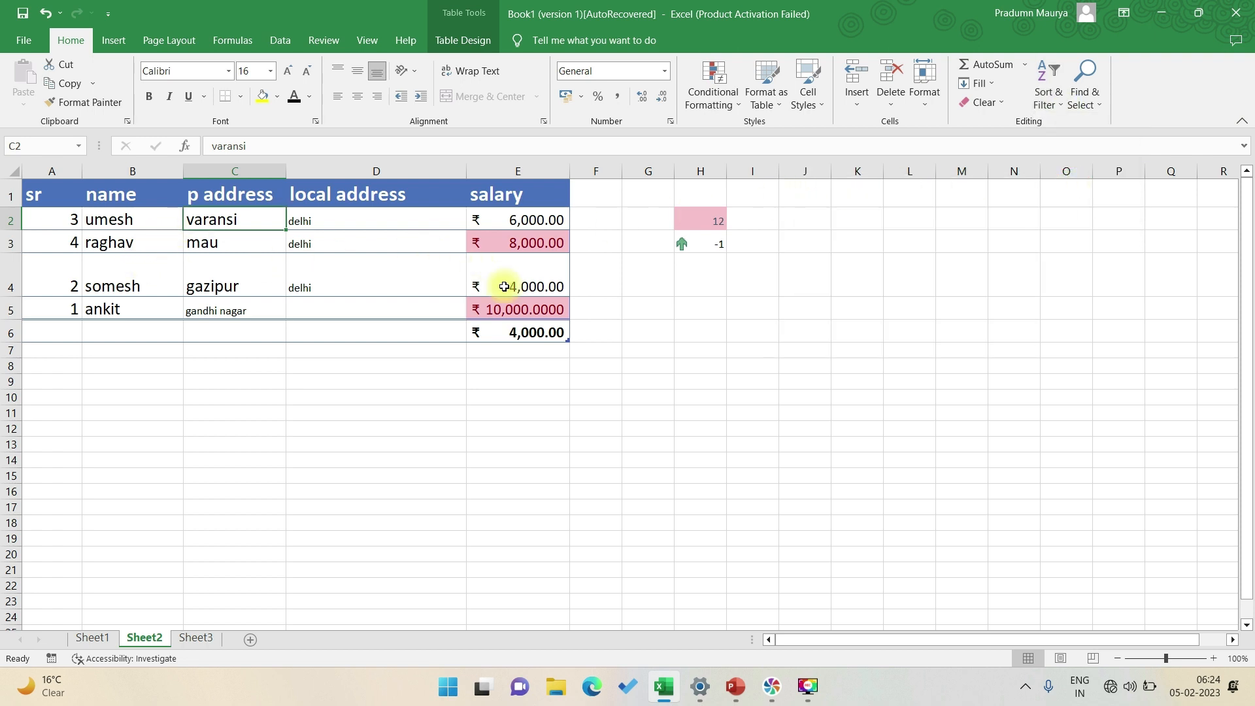
View the Find and Replace dialog with name cell B2 selected, and close it without searching
left_click(119, 220)
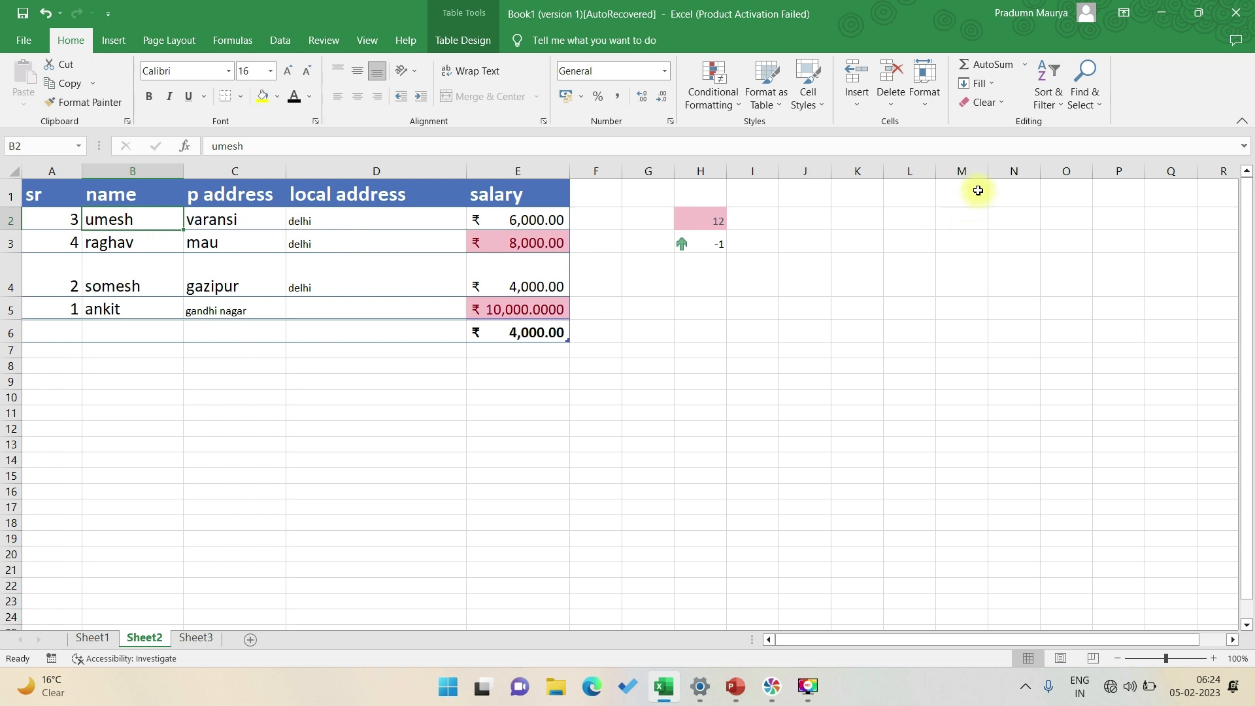
left_click(1085, 100)
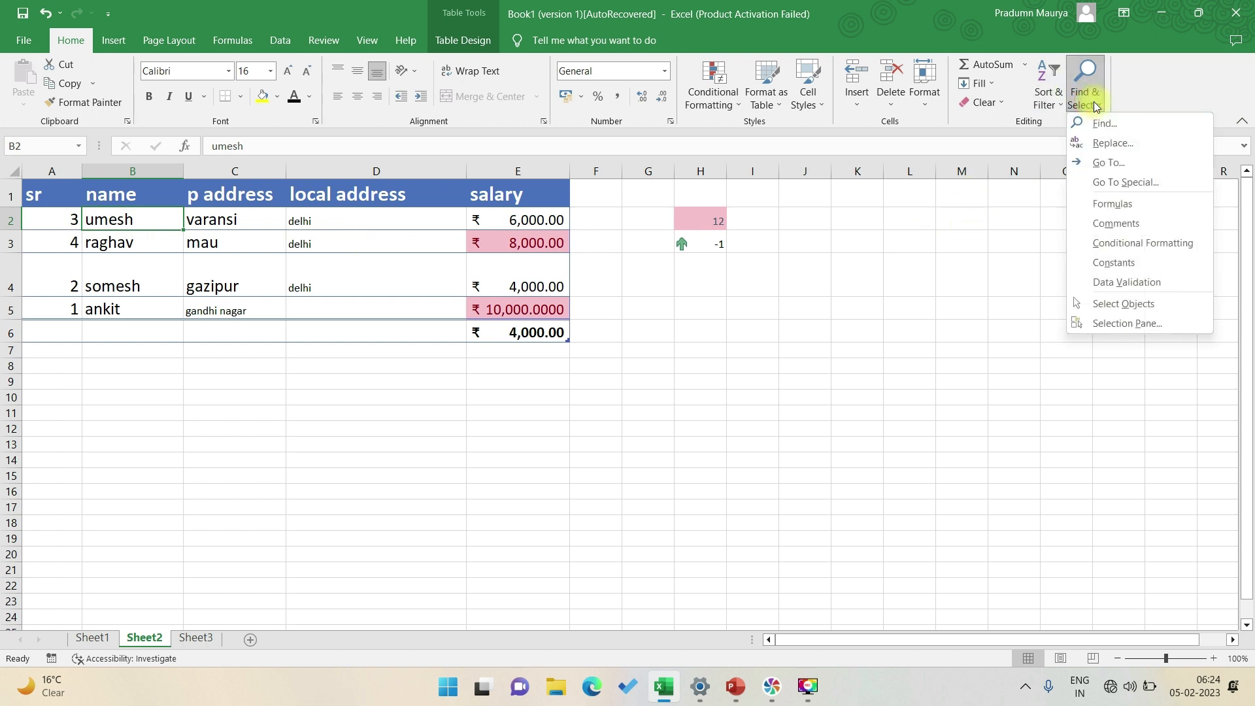
left_click(1104, 124)
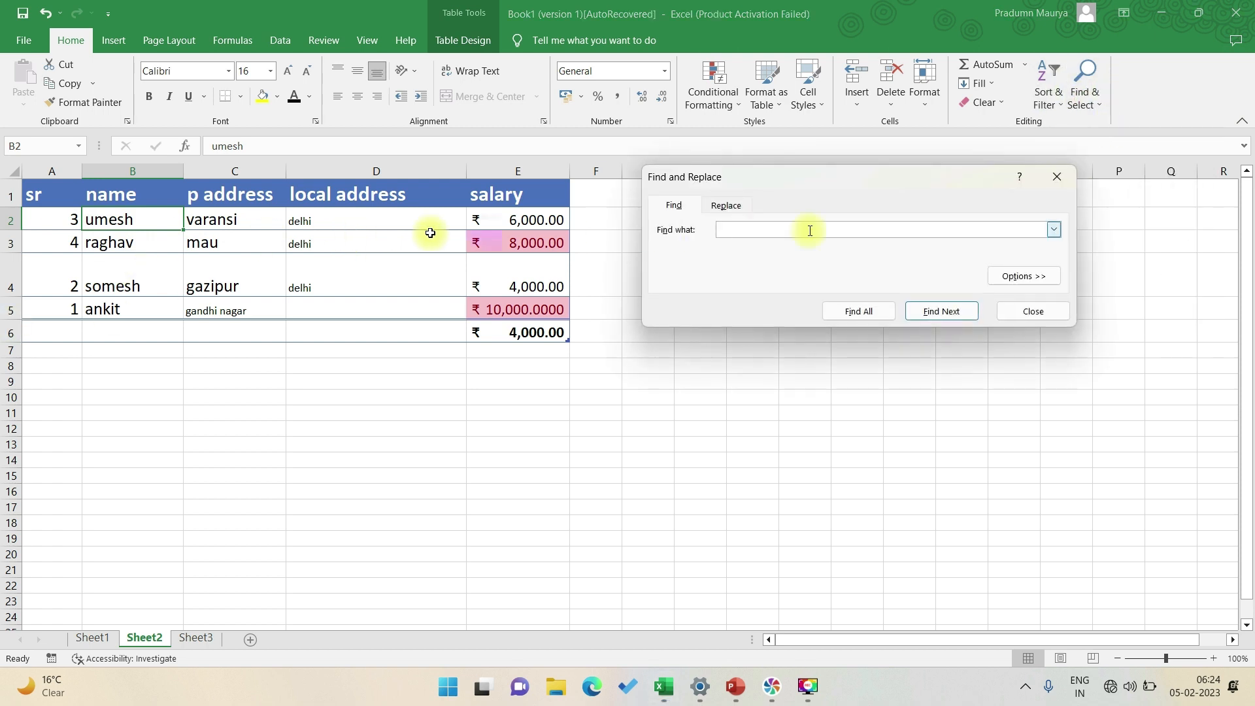
left_click(1056, 176)
Locate the cells containing formulas on the sheet, and move the selection to empty cell H5
left_click(1084, 92)
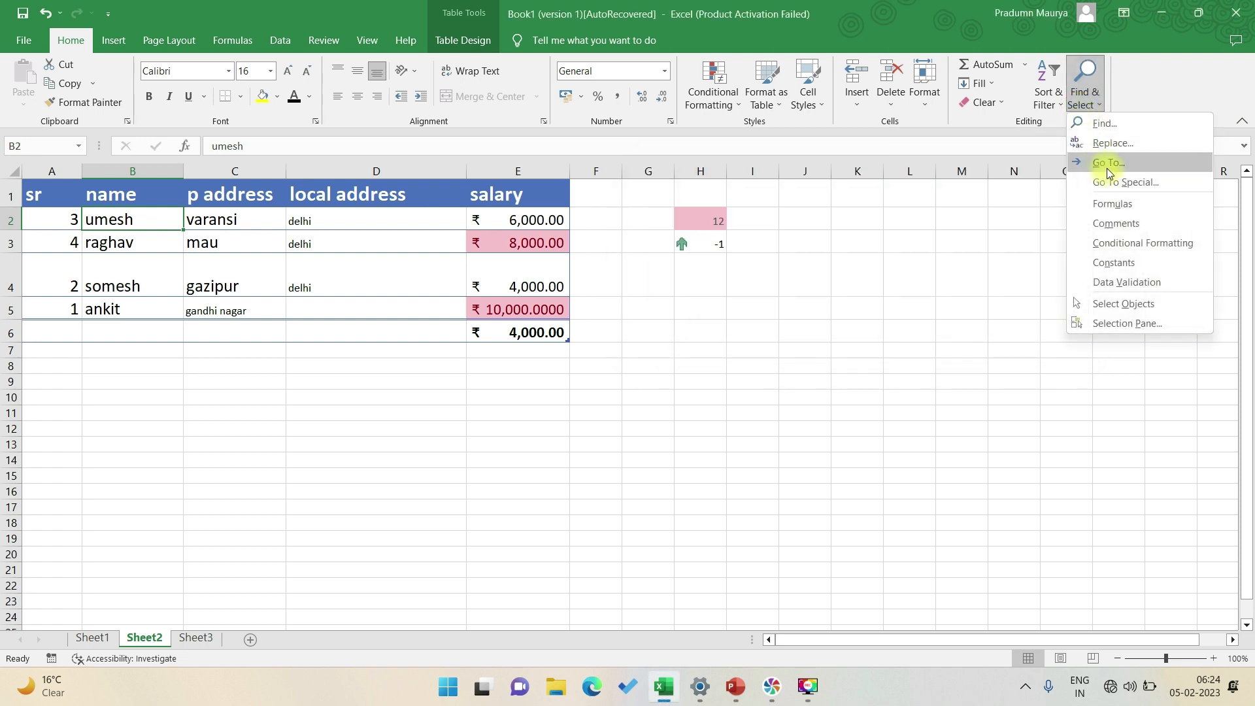
left_click(1121, 204)
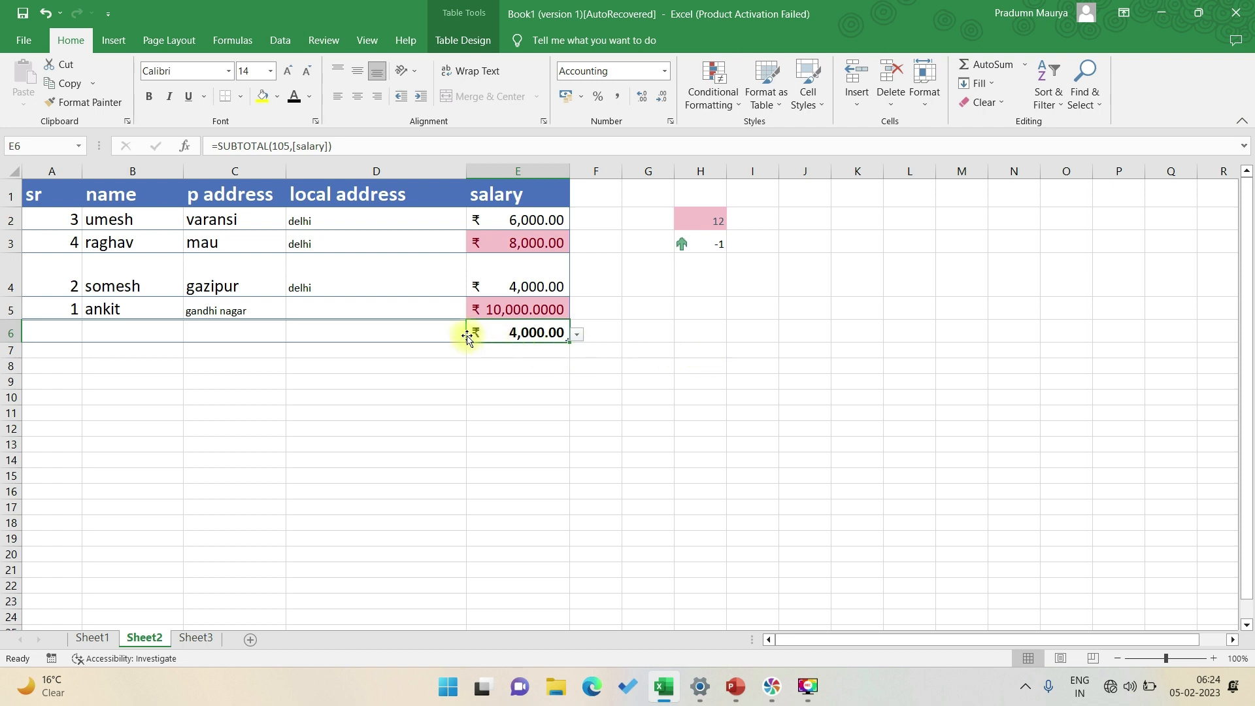
left_click(721, 312)
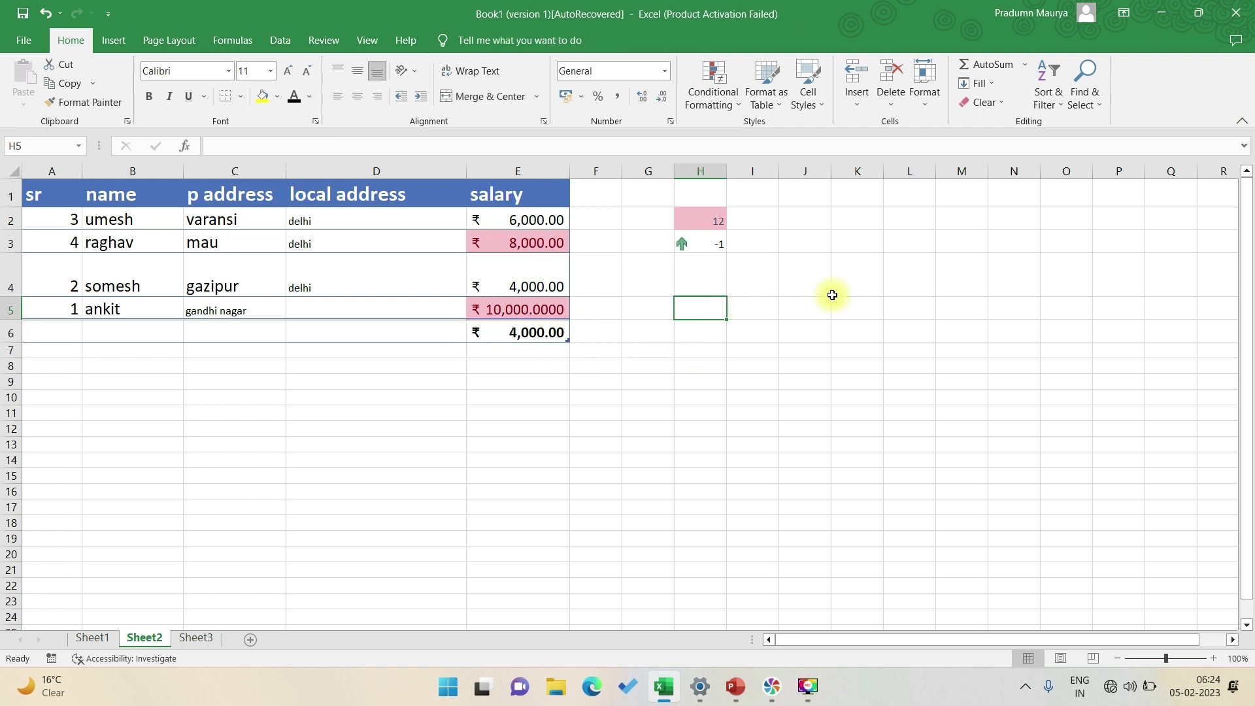
Search the sheet for cells containing comments using Find & Select
left_click(1083, 113)
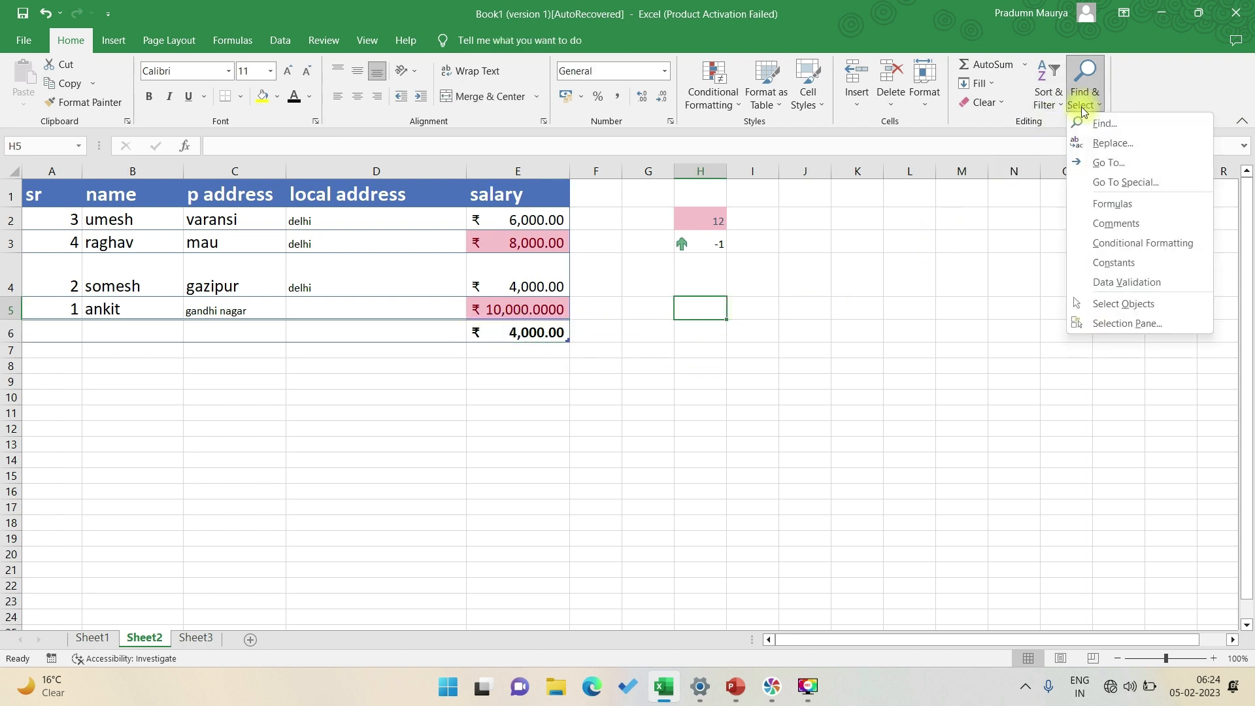
left_click(1100, 225)
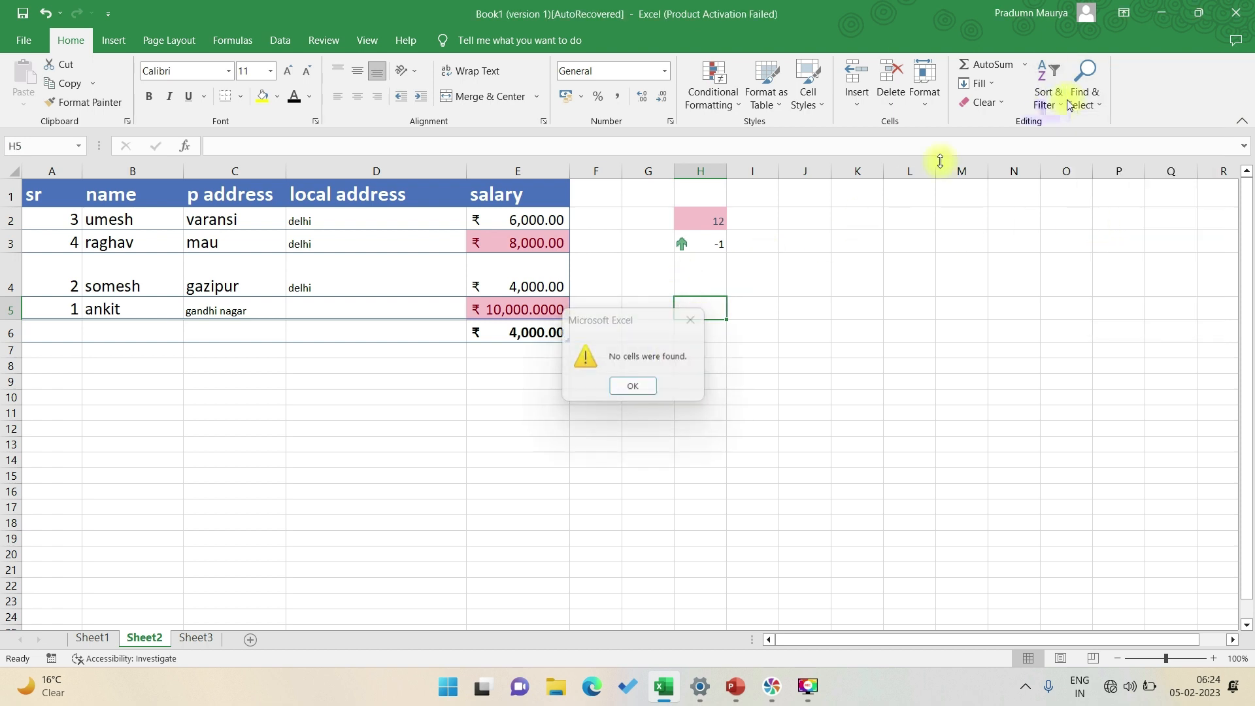
key("Return")
Select all cells with conditional formatting on the sheet, and find the constants within that selection
left_click(1085, 92)
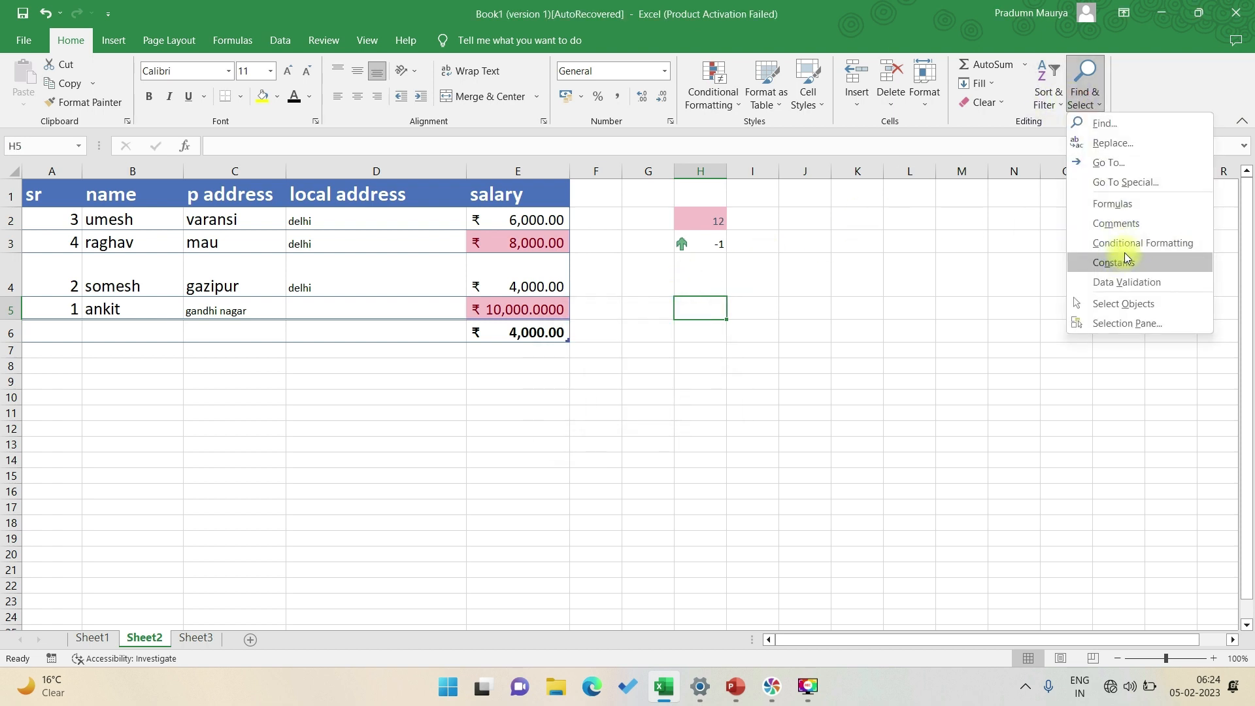
left_click(1126, 243)
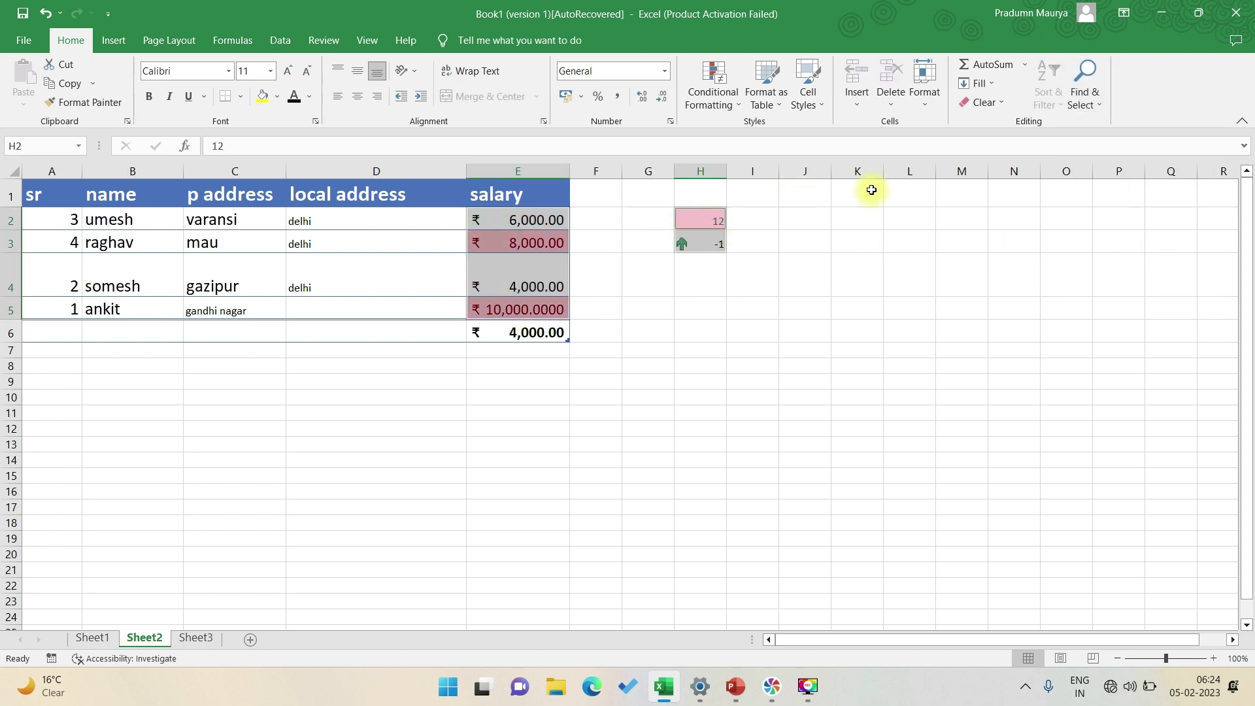
left_click(1085, 91)
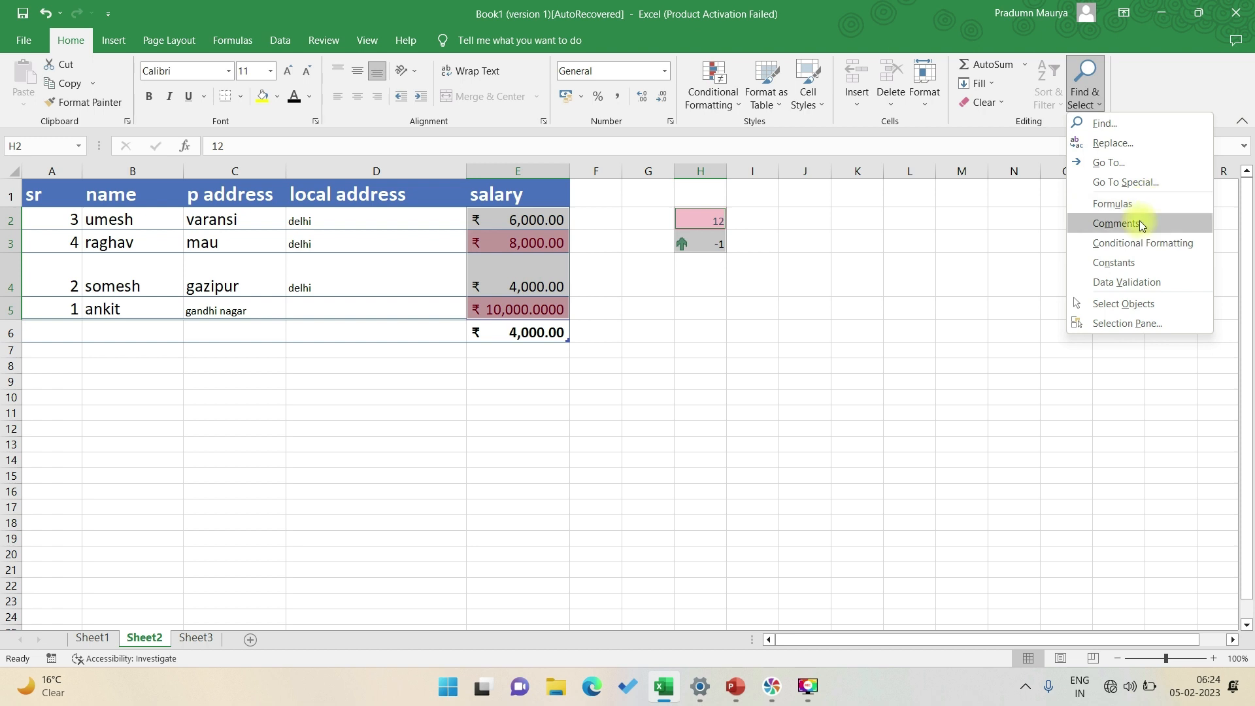
left_click(1137, 263)
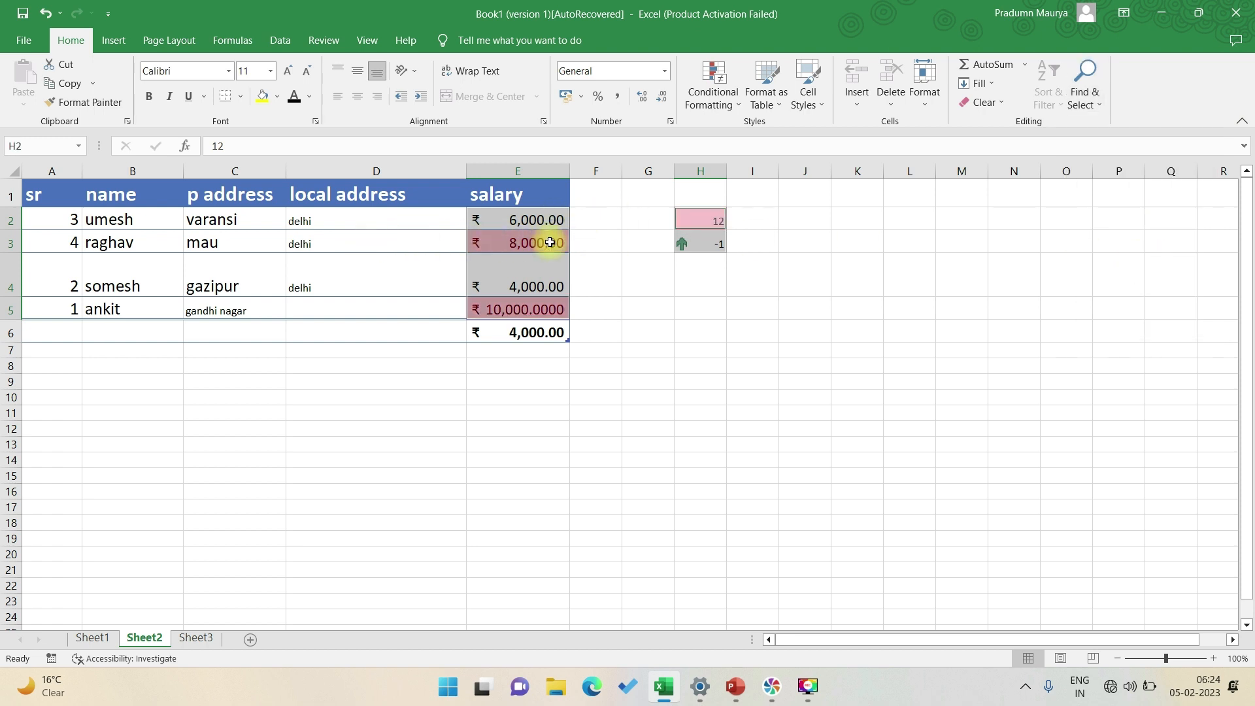
left_click(1090, 98)
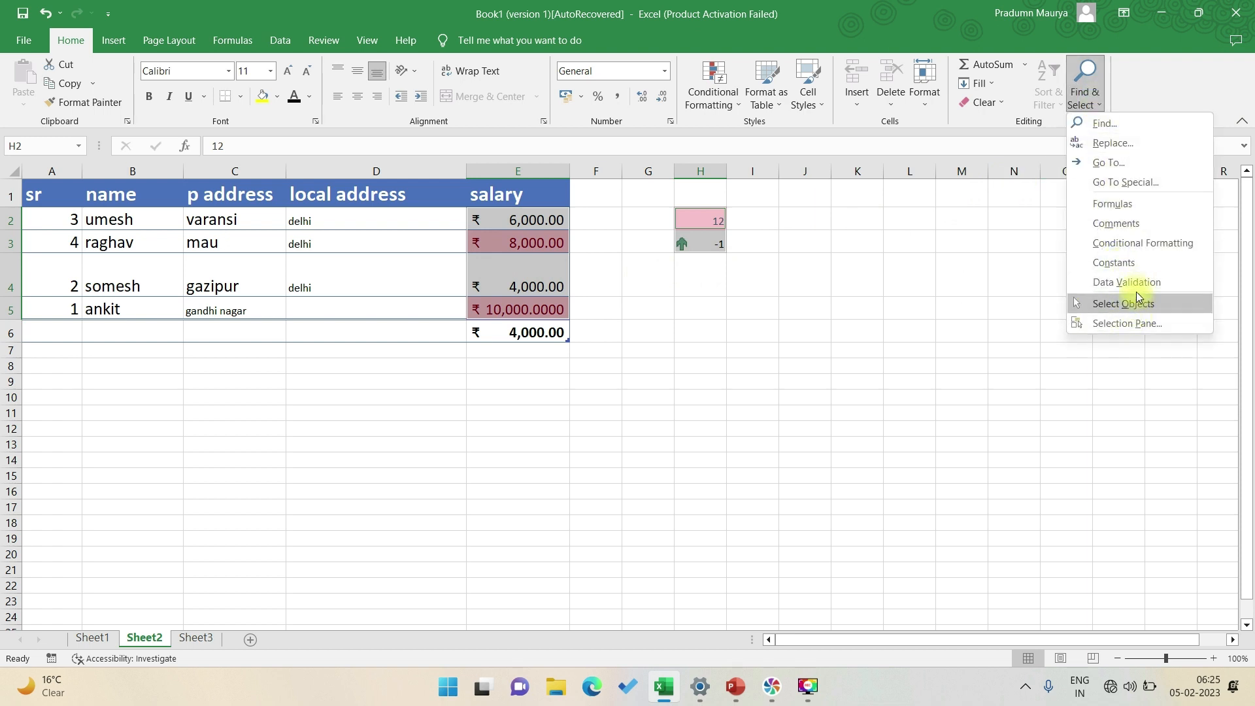
left_click(719, 316)
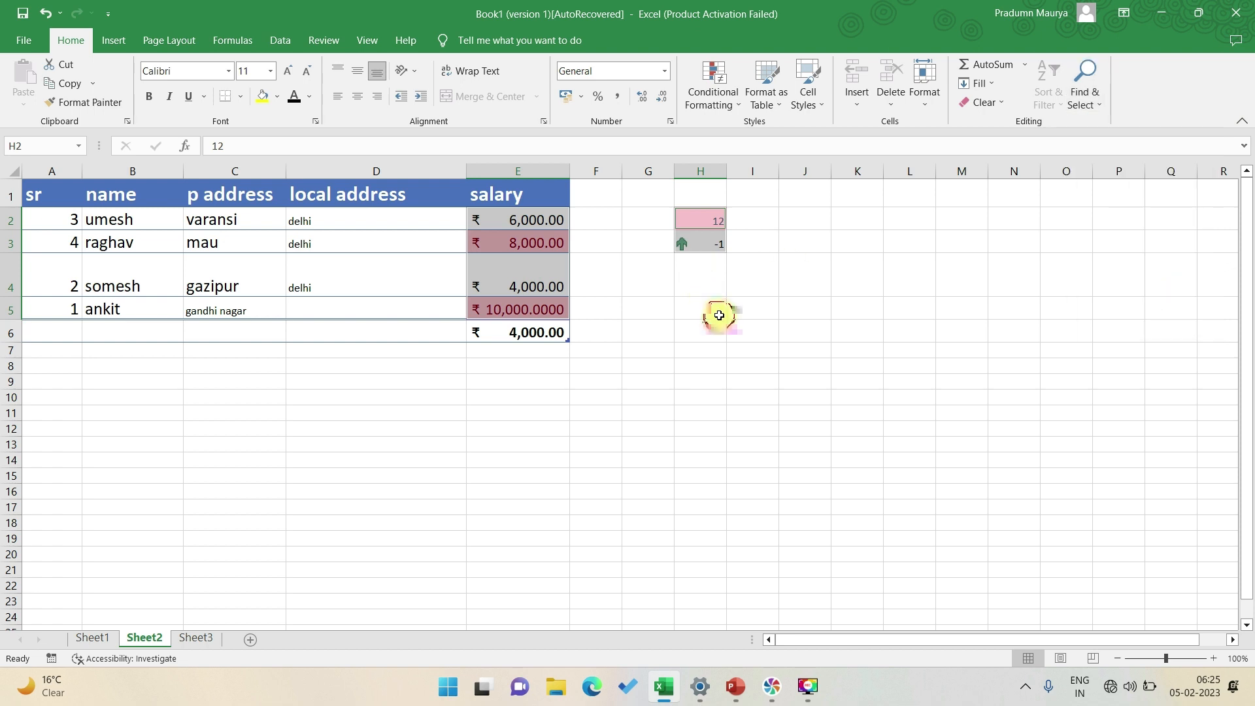
left_click(692, 265)
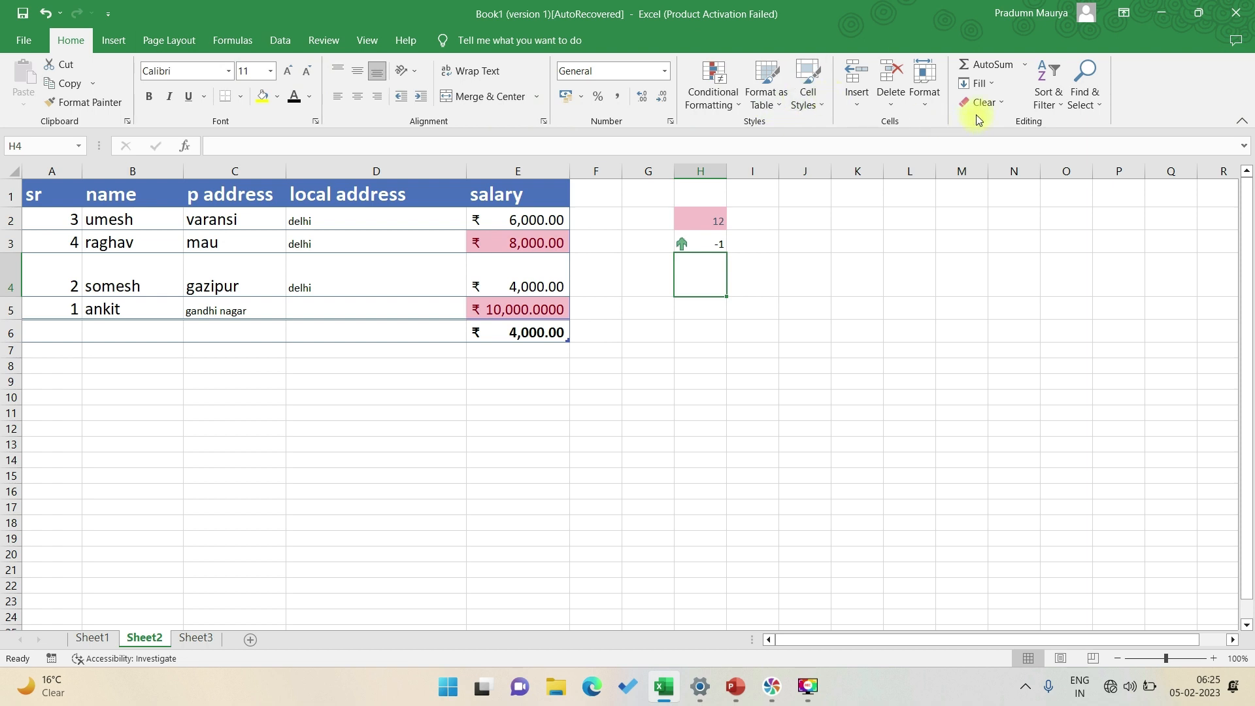
left_click(990, 89)
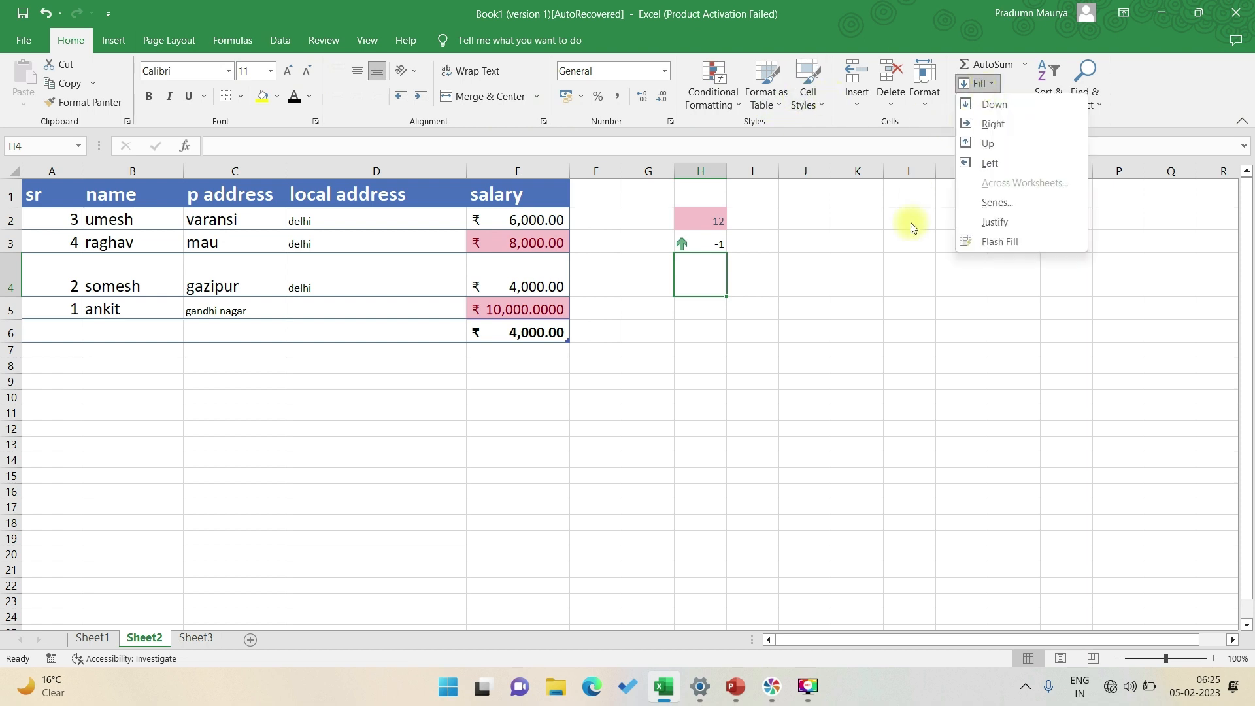
left_click(862, 306)
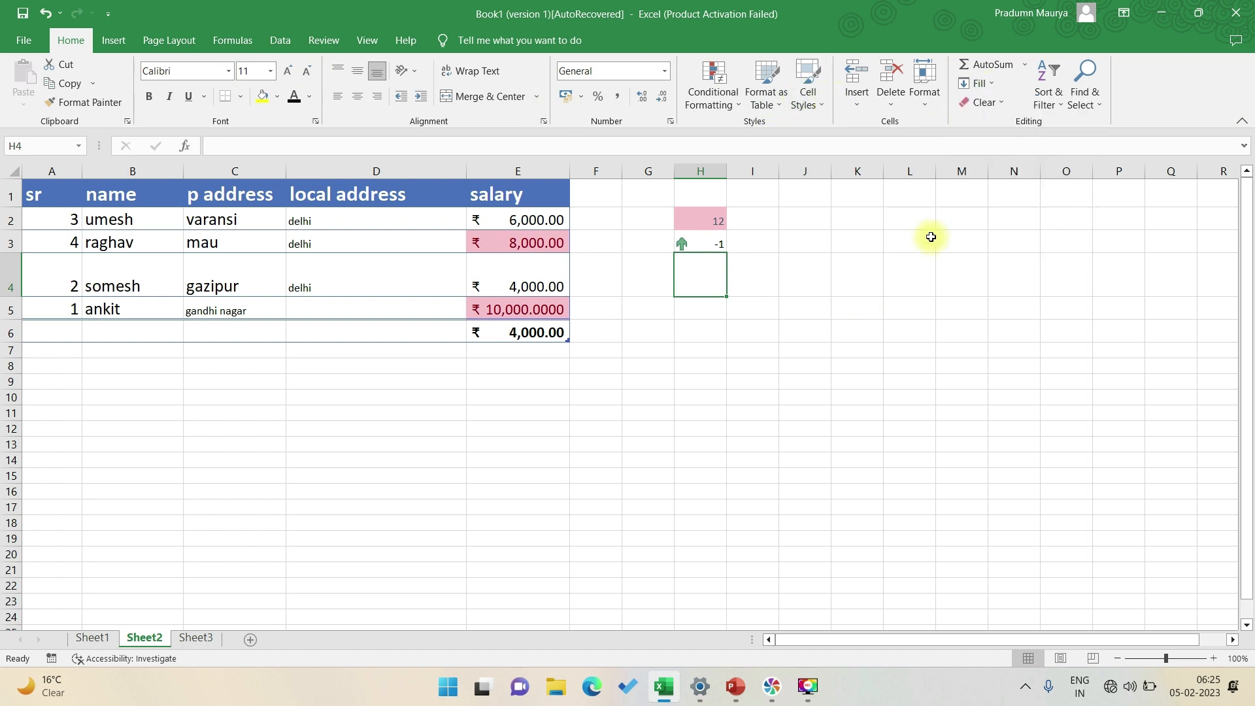
left_click(991, 85)
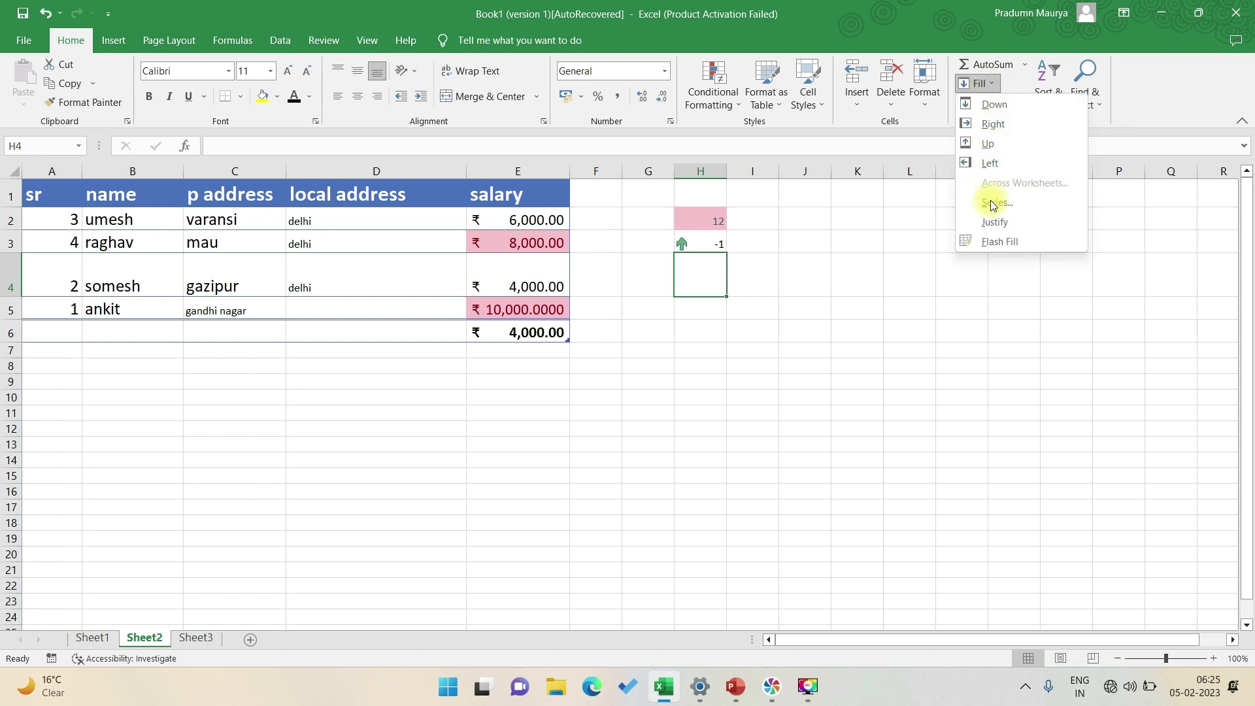
left_click(994, 204)
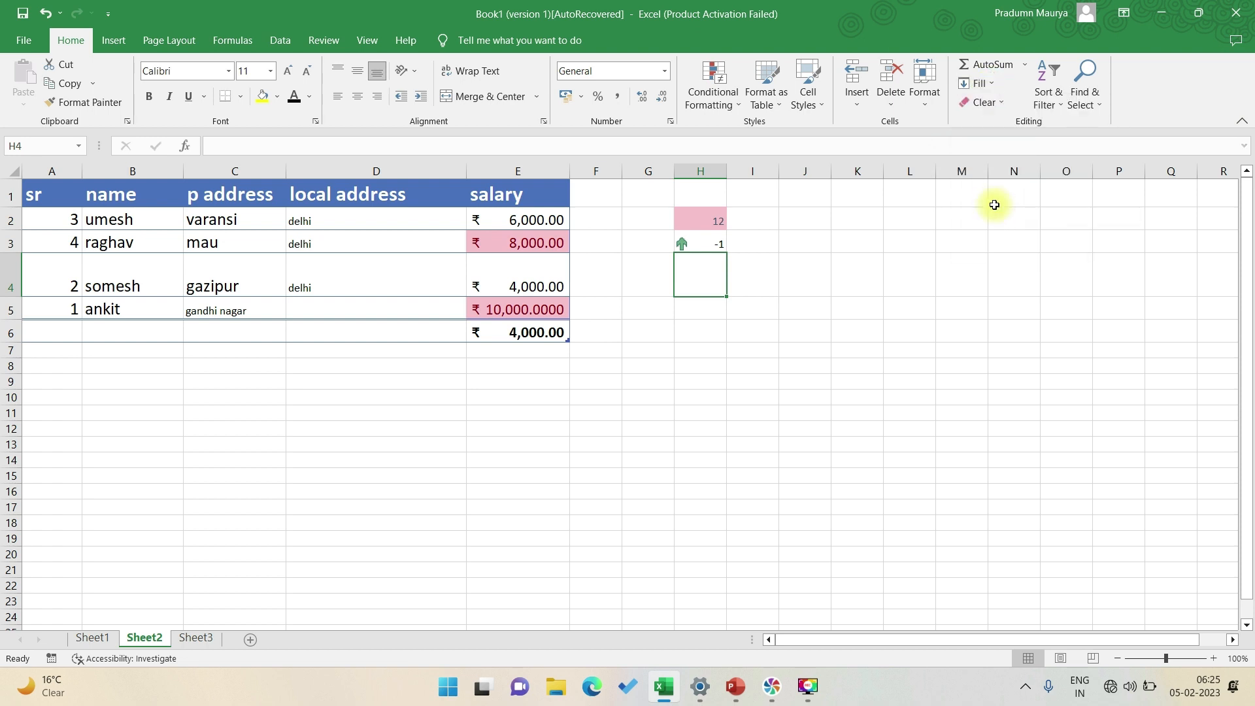
left_click(931, 299)
Create a PivotTable on a new worksheet from the salary table in A1:E5
left_click(100, 43)
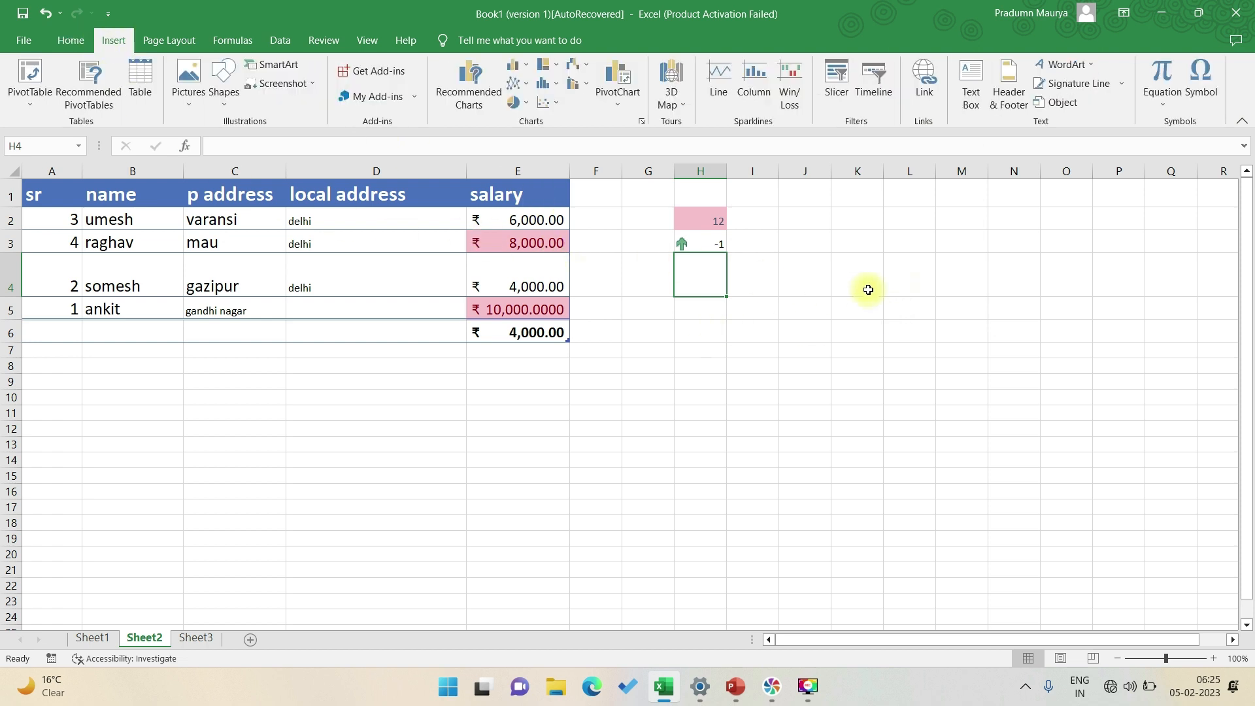
left_click(911, 285)
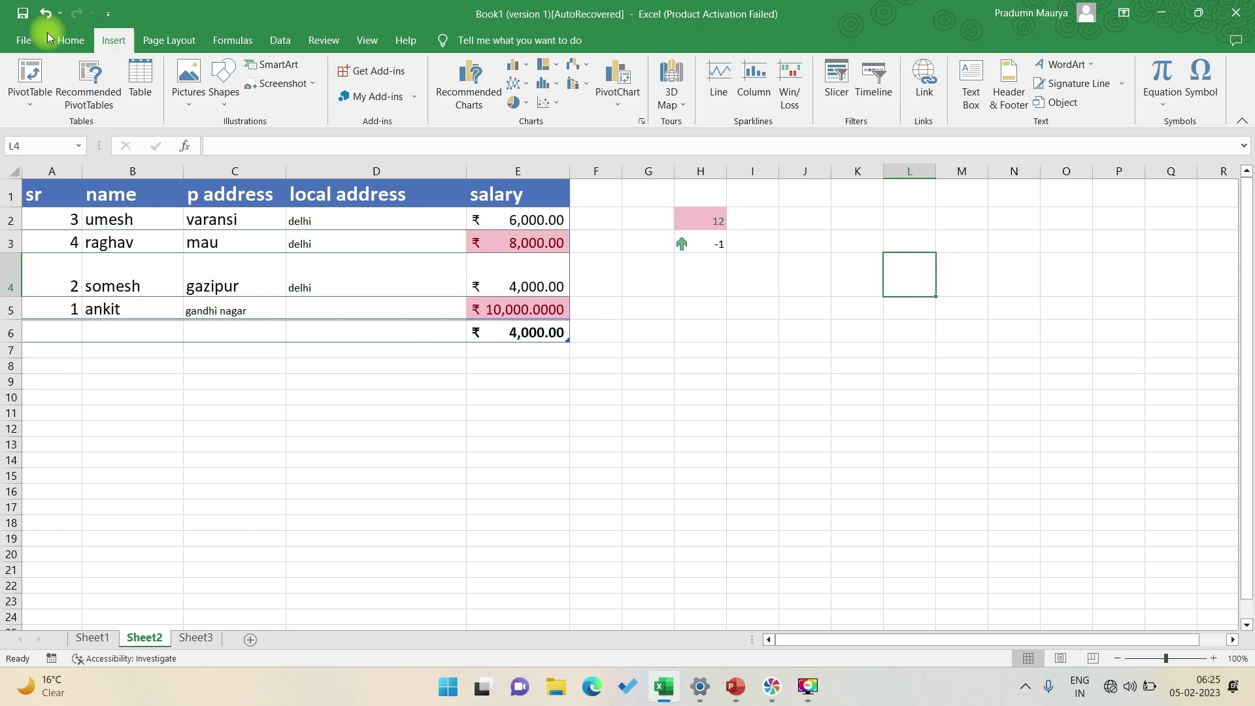
left_click_drag(22, 191, 122, 309)
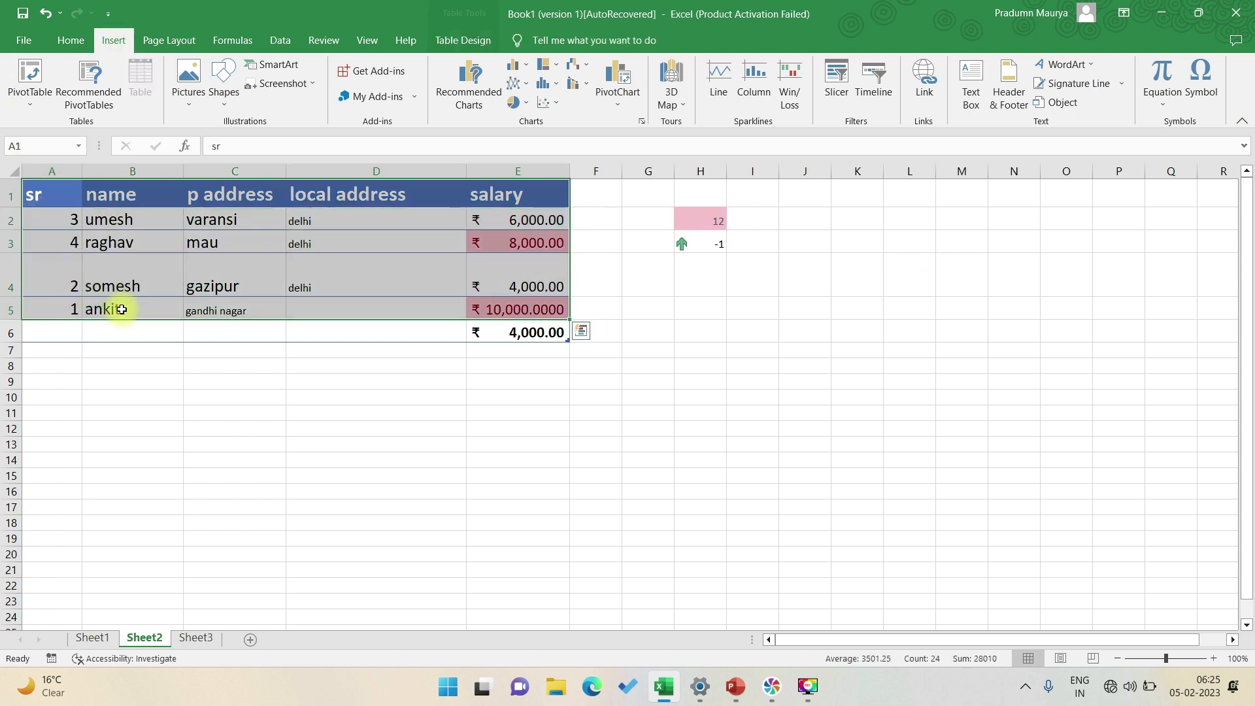
left_click(37, 88)
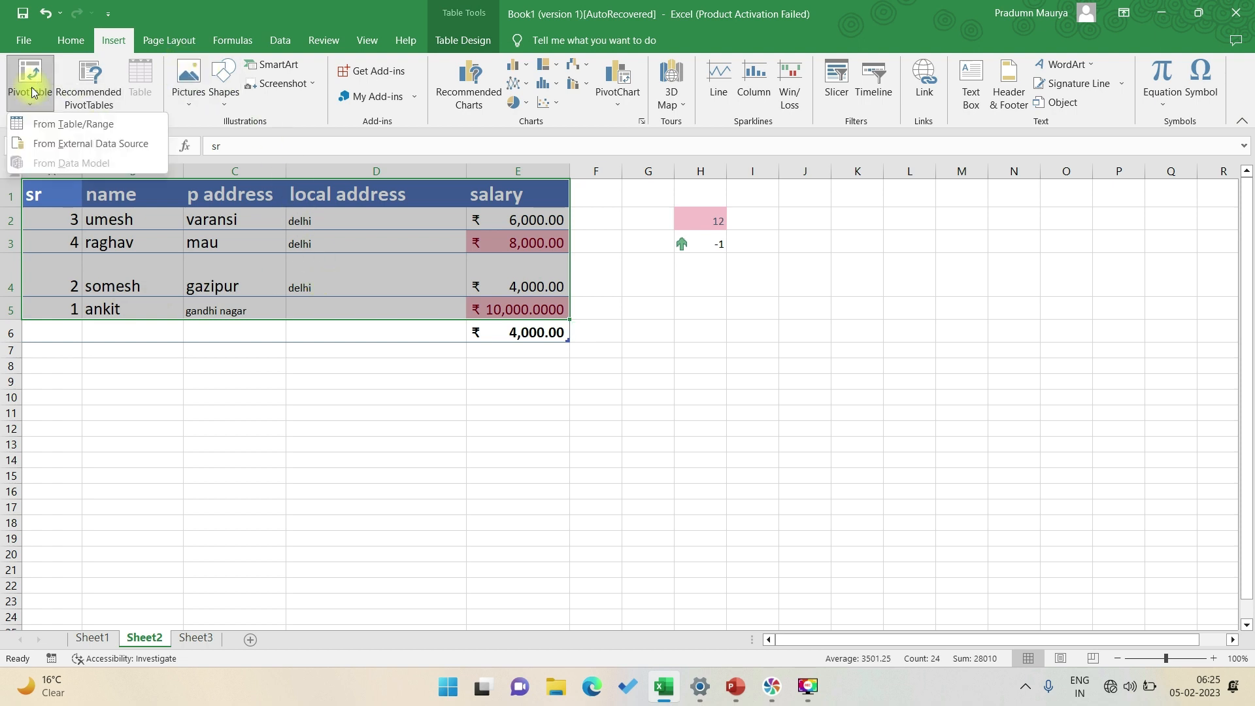
left_click(46, 124)
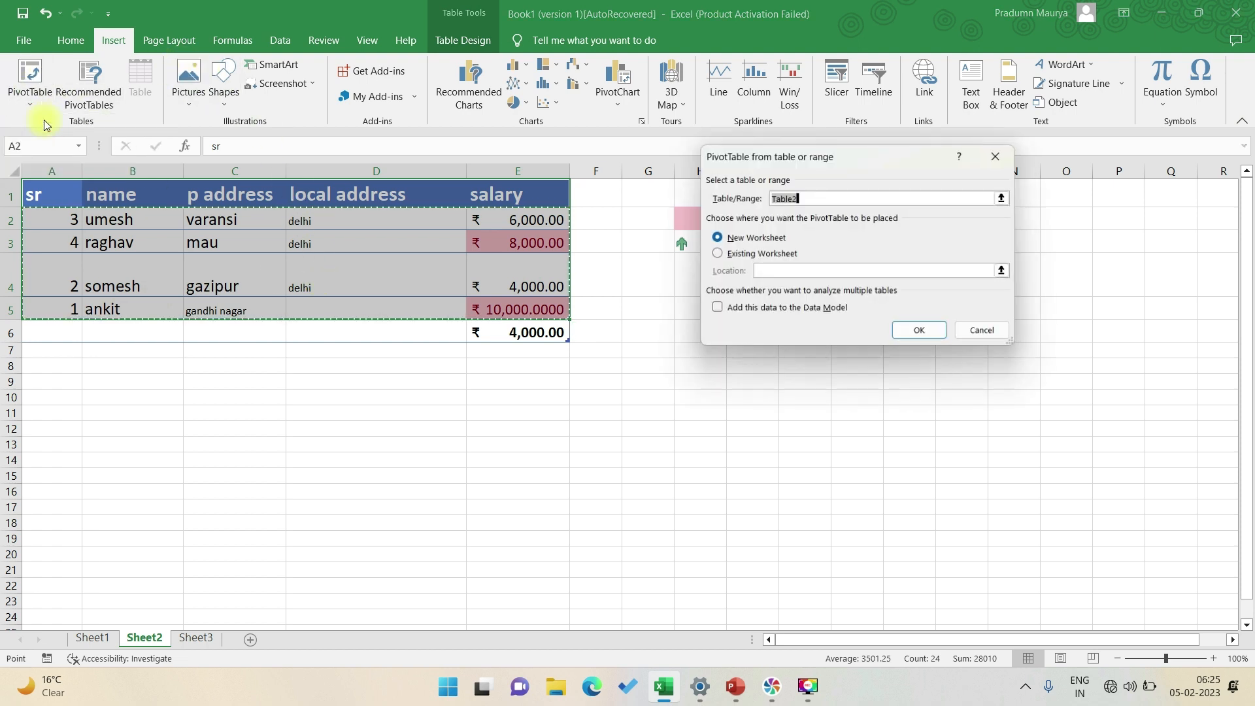
left_click(913, 334)
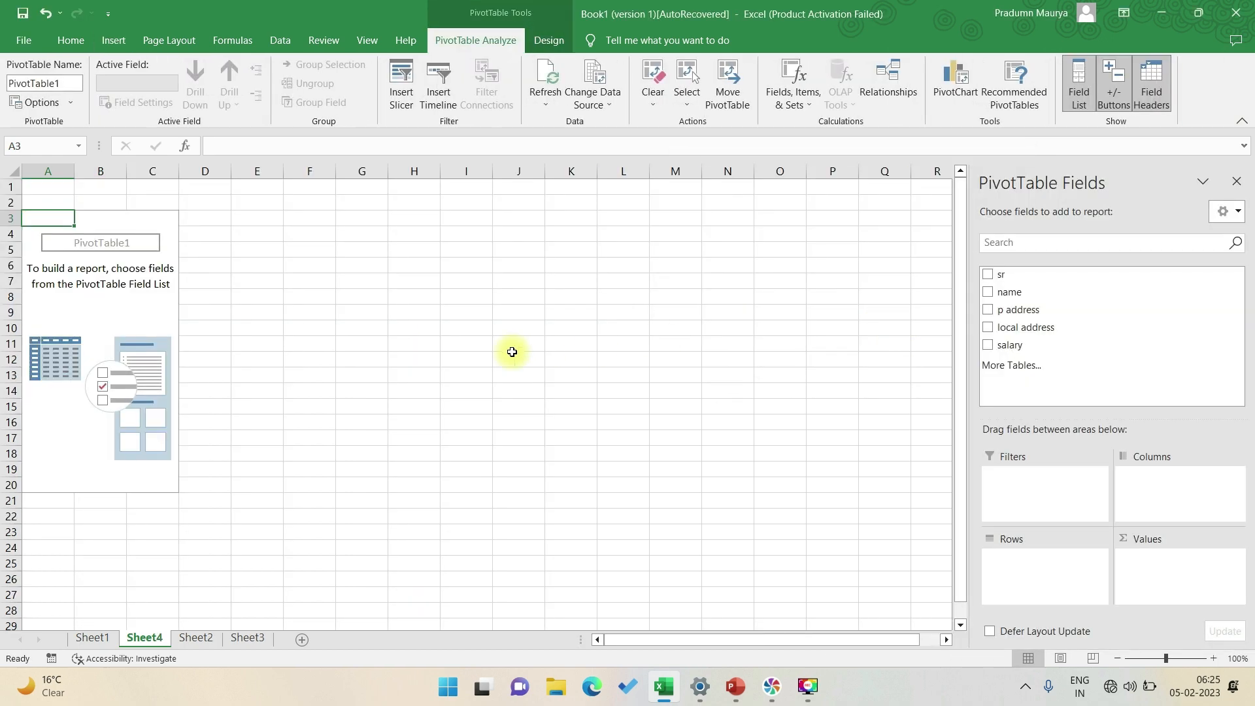
Add the sr, name, p address, local address and salary fields to the PivotTable report
left_click(166, 236)
left_click(167, 281)
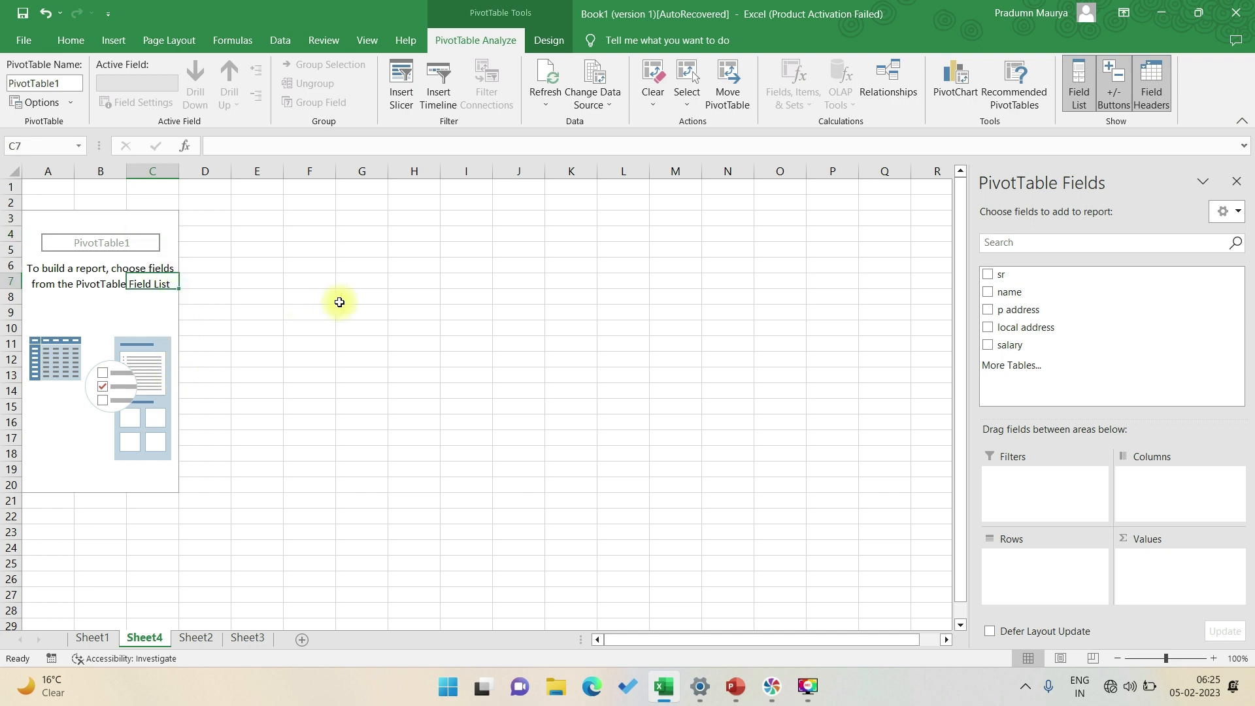
left_click(988, 273)
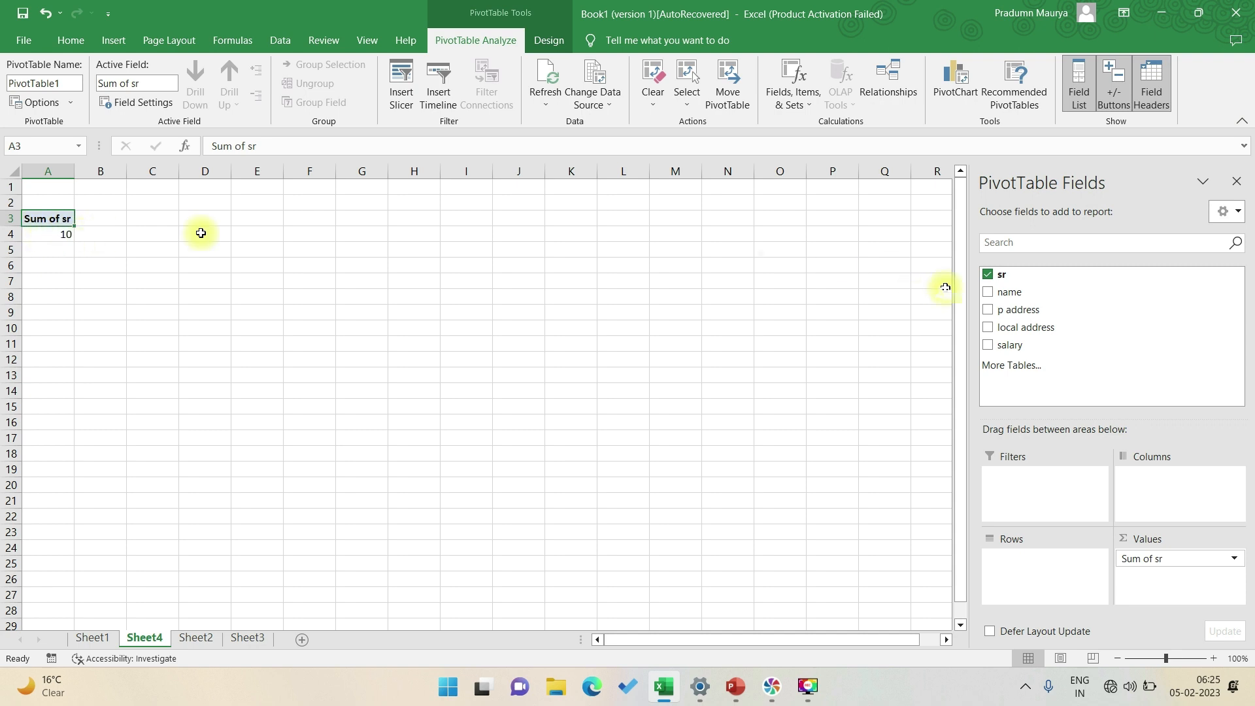
left_click(988, 293)
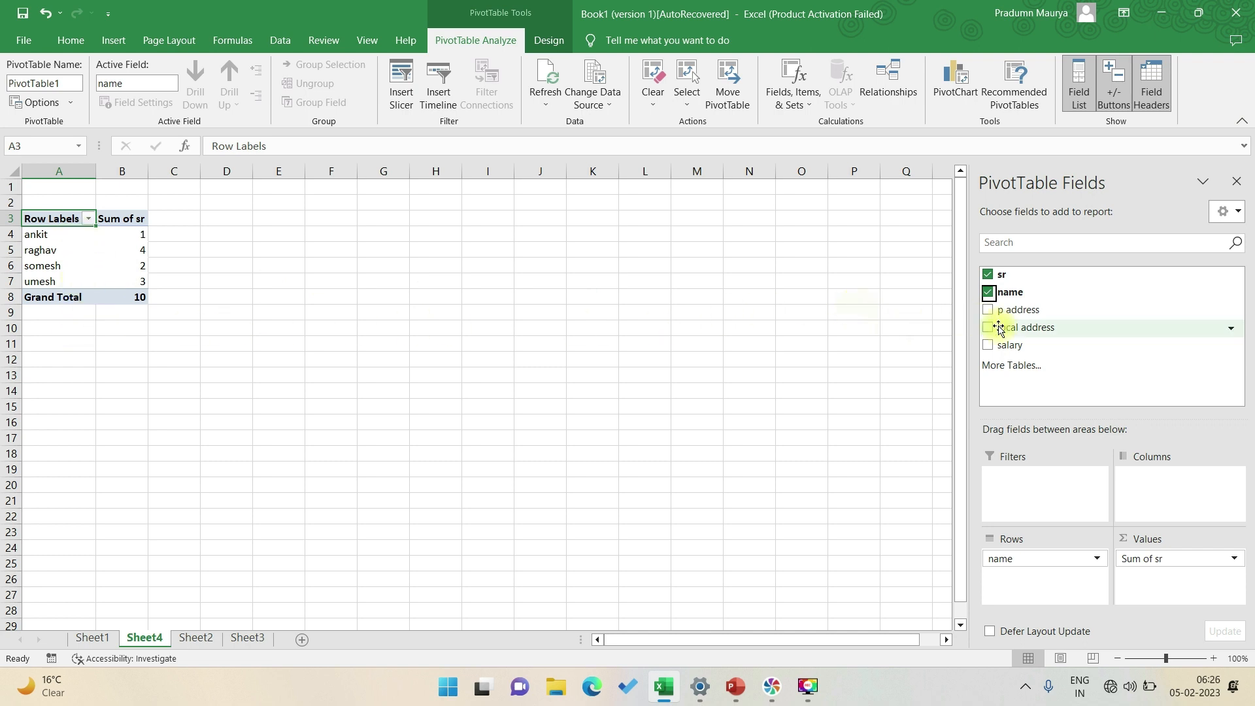
left_click(987, 312)
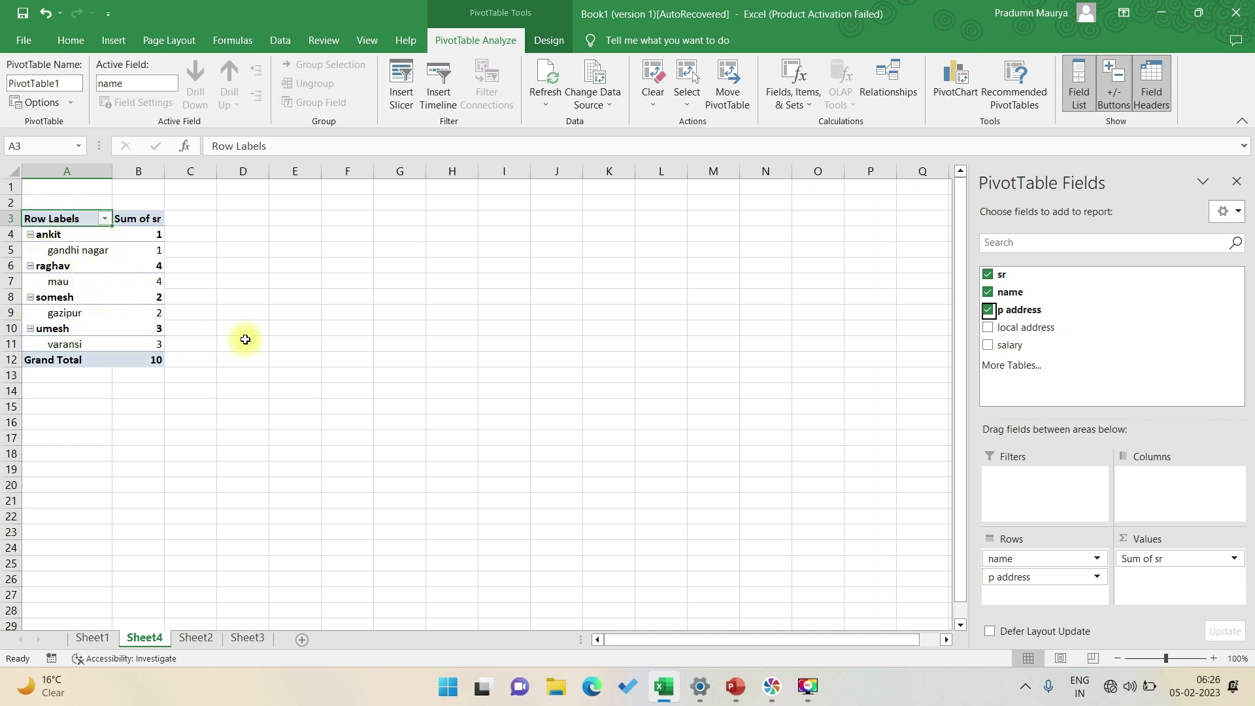
left_click(988, 327)
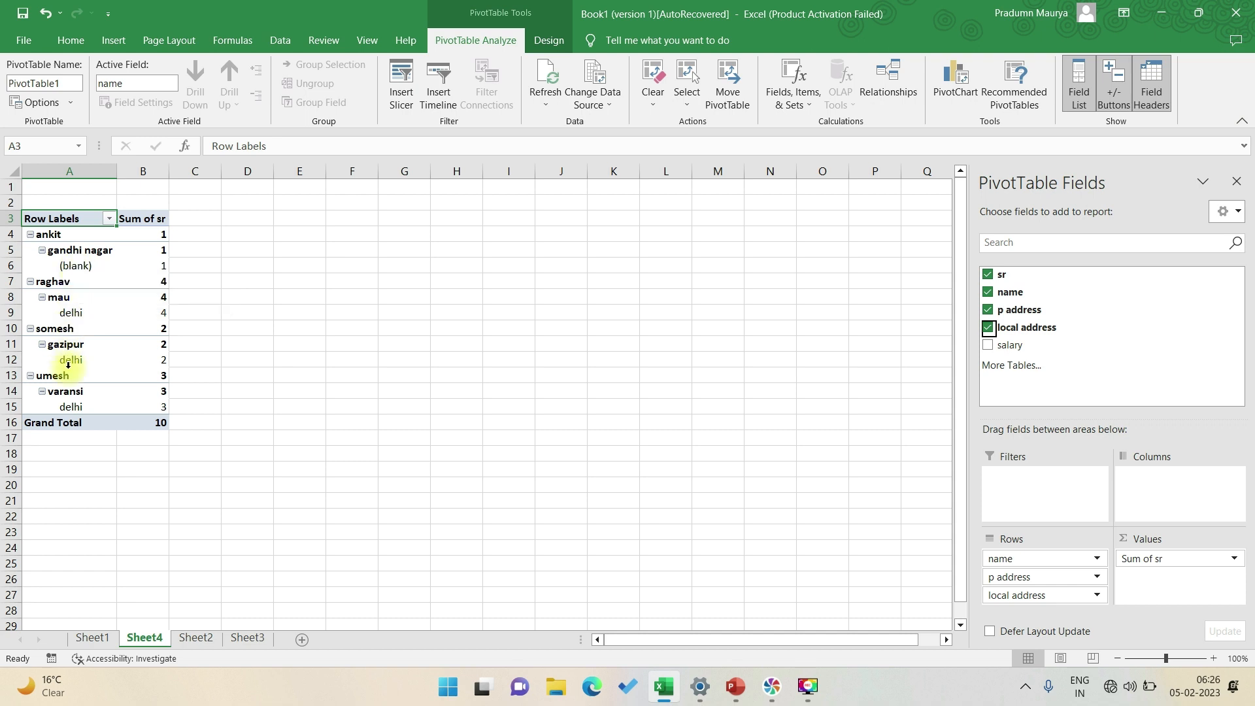
left_click(988, 347)
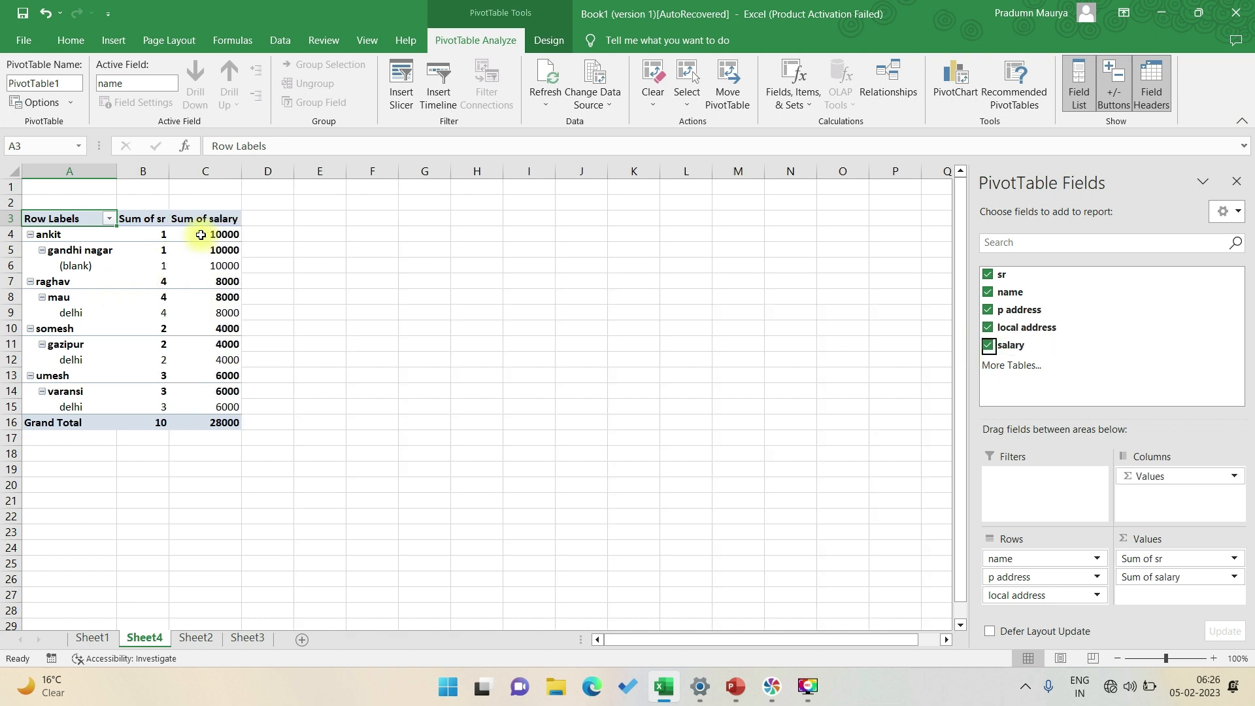
Examine the PivotTable's name and the active field for different cells of the report
mouse_move(187, 296)
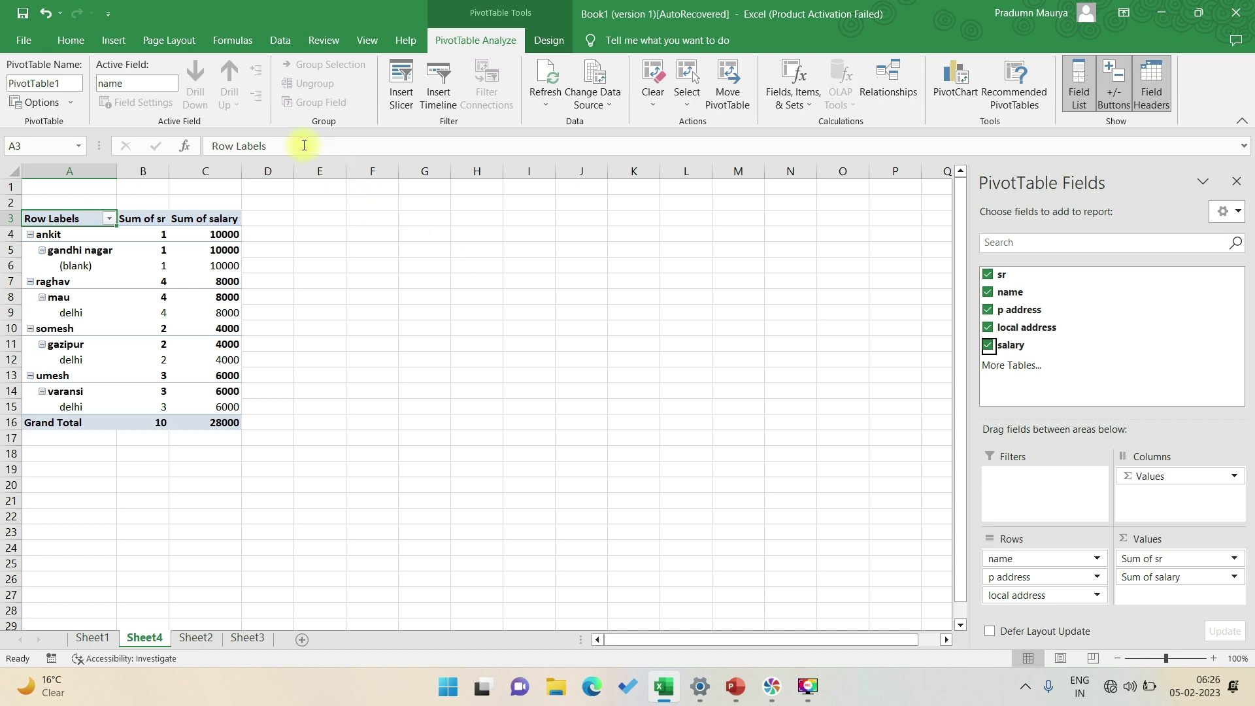
left_click(62, 83)
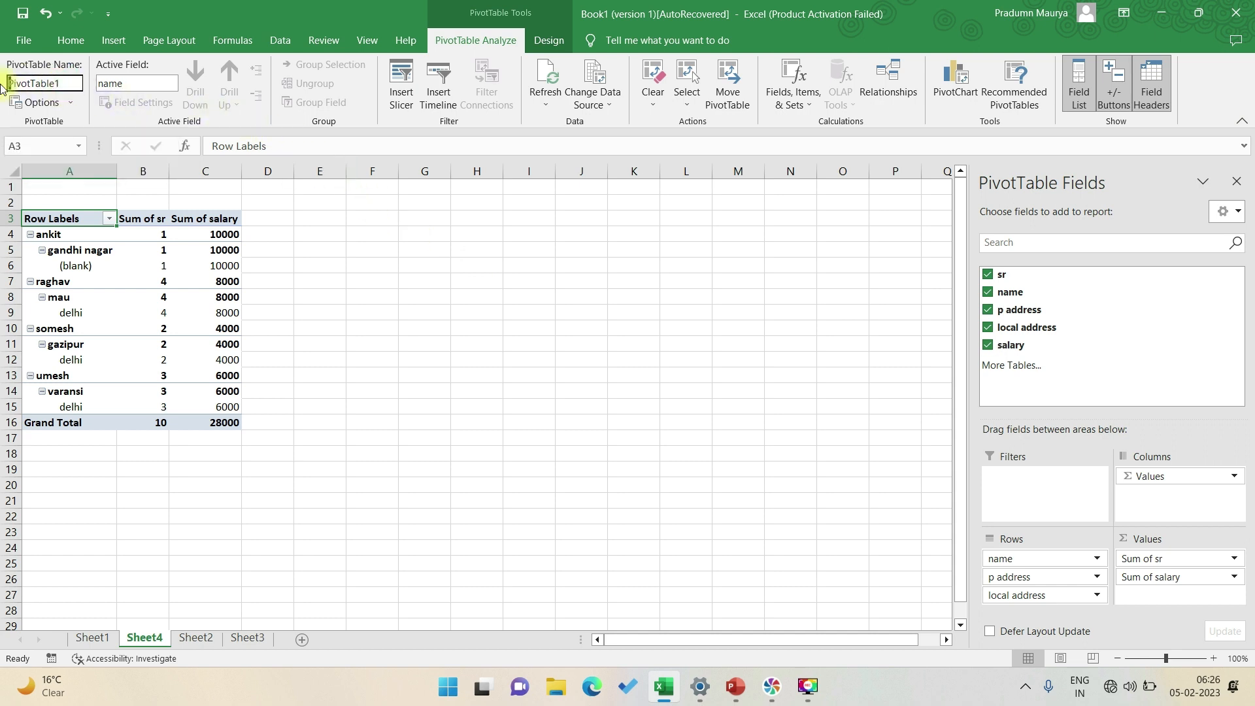
key("BackSpace")
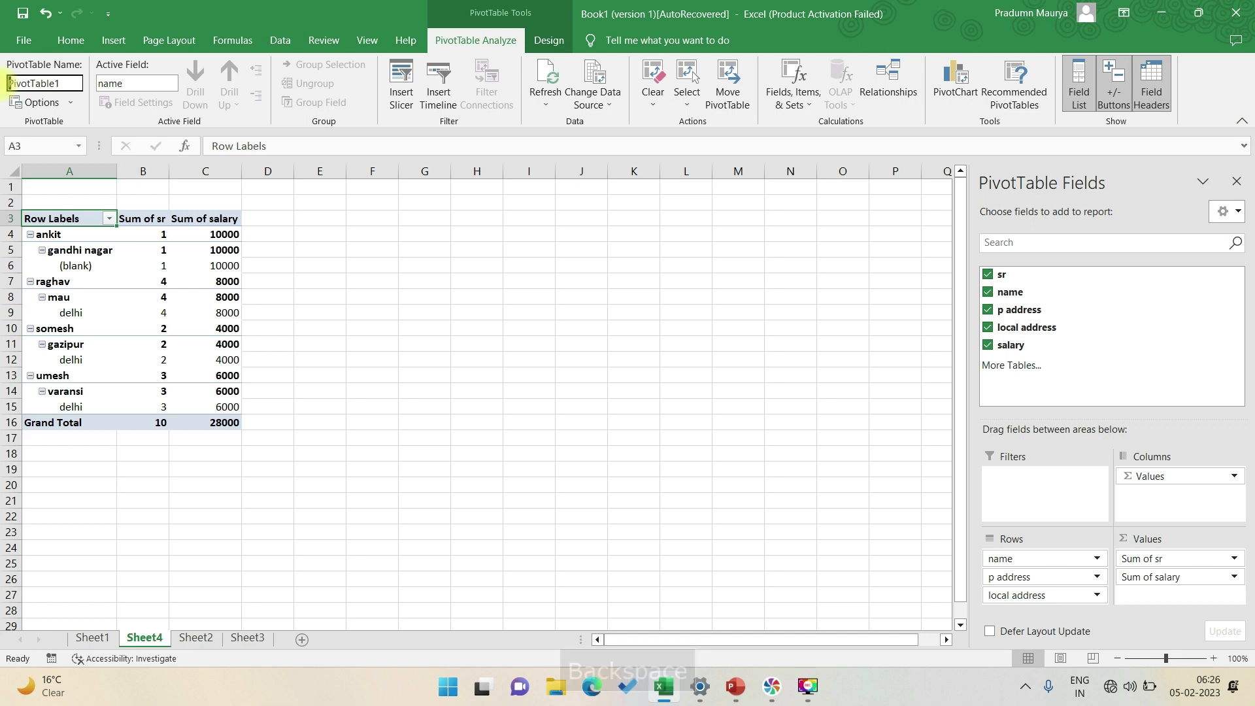
left_click(131, 83)
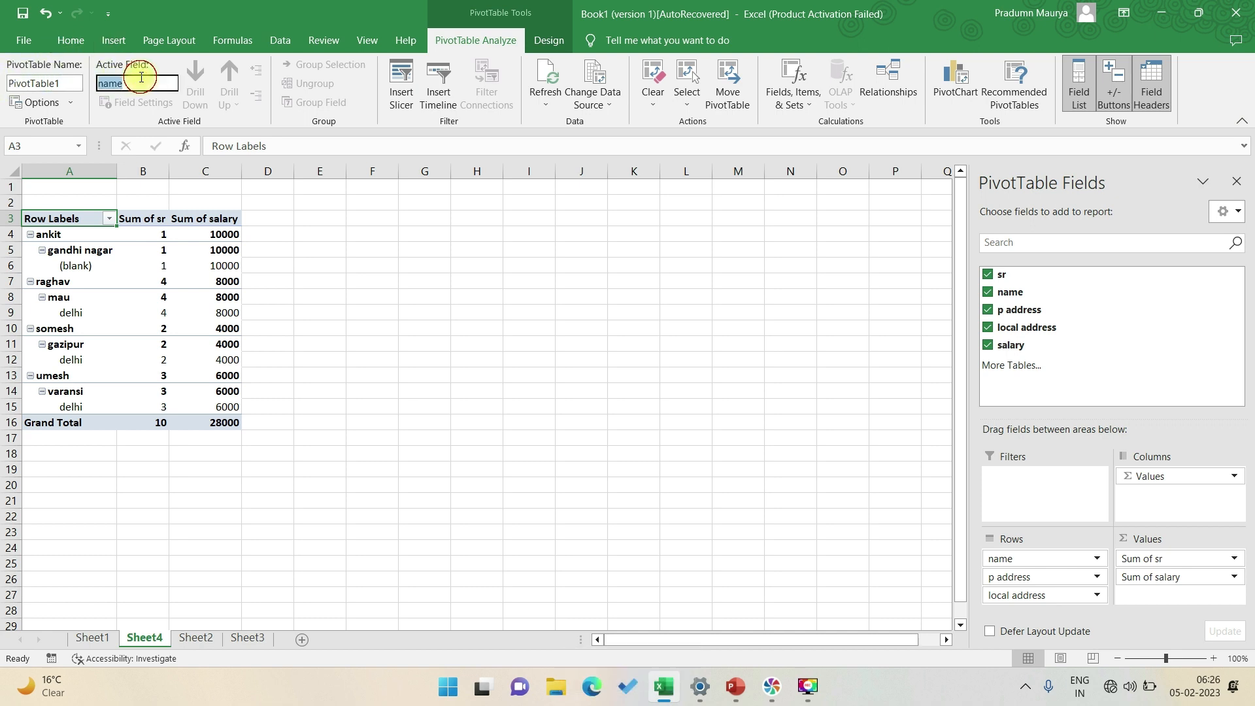
left_click(129, 270)
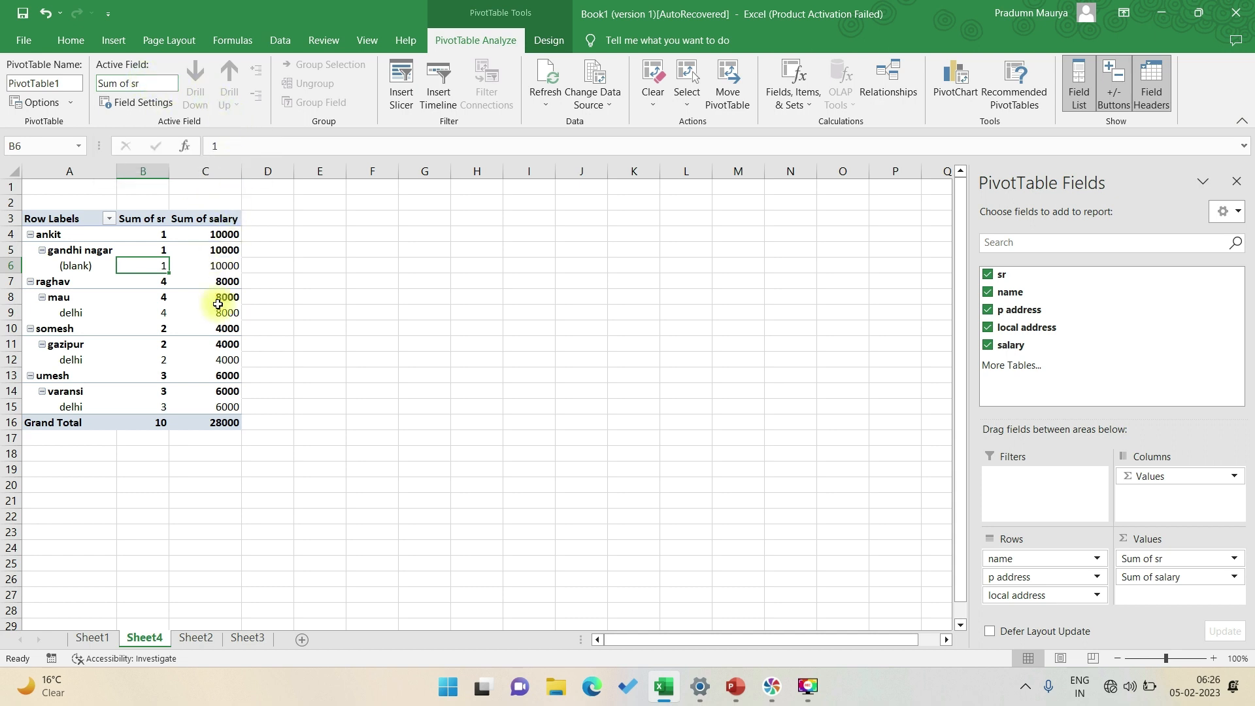
left_click(222, 281)
left_click(45, 257)
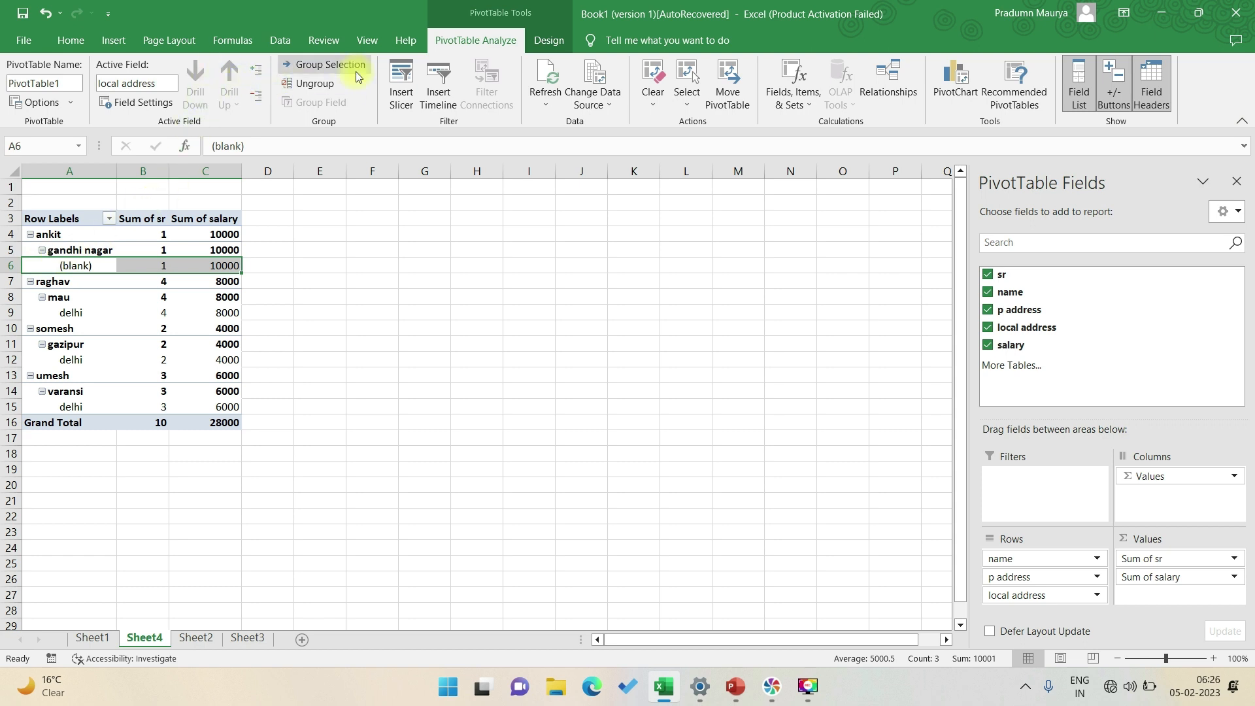
Insert slicers for the sr and name fields, and place the name slicer to the right of the sr slicer
left_click(394, 106)
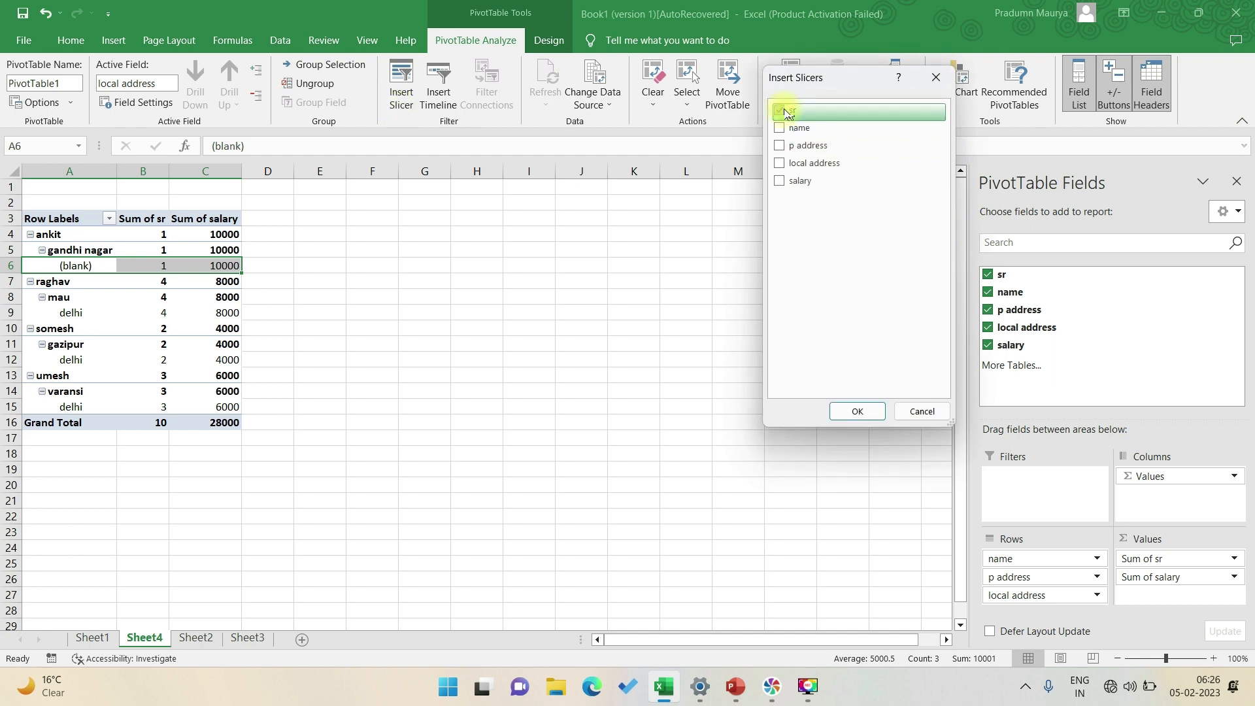
left_click(787, 131)
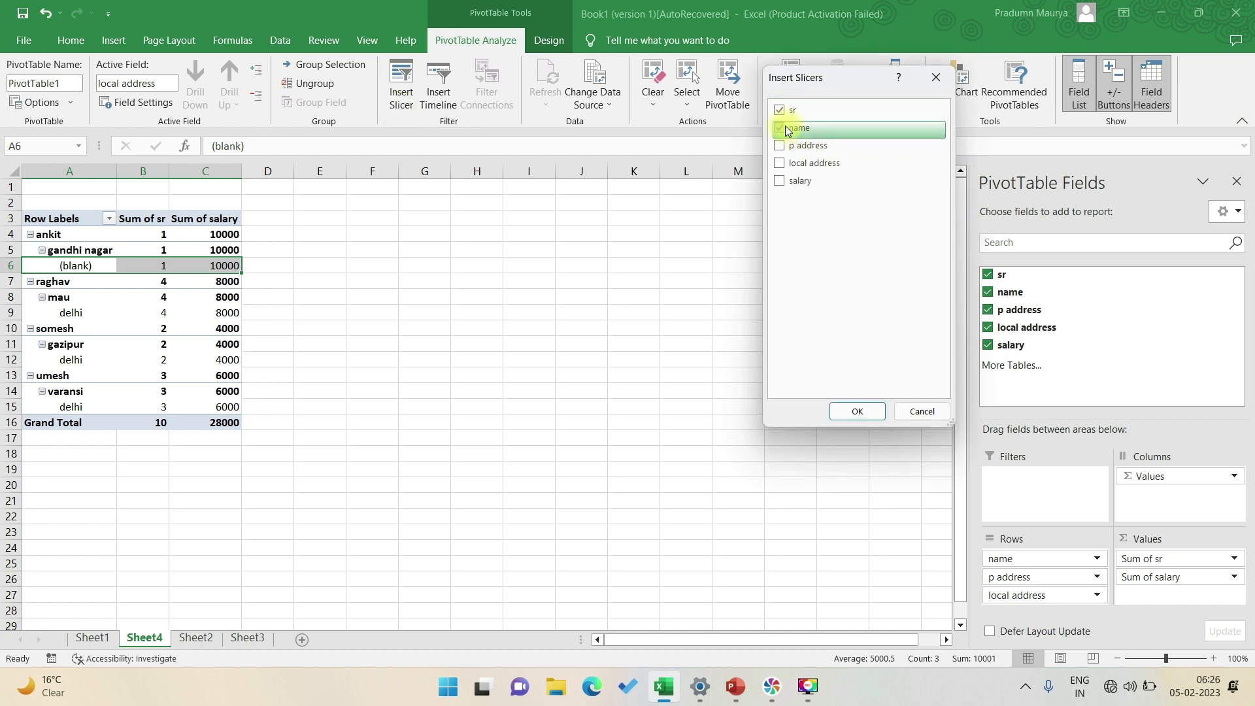
left_click(857, 410)
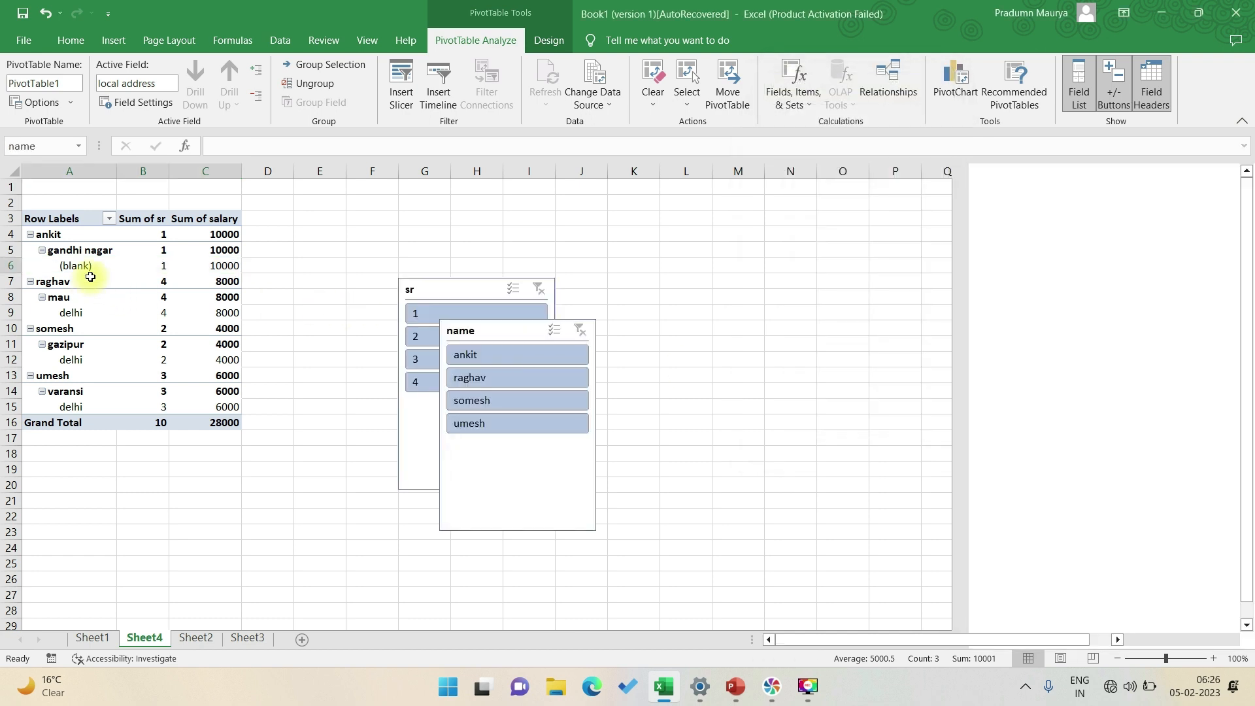
left_click_drag(495, 330, 616, 287)
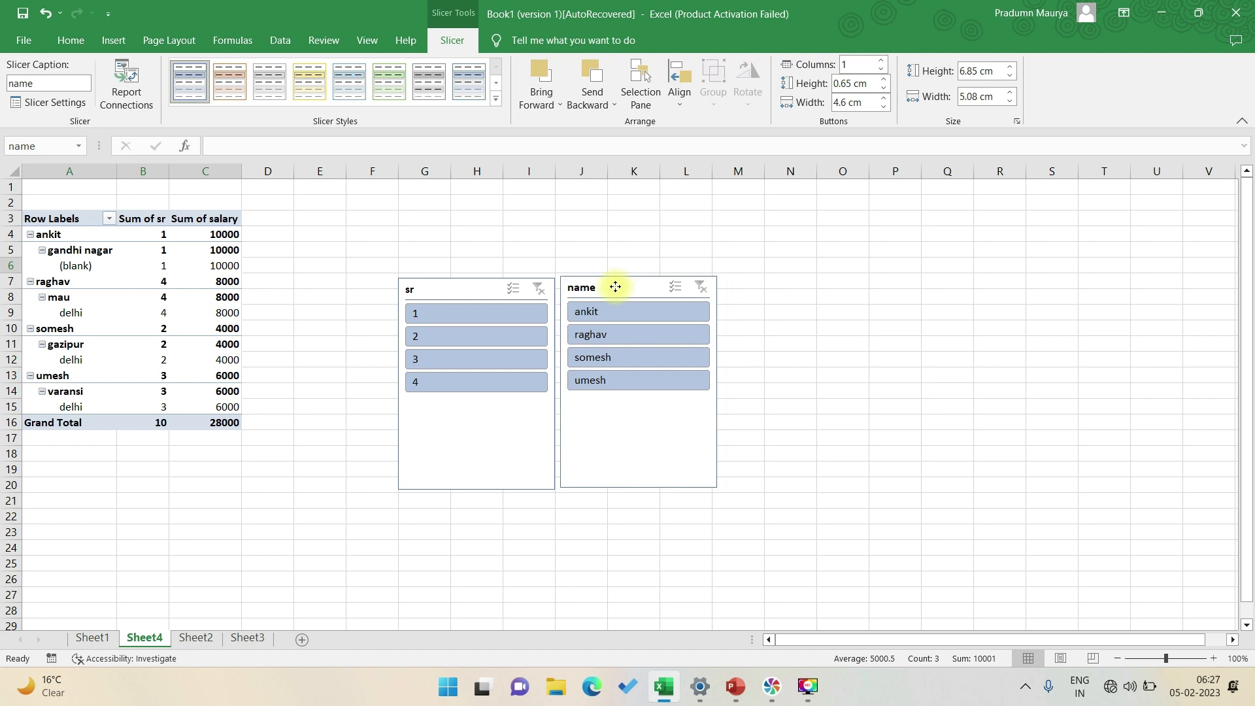
left_click(888, 324)
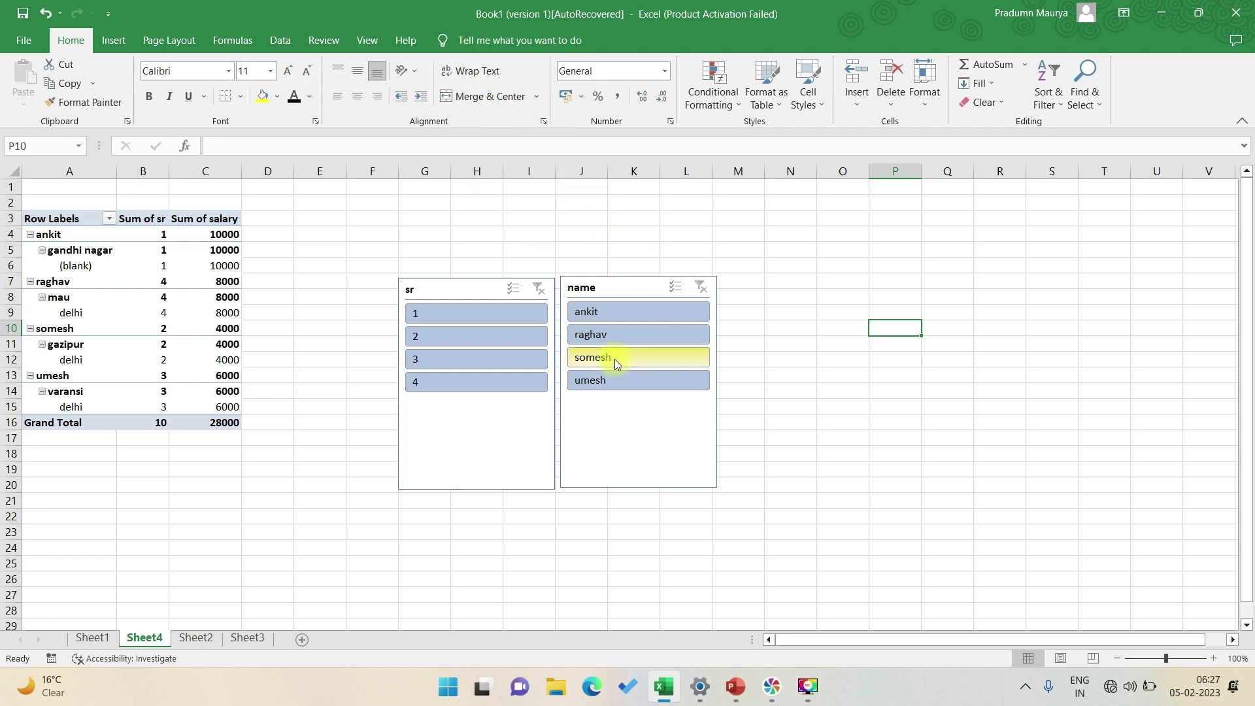
left_click(597, 288)
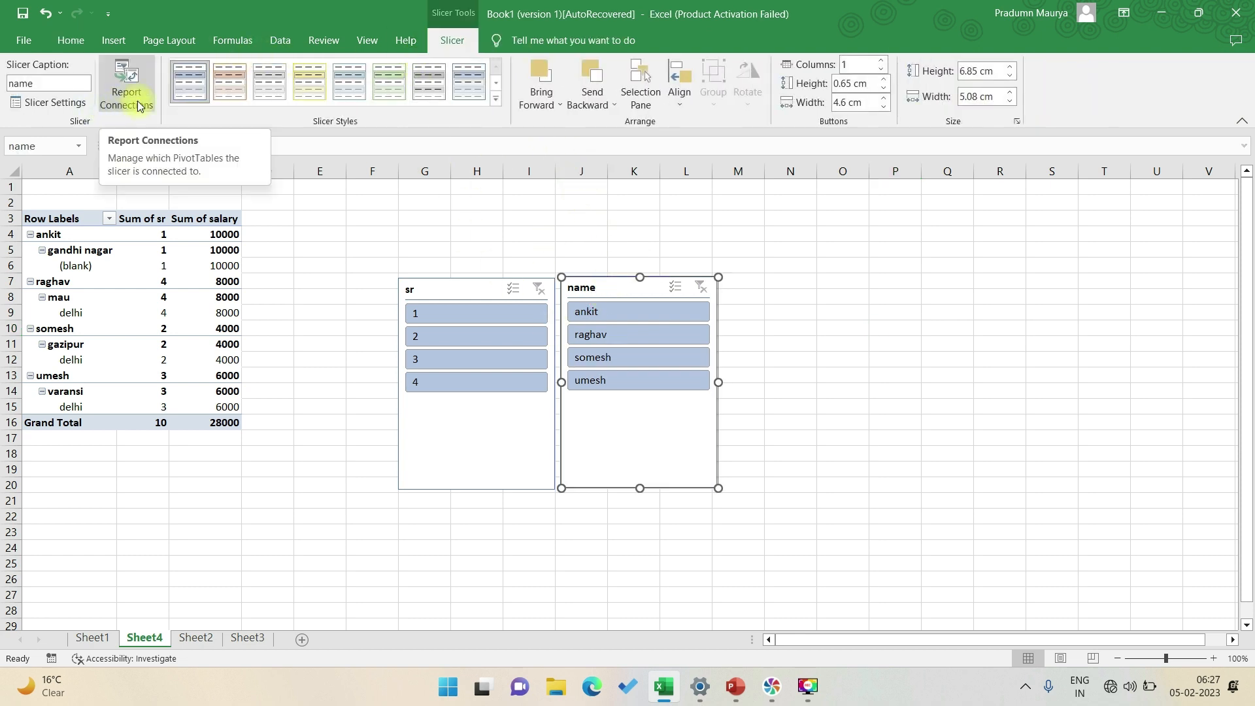
left_click(406, 40)
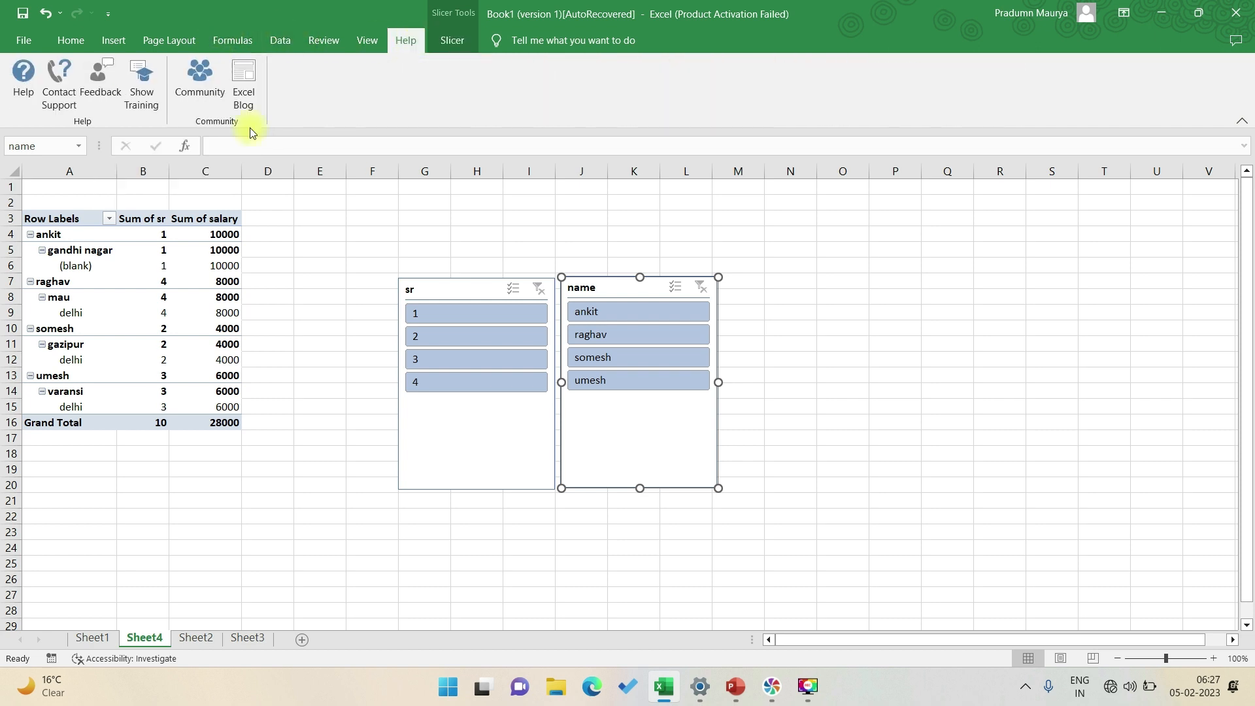
Insert slicers for the p address, local address and salary fields, and place the salary slicer to the right of the name slicer
left_click(192, 310)
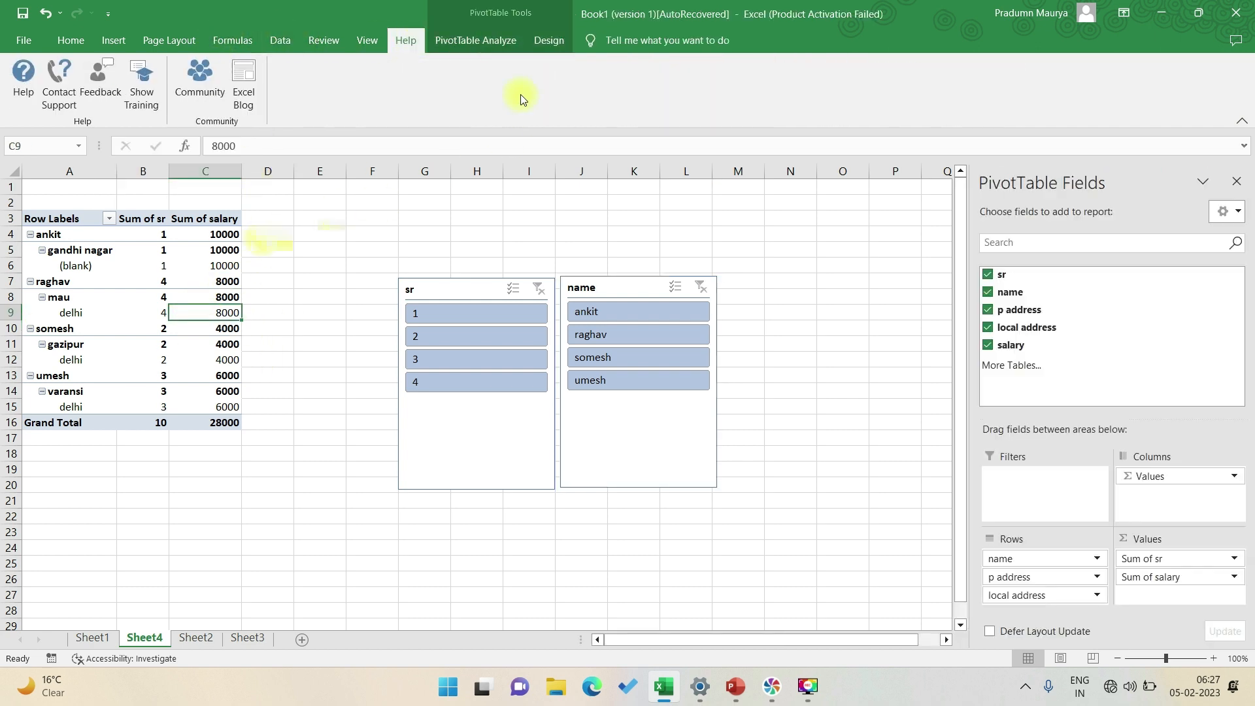
left_click(507, 41)
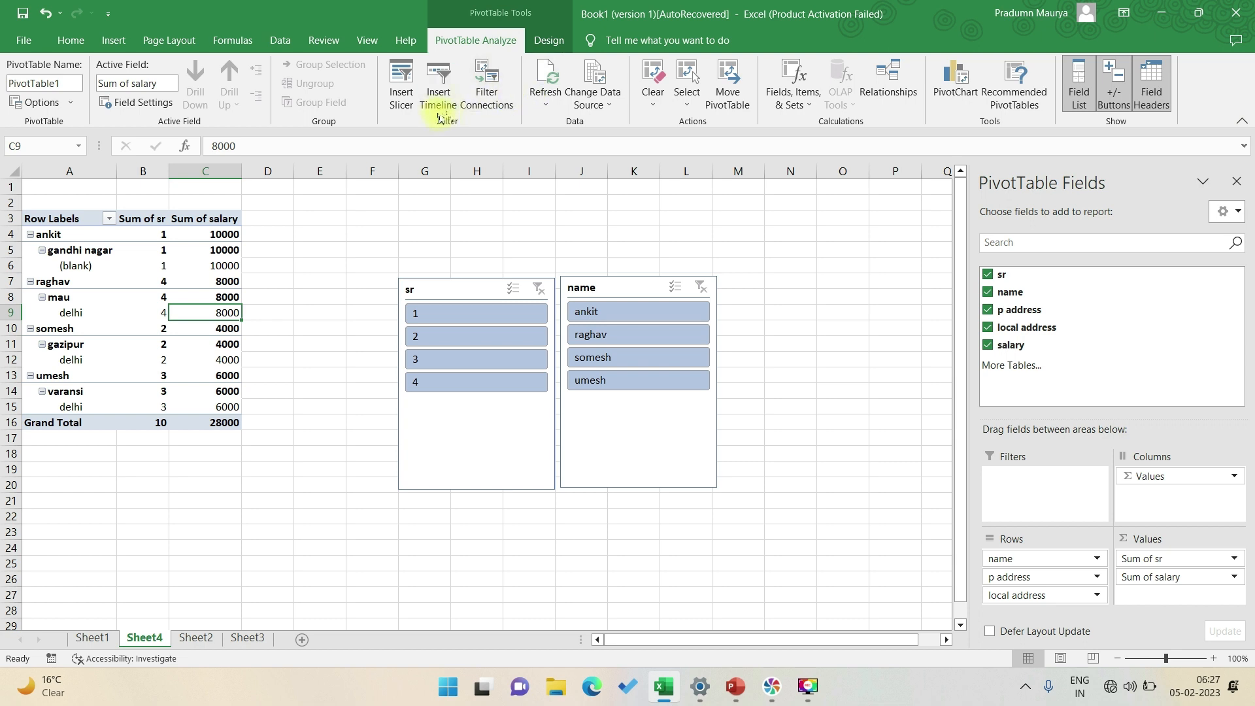
left_click(402, 82)
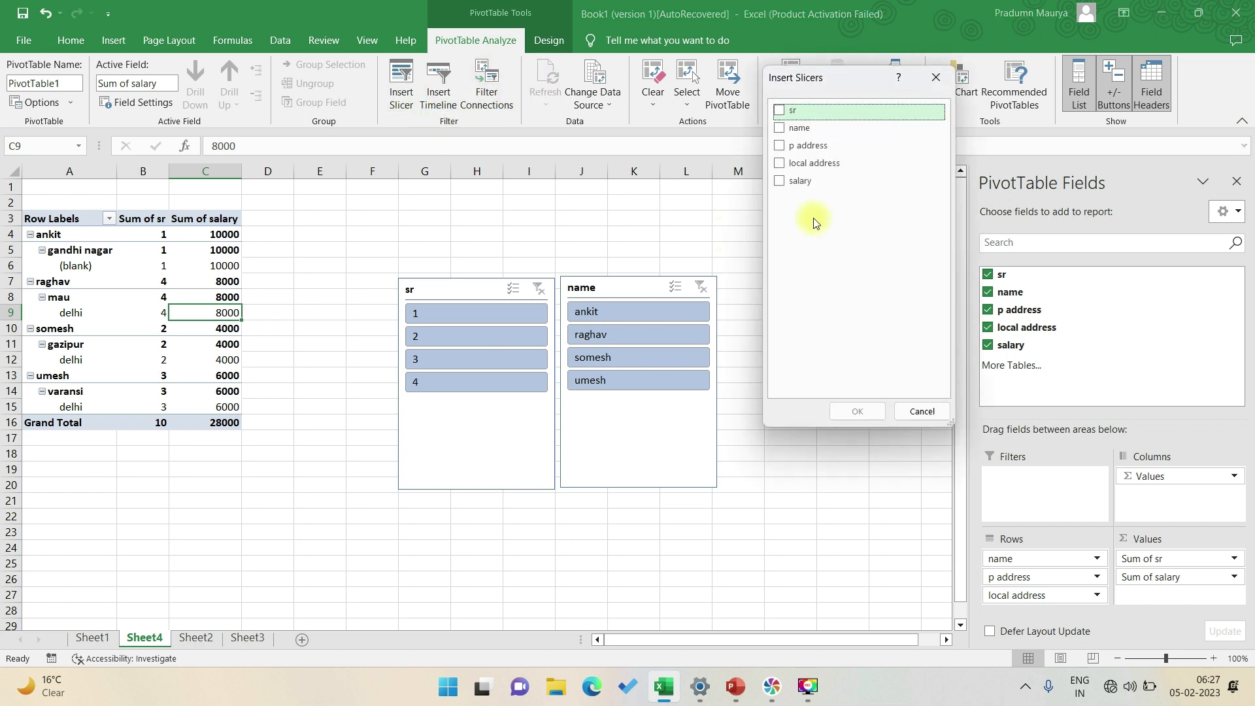
left_click(779, 145)
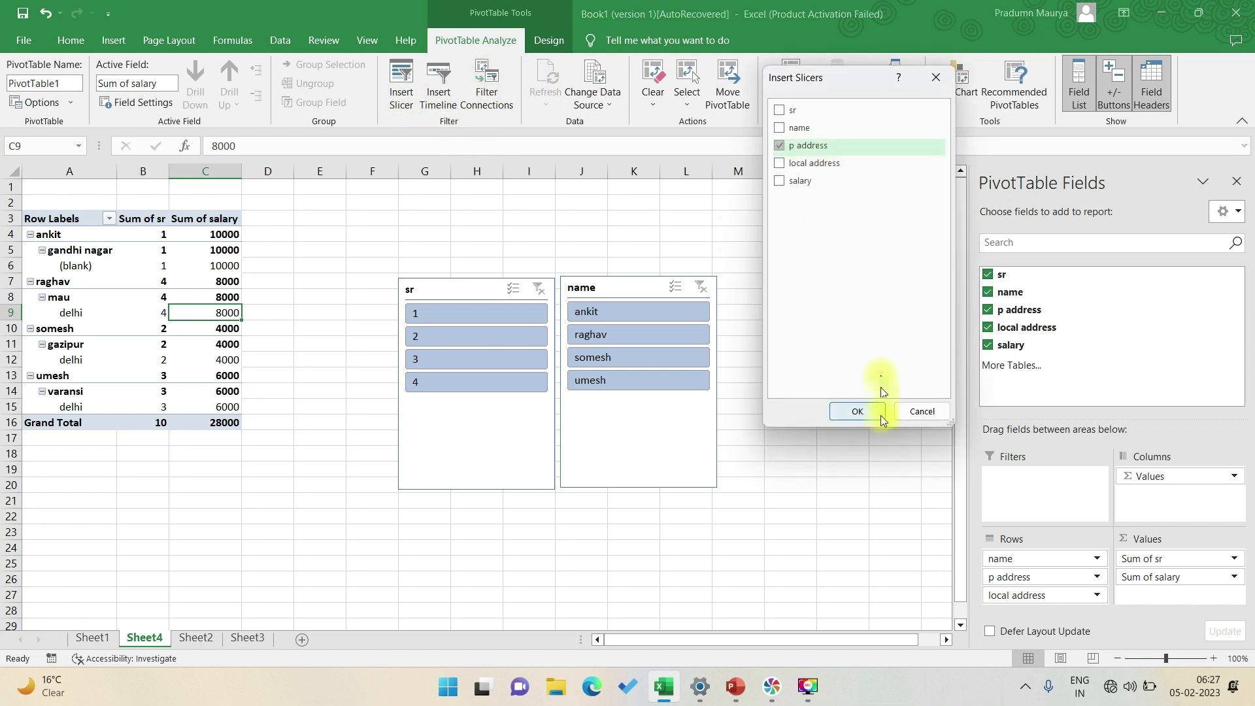
left_click(778, 180)
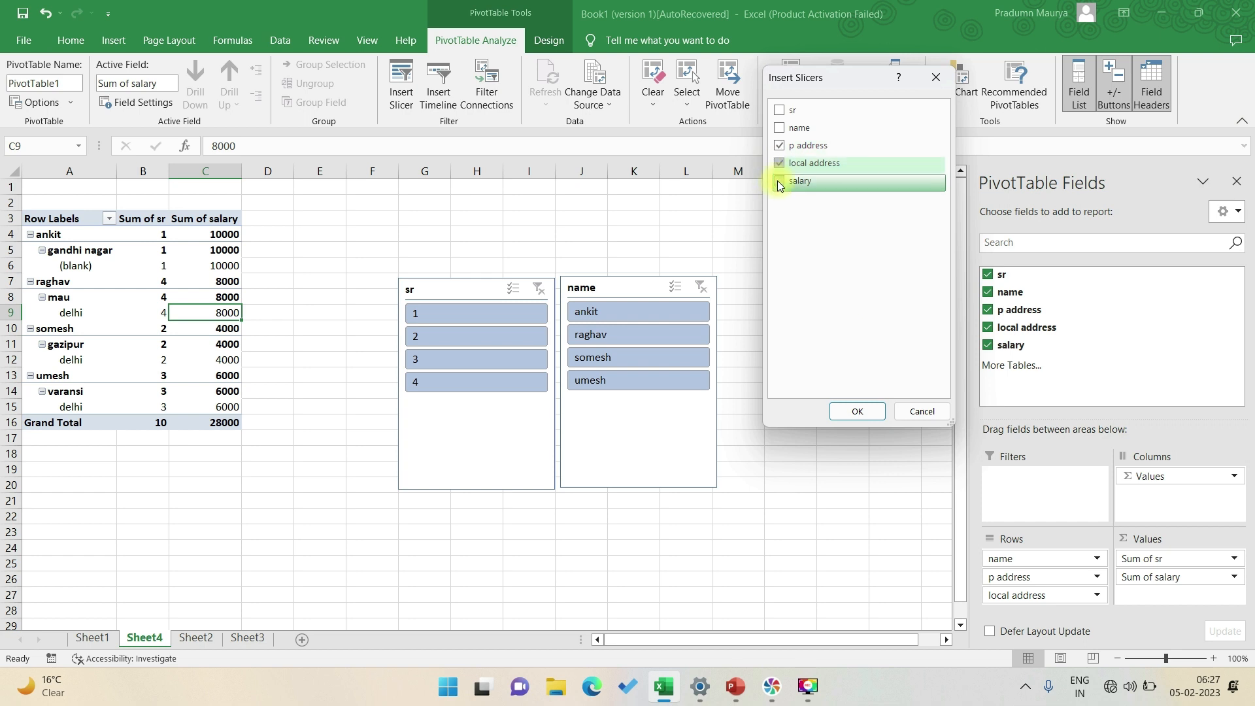
left_click(857, 411)
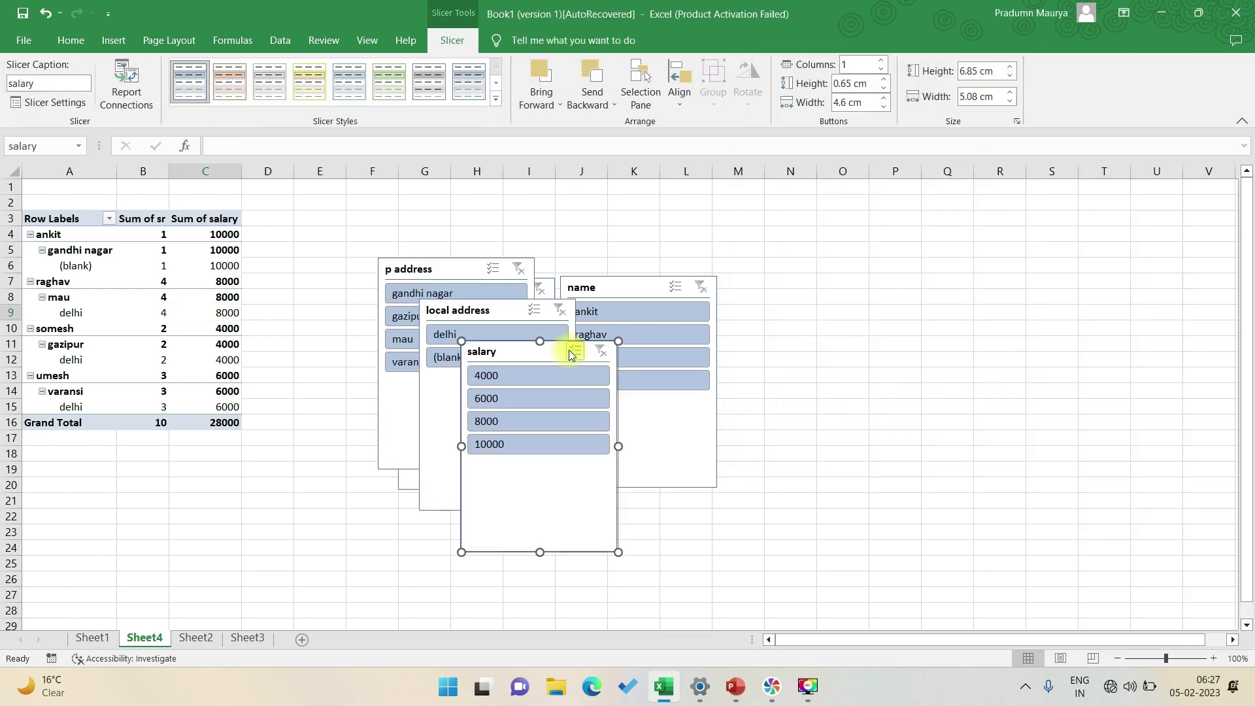
left_click_drag(542, 343, 803, 283)
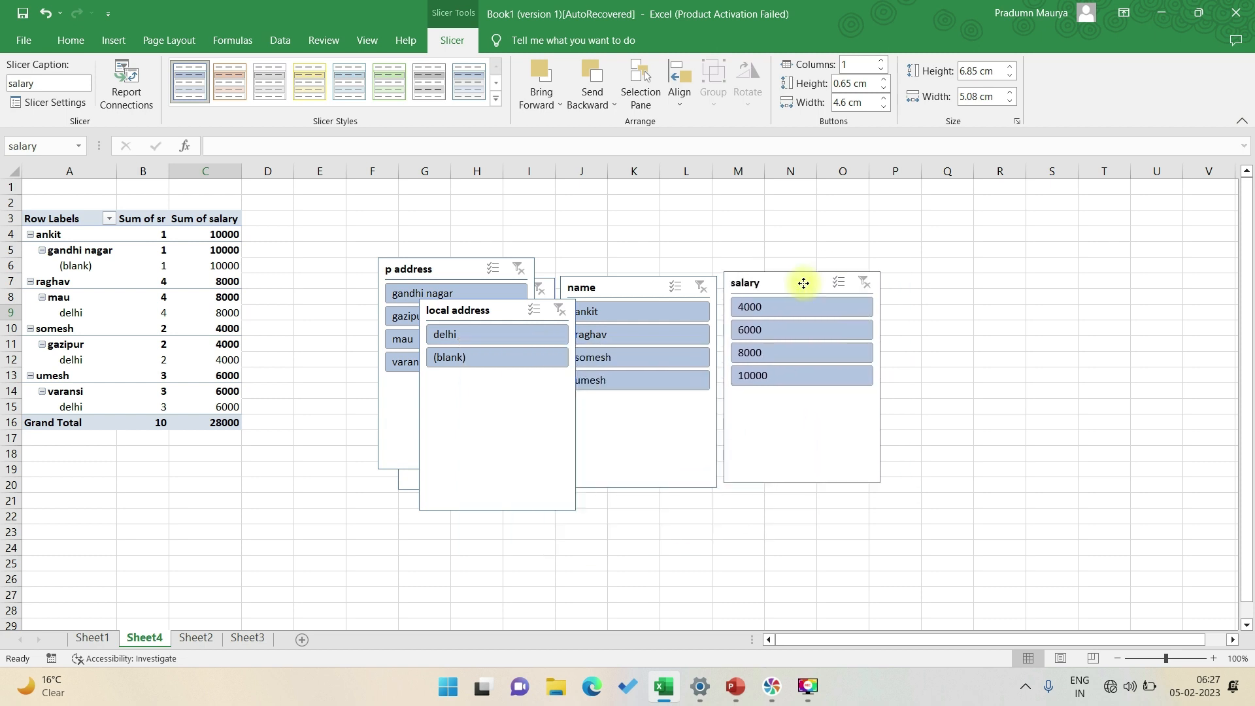
Place the local address slicer to the right of the salary slicer, and the p address slicer to the right of the local address slicer
left_click_drag(513, 308, 975, 273)
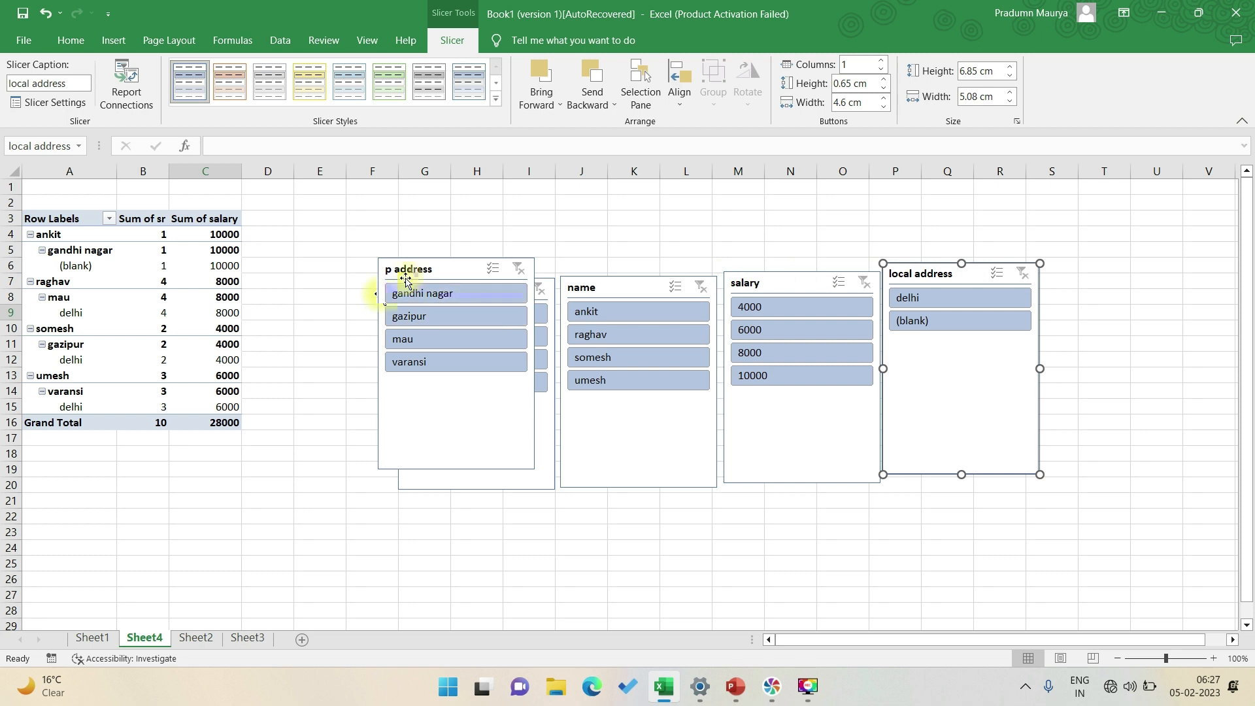
left_click_drag(414, 273, 1090, 275)
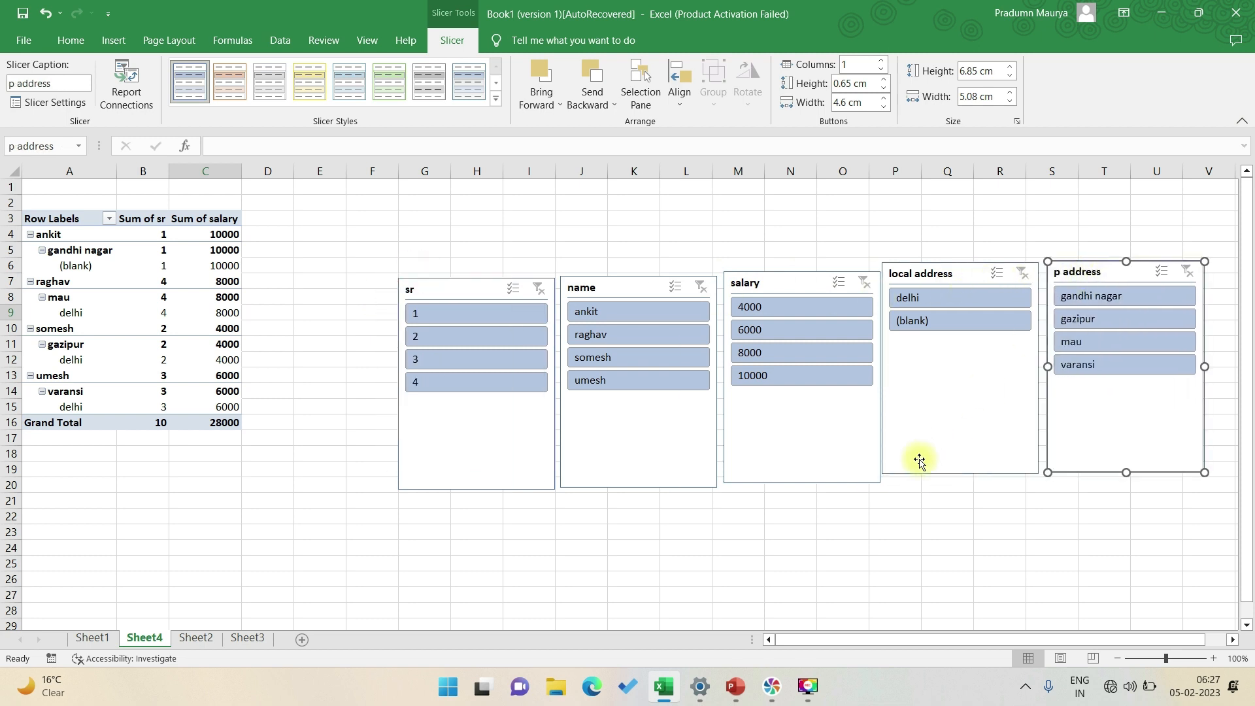
left_click(899, 521)
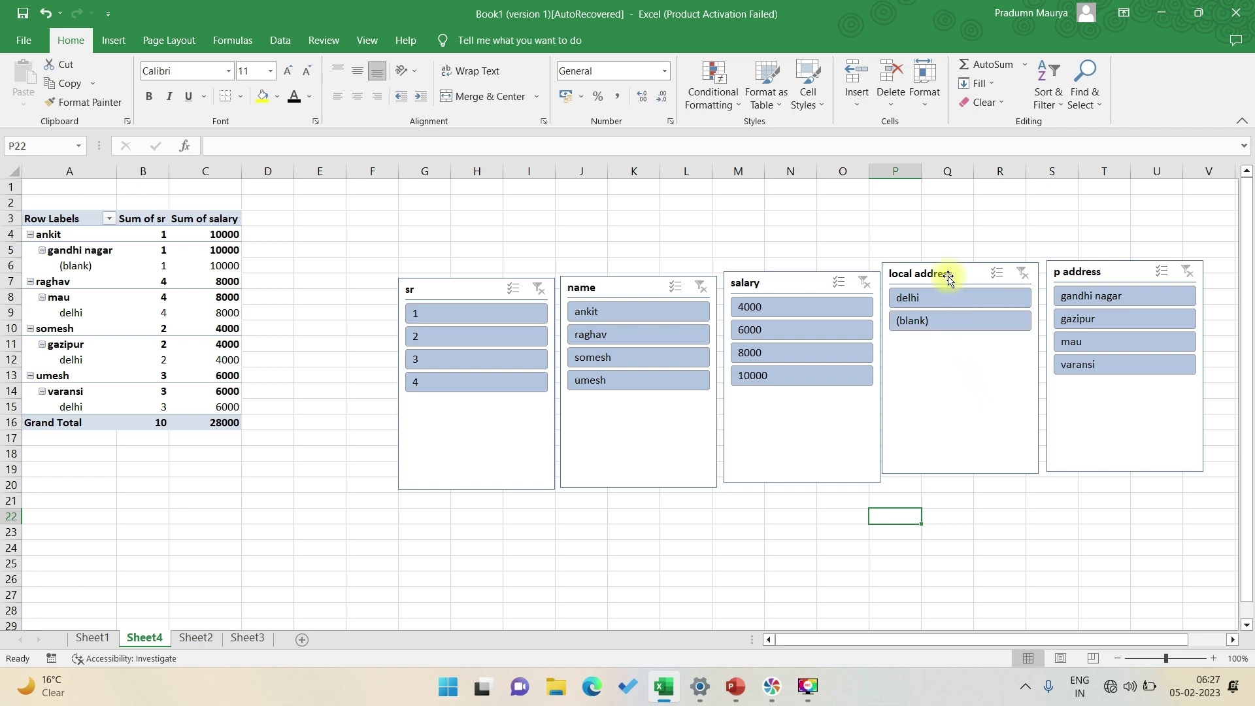
left_click_drag(948, 276, 947, 278)
left_click(818, 214)
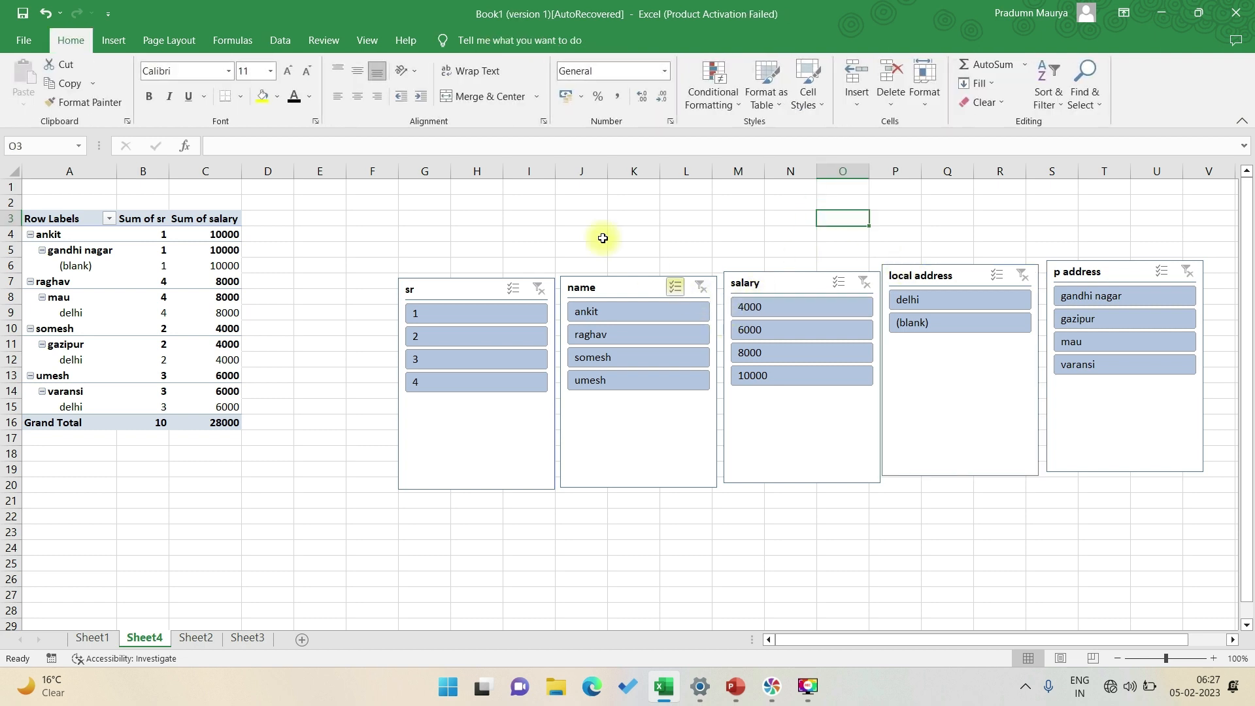
Apply the dark light-blue slicer style to the name slicer
left_click(621, 286)
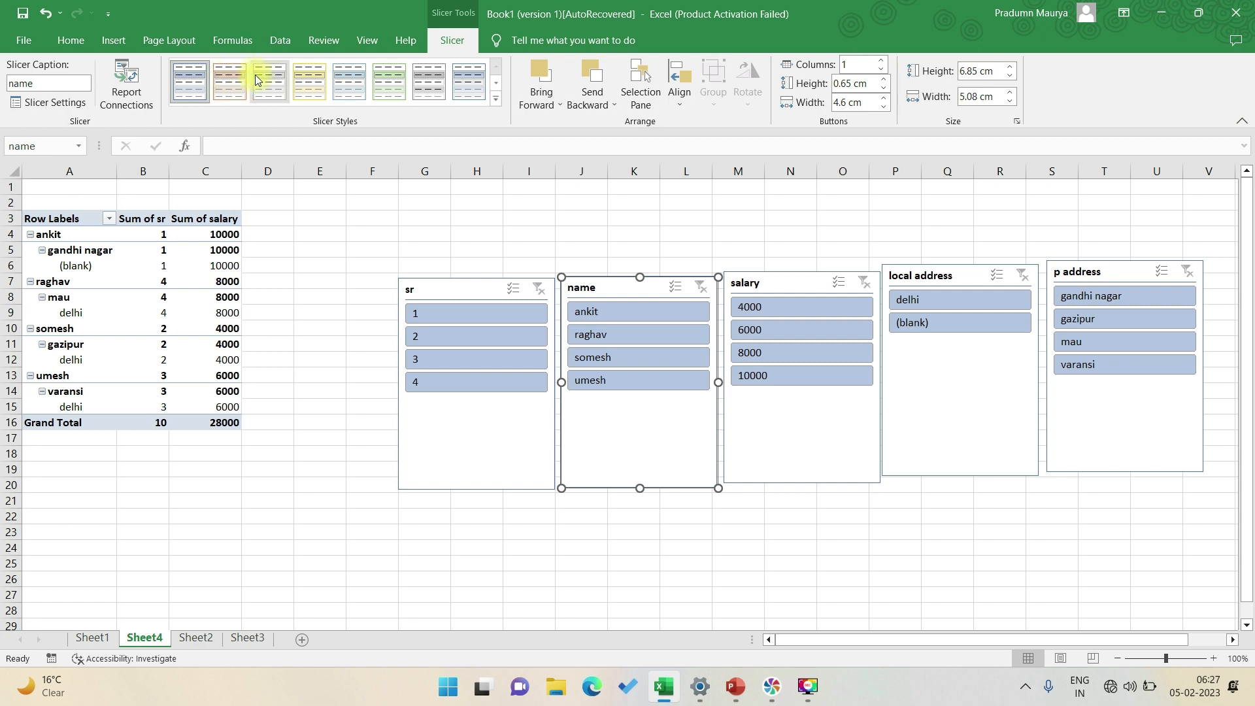
left_click(494, 100)
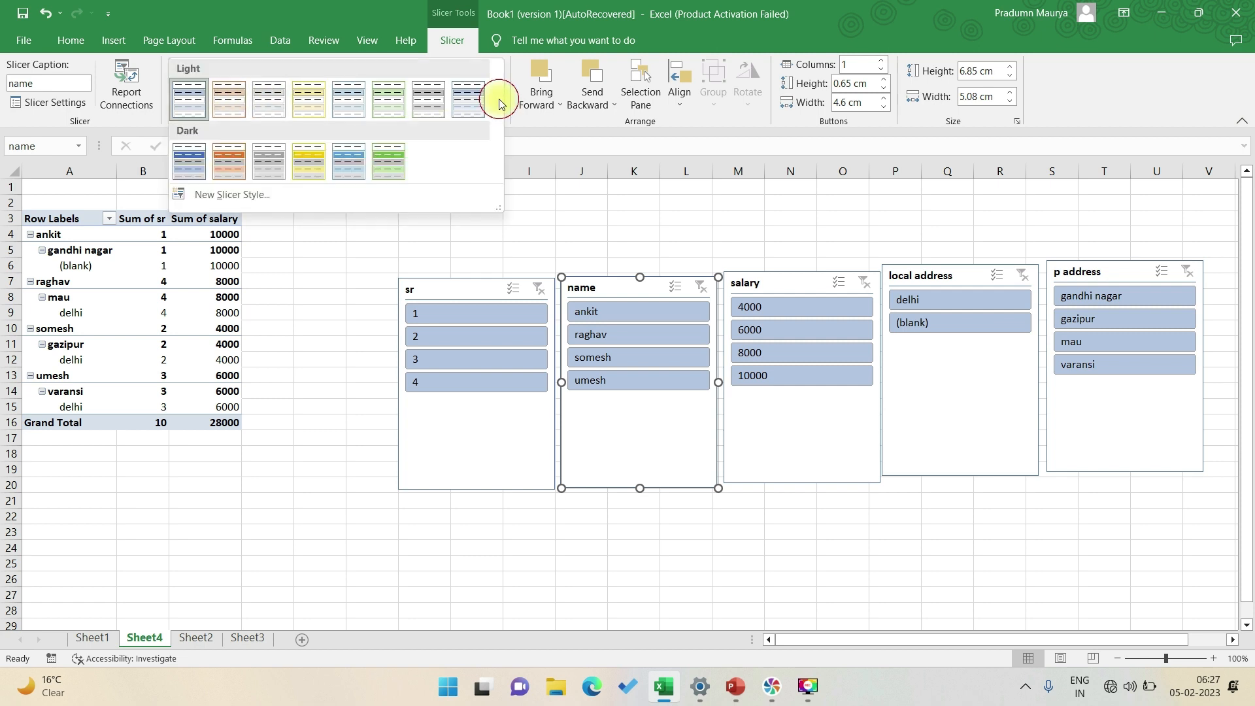
left_click(338, 165)
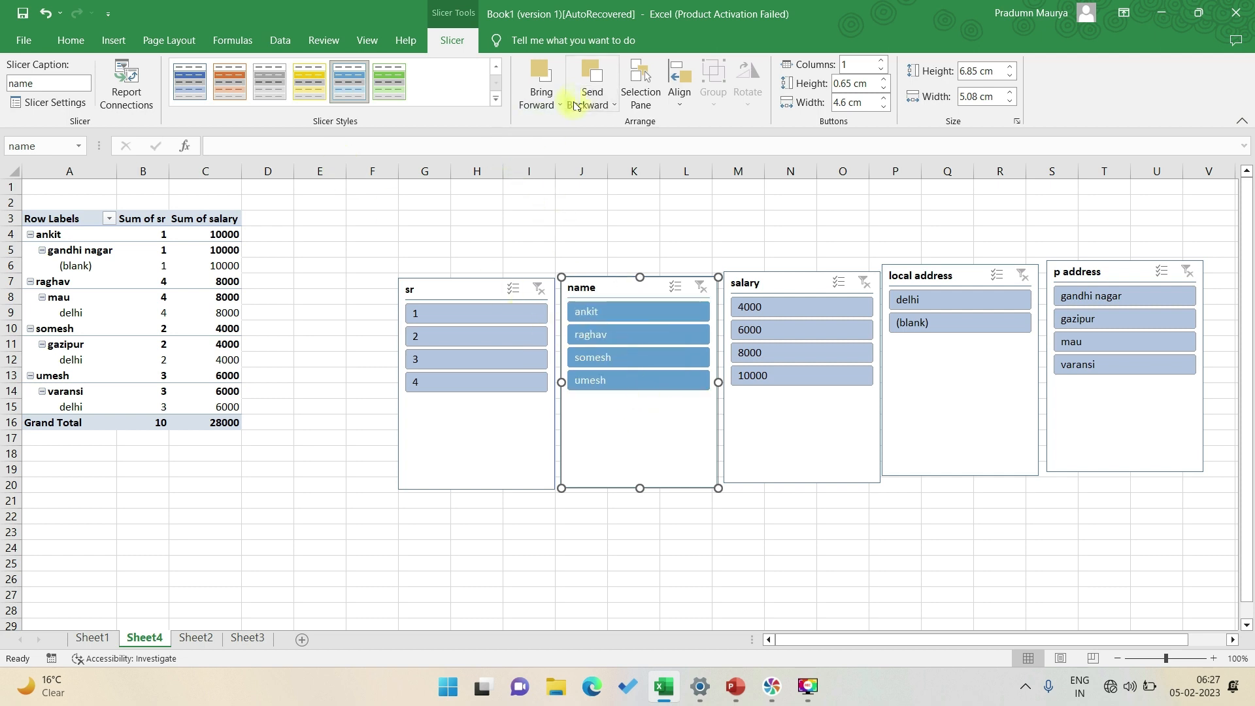
Overlap the name slicer with the sr slicer, and bring the sr slicer to the front
left_click_drag(627, 288, 579, 283)
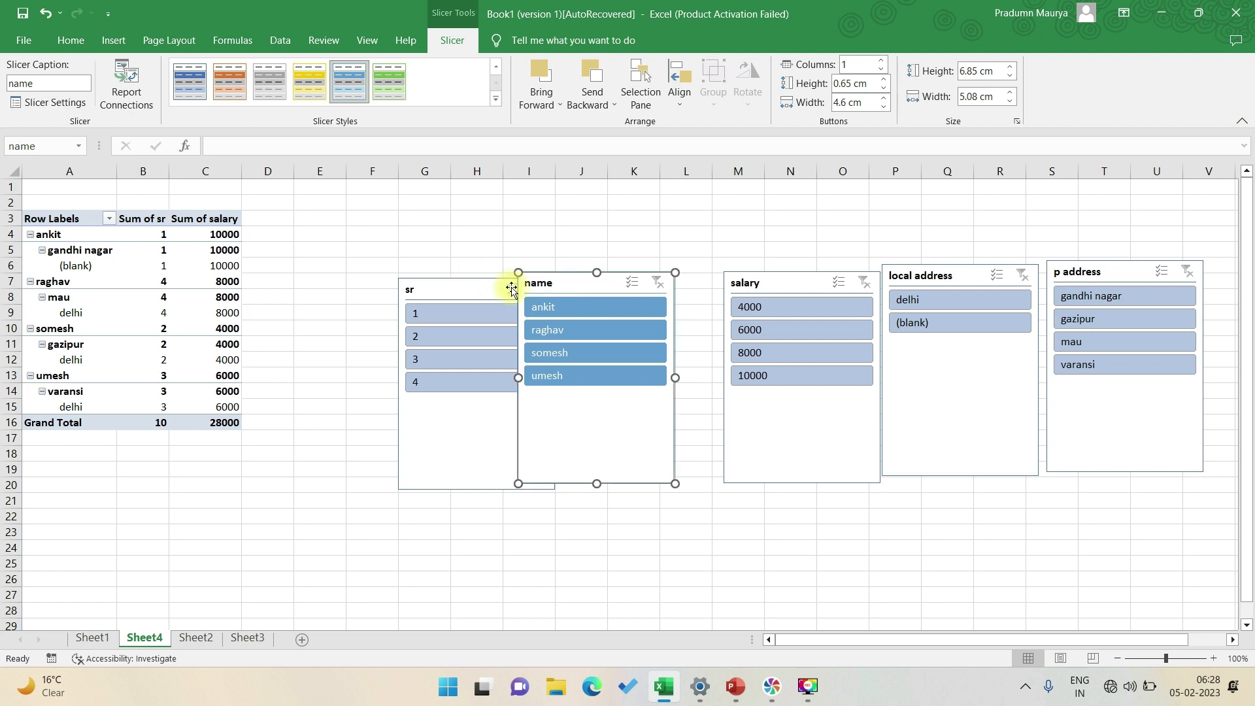
left_click(445, 288)
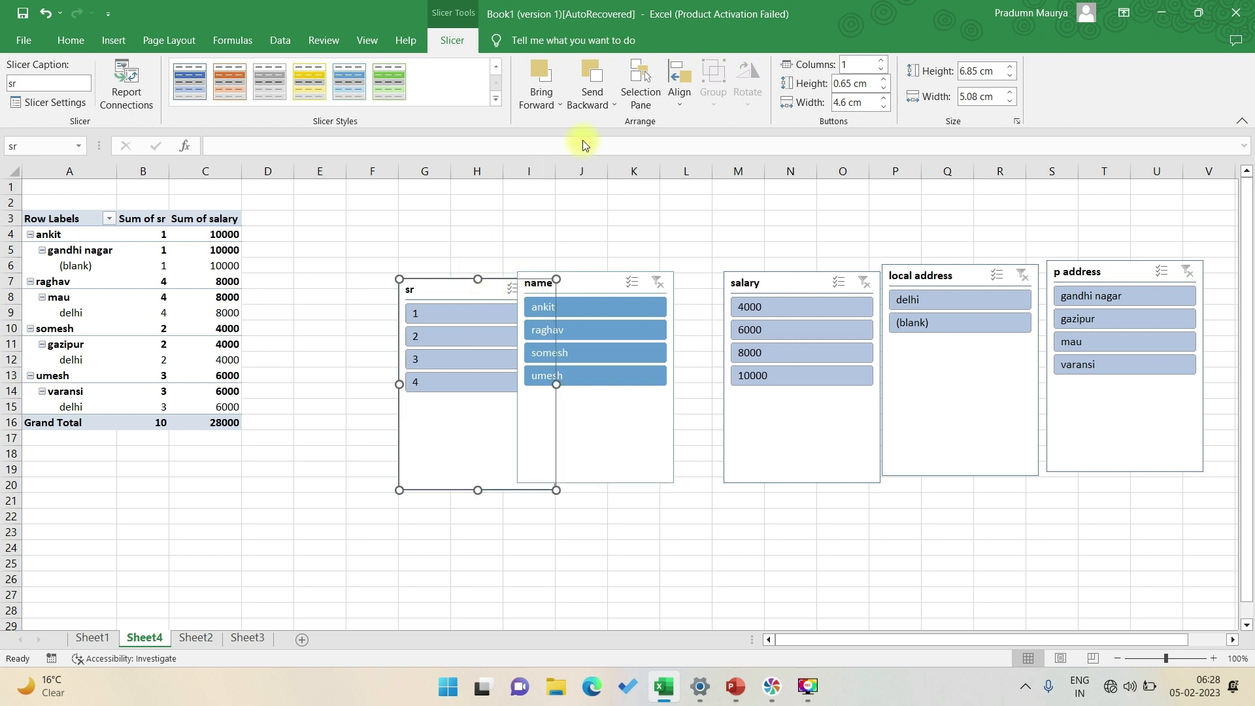
left_click(559, 104)
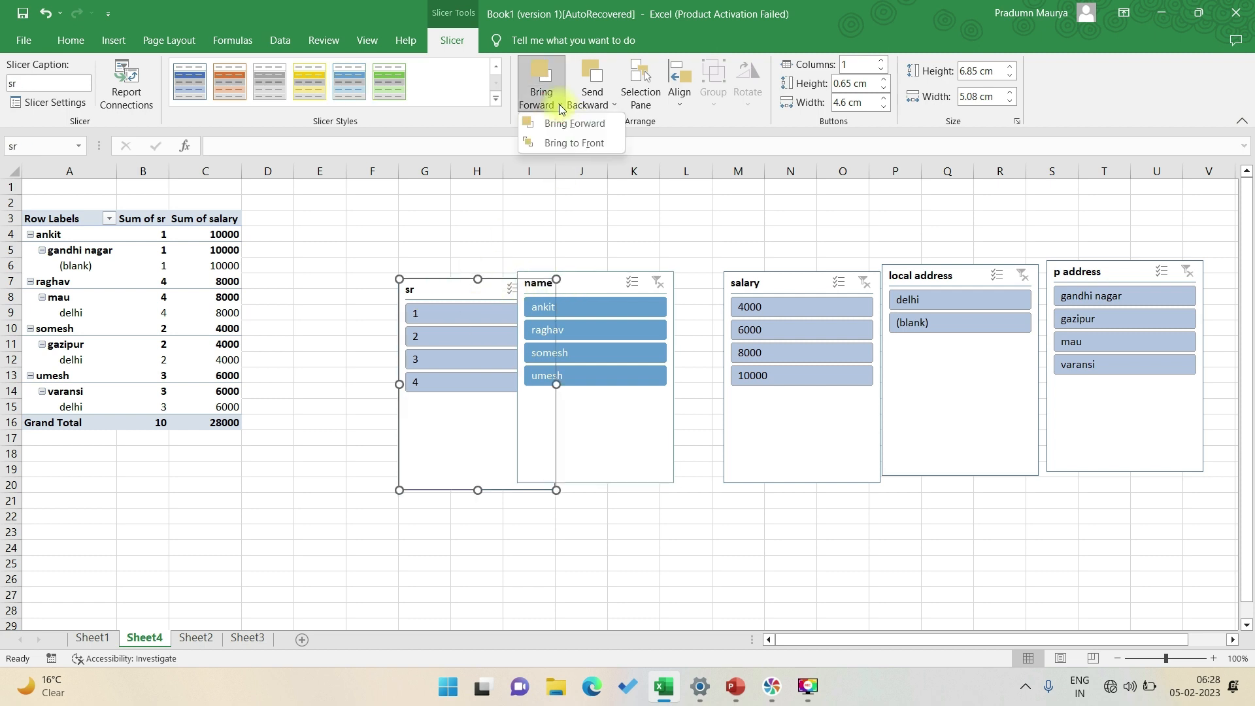
left_click(577, 145)
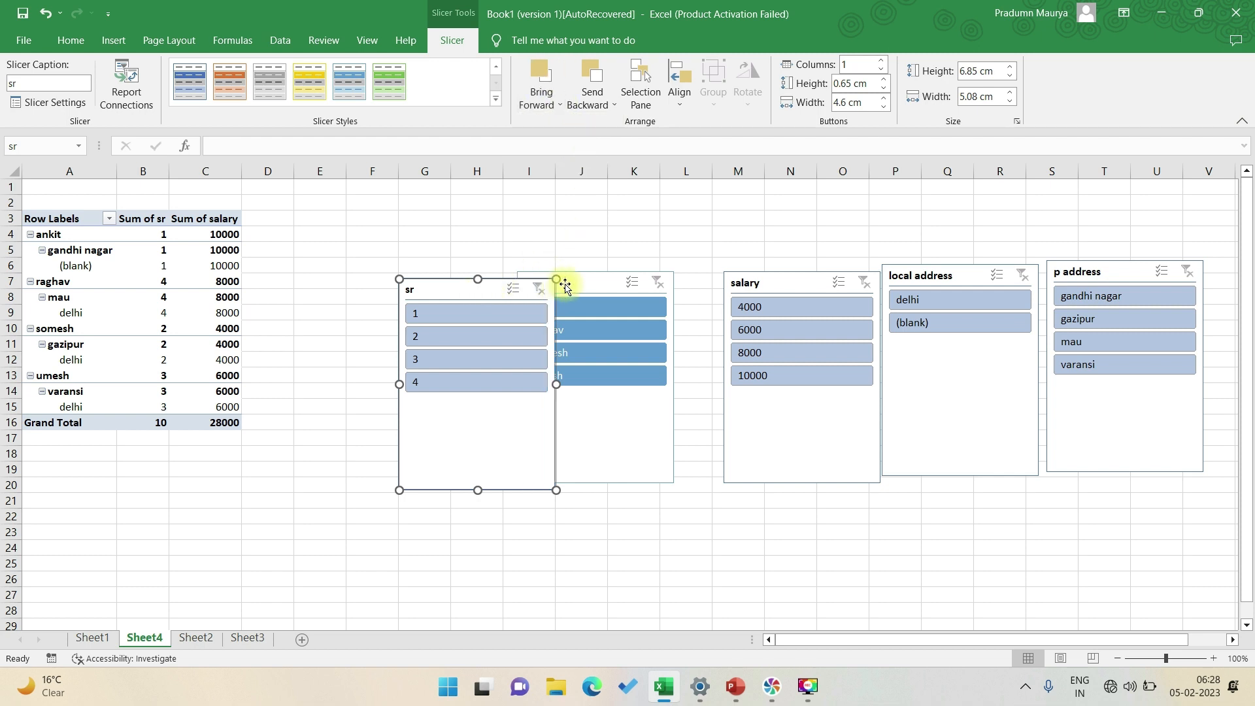
Move the salary and sr slicers so both overlap the name slicer, and send the sr slicer to the back
left_click_drag(785, 291, 667, 296)
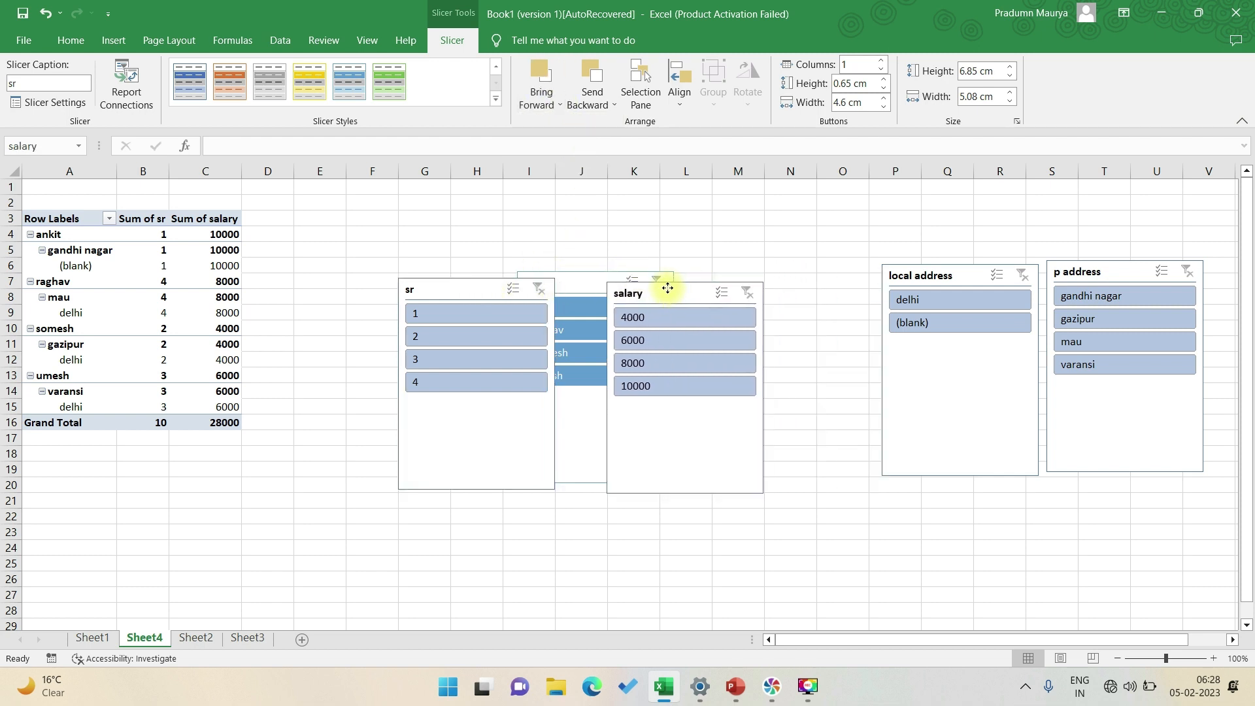
left_click_drag(454, 292, 533, 291)
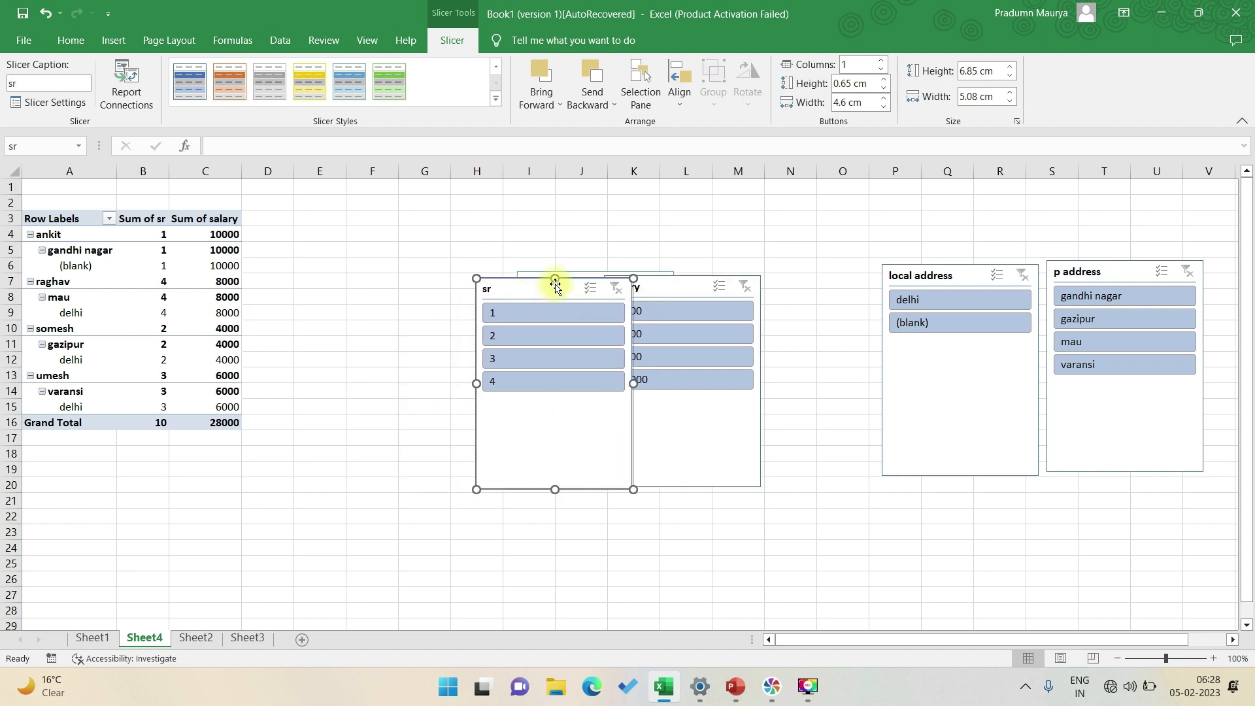
left_click(667, 295)
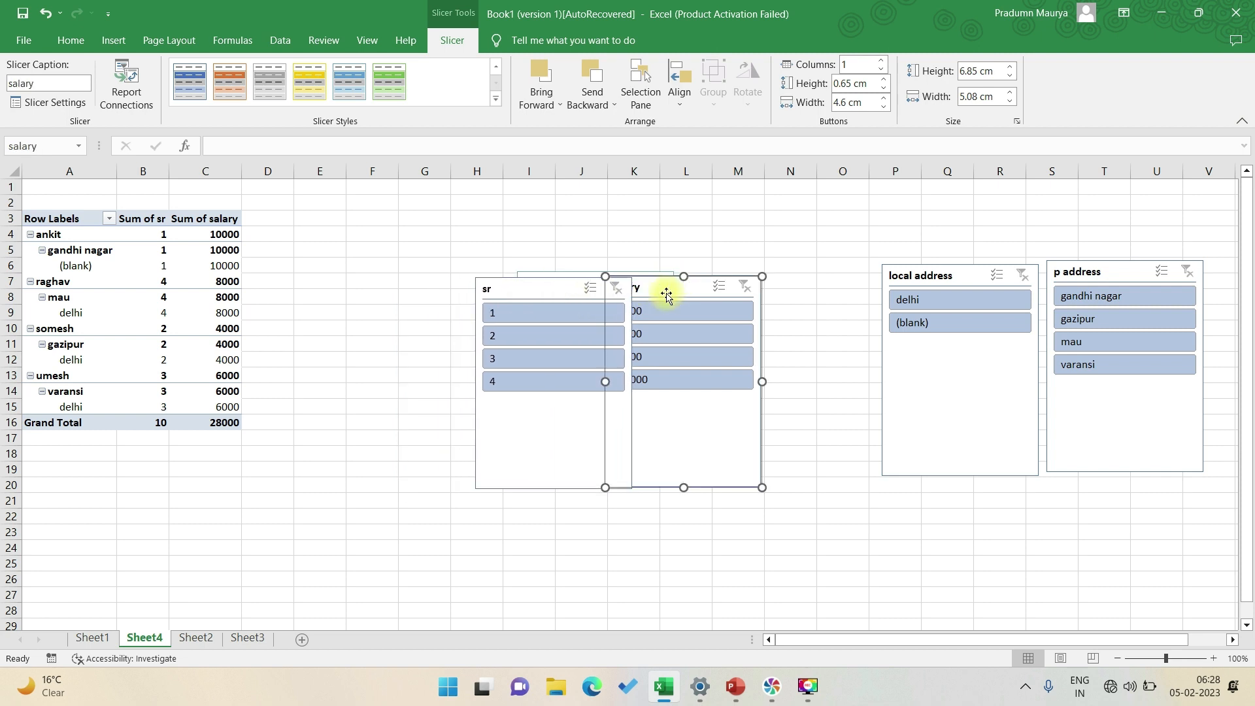
left_click(608, 104)
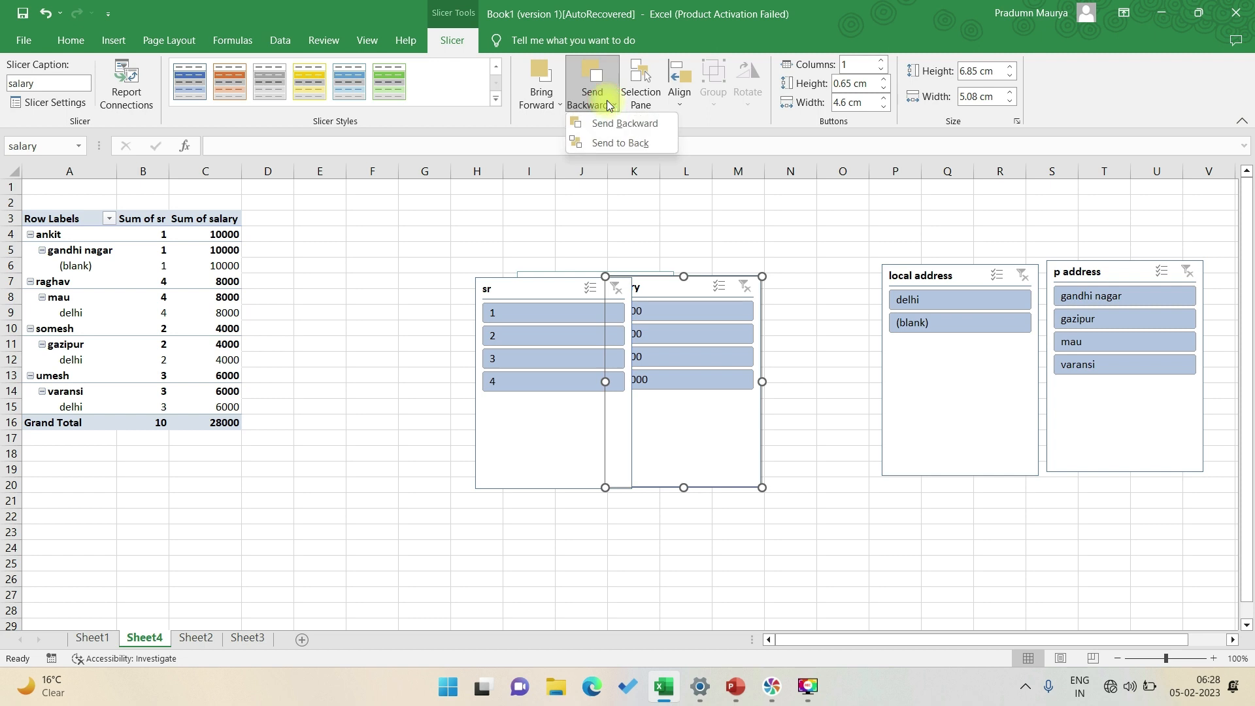
left_click(559, 300)
left_click(558, 288)
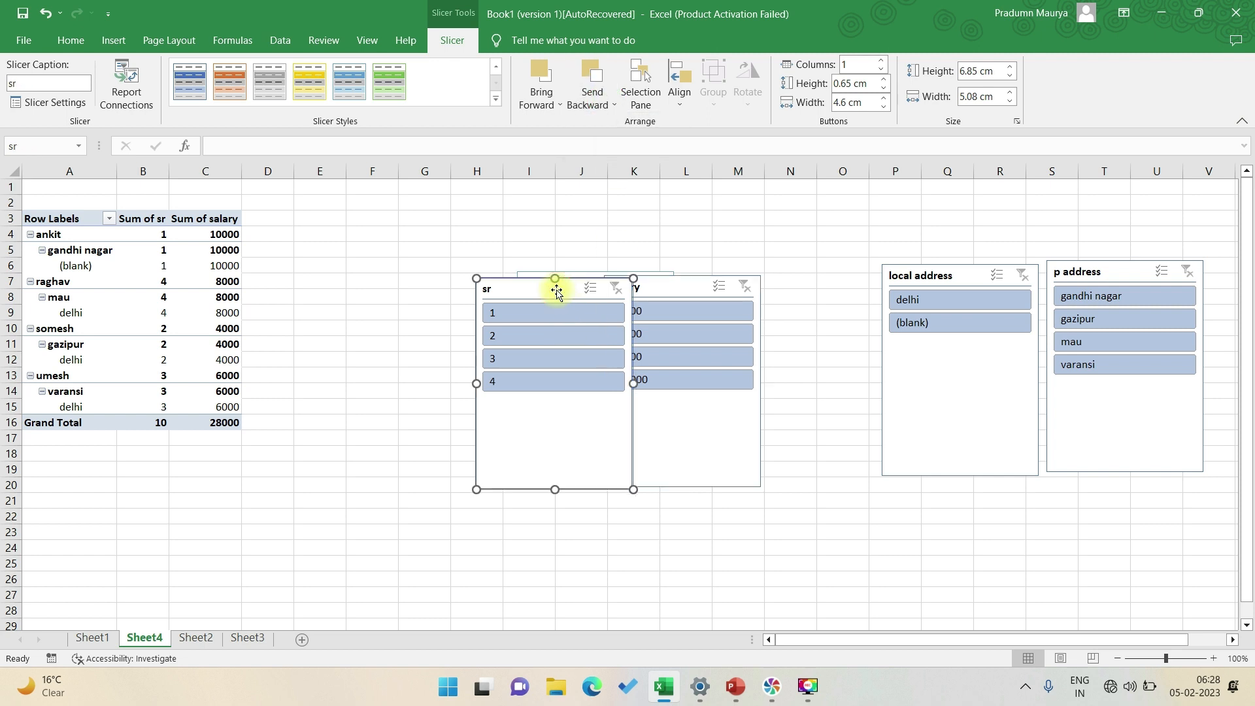
left_click(590, 108)
left_click(611, 140)
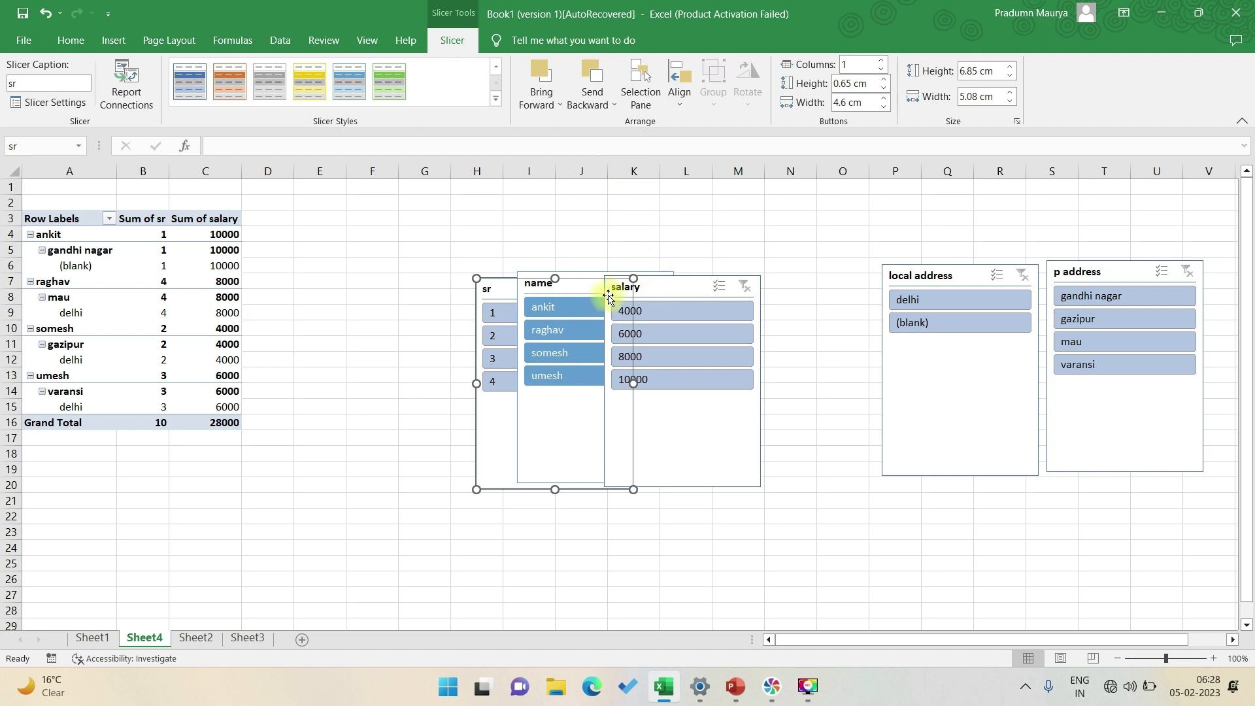
Shift the sr slicer left so it only partly overlaps the name slicer, and send the name slicer backward behind it
left_click_drag(490, 282, 423, 279)
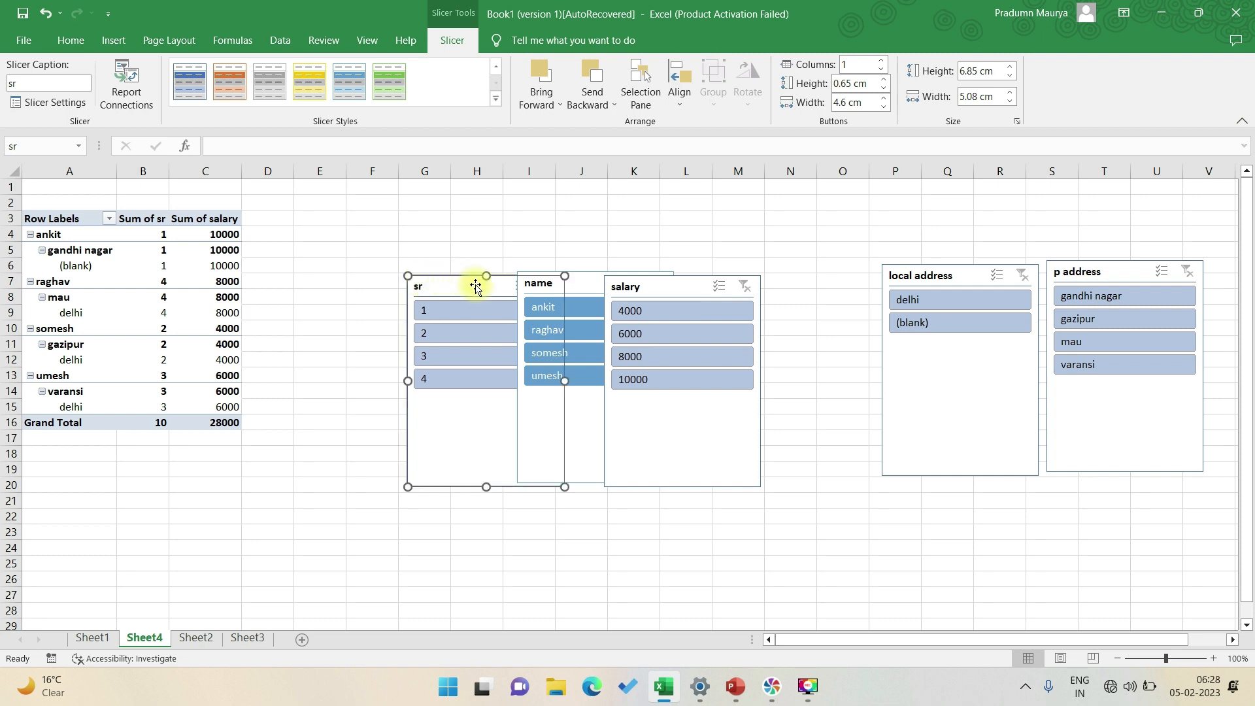
left_click(572, 290)
left_click(597, 99)
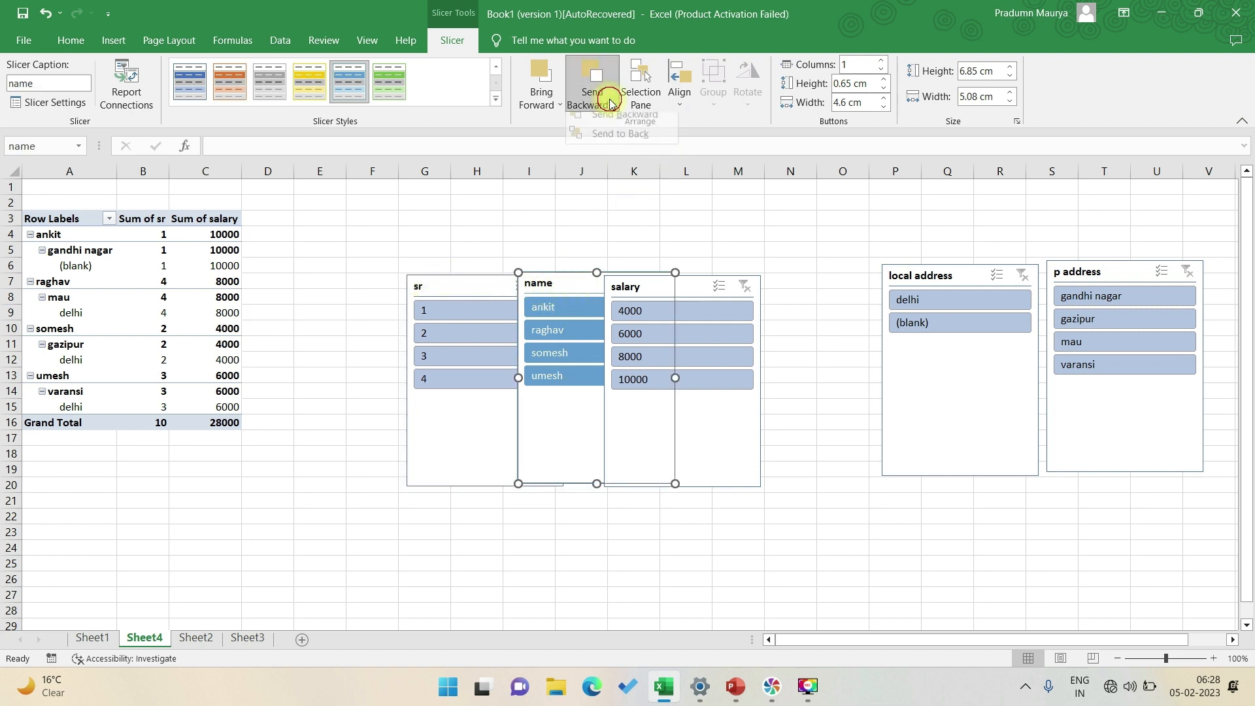
left_click(618, 125)
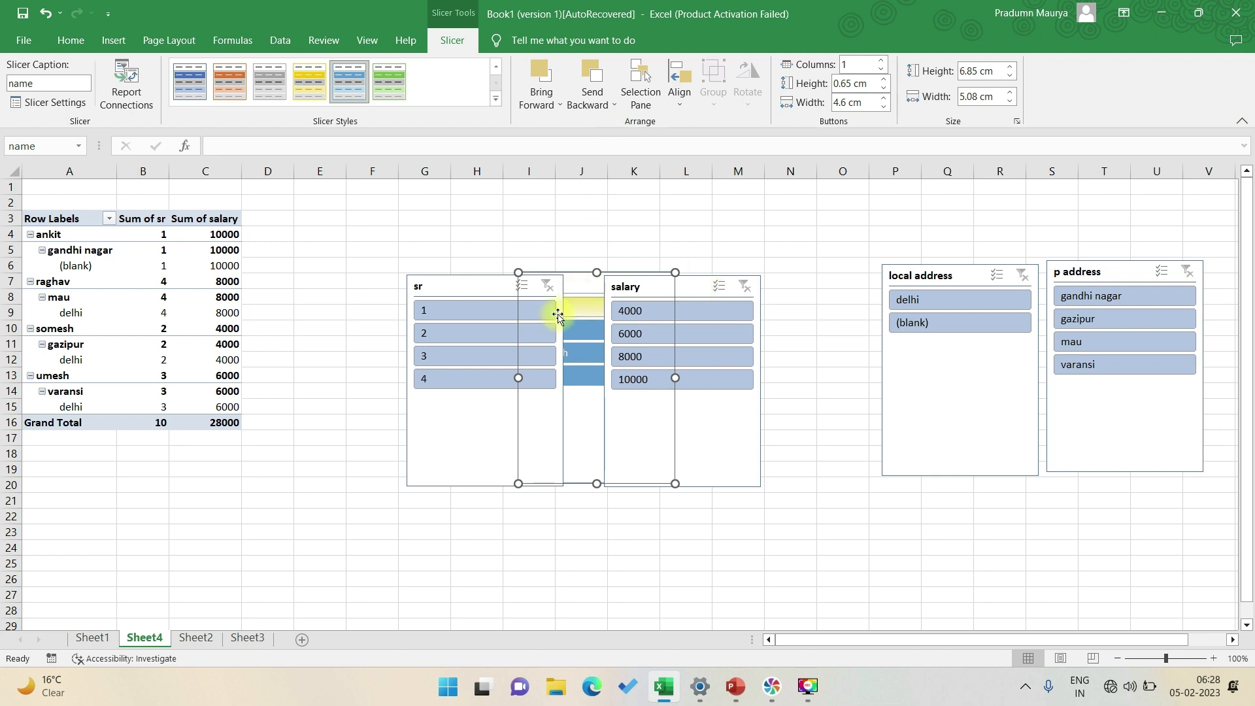
Slide the sr slicer over the name slicer to check the stacking, and place it clear to the left of the name slicer
left_click_drag(465, 288, 552, 292)
left_click(552, 292)
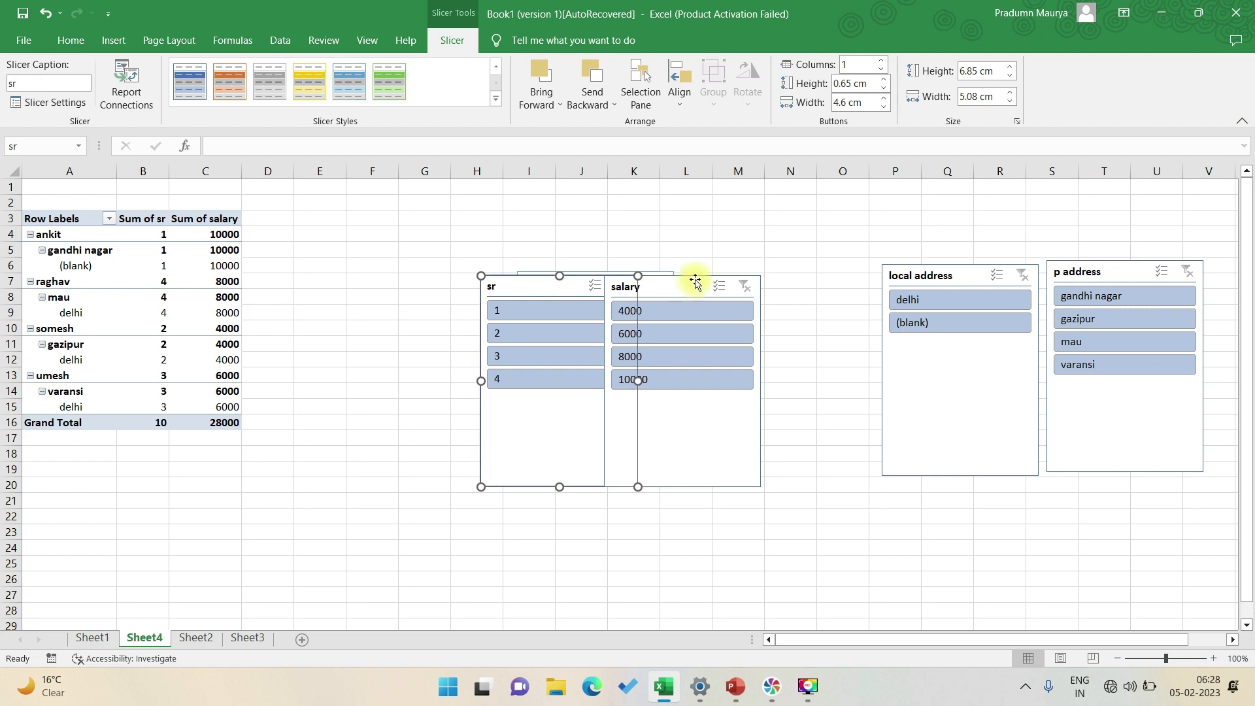
left_click_drag(553, 291, 425, 291)
left_click(706, 217)
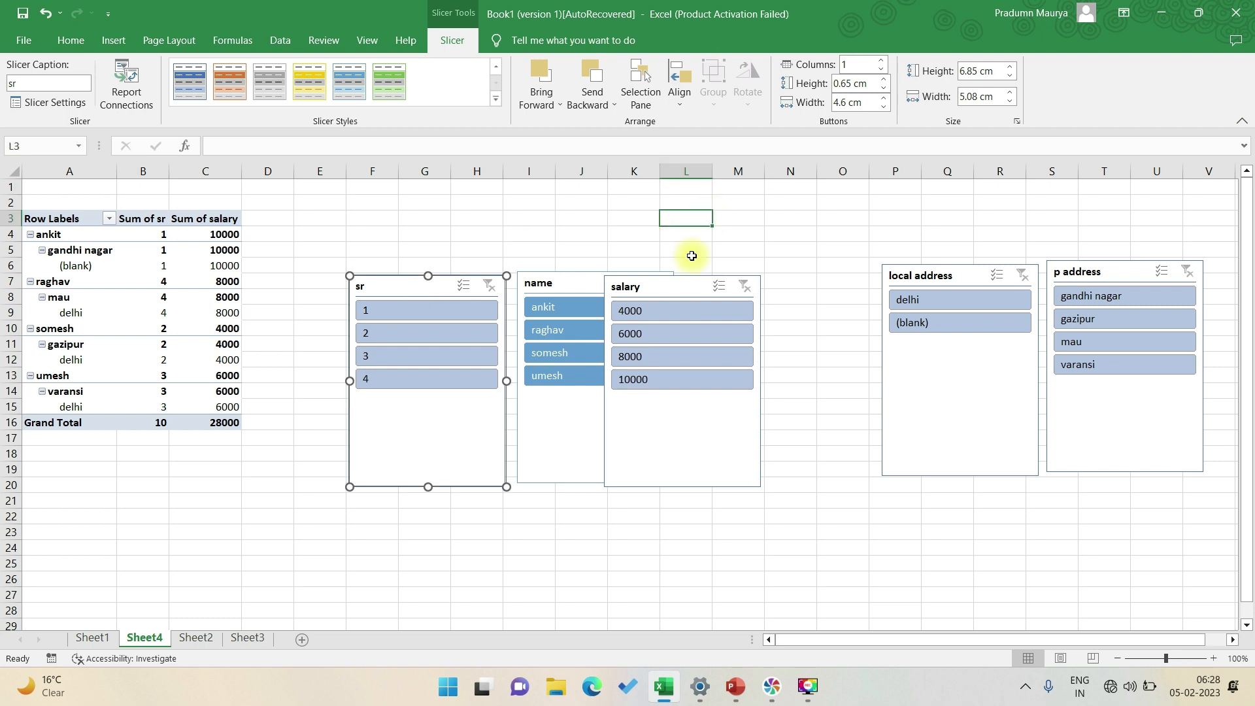
Examine the alignment options available for the salary slicer
left_click(675, 287)
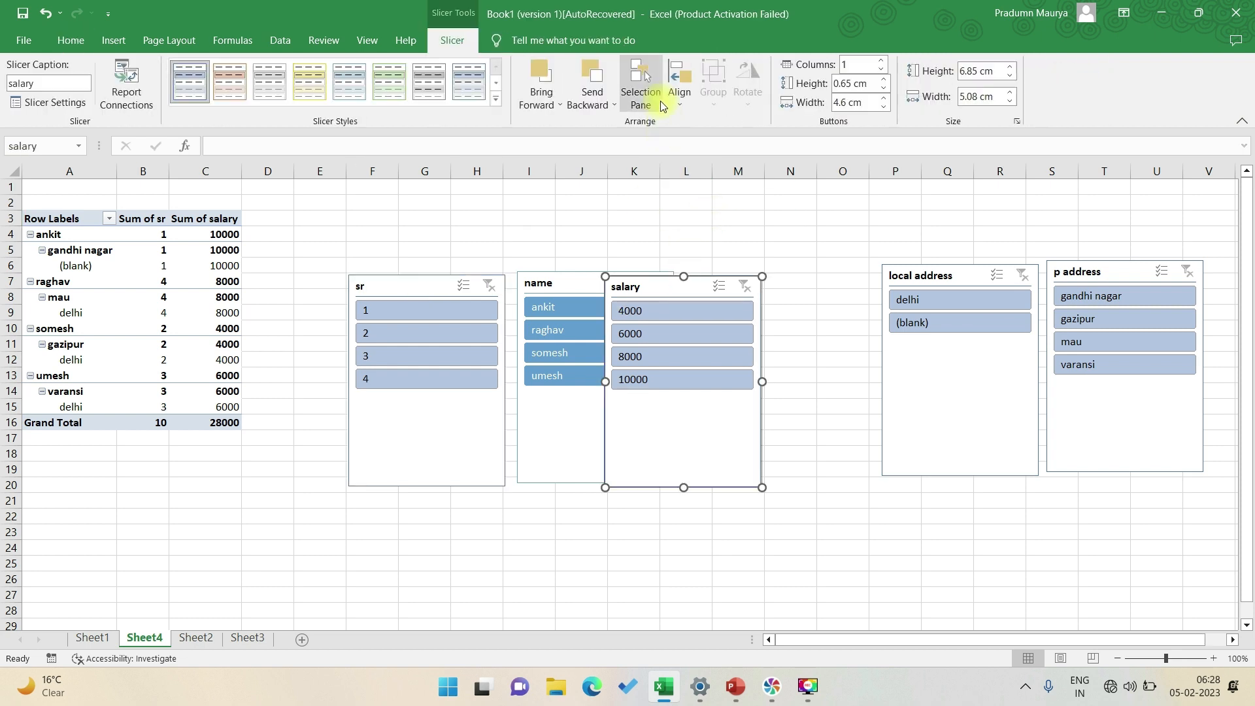
left_click(676, 99)
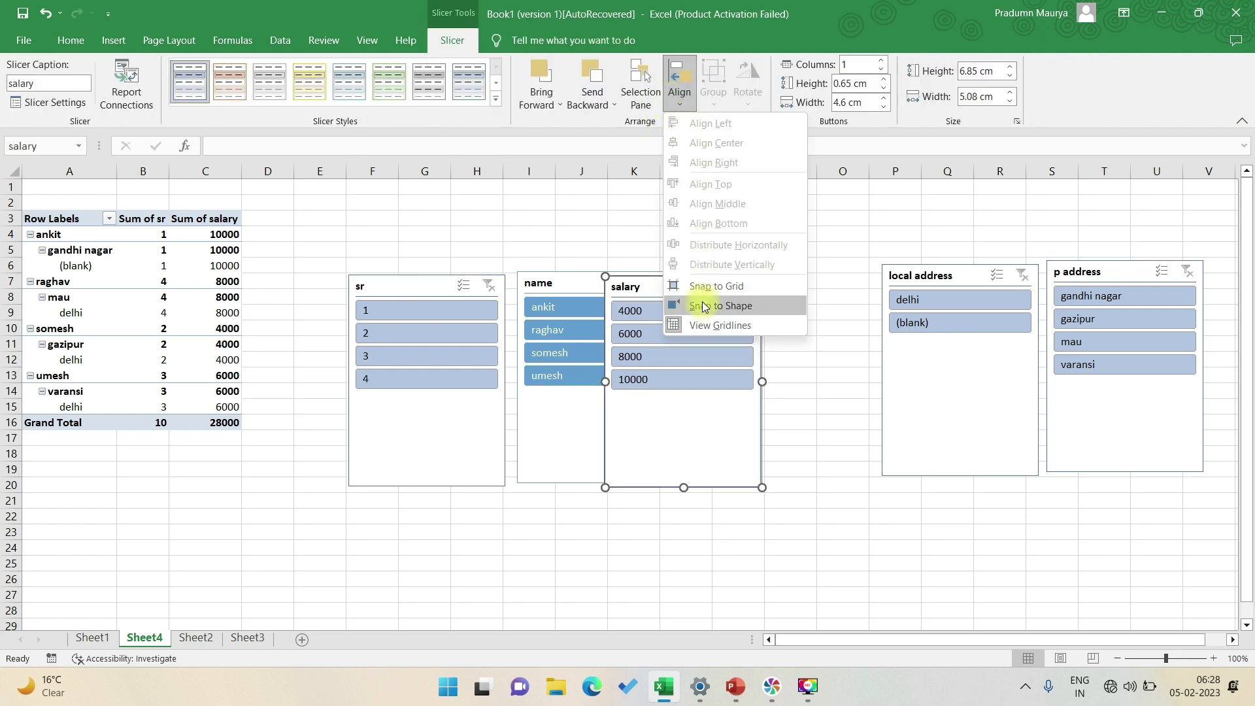
left_click(854, 273)
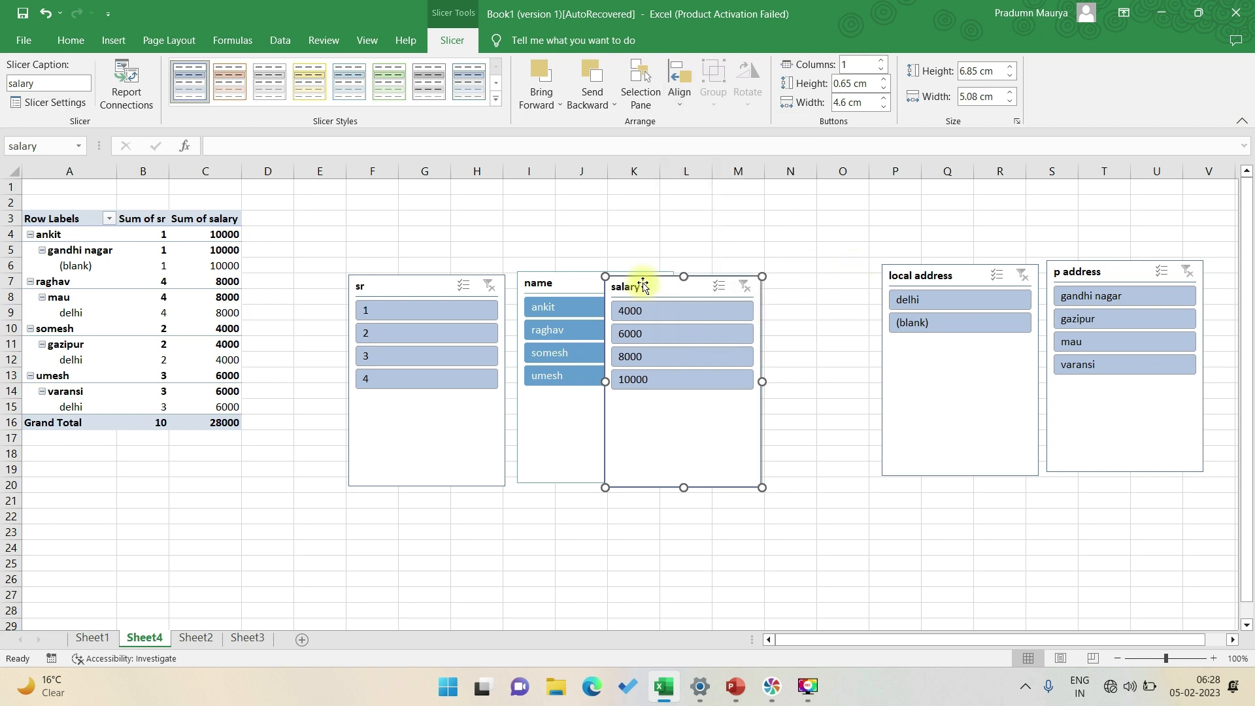
Try a two-column button layout in the salary slicer, and return it to one column
left_click(880, 61)
left_click(881, 71)
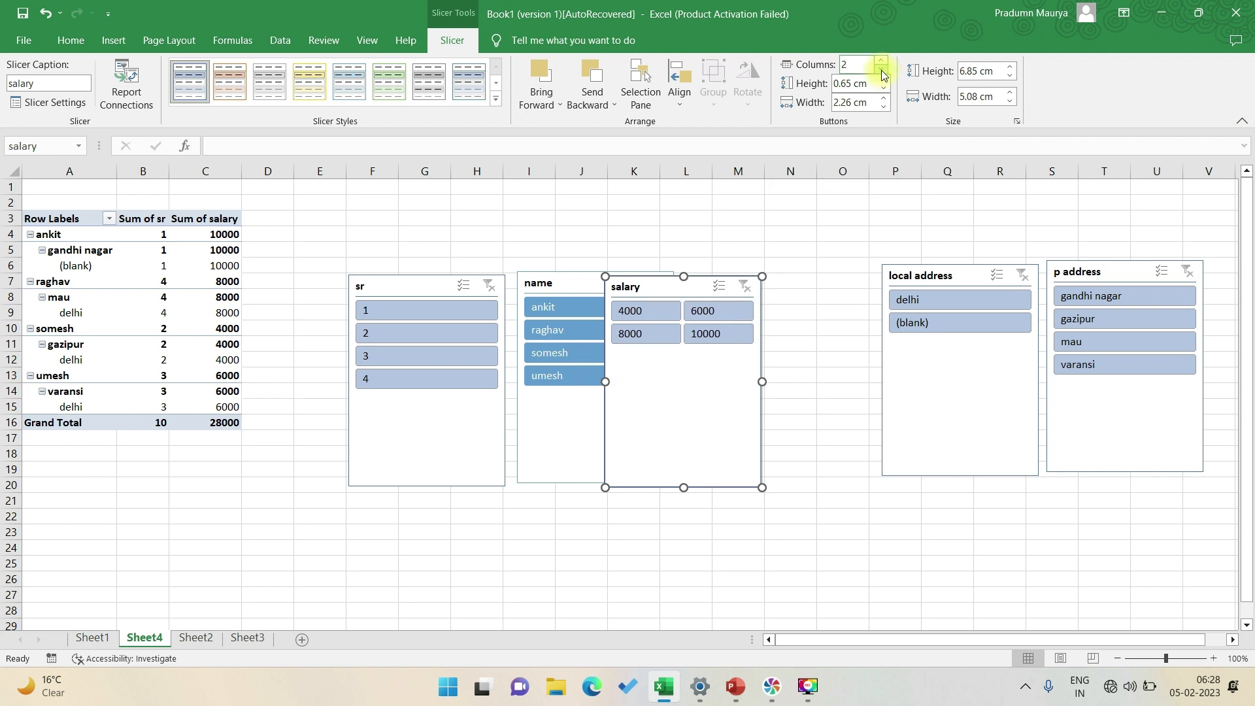
left_click(881, 72)
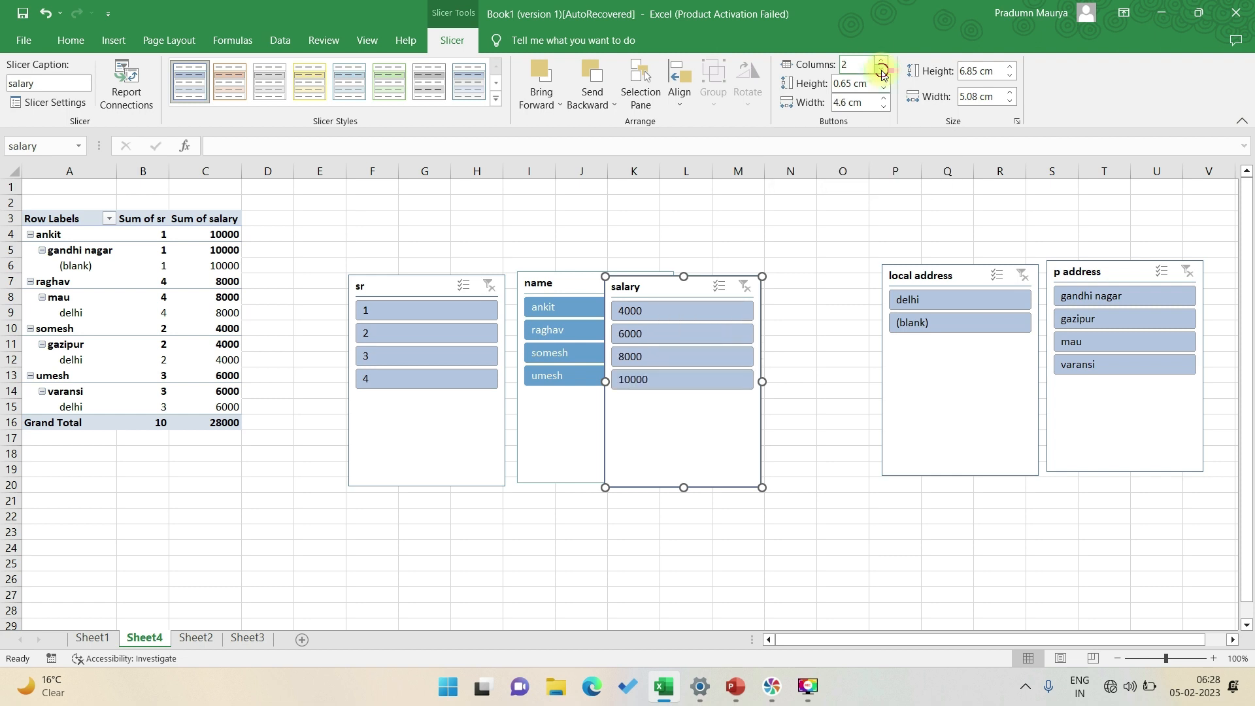
Reduce the salary slicer's height to 6.5 cm and widen it slightly
left_click(1010, 77)
left_click(1010, 77)
left_click(1010, 76)
left_click(1011, 77)
left_click(1010, 94)
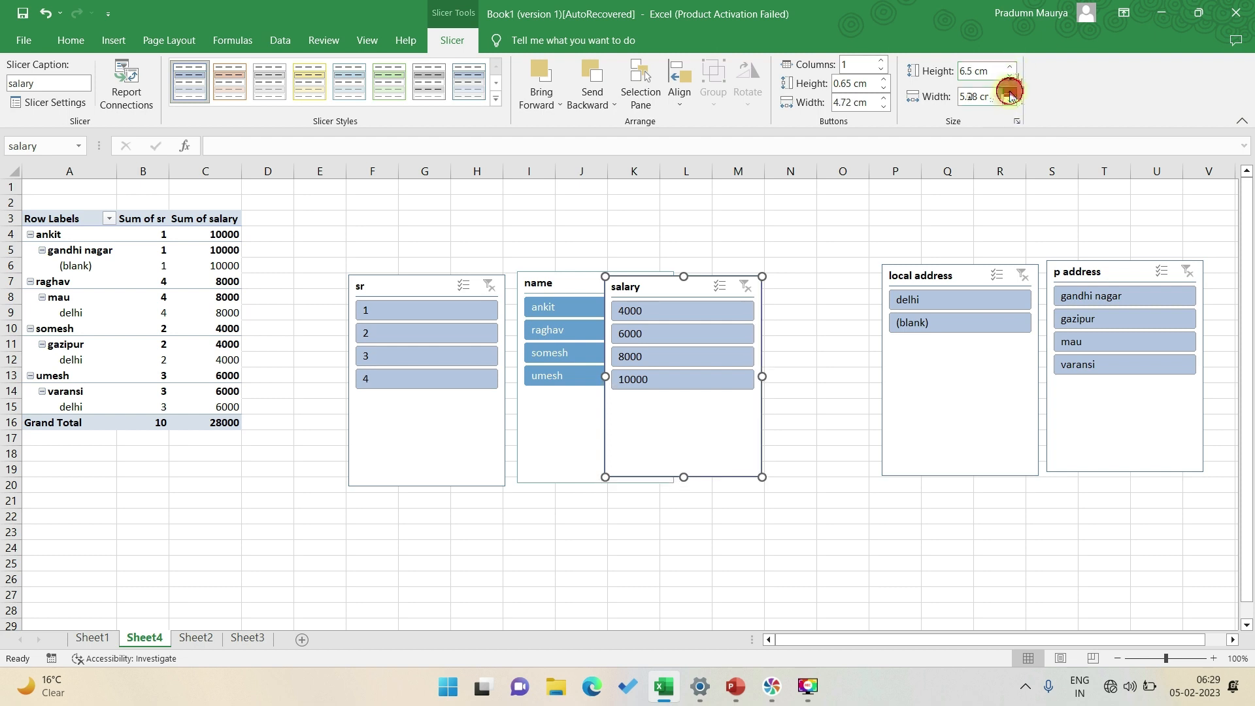
left_click(792, 341)
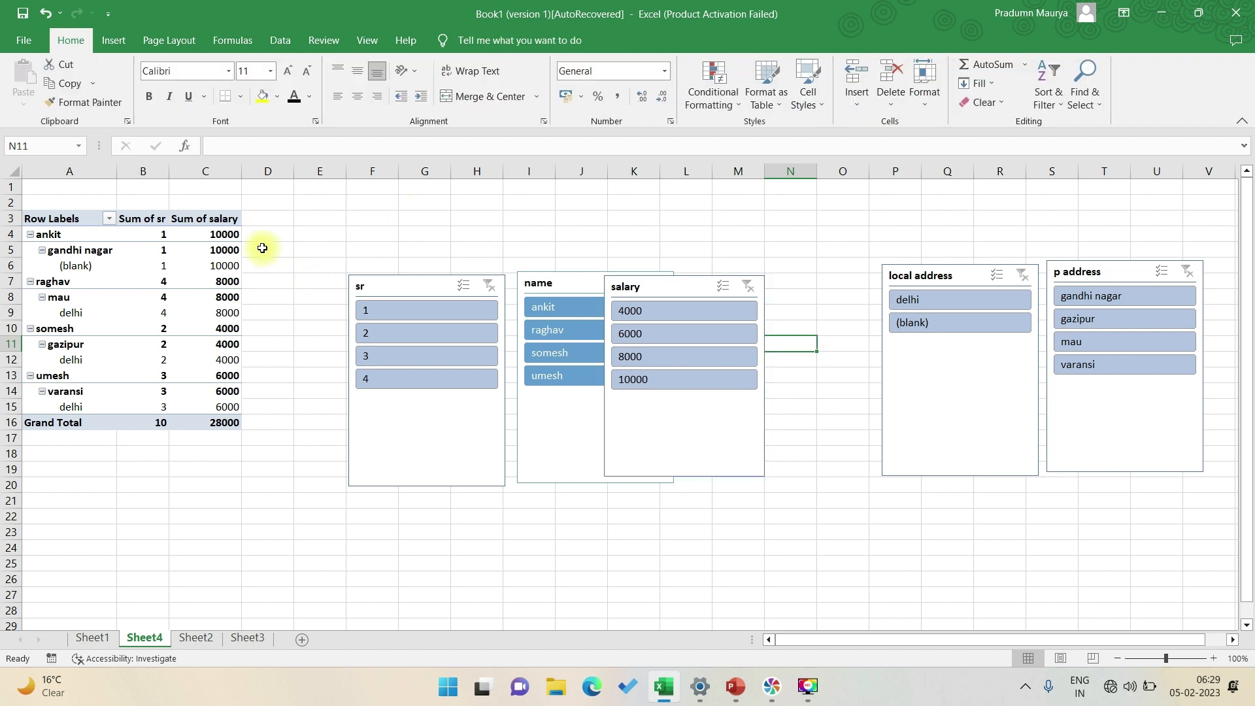
Disconnect the local address filter from the PivotTable in Filter Connections, and refresh the PivotTable data
left_click(204, 234)
left_click(484, 40)
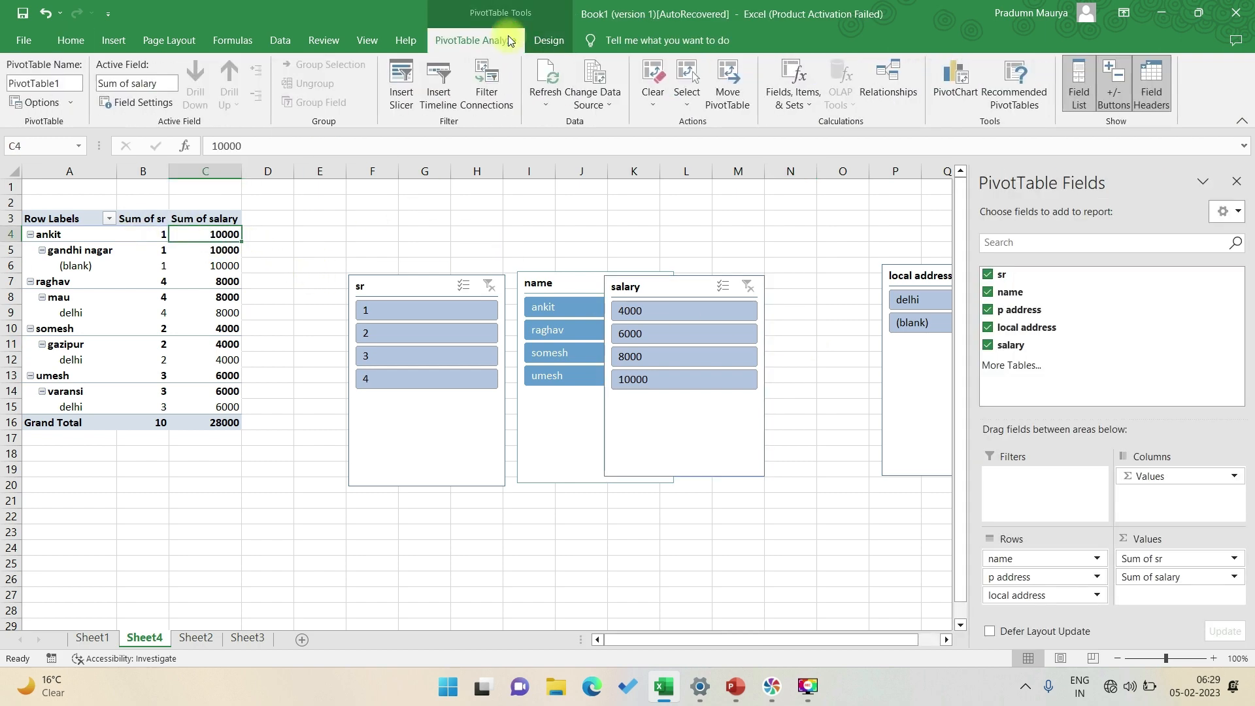
left_click(505, 96)
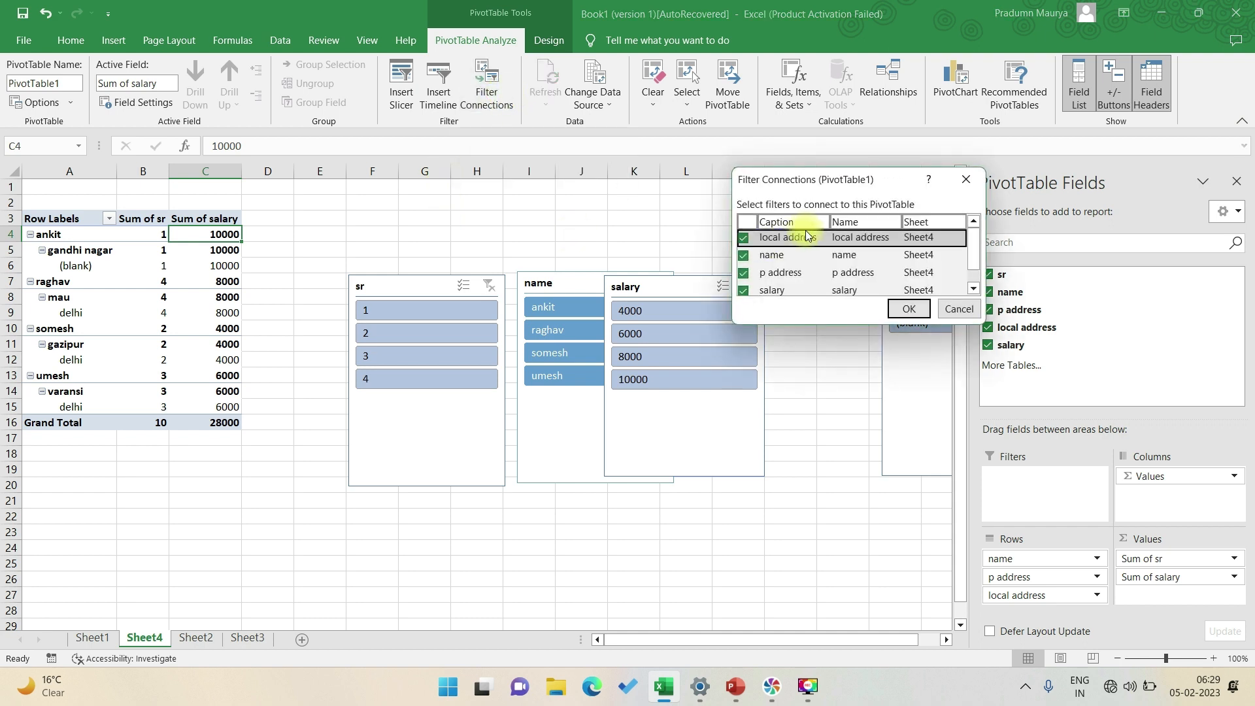
mouse_move(970, 254)
left_mouse_down()
mouse_move(974, 287)
mouse_move(972, 232)
left_mouse_up()
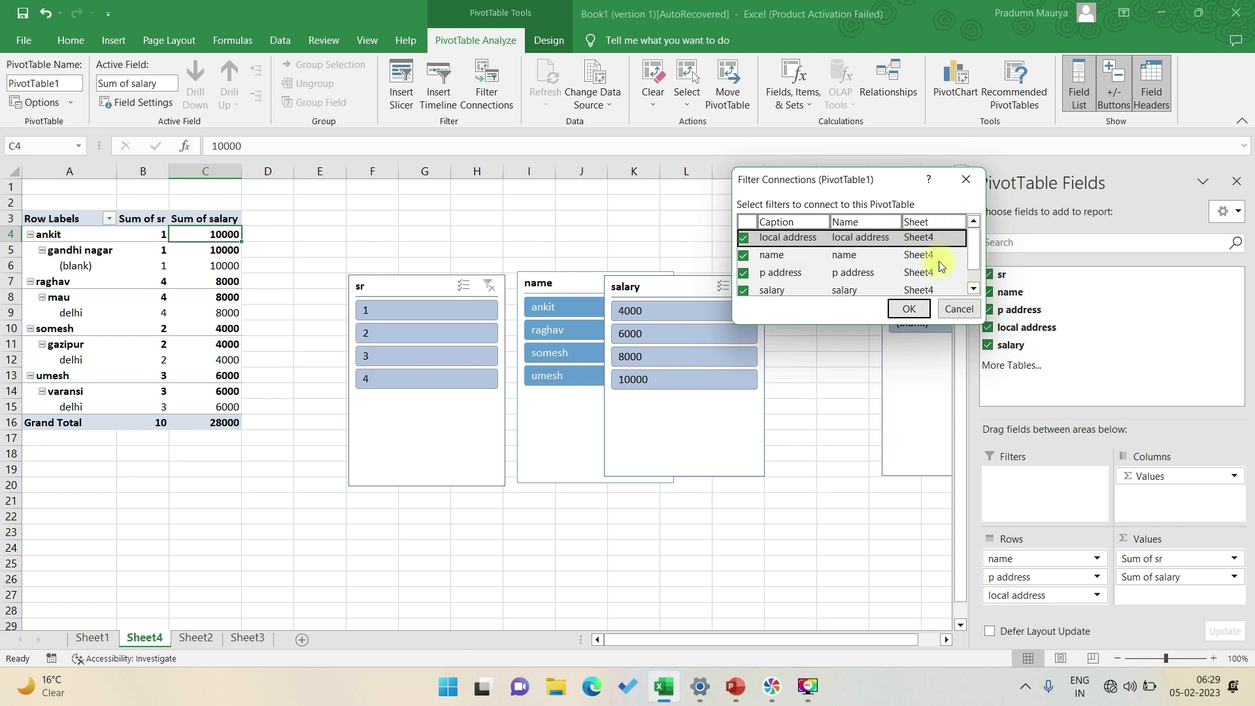
left_click(743, 237)
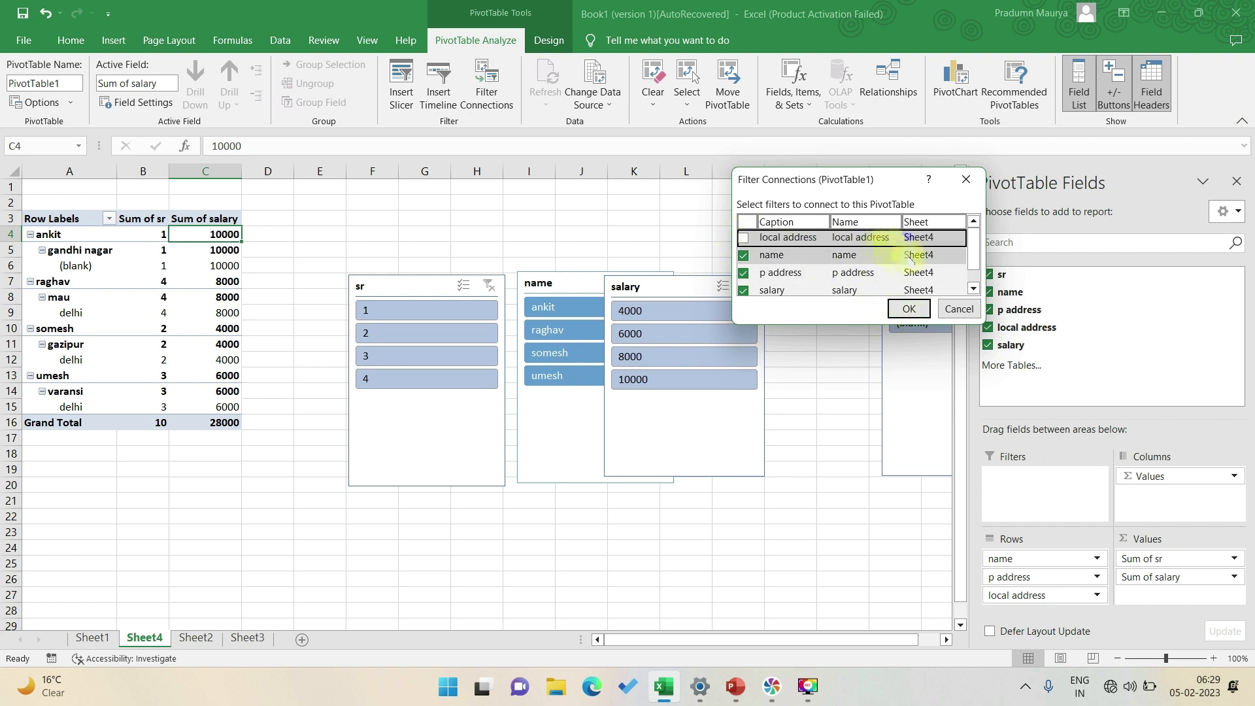
left_click(908, 309)
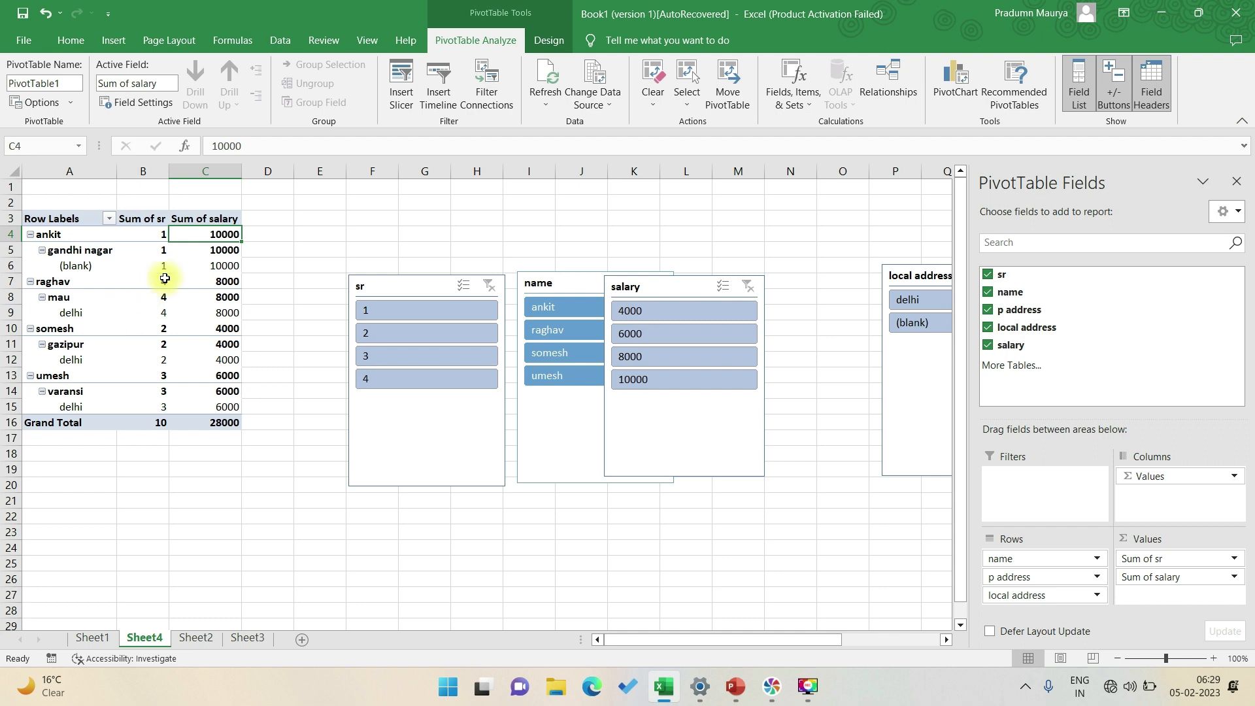
left_click(546, 77)
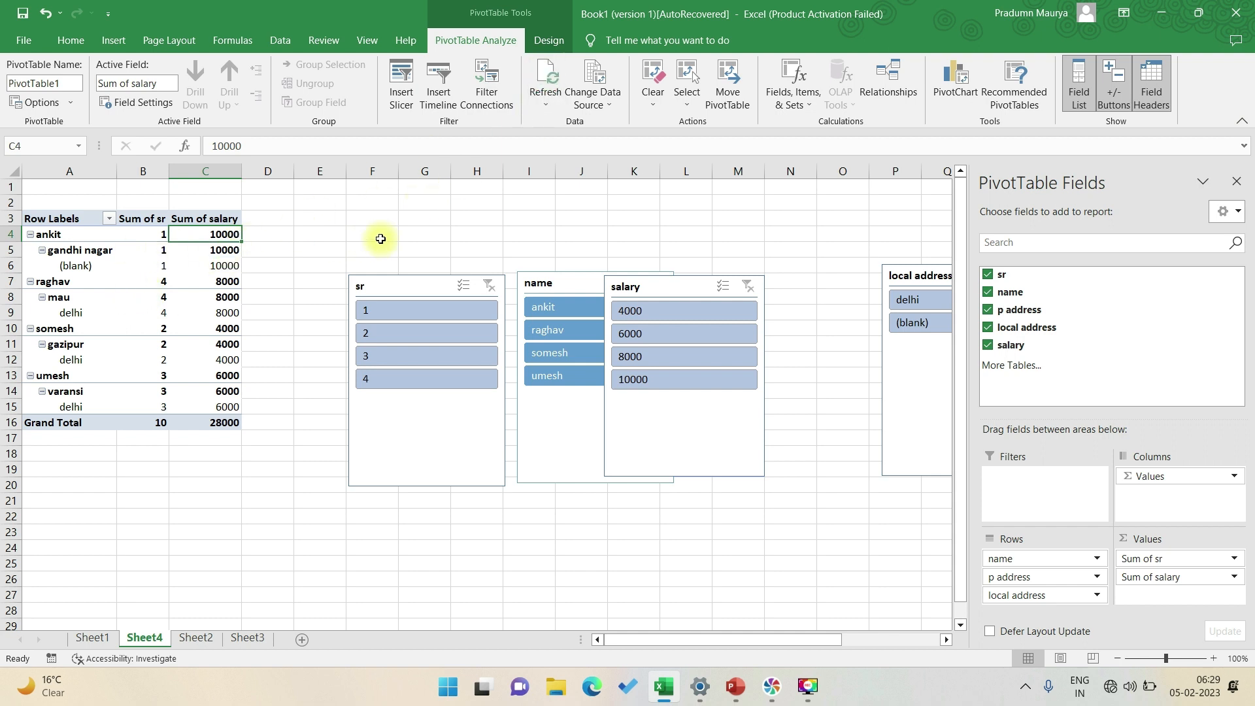
Examine the PivotTable's data source settings without changing the source table
left_click(580, 114)
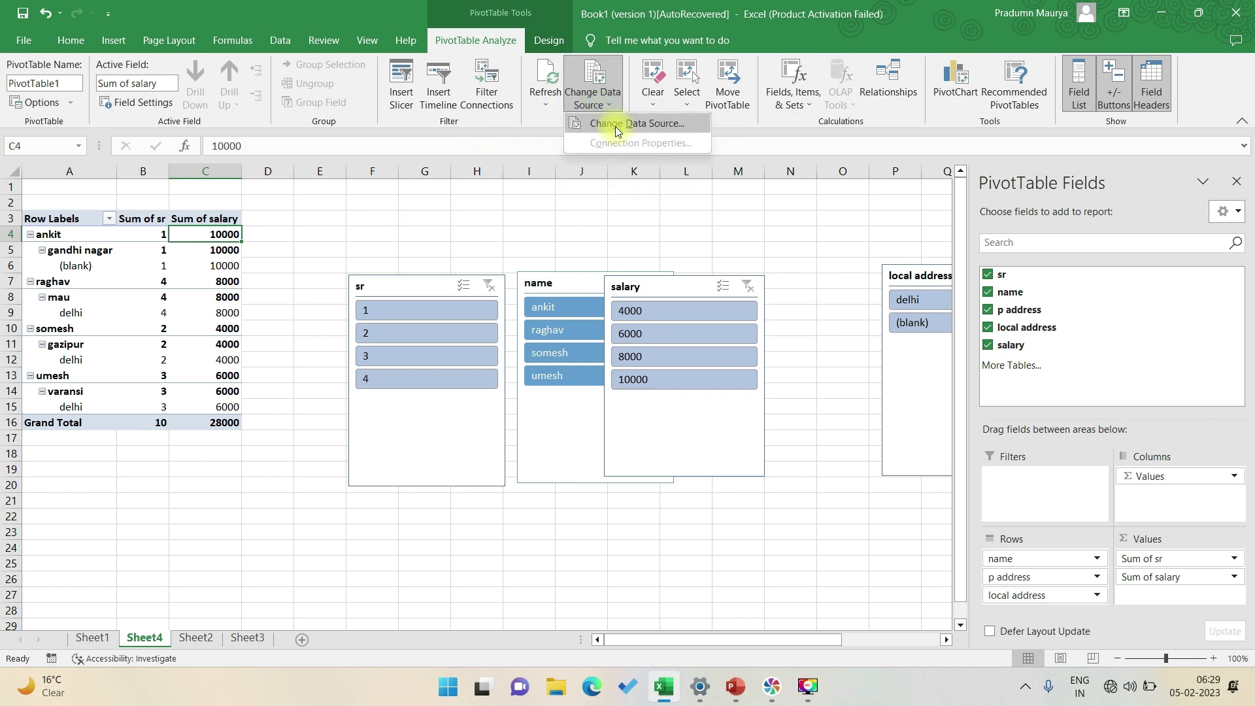
left_click(617, 129)
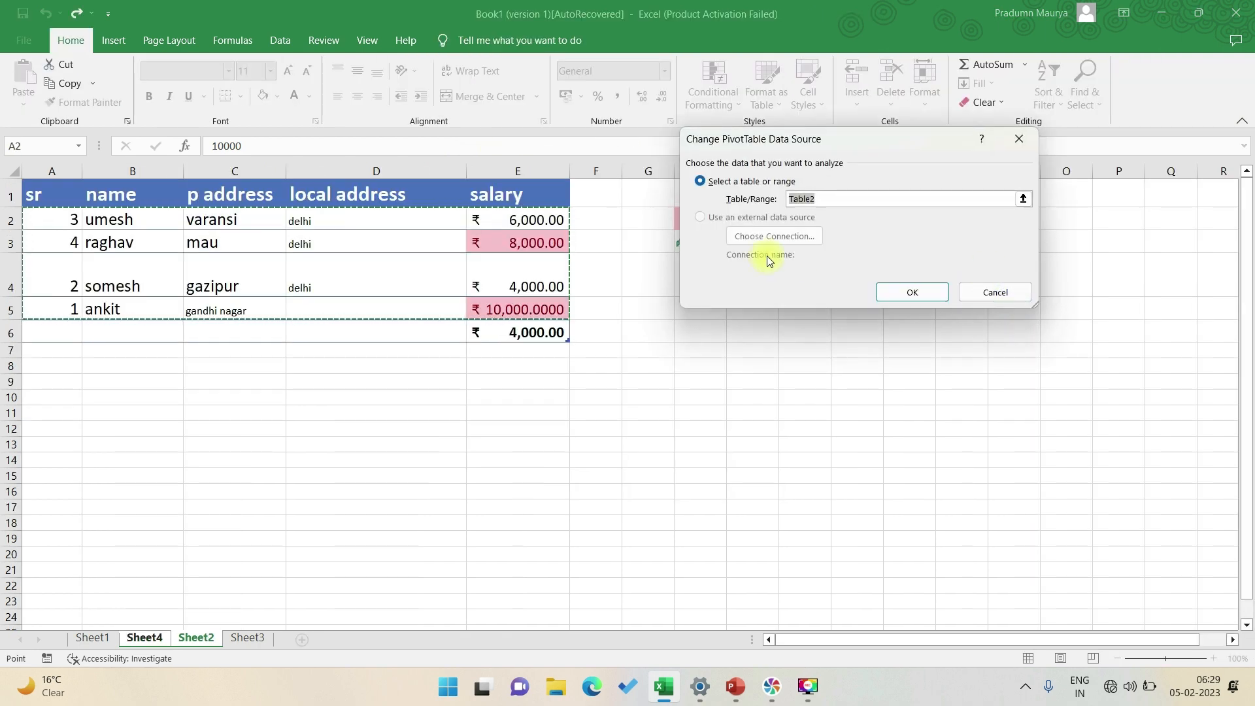
left_click(1014, 290)
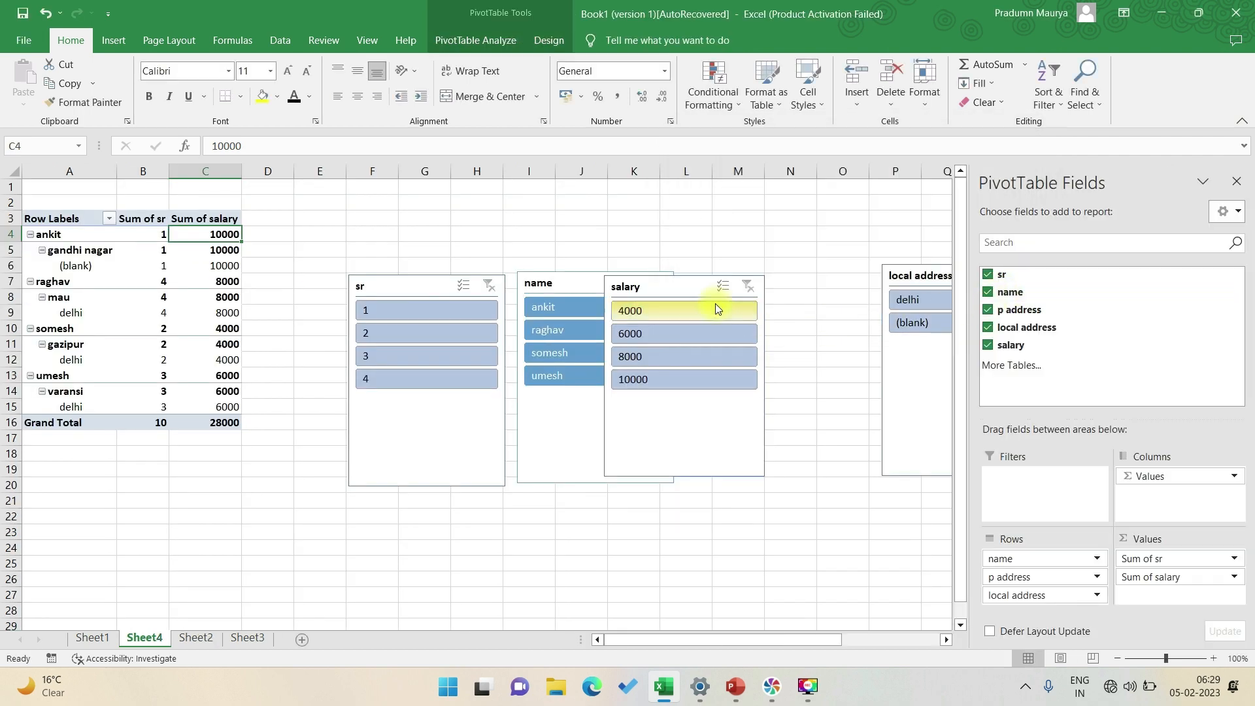
left_click(450, 39)
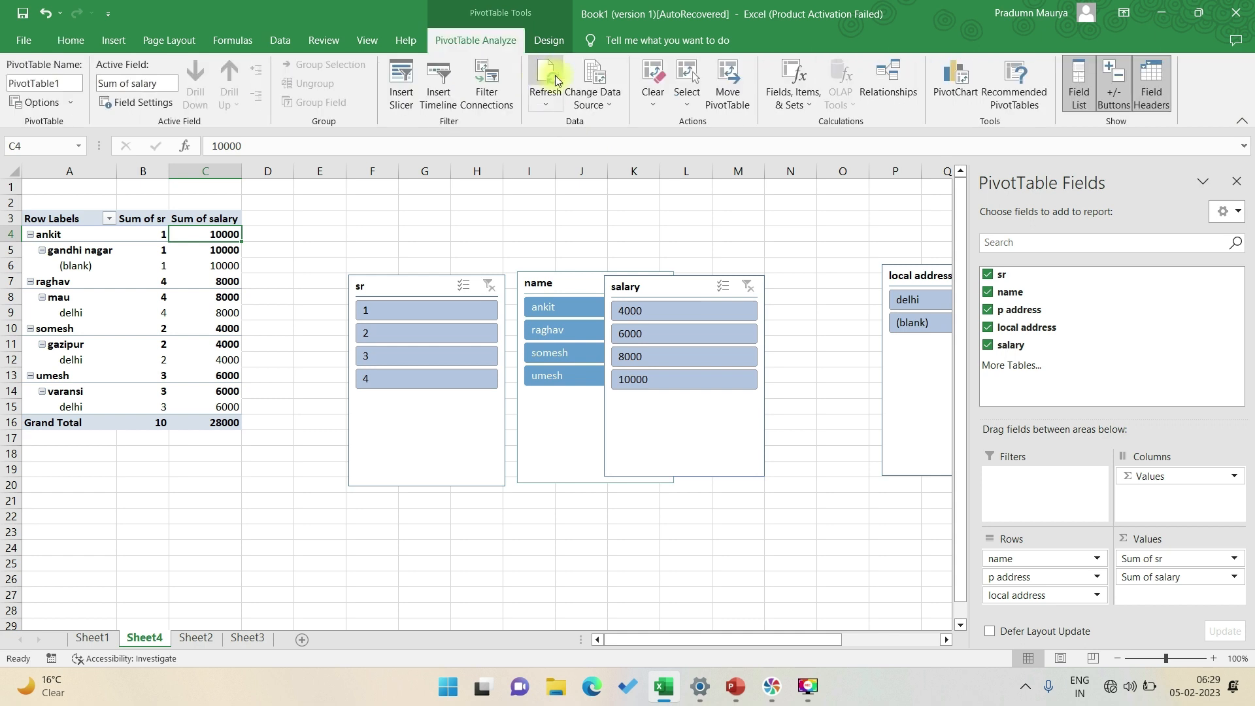
Examine the PivotTable's Clear, Select and Move options, keeping the report at Sheet4!A3
left_click(645, 108)
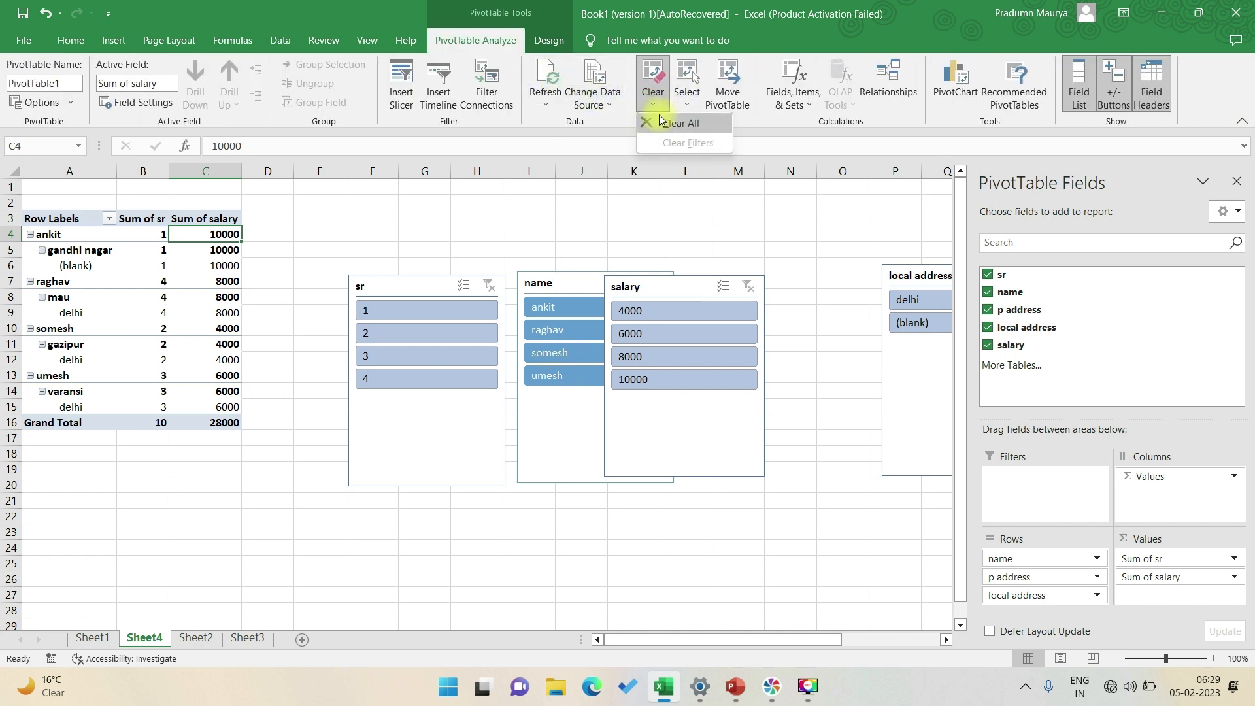
key("Escape")
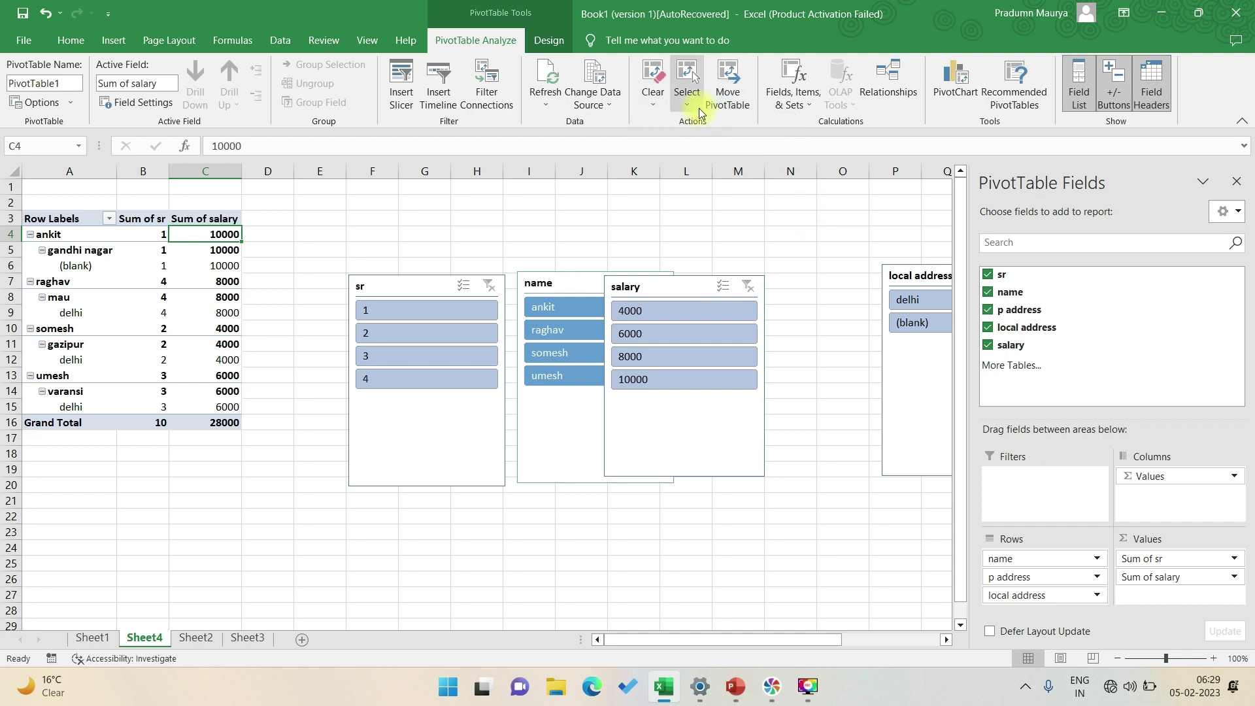
left_click(687, 108)
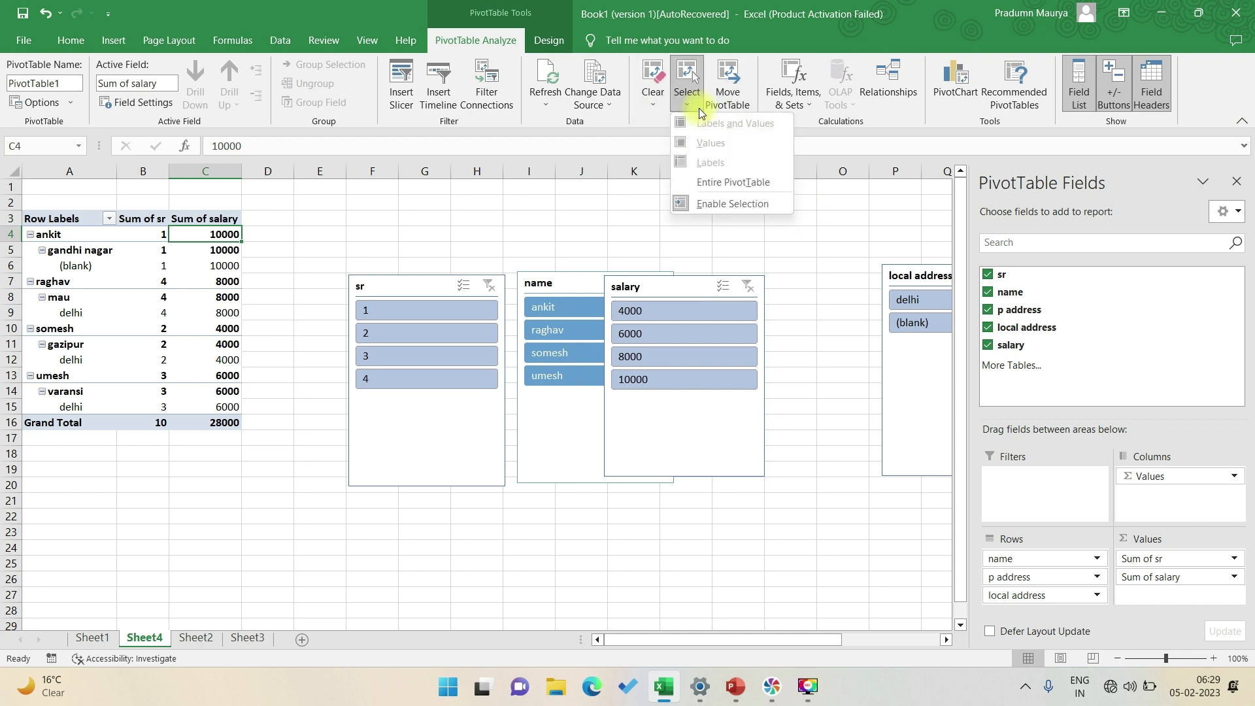
left_click(805, 251)
left_click(727, 89)
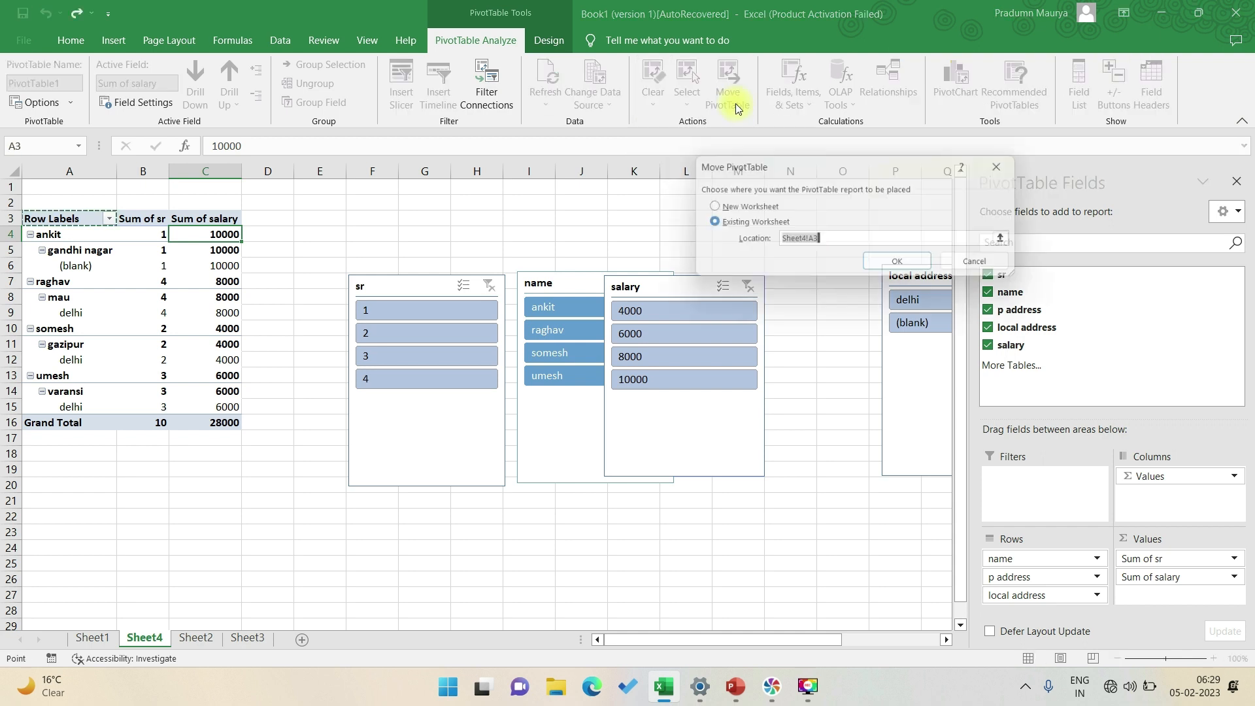
left_click(887, 267)
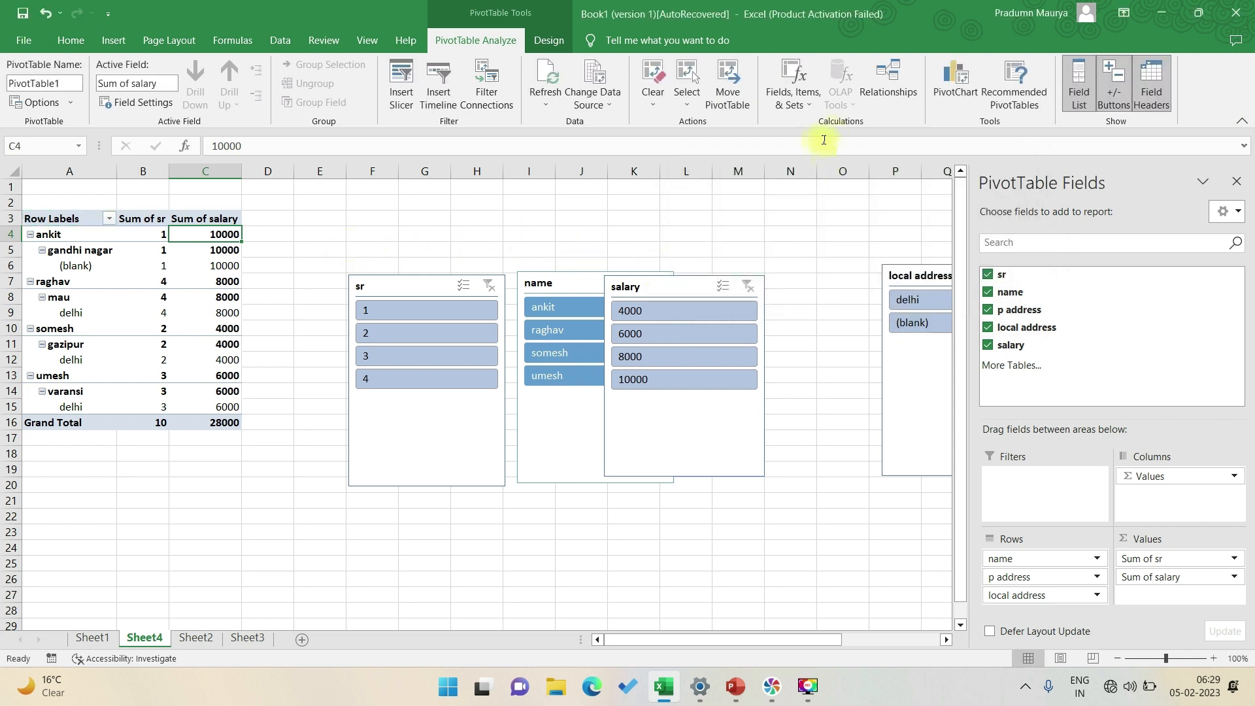
Examine the Insert Calculated Field and Manage Relationships dialogs without adding a field or relationship
left_click(795, 112)
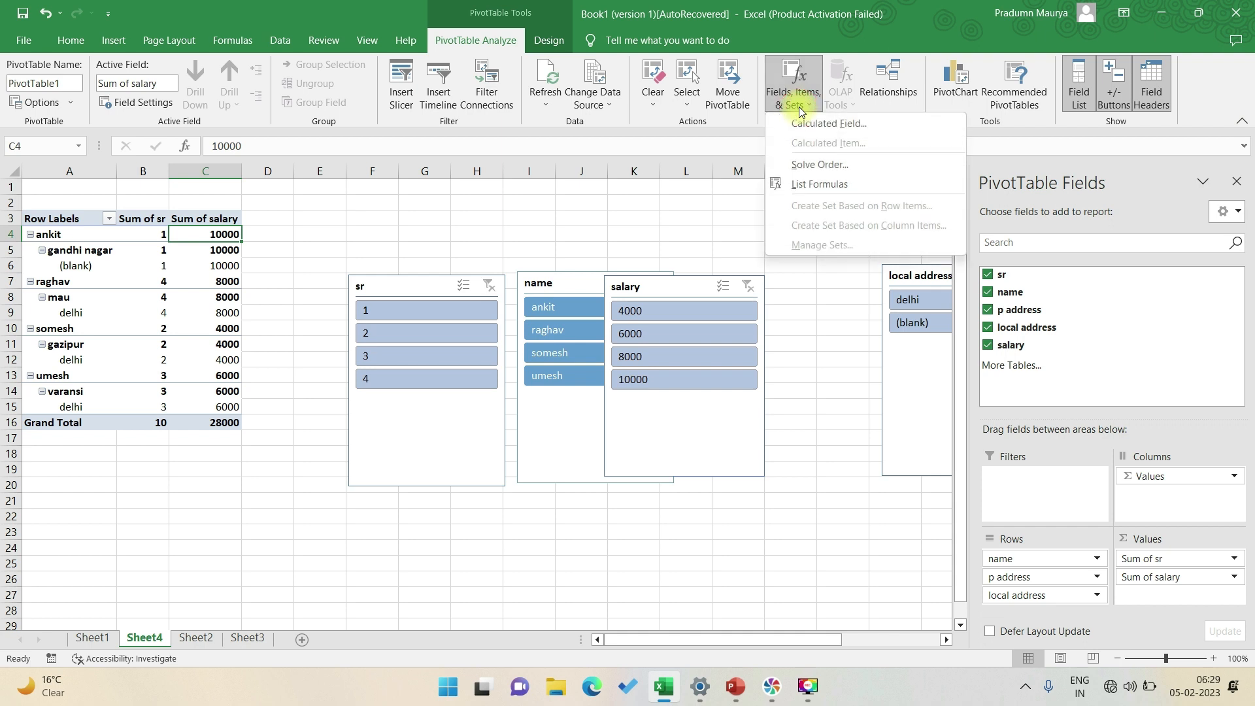
left_click(829, 124)
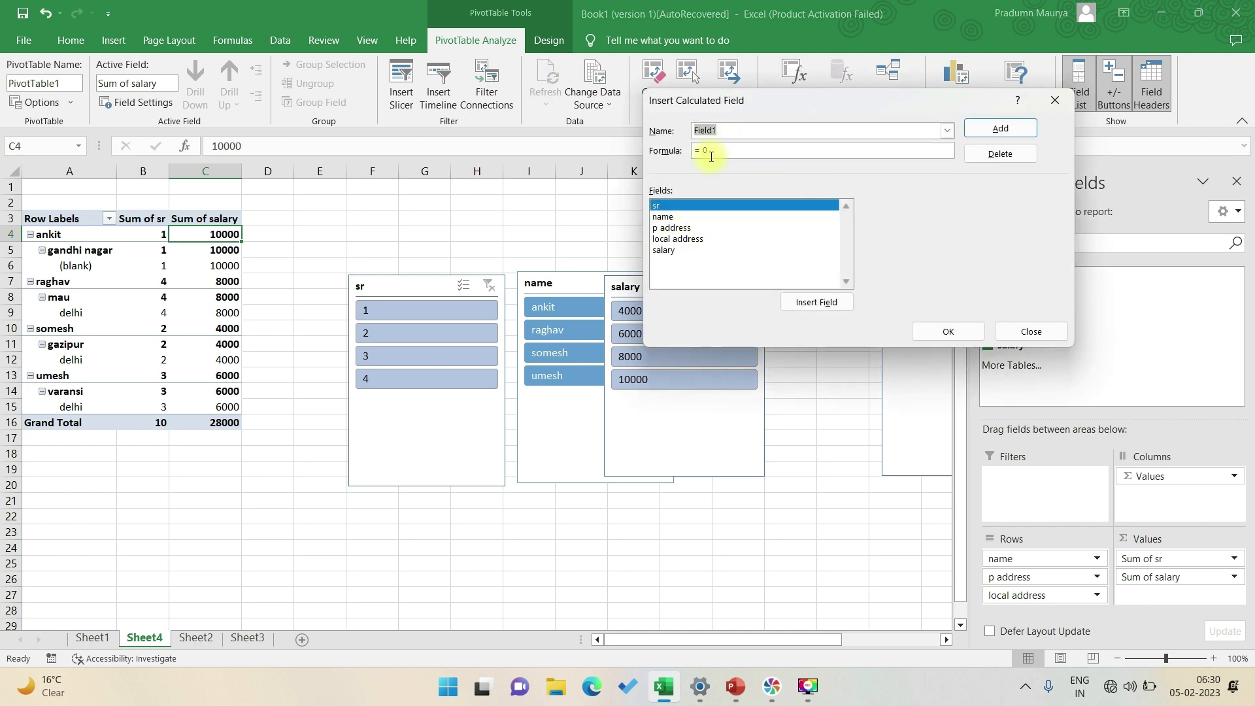
left_click(1031, 331)
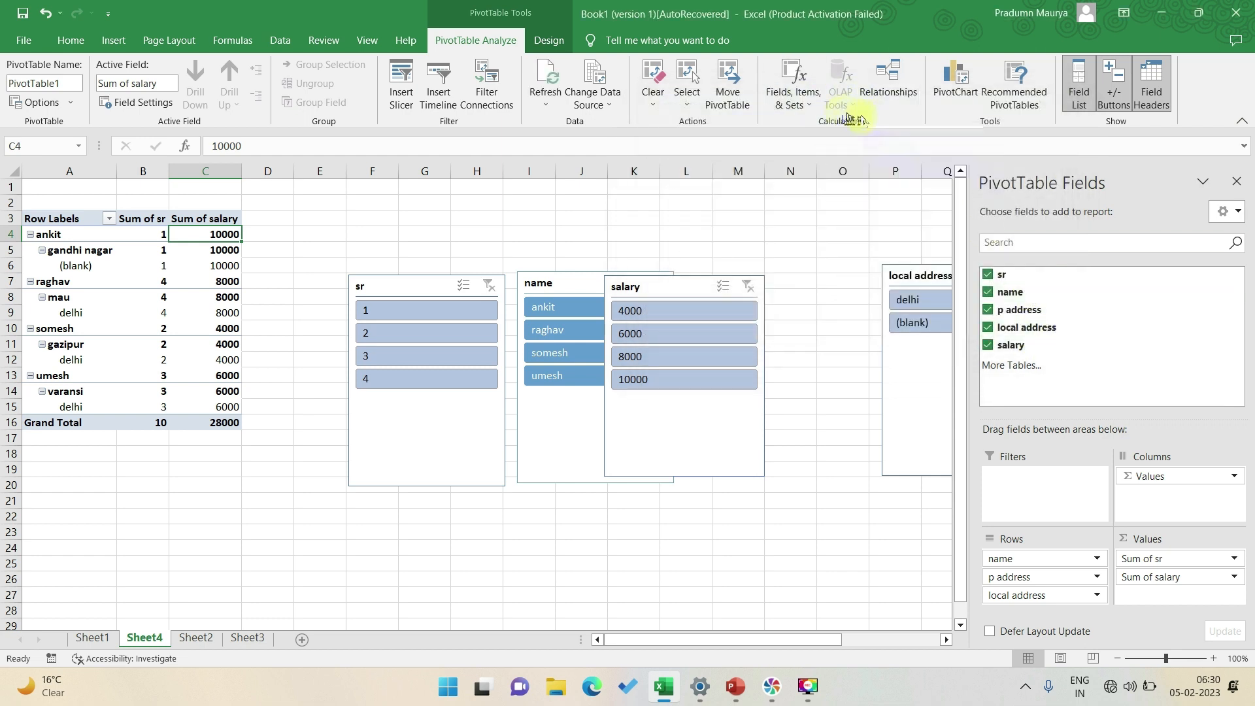
left_click(908, 103)
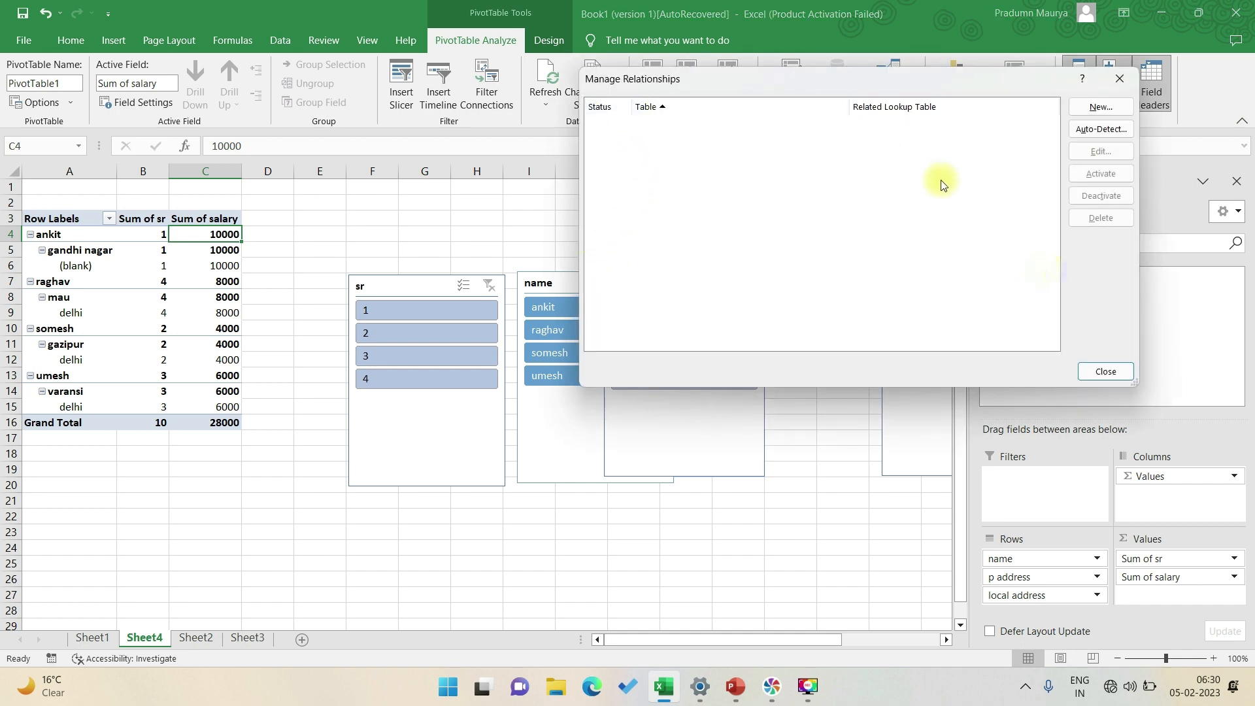
left_click(1120, 78)
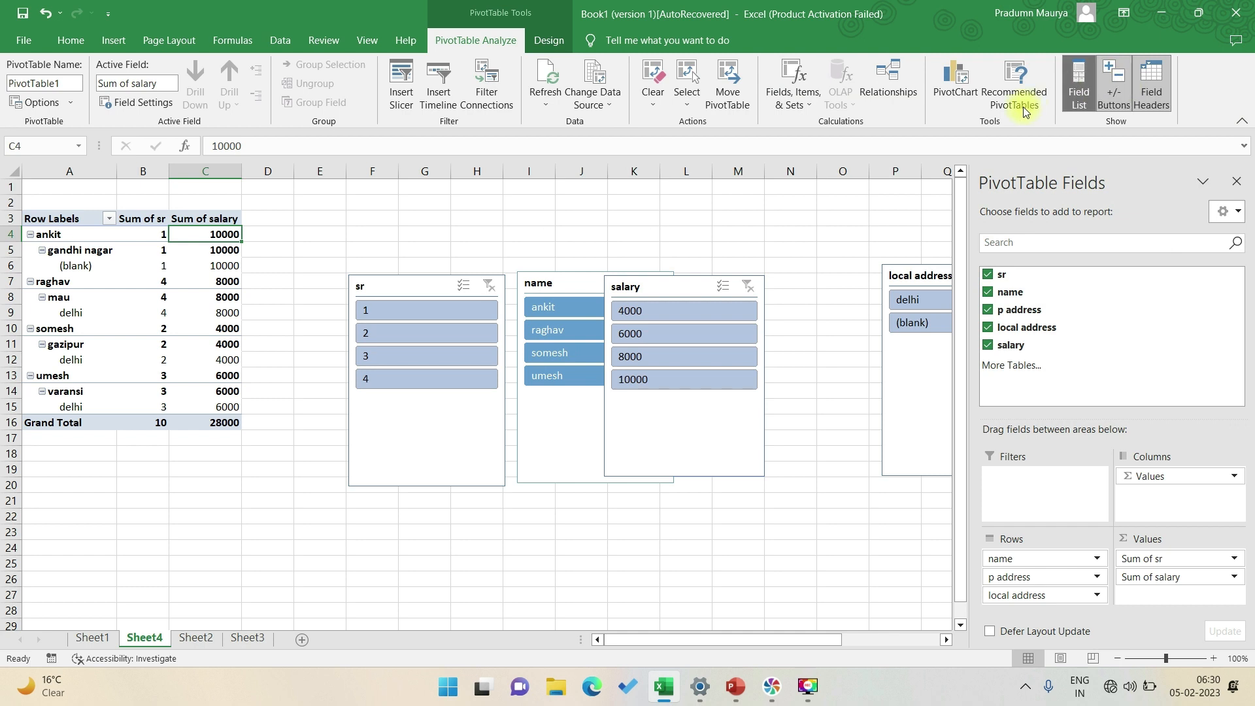
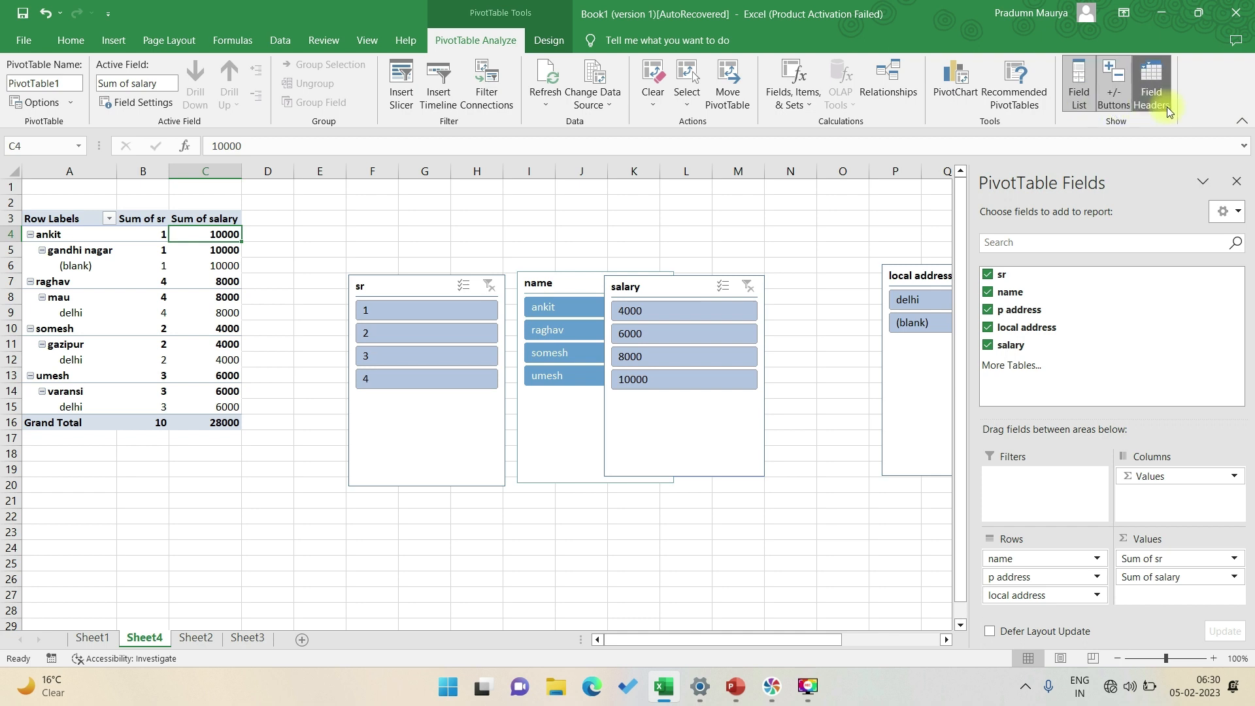
Look over the PivotTable design options, and review the contents of Sheet1, Sheet4 and Sheet2
left_click(534, 47)
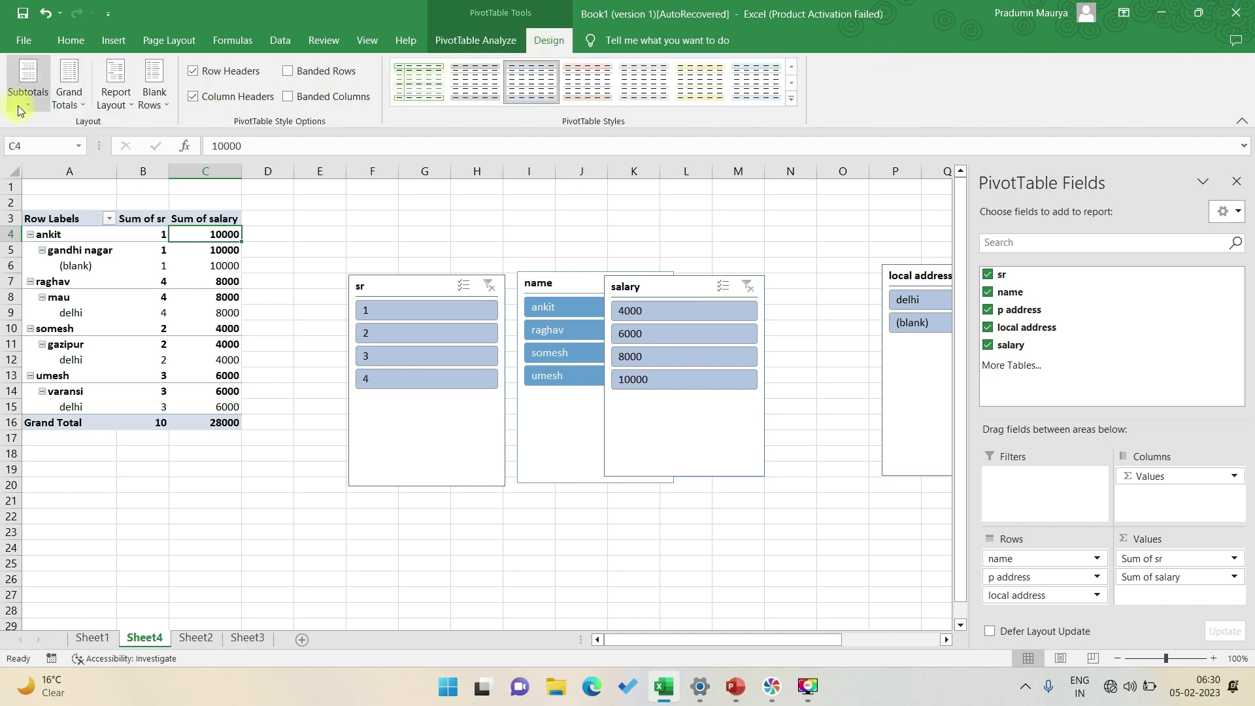
left_click(637, 220)
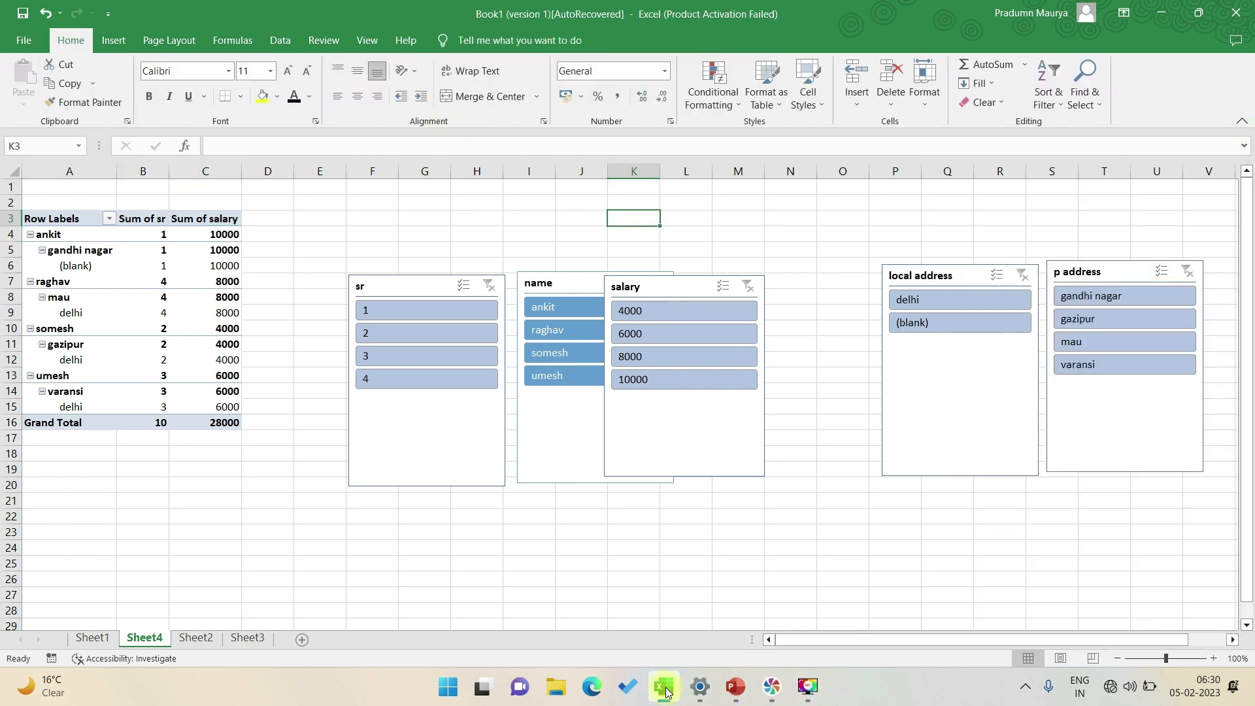
left_click(668, 579)
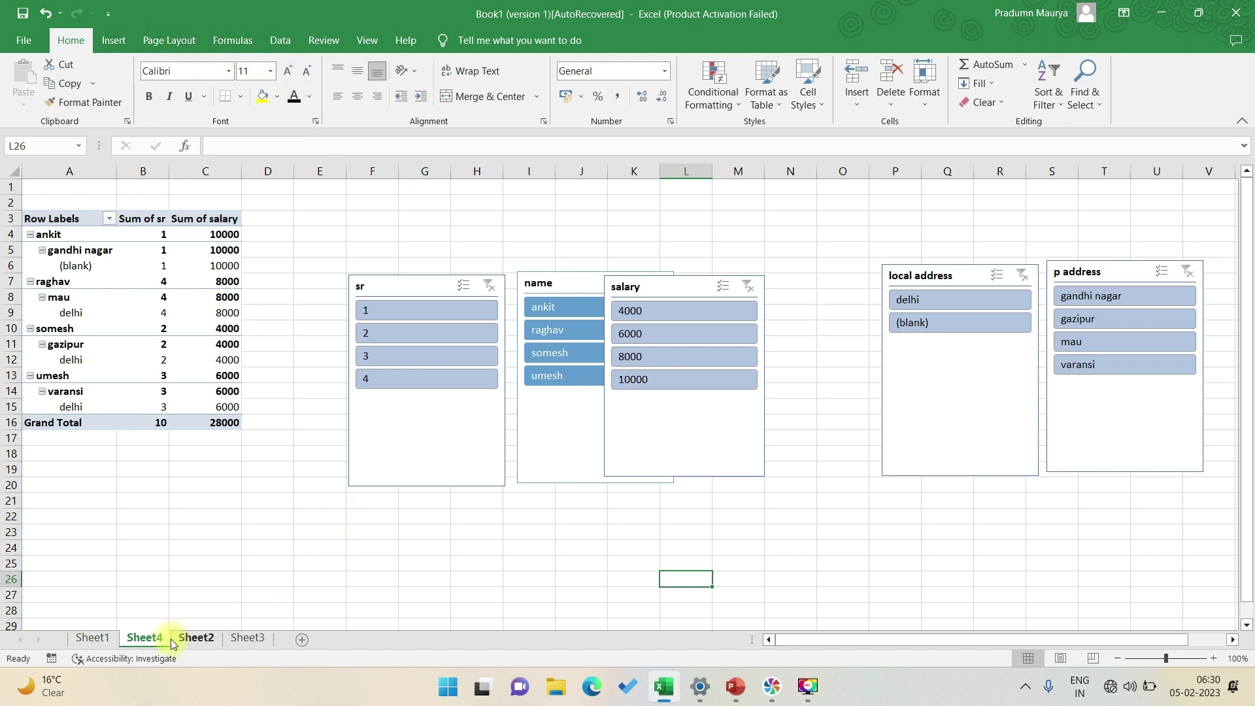
left_click(91, 638)
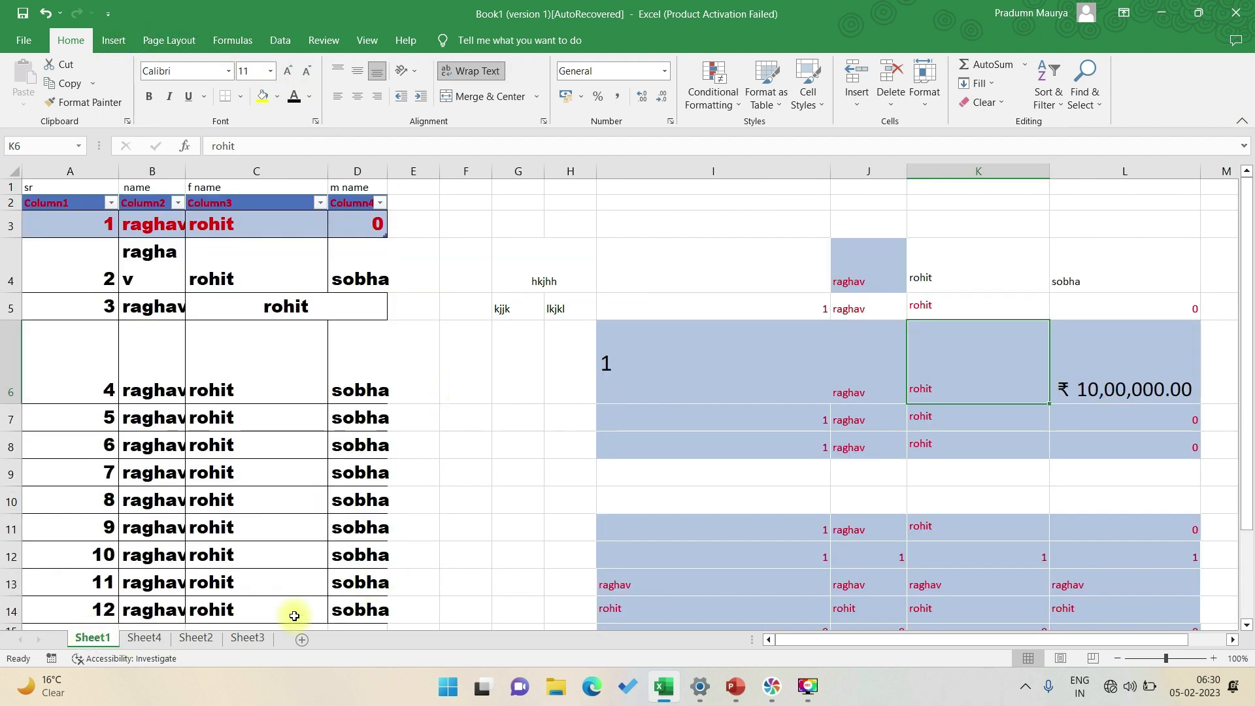
scroll(709, 526, "down", 4)
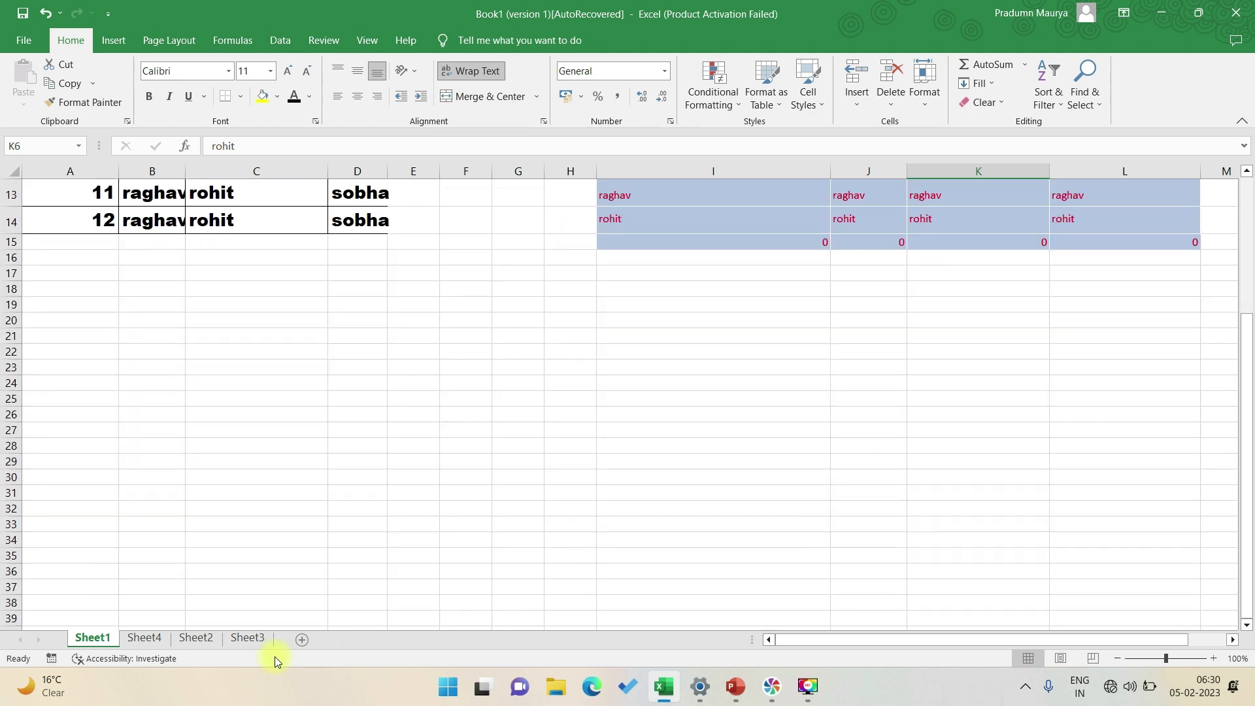
left_click(144, 637)
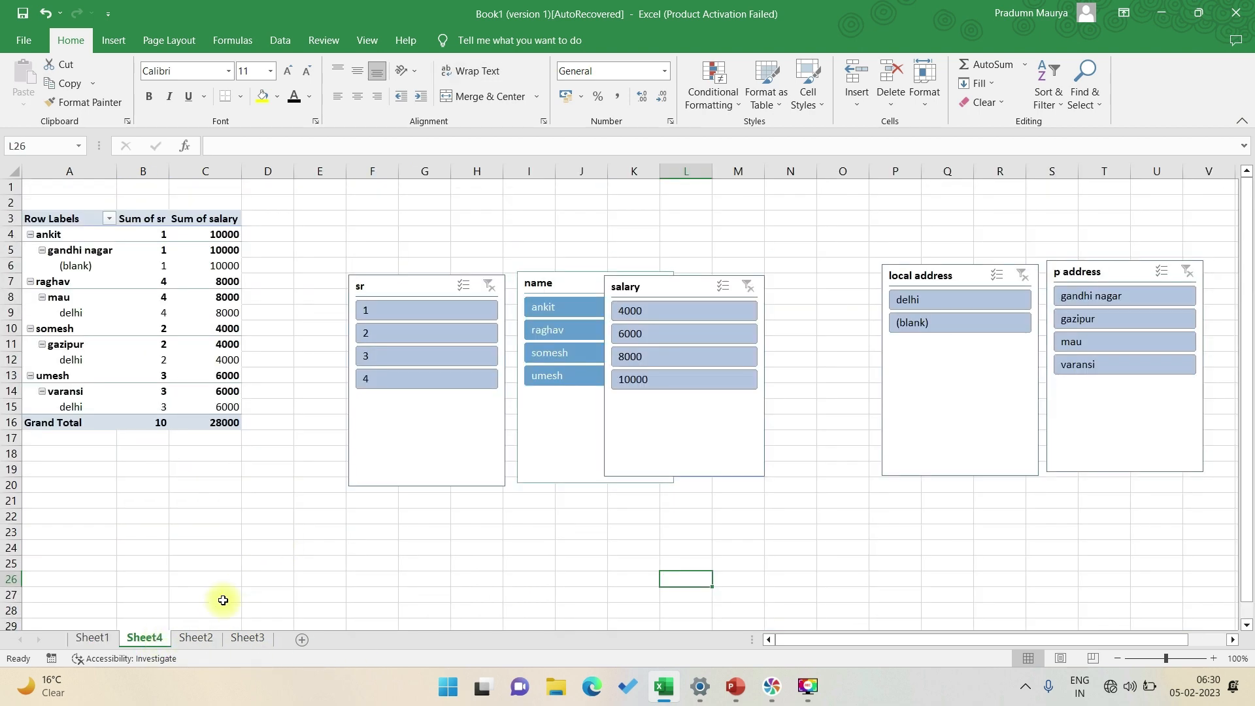
left_click(197, 640)
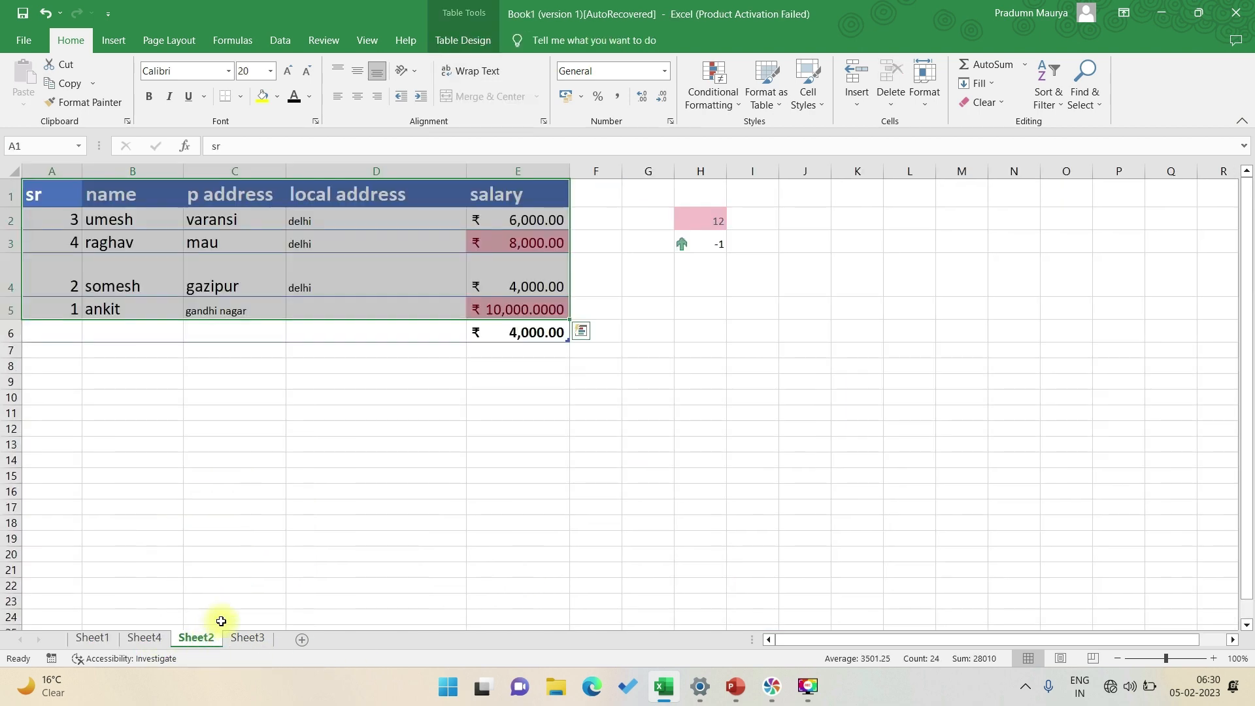
left_click(542, 410)
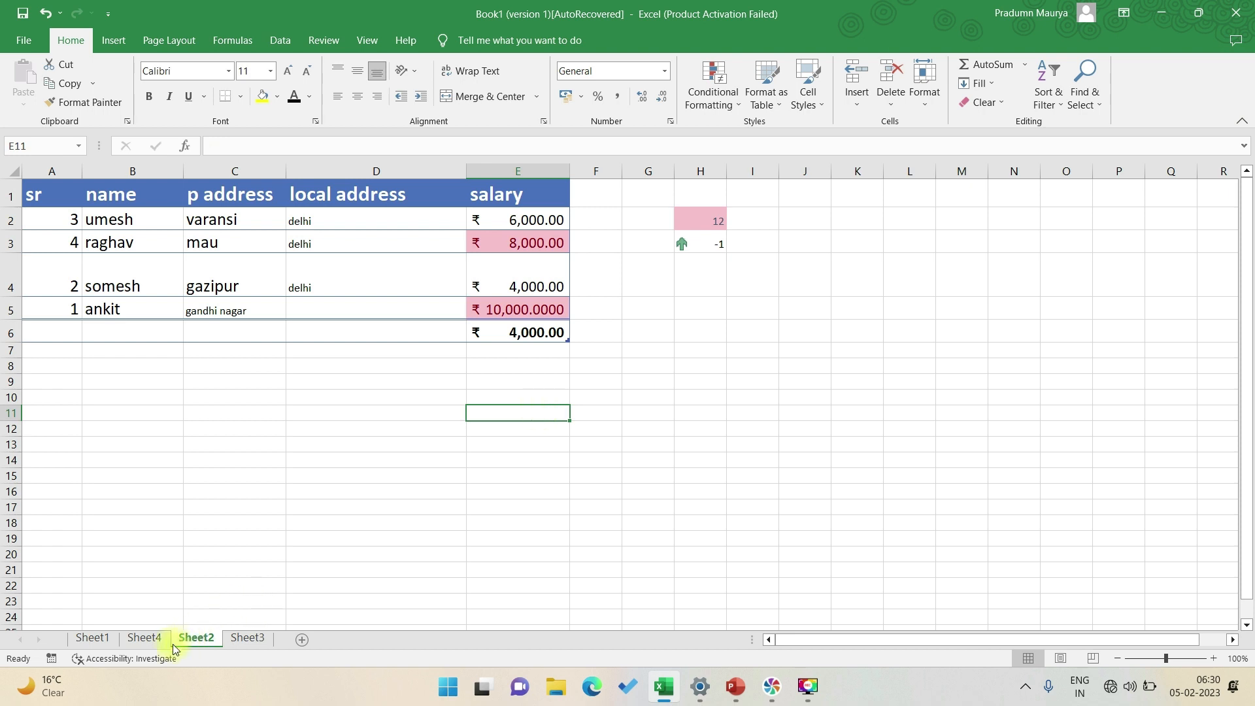
Add a new worksheet after Sheet2 and rename it 43
left_click(299, 640)
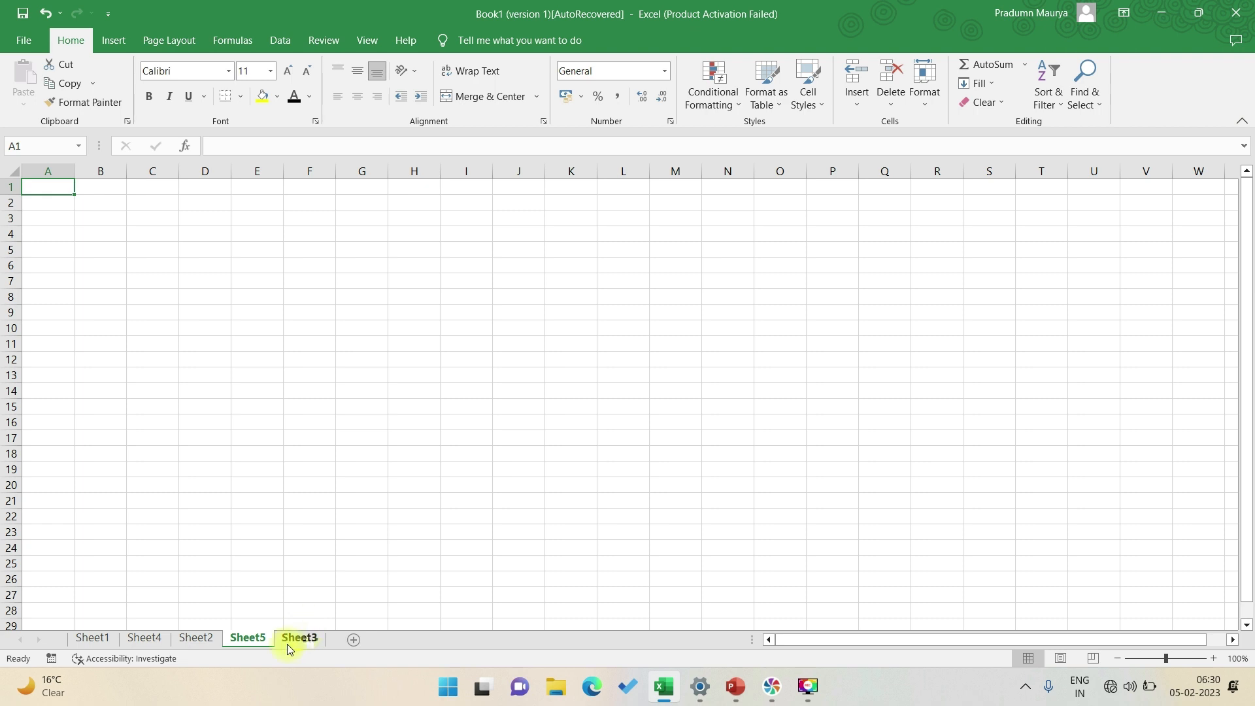
right_click(266, 644)
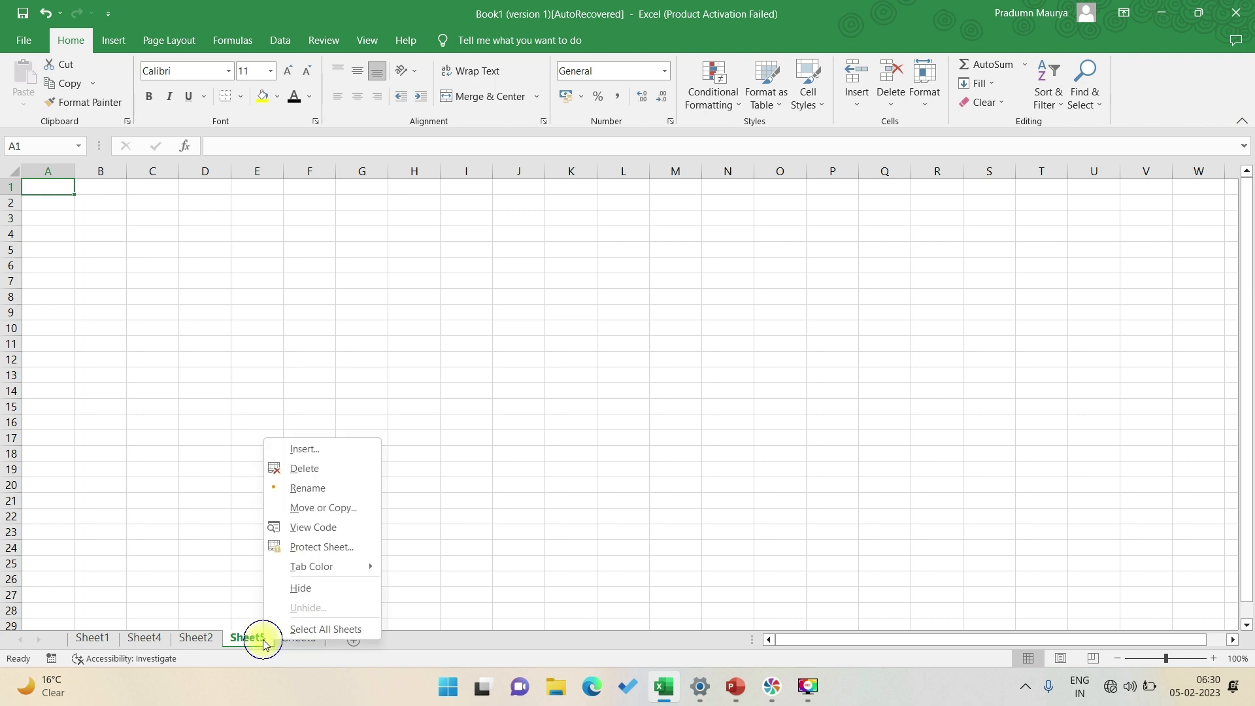
left_click(311, 489)
key("BackSpace")
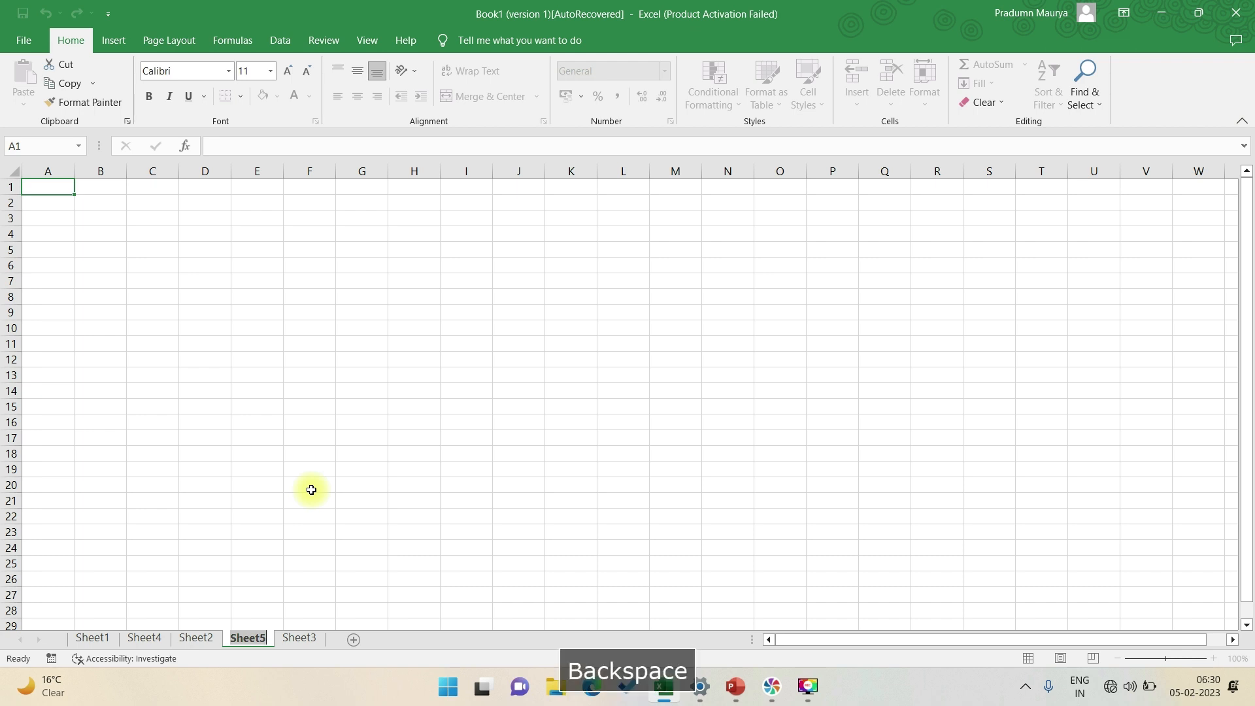
type("43")
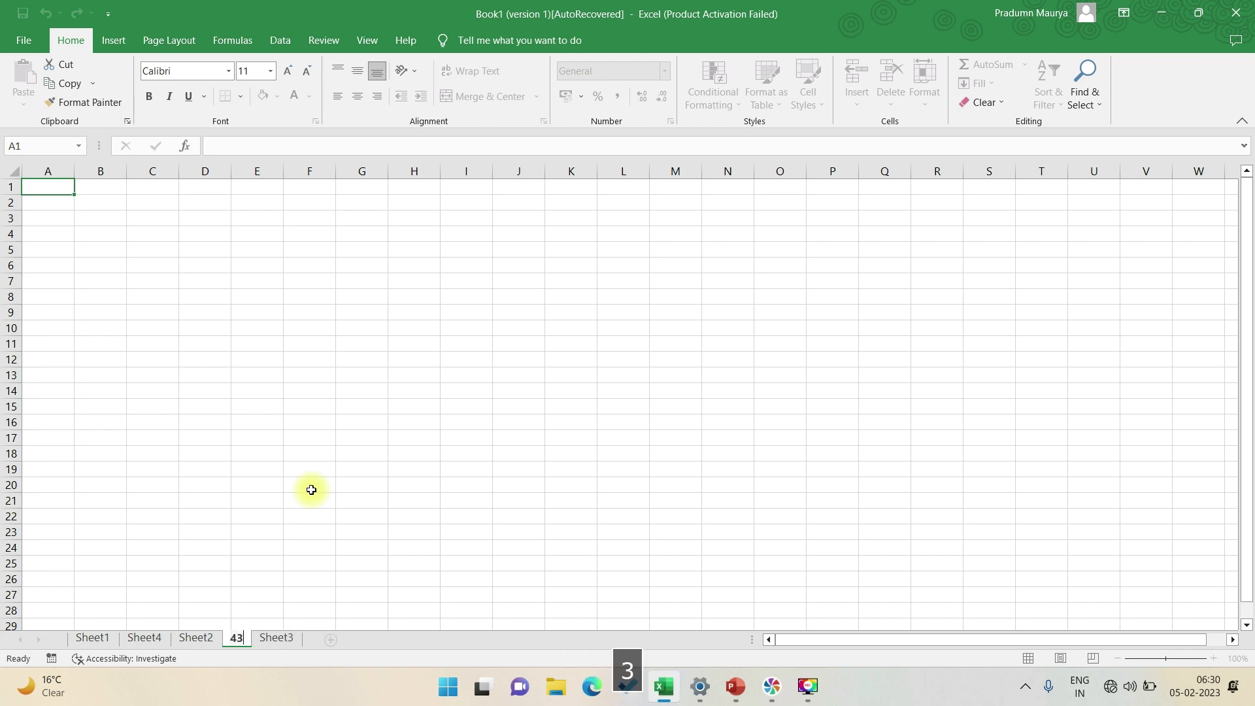
key("Return")
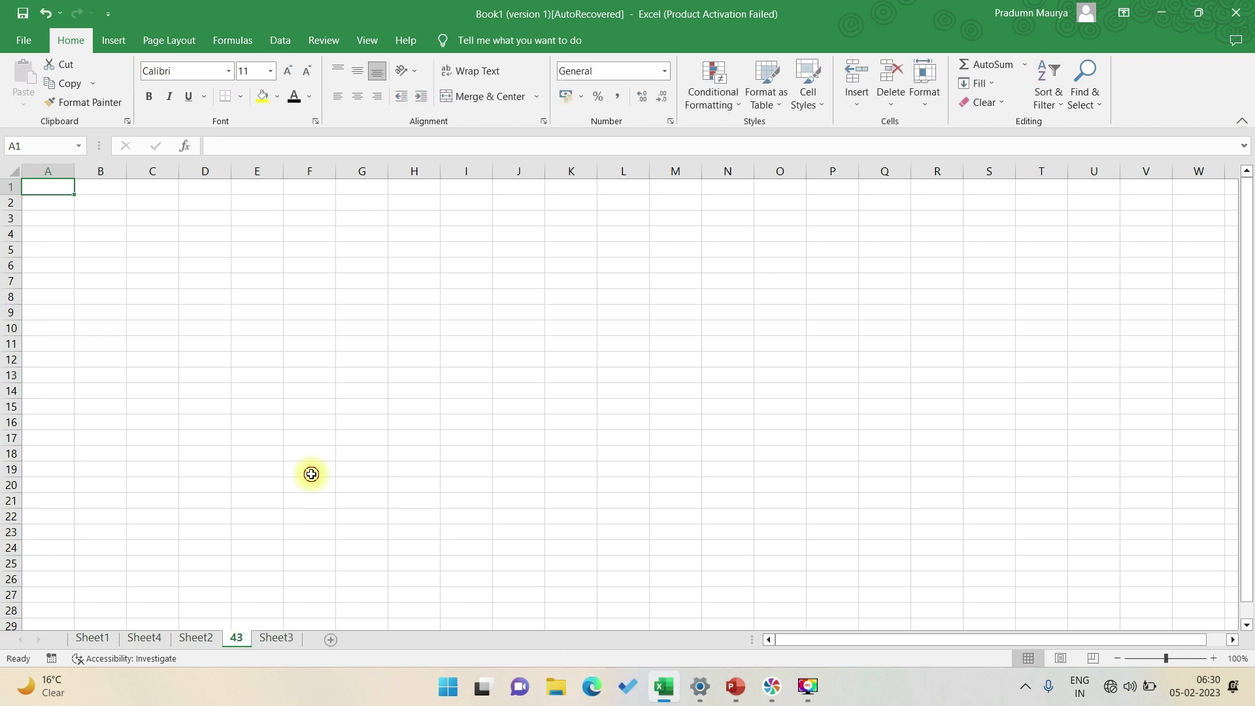
left_click(311, 472)
Try to get recommended PivotTables for the salary table on Sheet2, and cancel the suggestion
left_click(200, 639)
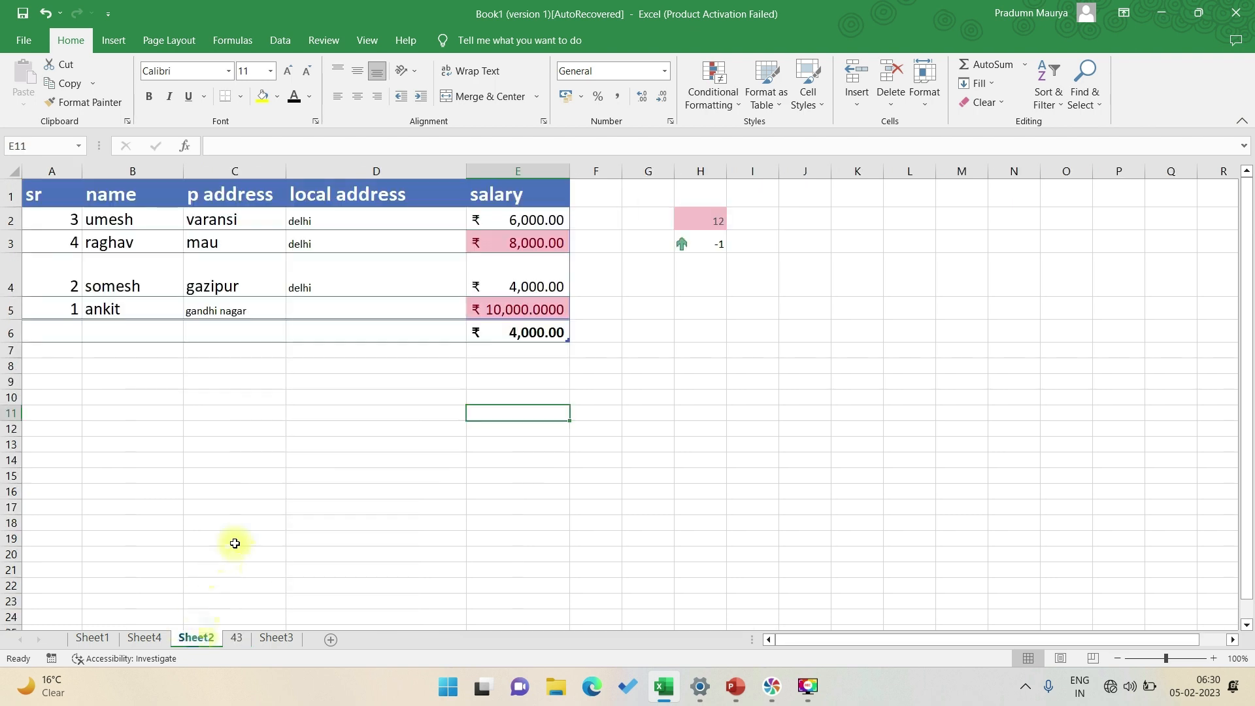
left_click(350, 383)
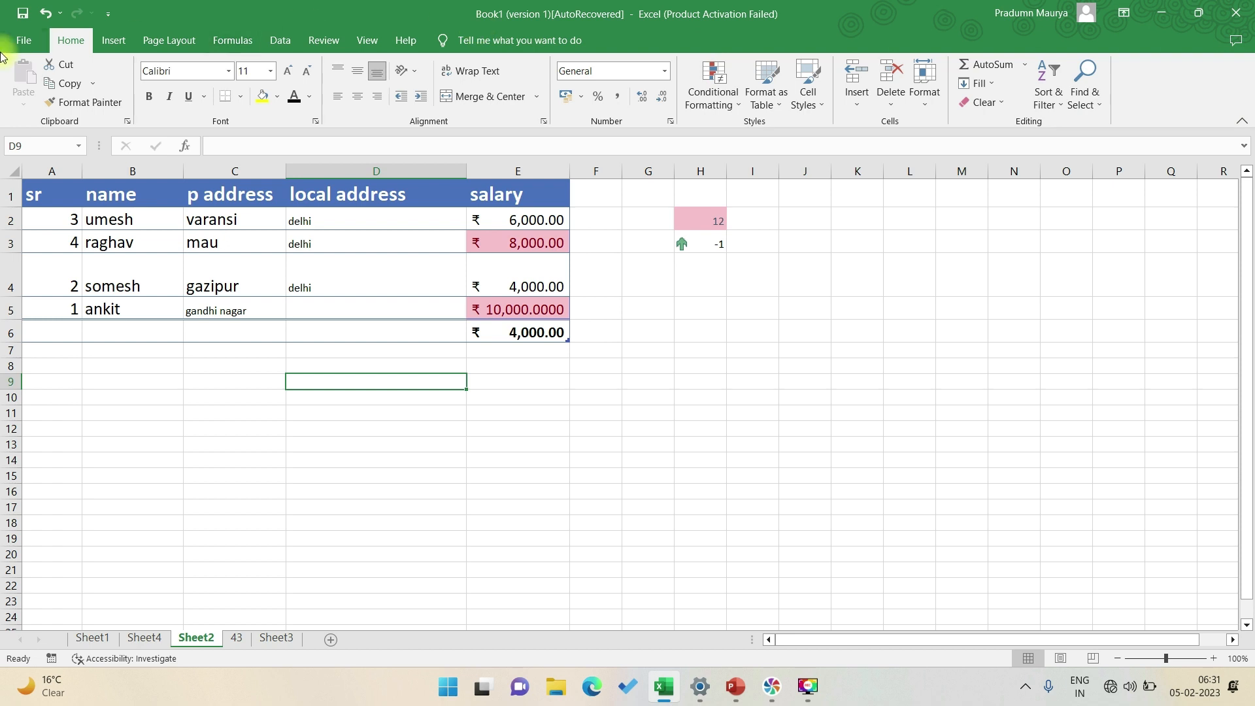
left_click(113, 39)
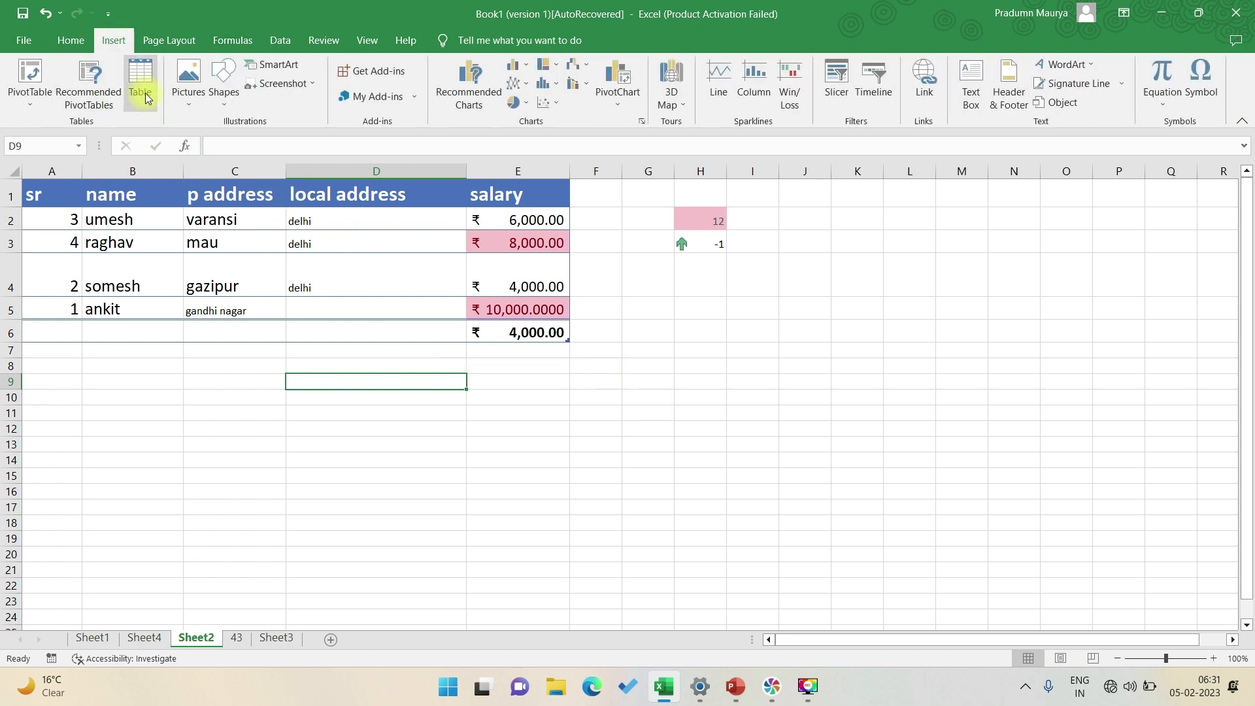
left_click(90, 107)
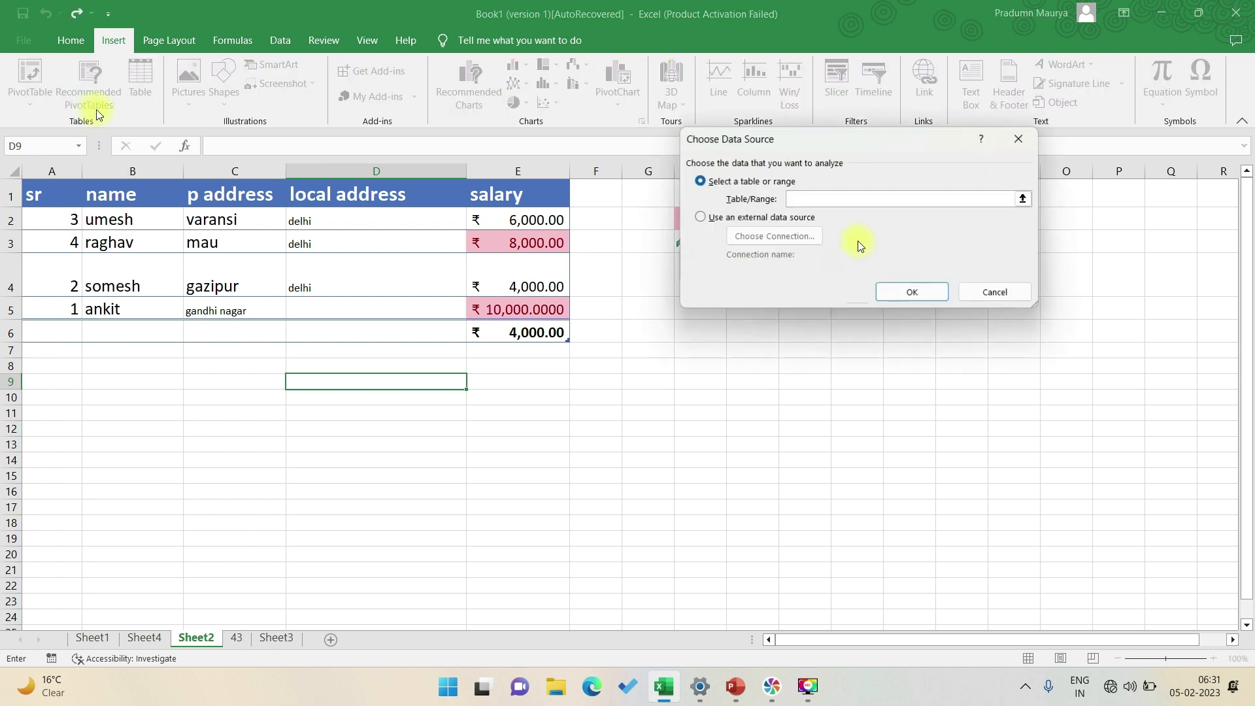
left_click_drag(36, 192, 59, 311)
left_click(911, 287)
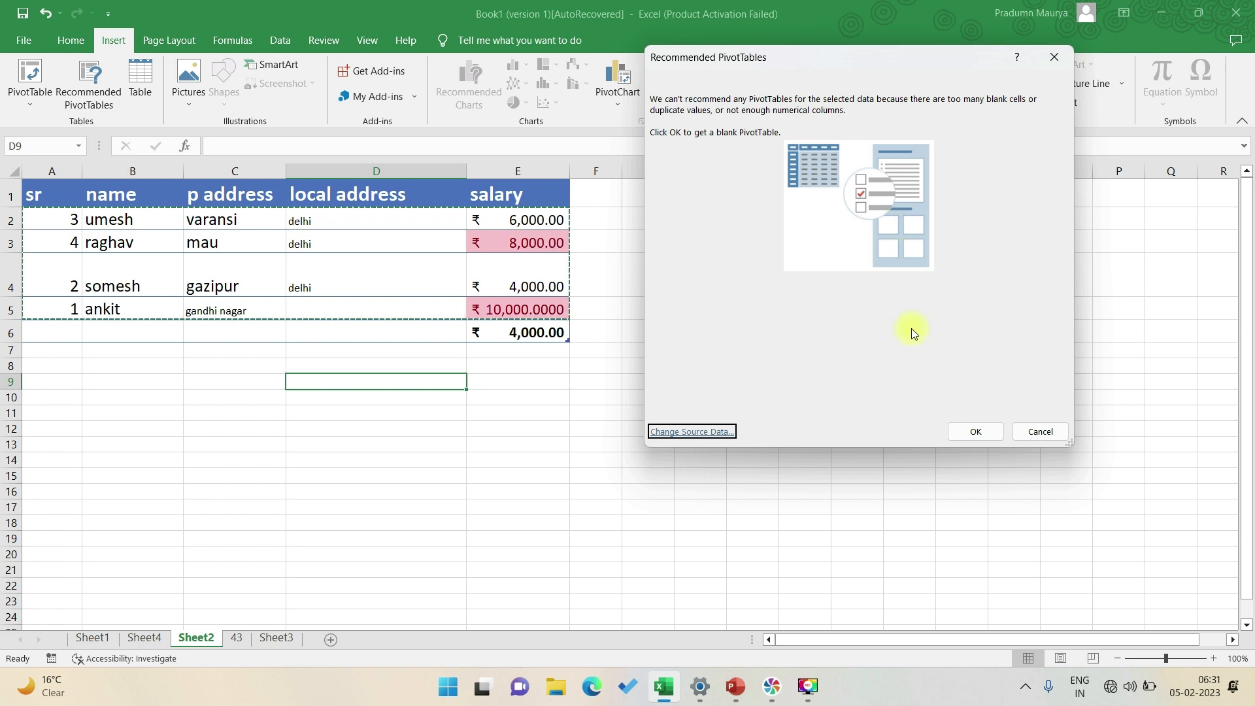
left_click(1037, 431)
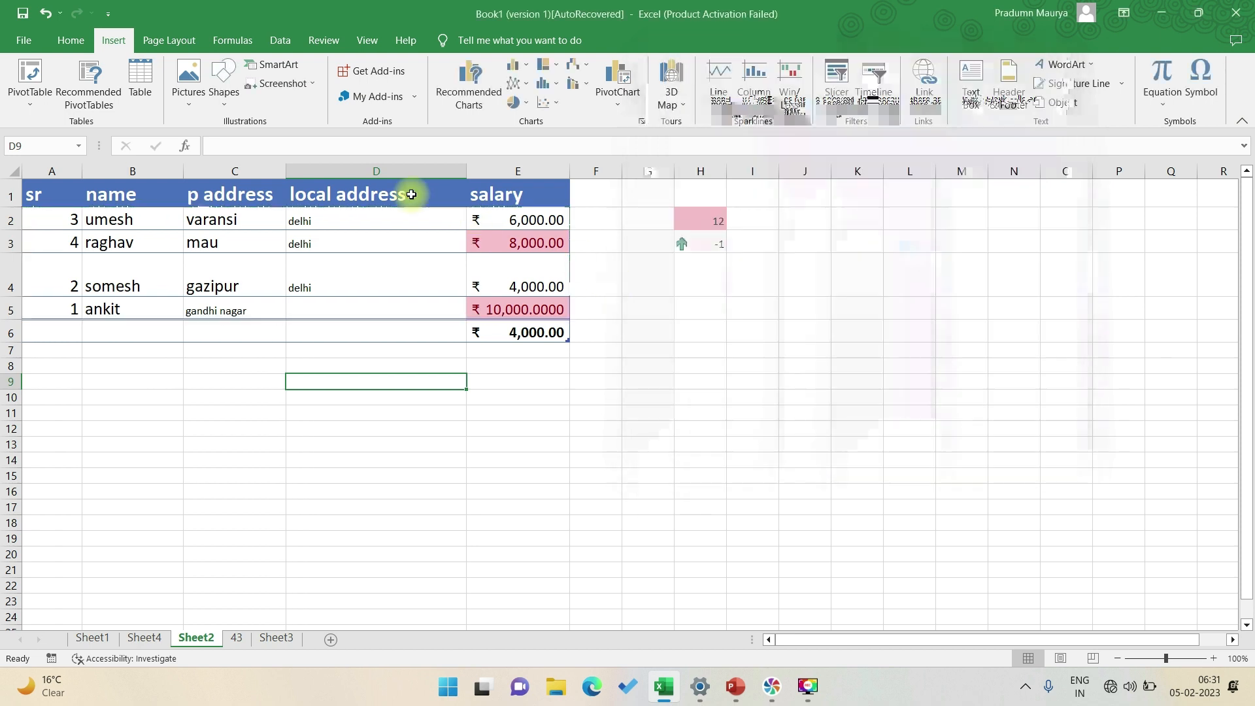
Cancel creating a table at the empty cell D9, and apply all borders to the salary table range A1:E5
left_click(147, 104)
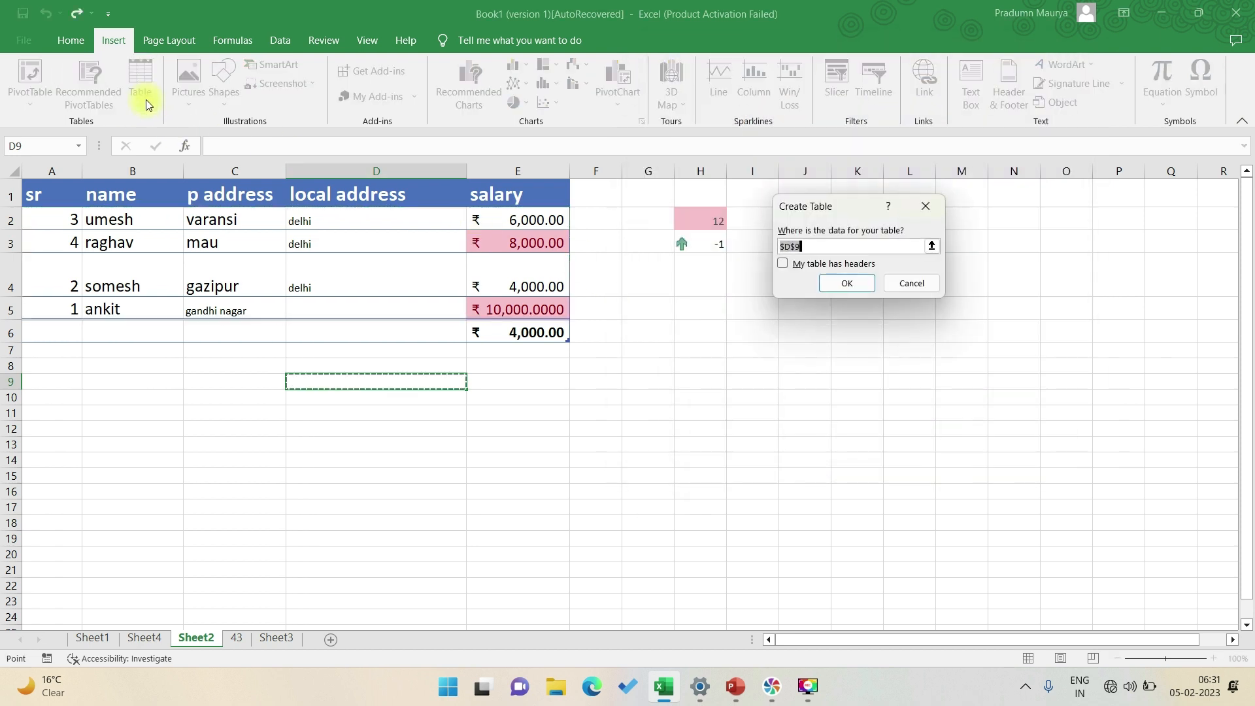
left_click(912, 283)
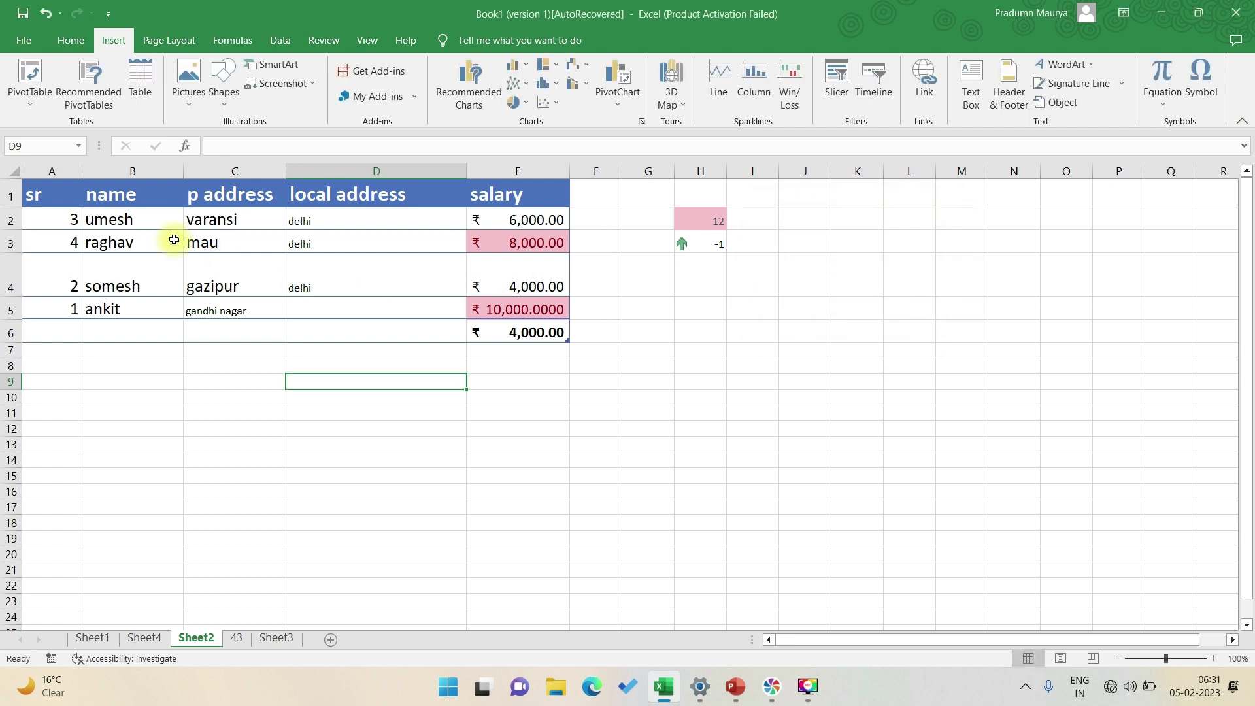
left_click_drag(34, 194, 248, 306)
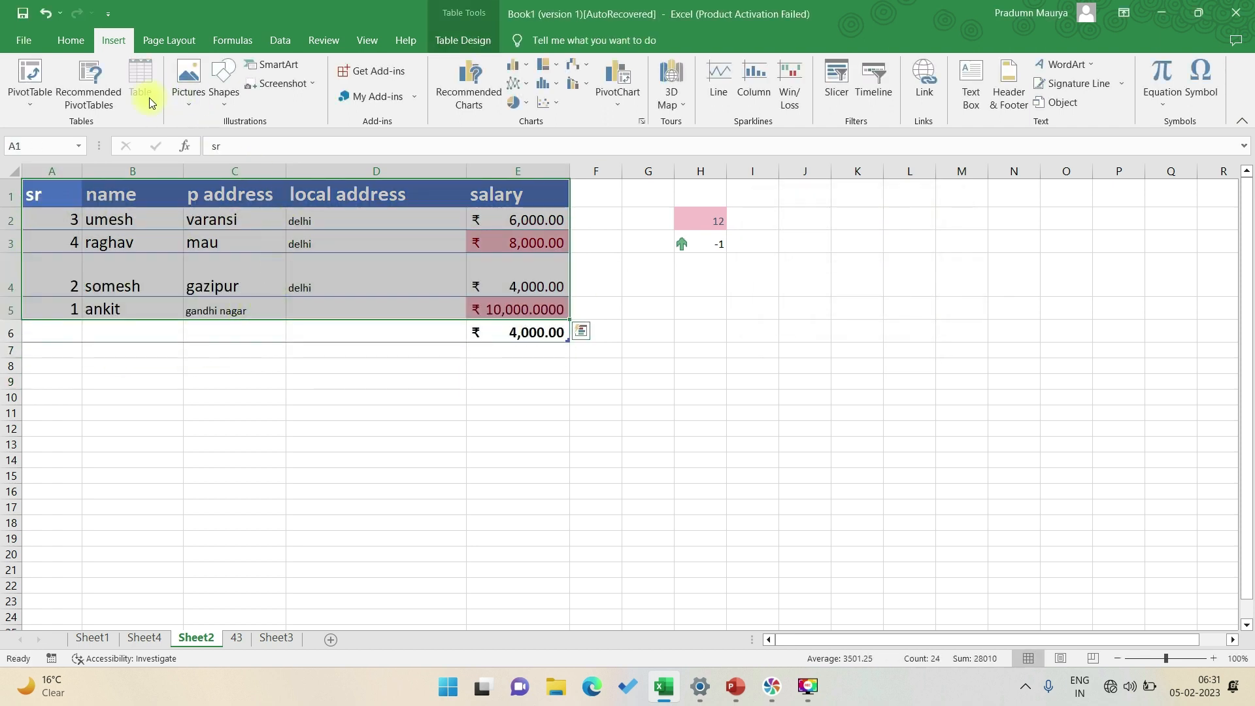
left_click(71, 39)
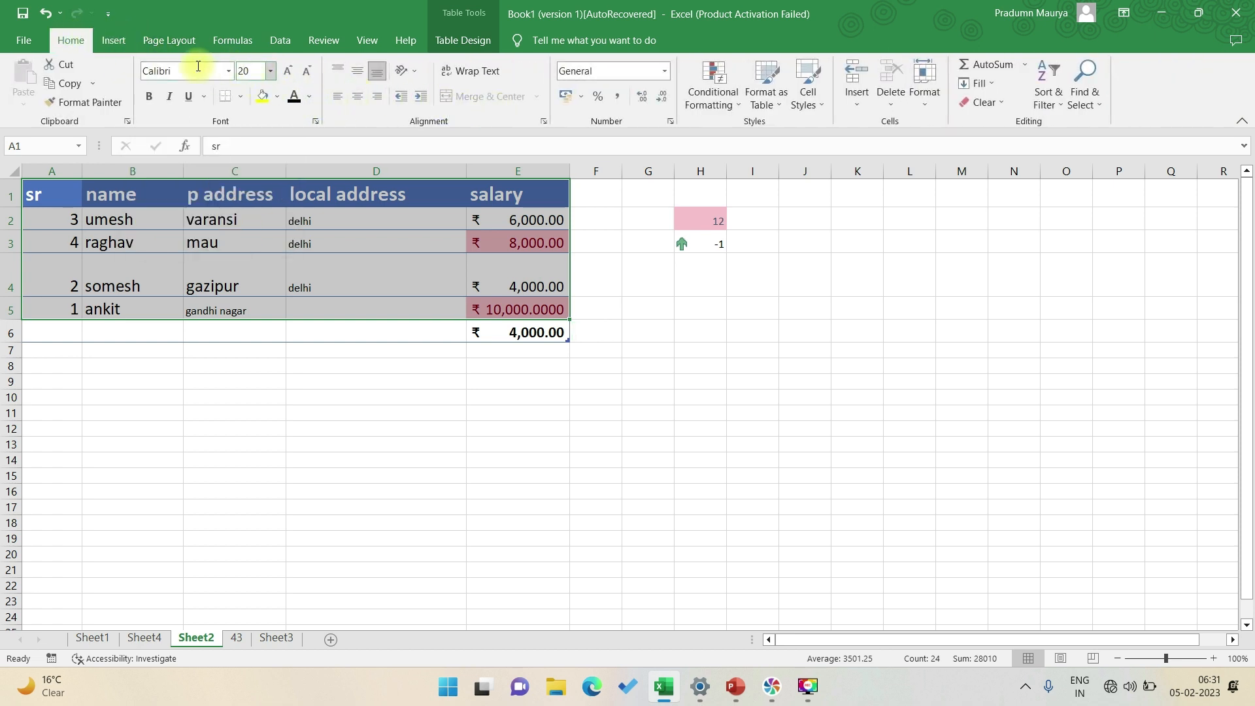
left_click(241, 97)
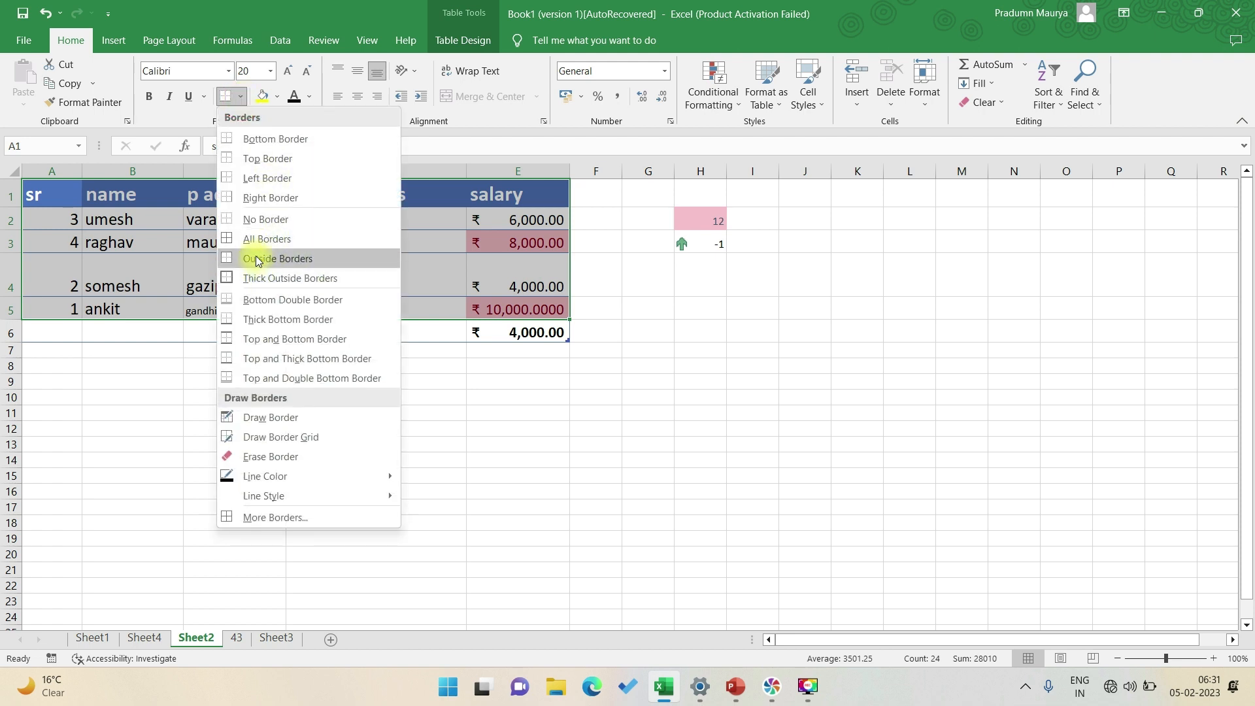
left_click(257, 260)
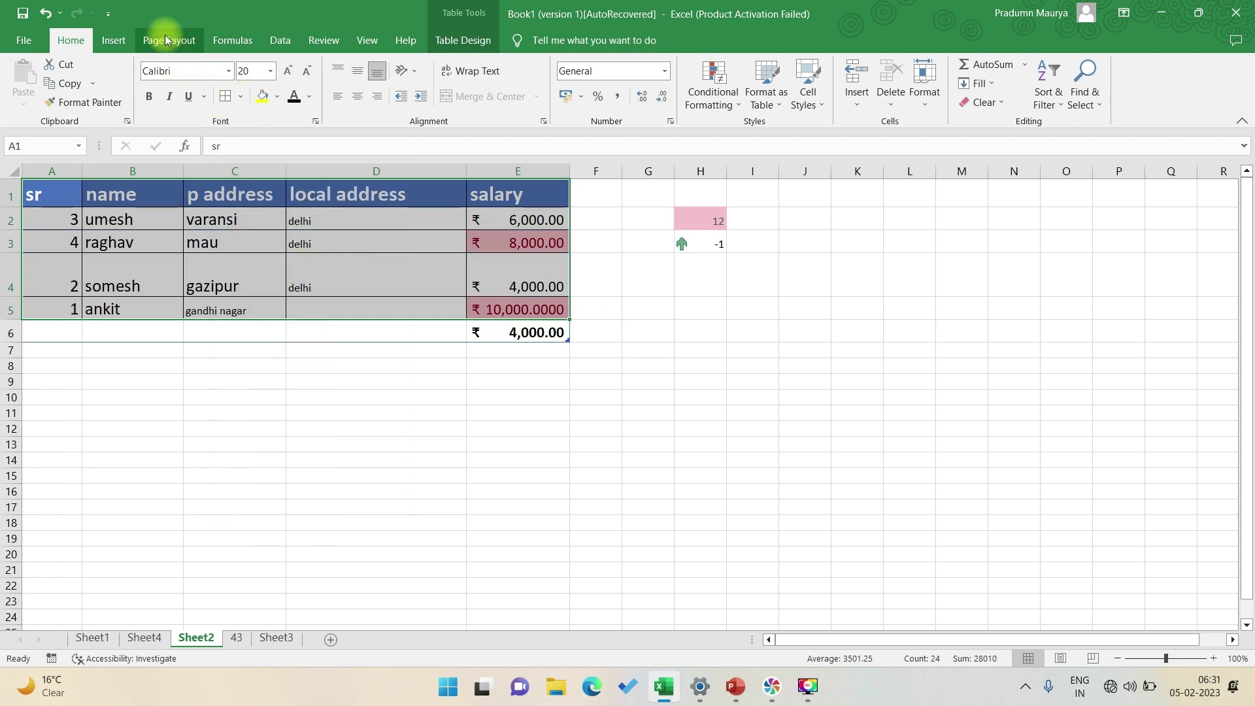
Insert the picture Sunrise - Copy (5) from the Pictures folder, and shrink it to about 3.6 × 6.4 cm beside the salary table
left_click(114, 40)
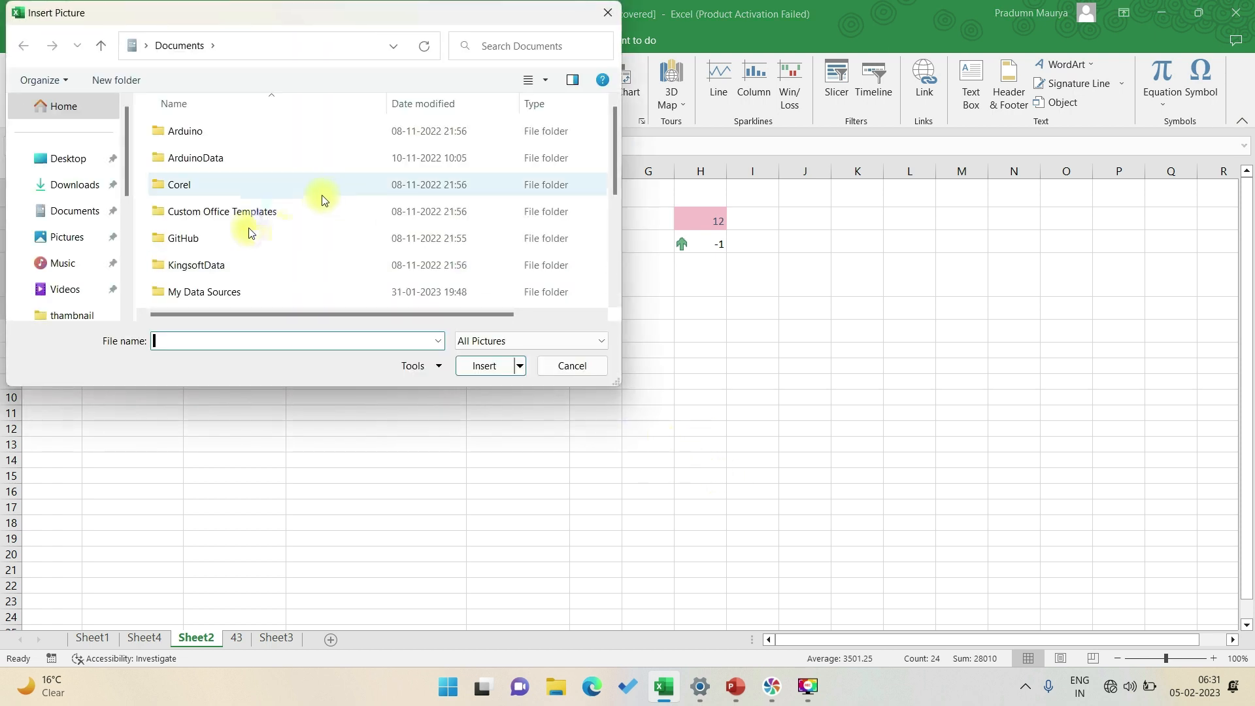
scroll(245, 261, "down", 3)
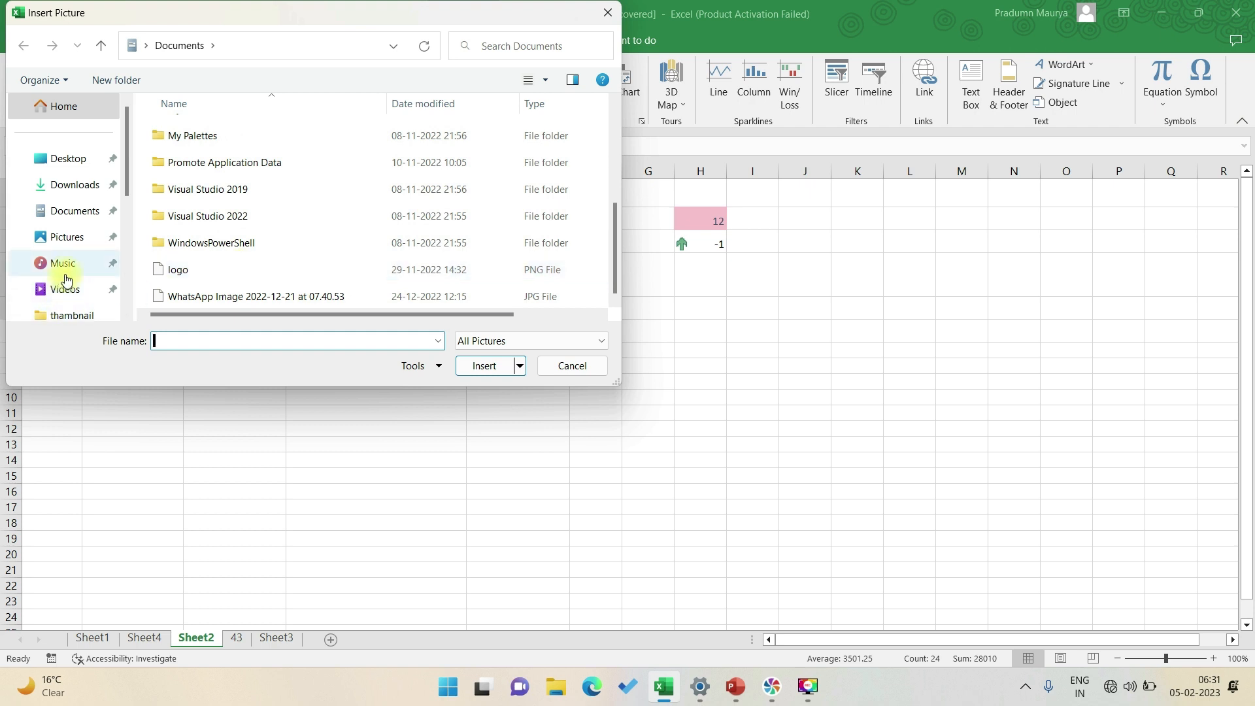
left_click(68, 237)
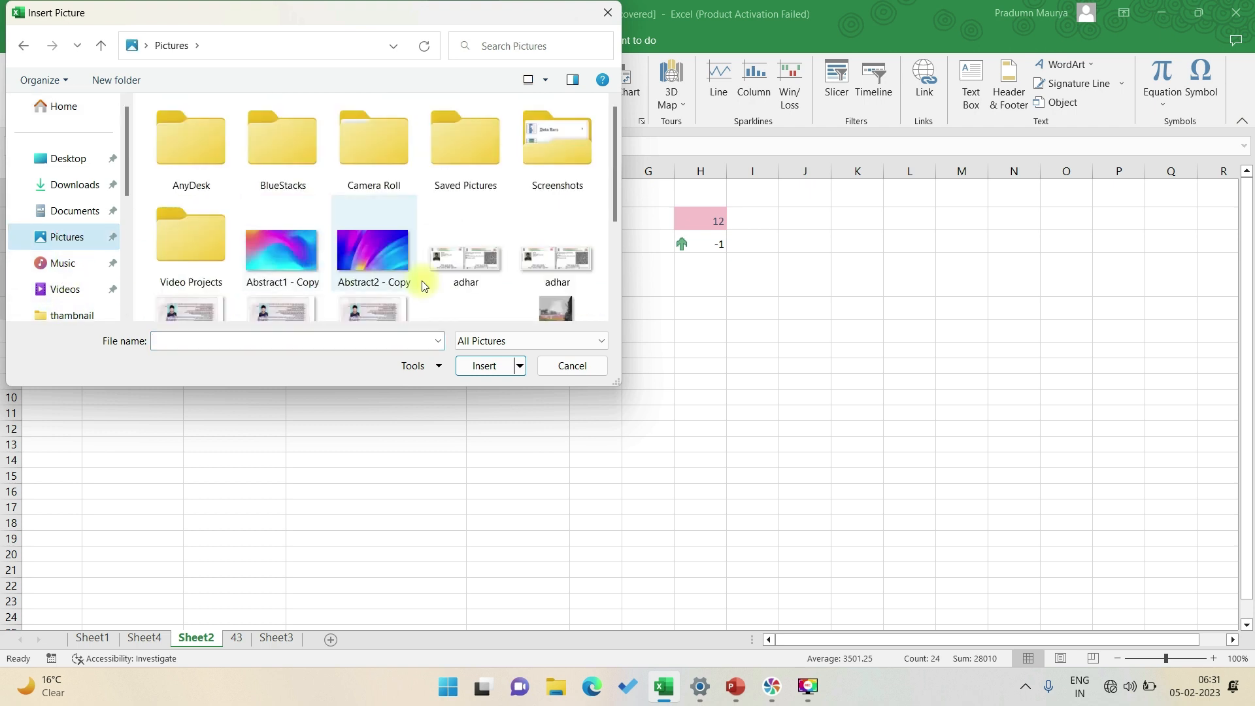
scroll(423, 288, "down", 3)
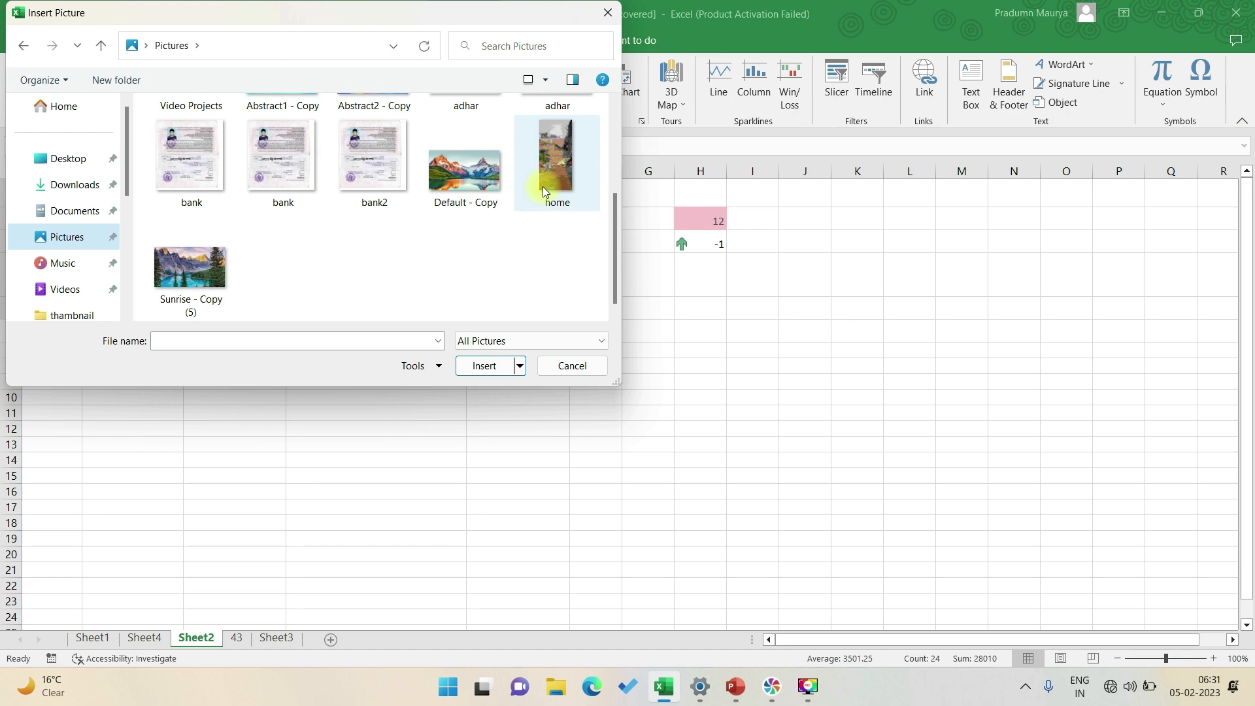
left_click(222, 285)
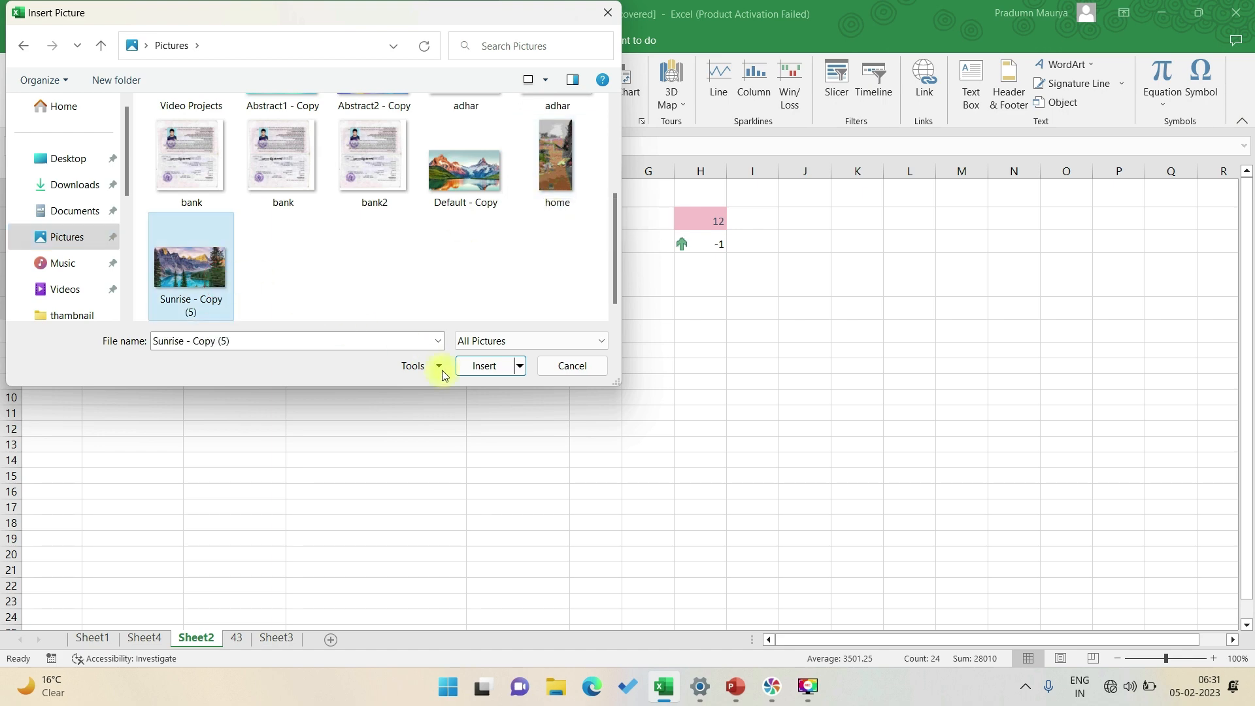
left_click(485, 365)
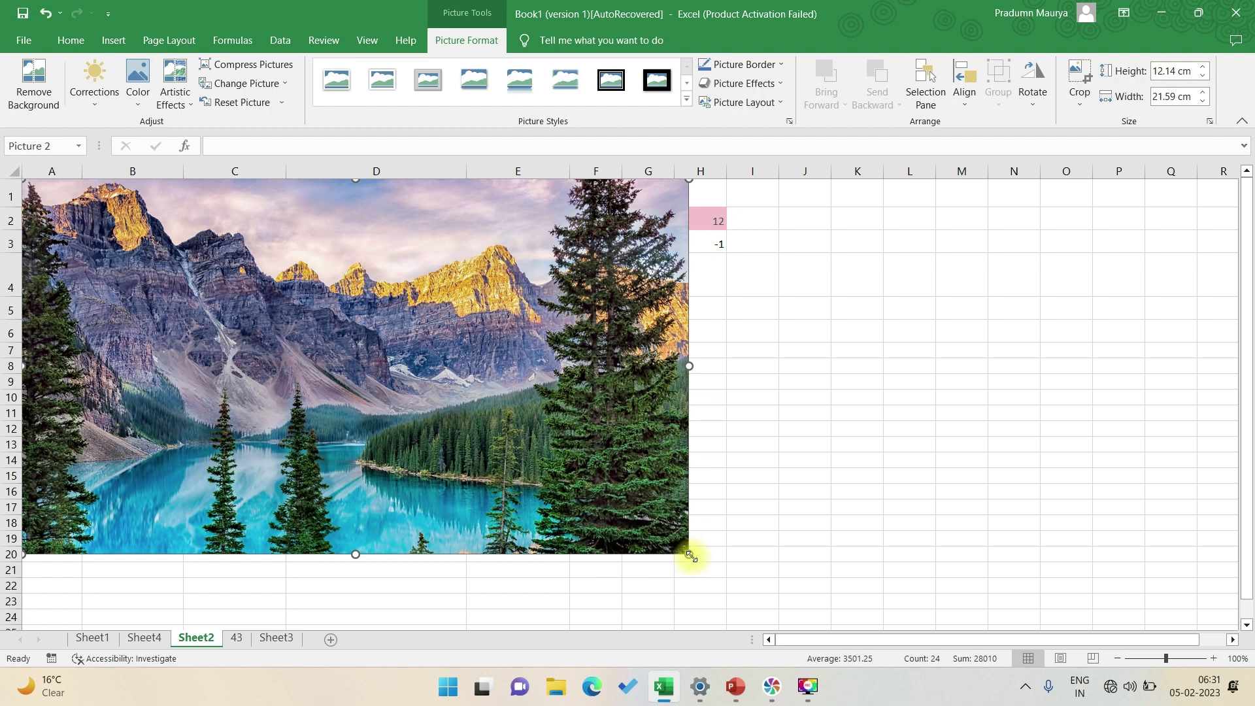
left_click_drag(689, 554, 105, 291)
left_click_drag(138, 245, 765, 262)
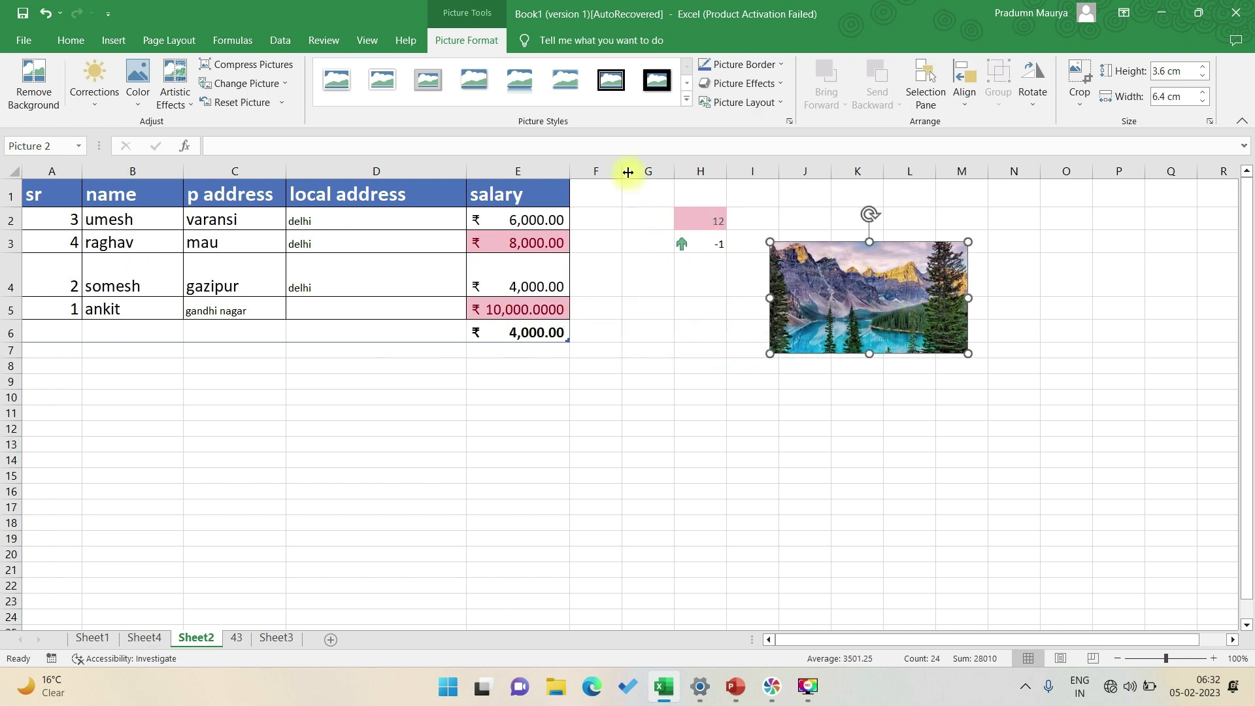
Widen column F and heighten row 1 enough to hold the landscape picture, and fit the picture inside cell F1
left_click_drag(622, 171, 758, 171)
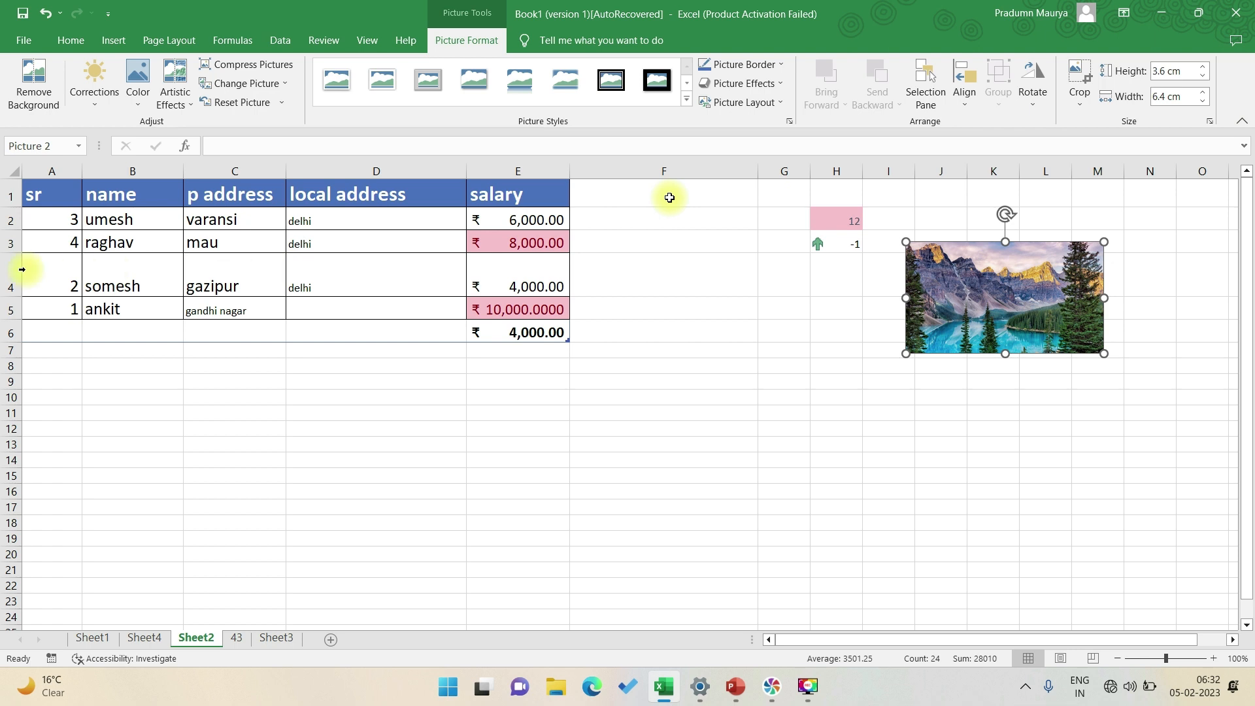
left_click_drag(12, 209, 12, 315)
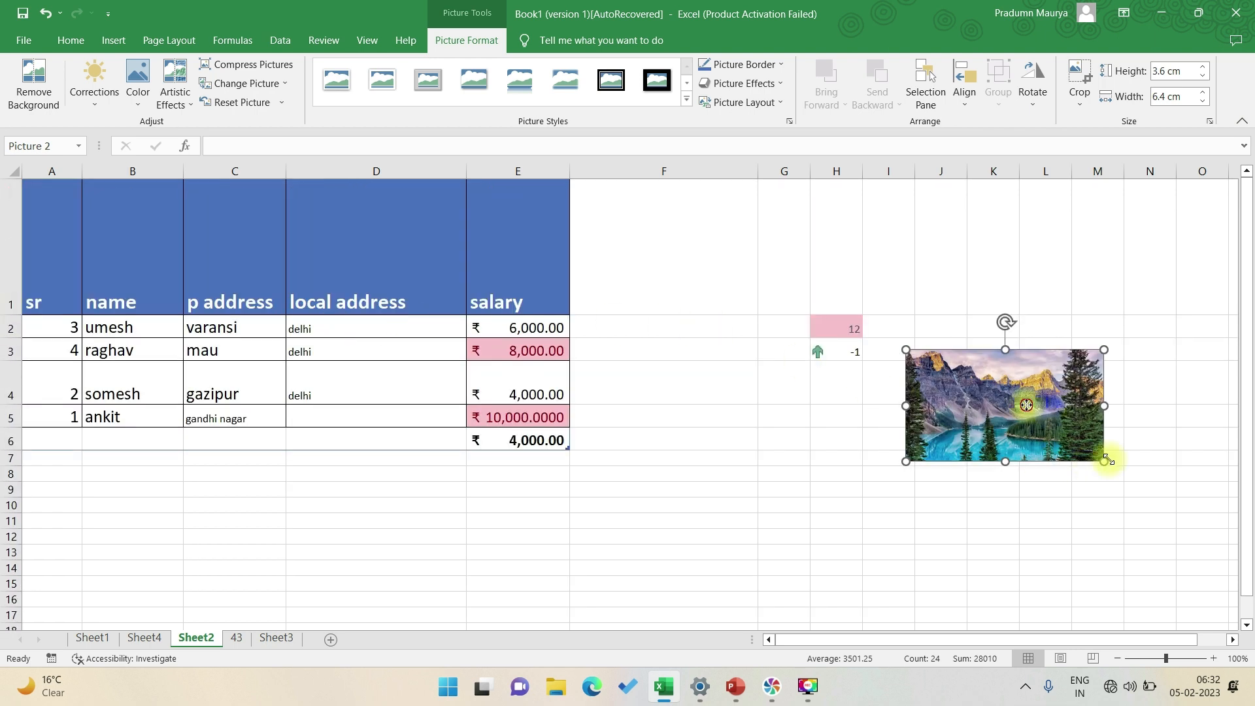
left_click_drag(1013, 404, 682, 245)
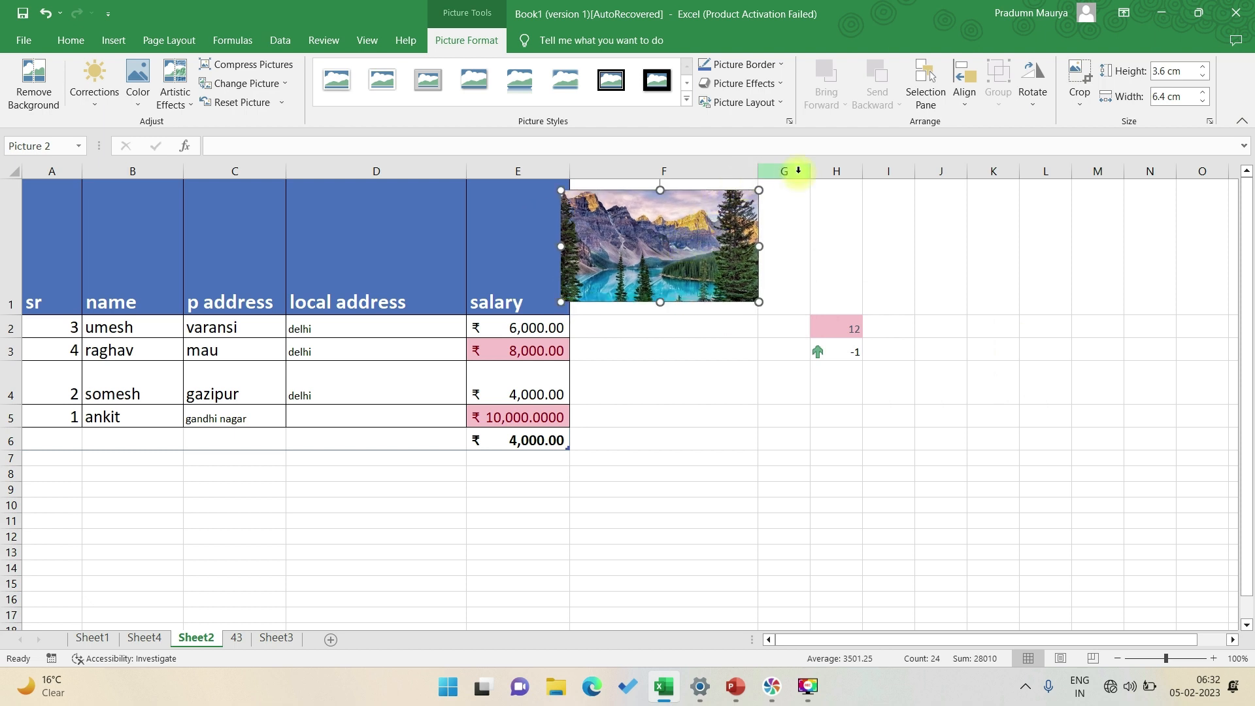
left_click_drag(770, 179, 786, 180)
left_click_drag(719, 222, 731, 222)
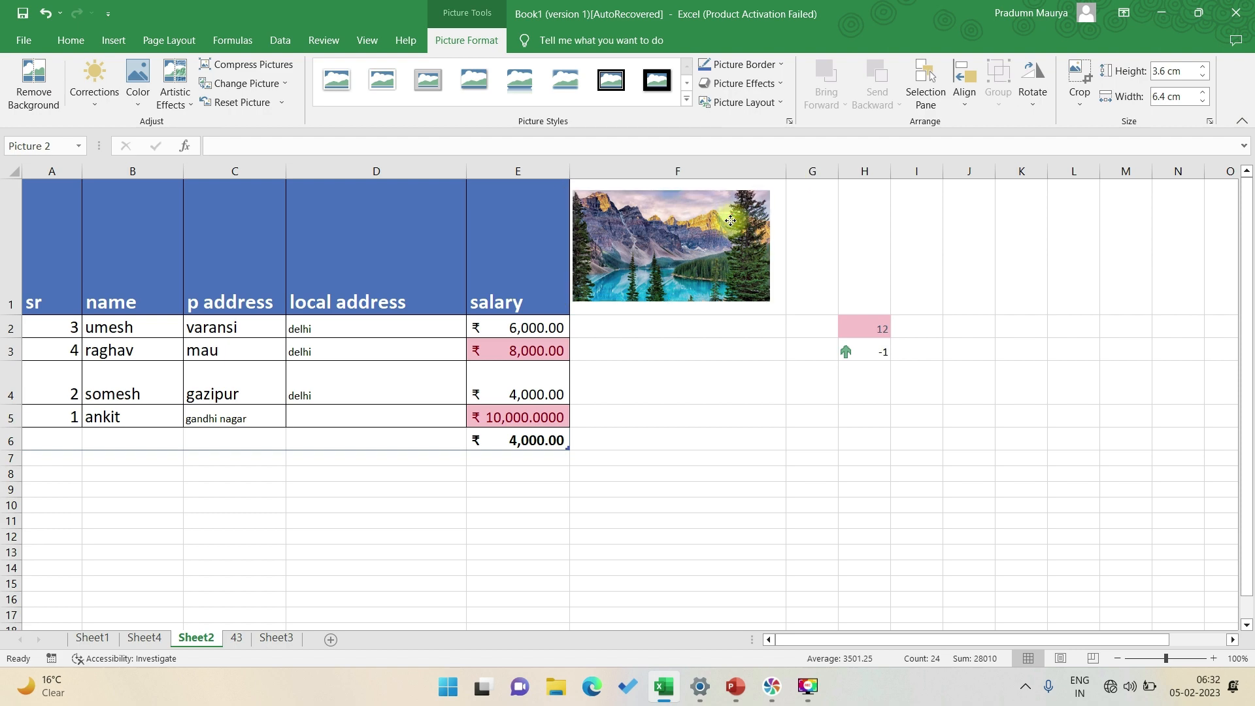
left_click(817, 244)
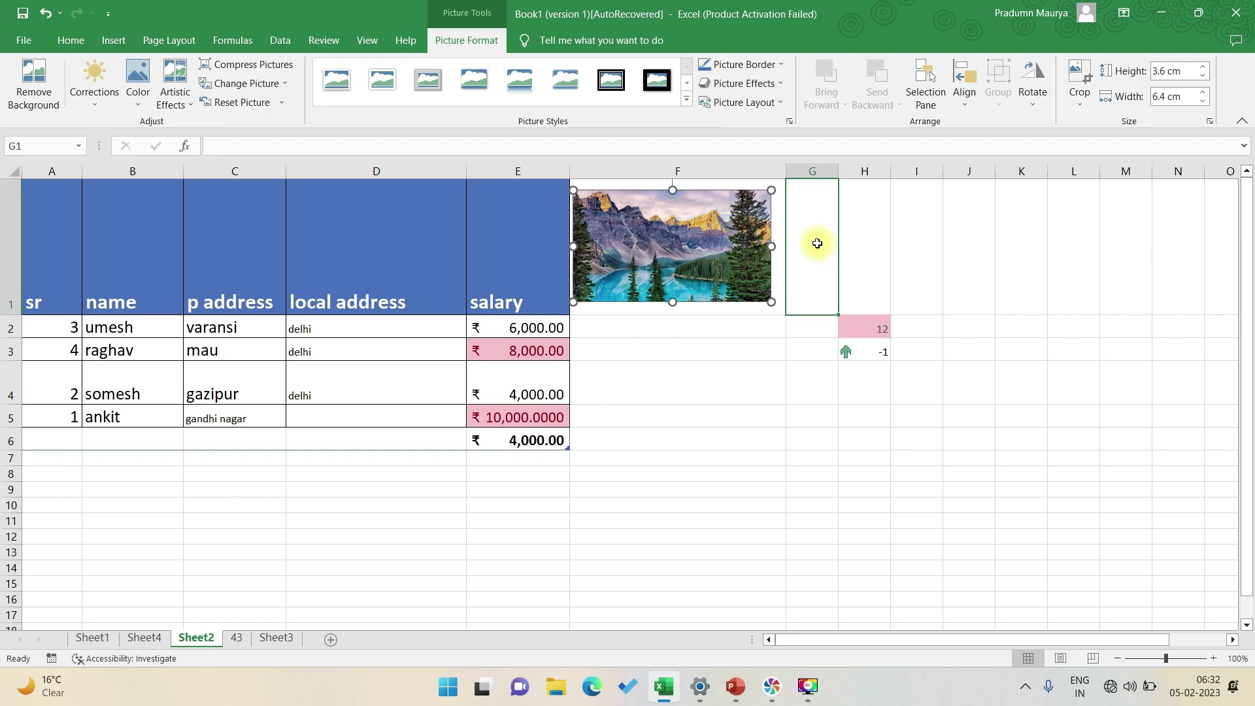
left_click(722, 235)
left_click(790, 235)
left_click(790, 235)
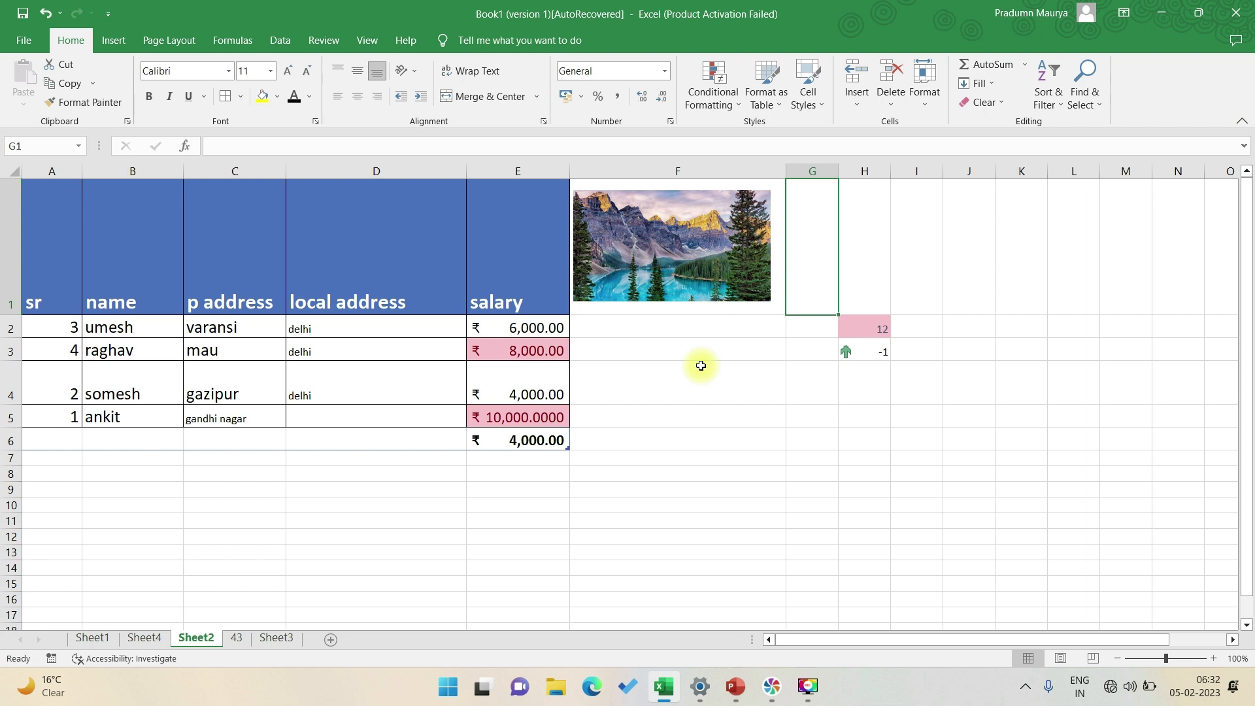
left_click(680, 392)
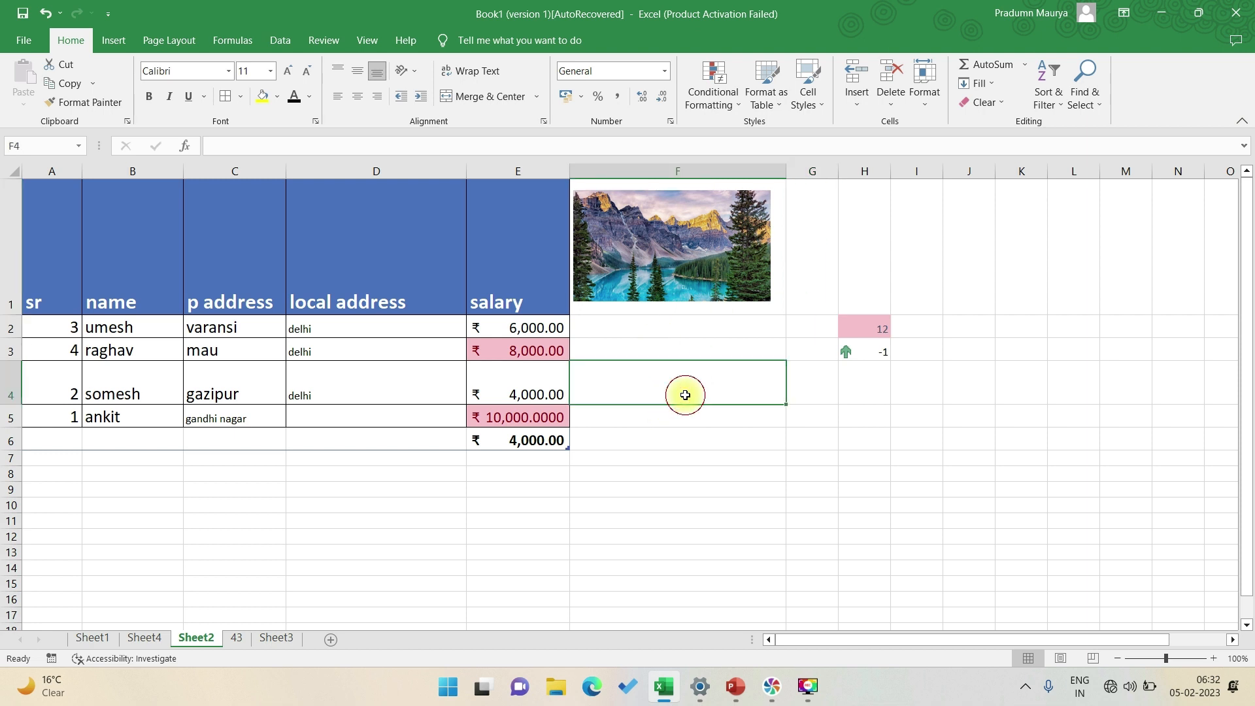
left_click(673, 281)
left_click(681, 342)
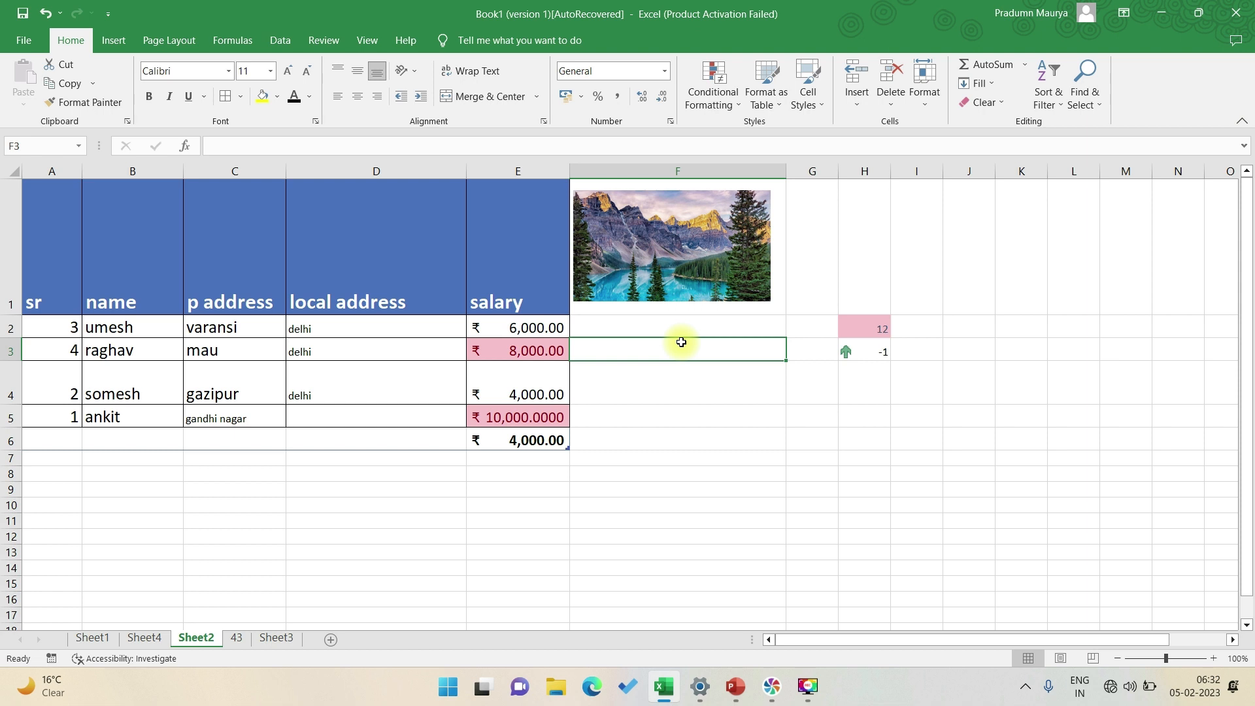
left_click(850, 272)
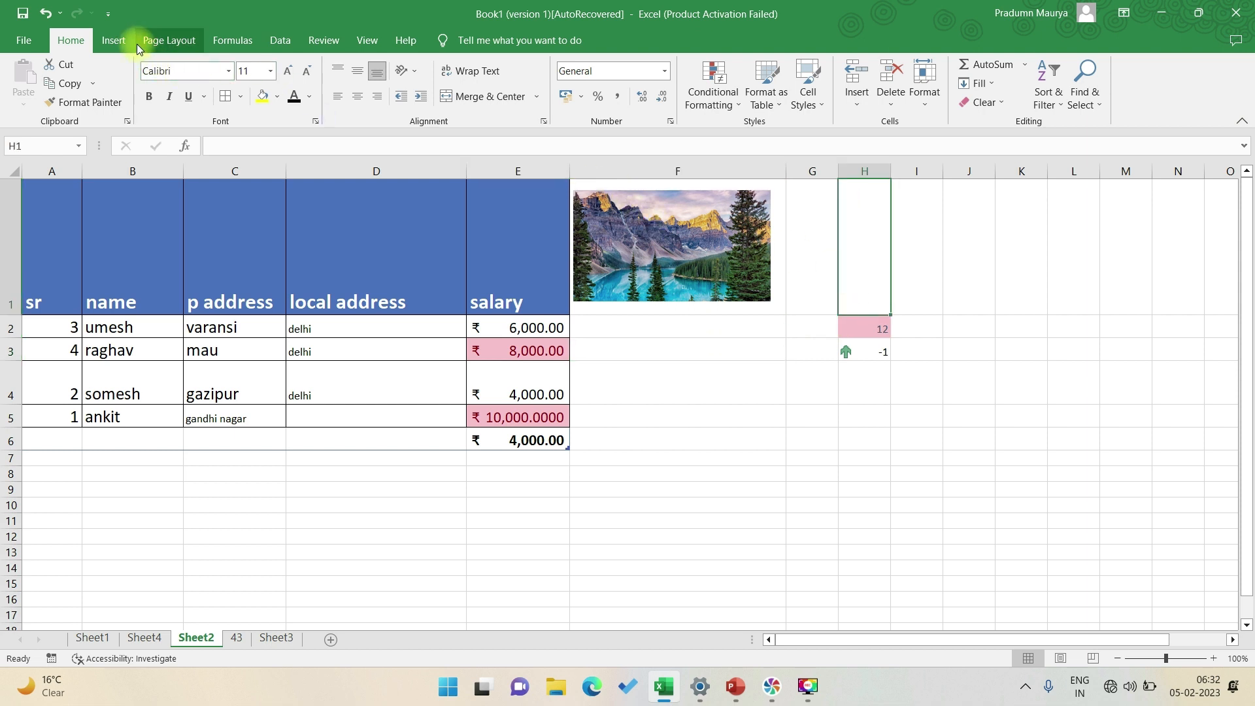
Draw an isosceles triangle about 3.54 cm high and 3.49 cm wide below the landscape picture in column F
left_click(116, 40)
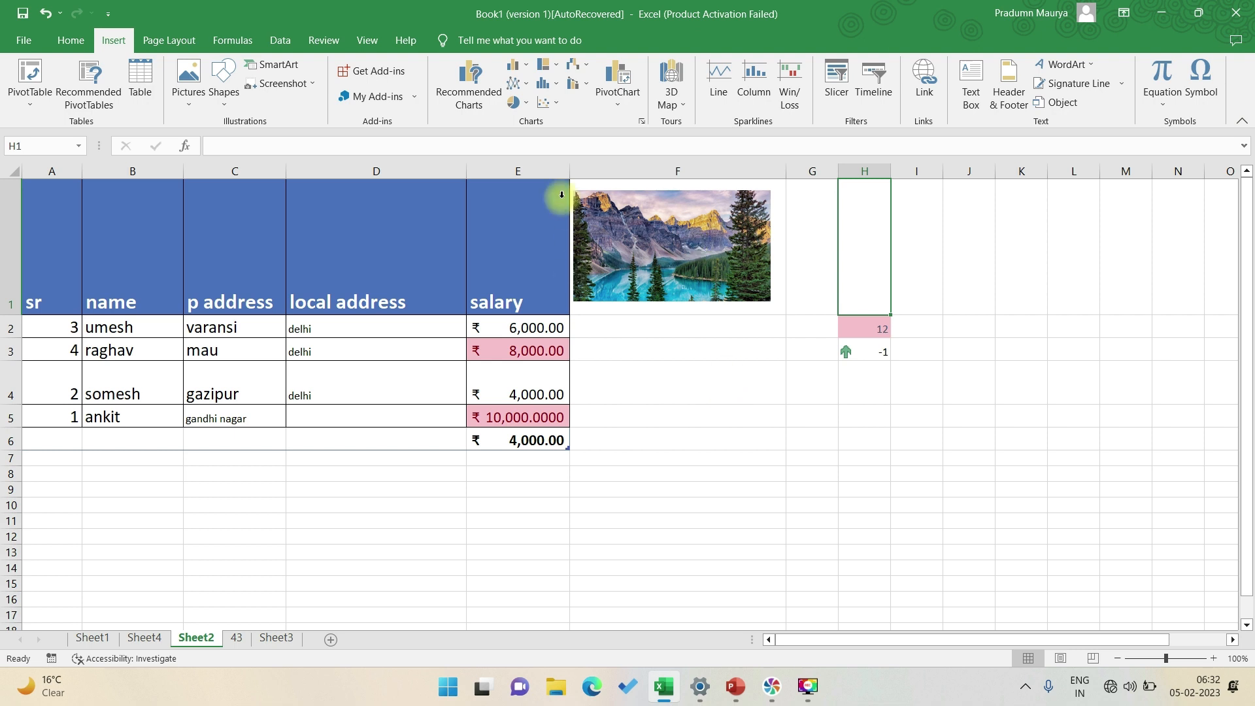
left_click(237, 102)
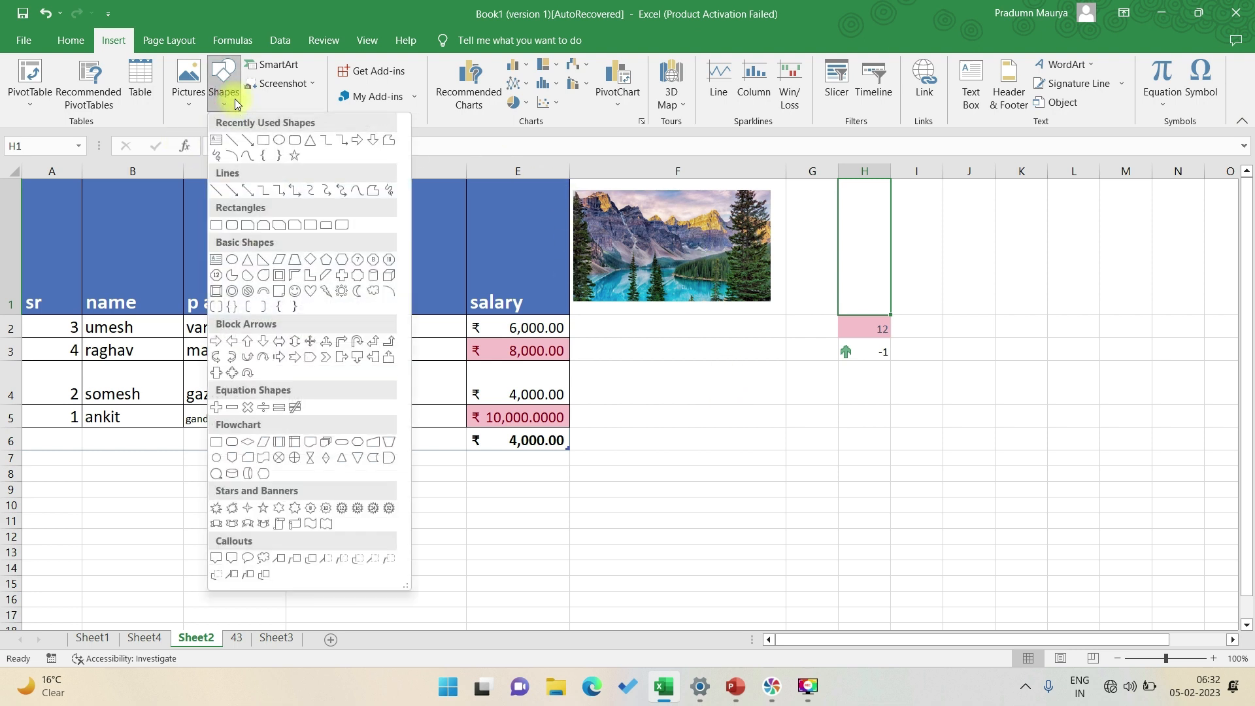
left_click(310, 149)
left_click_drag(669, 380, 777, 490)
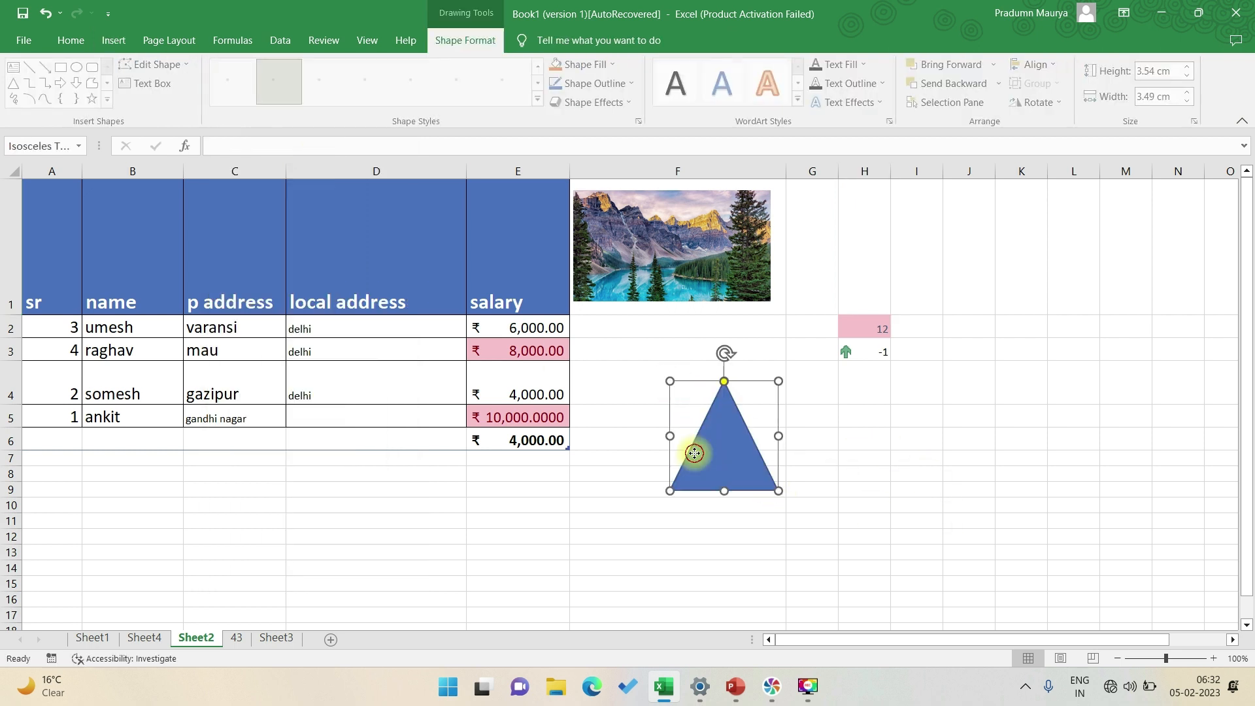
left_click(918, 472)
Skew the triangle by shifting its apex slightly to the right, and deselect the shape
left_click(722, 398)
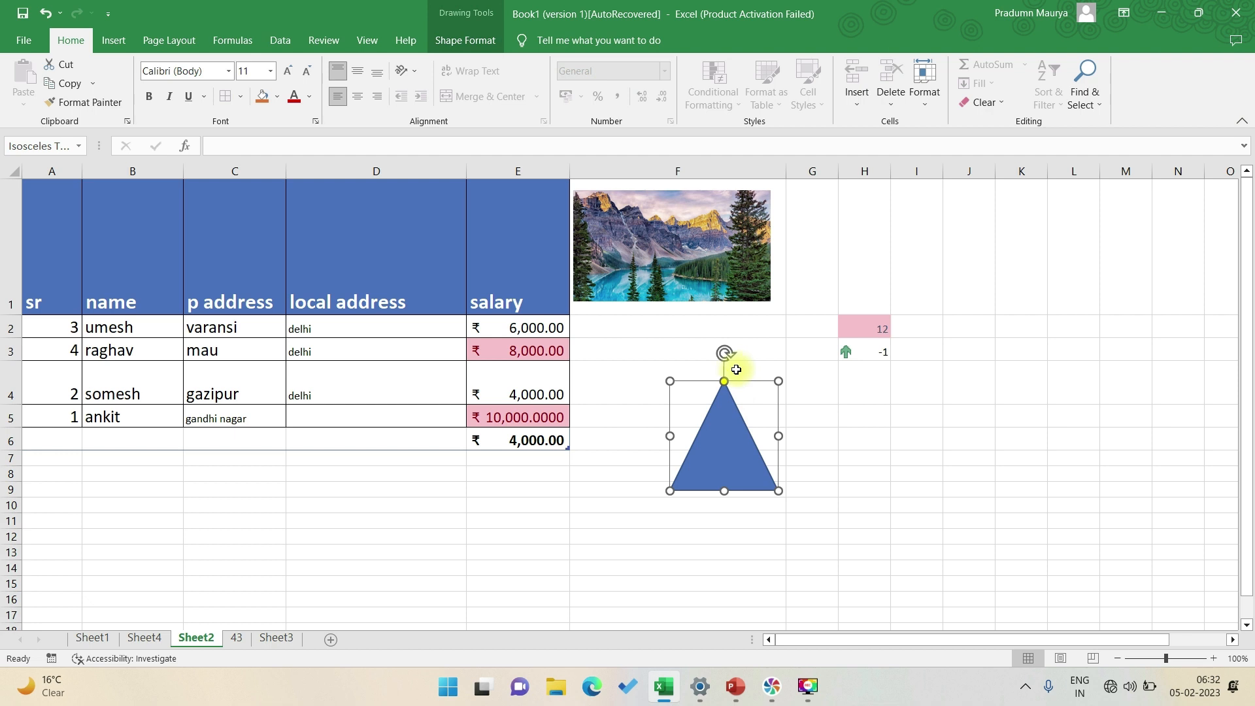
left_click_drag(724, 382, 743, 398)
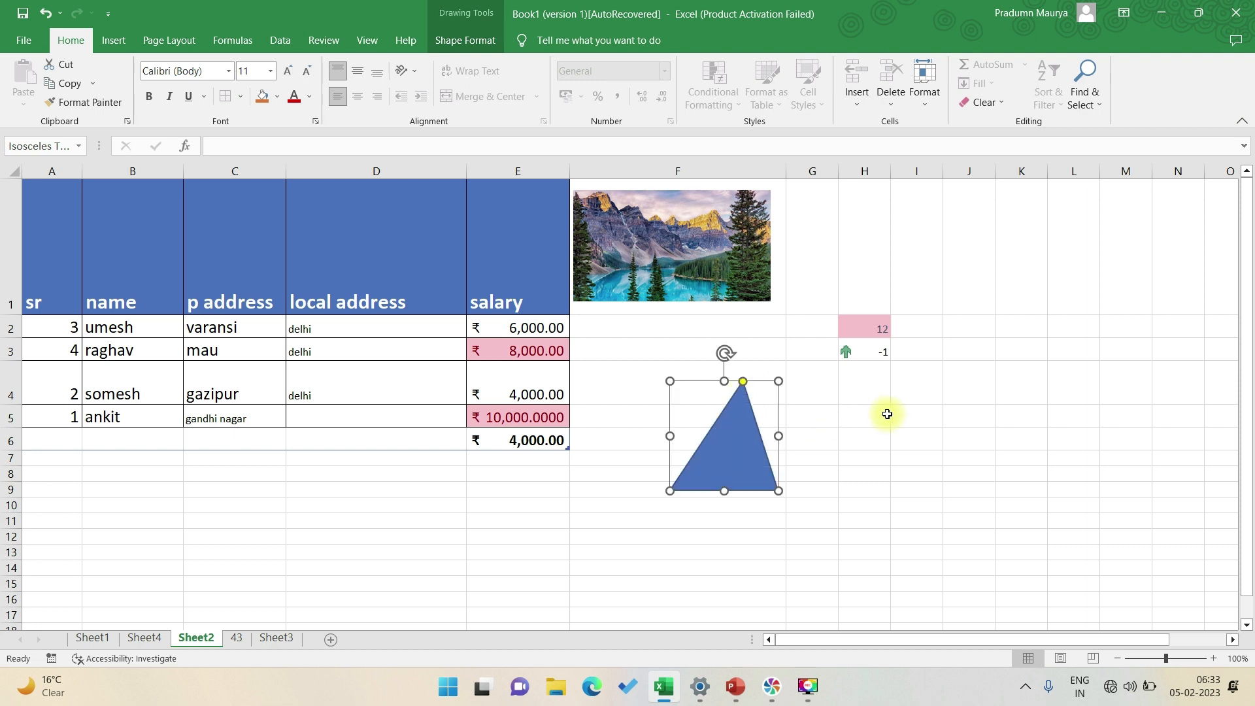
left_click(886, 414)
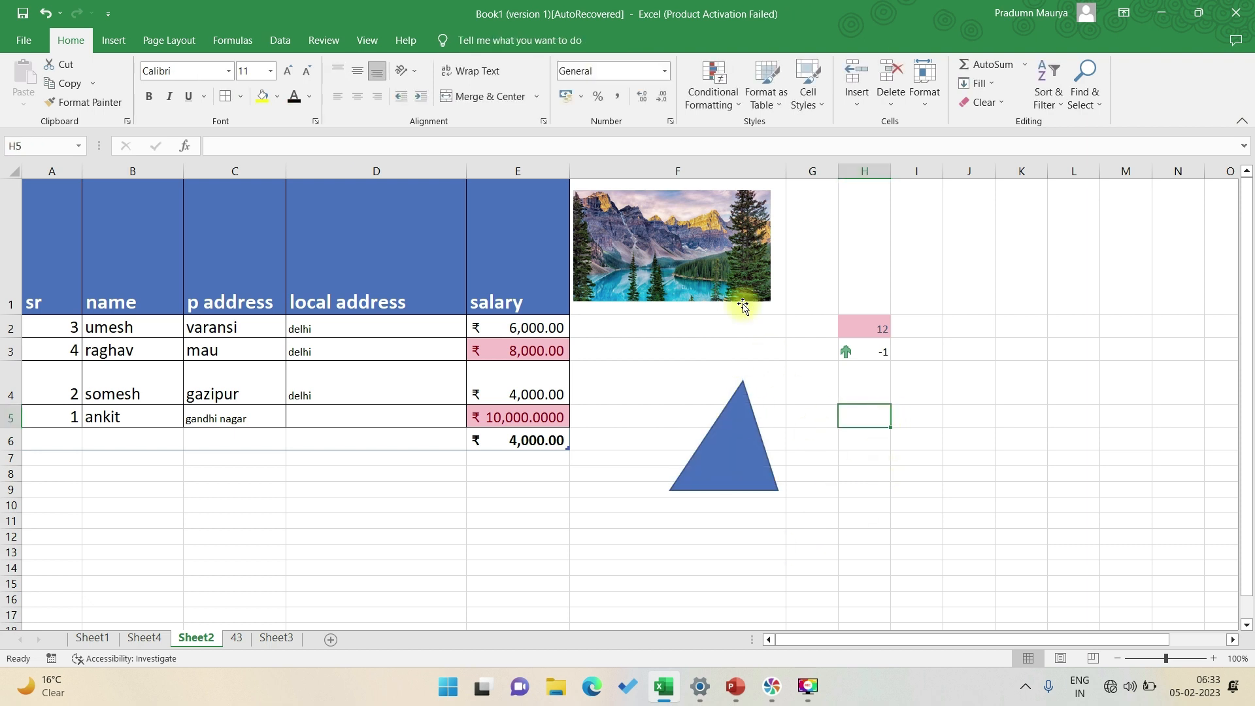
Insert a Vertical Box List SmartArt graphic on Sheet2, and select its first text box
left_click(112, 44)
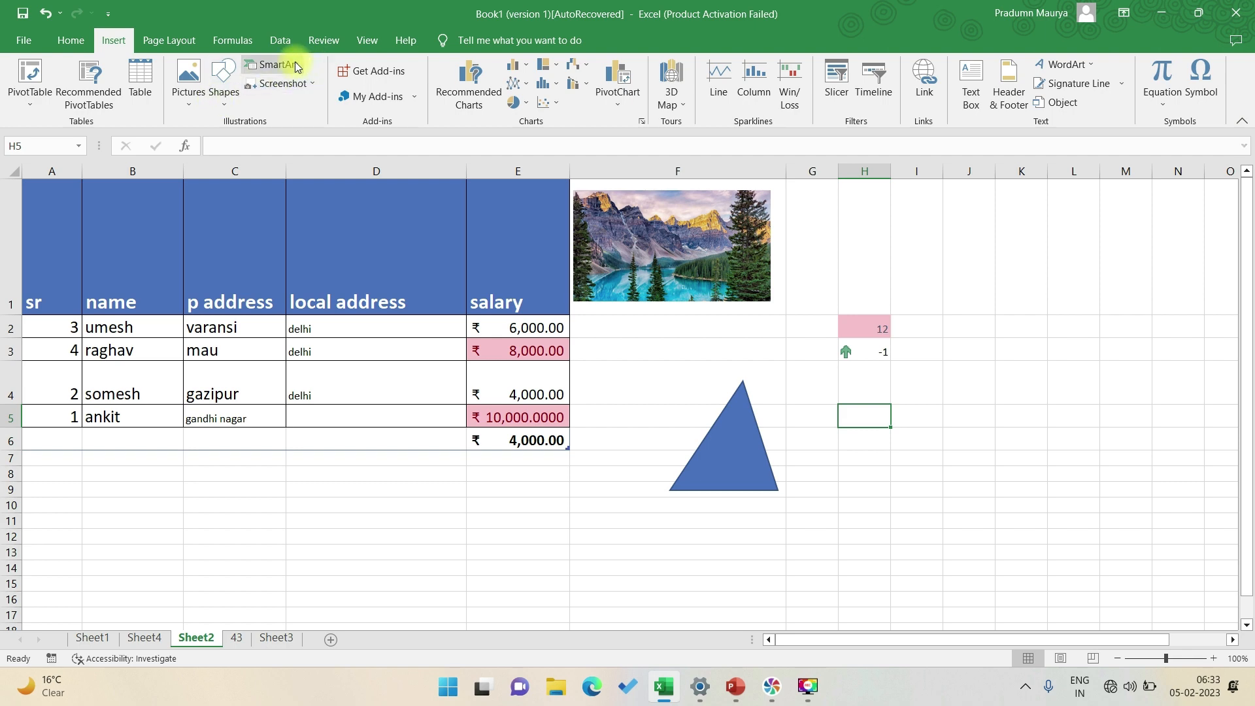
left_click(273, 64)
left_click(540, 296)
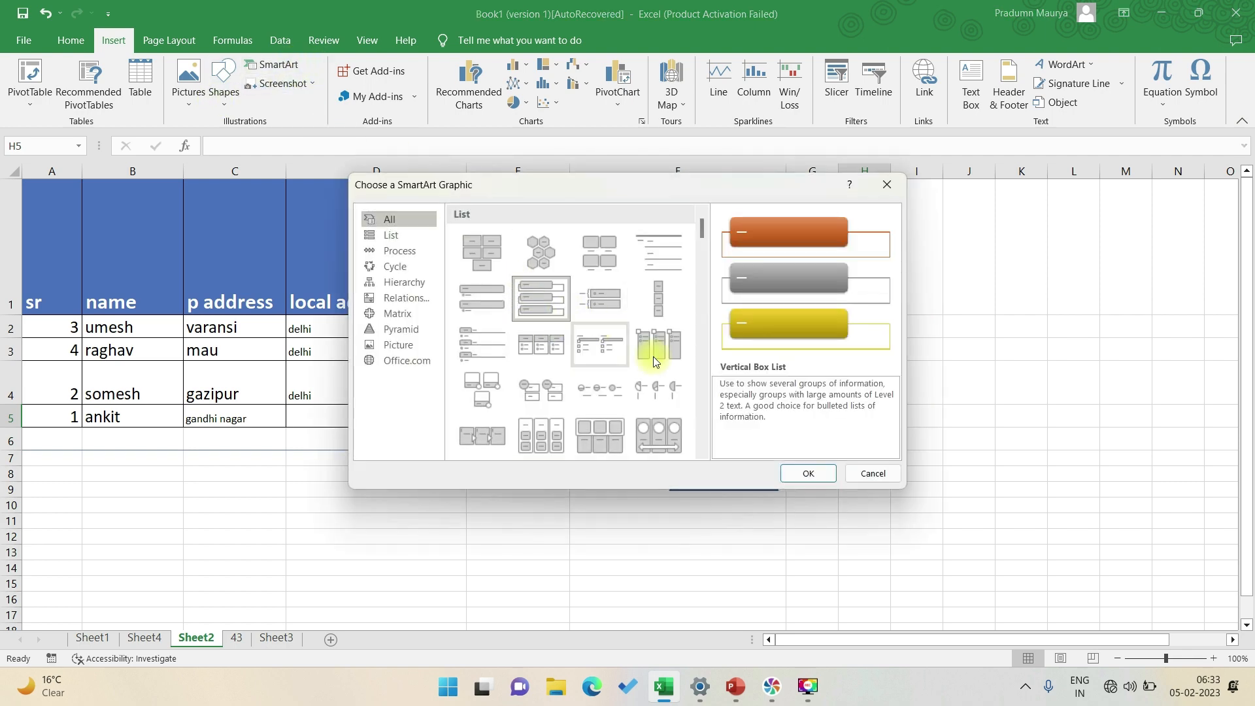
left_click(802, 468)
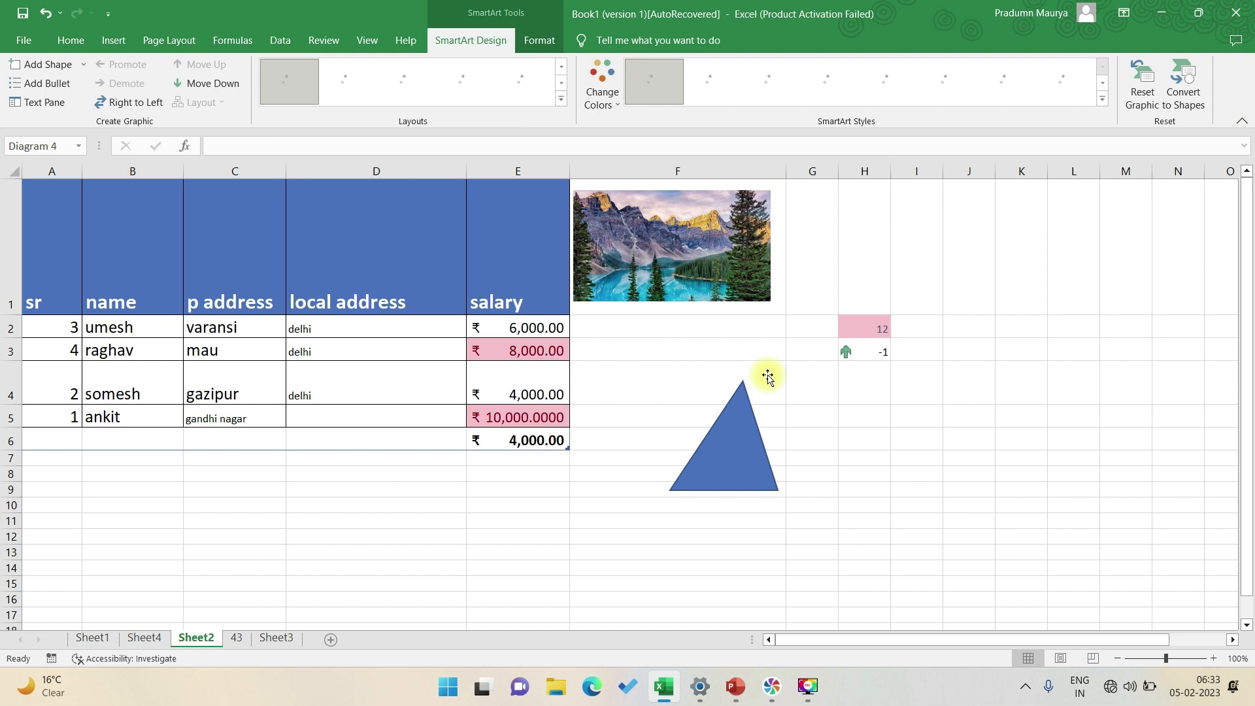
left_click(632, 301)
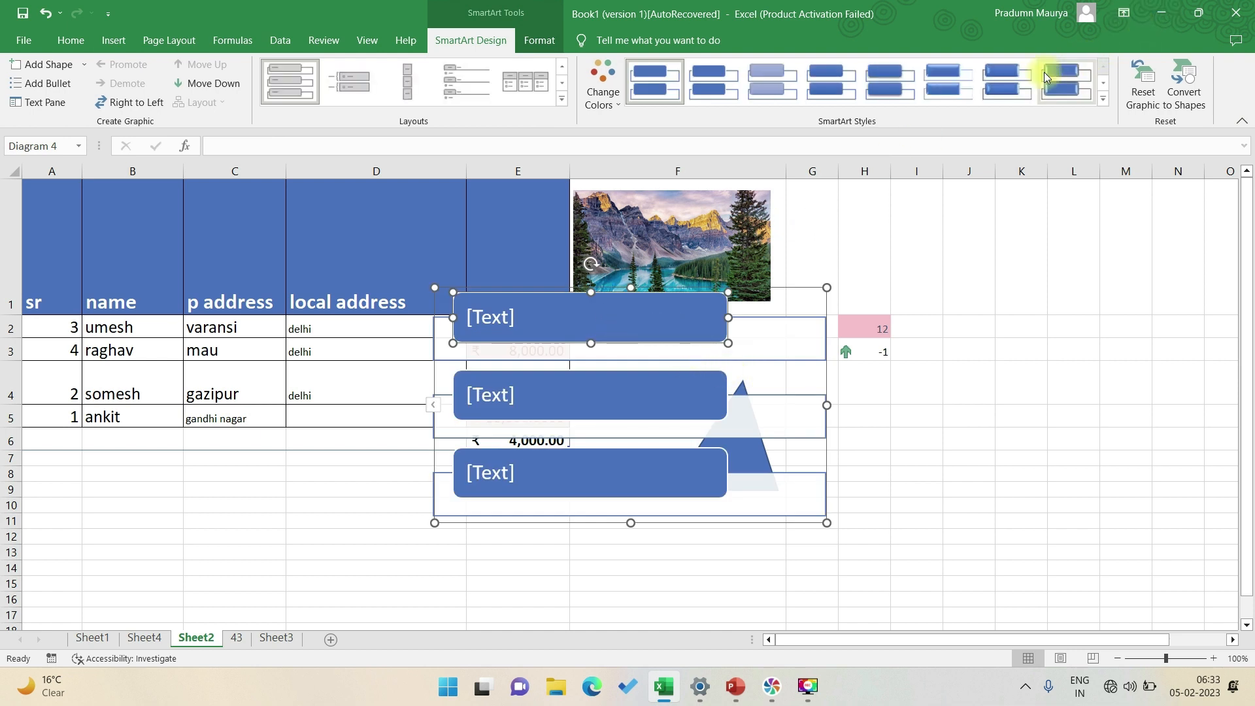
Apply a glossy bevelled style to the SmartArt, and change its layout to picture-circle cards spanned by a double-headed arrow
left_click(940, 92)
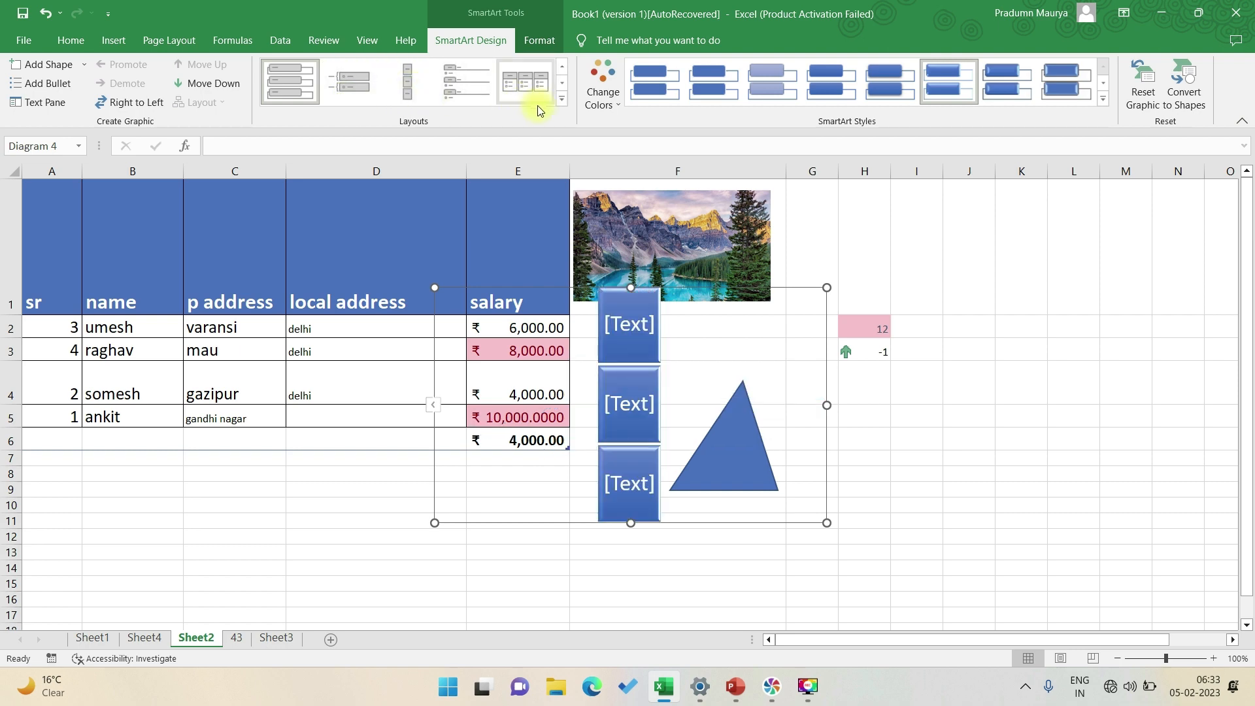
left_click(563, 98)
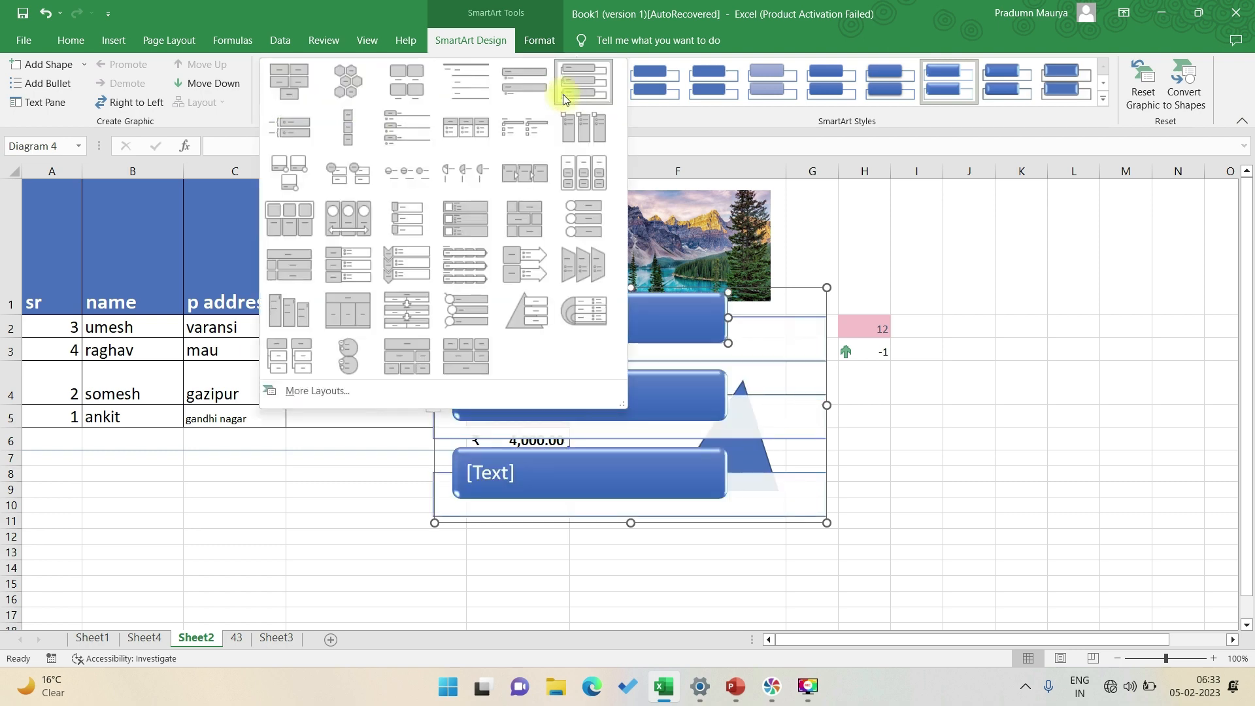
left_click(364, 224)
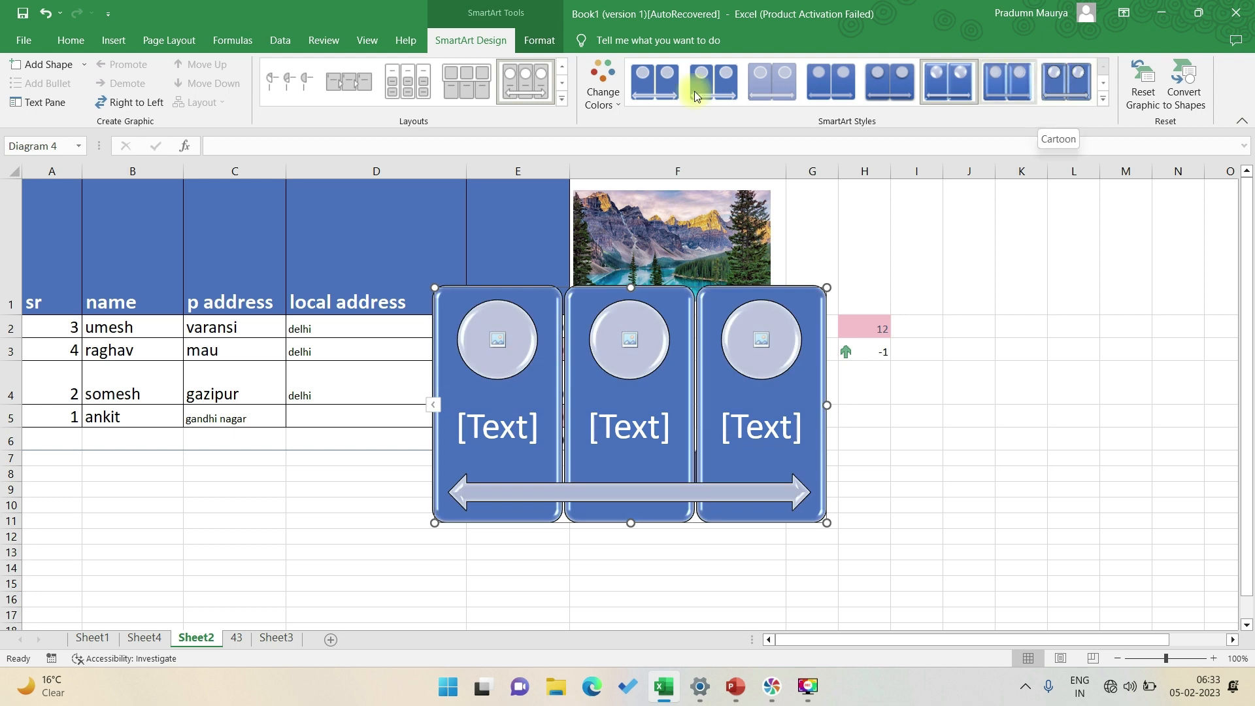
Switch the SmartArt's direction between right-to-left and left-to-right, returning to the original order, and open and close its text pane
left_click(129, 105)
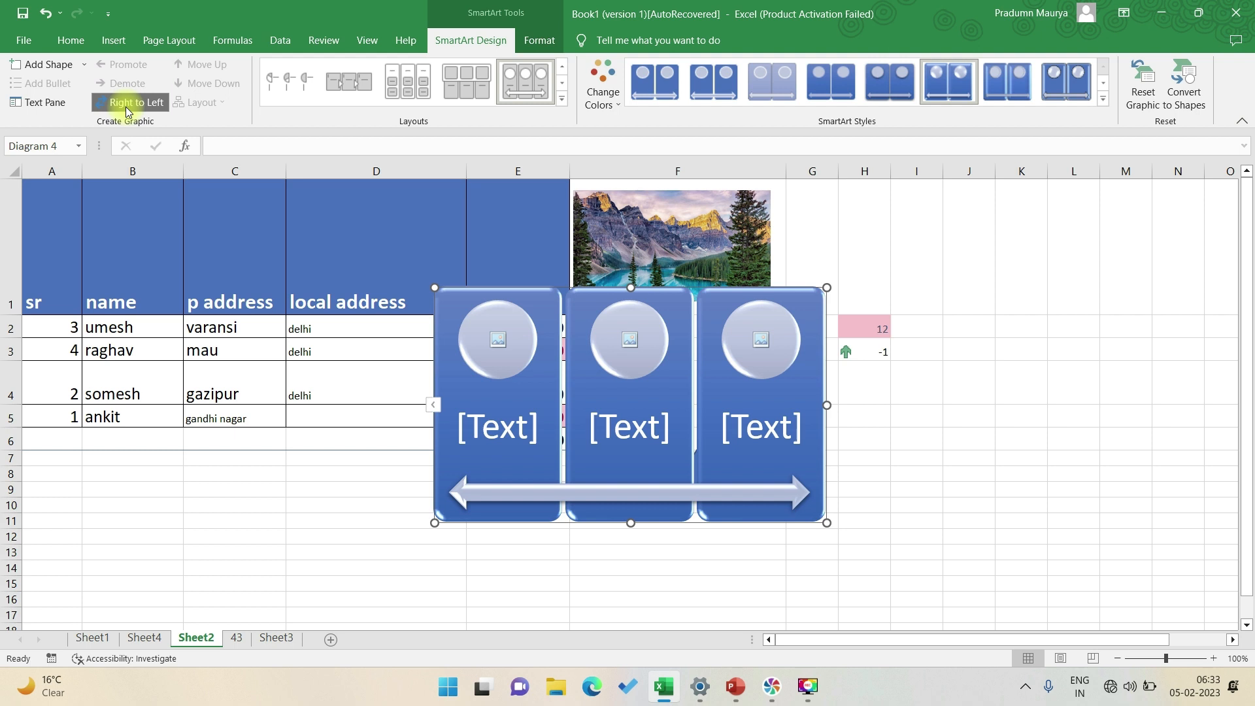
left_click(128, 104)
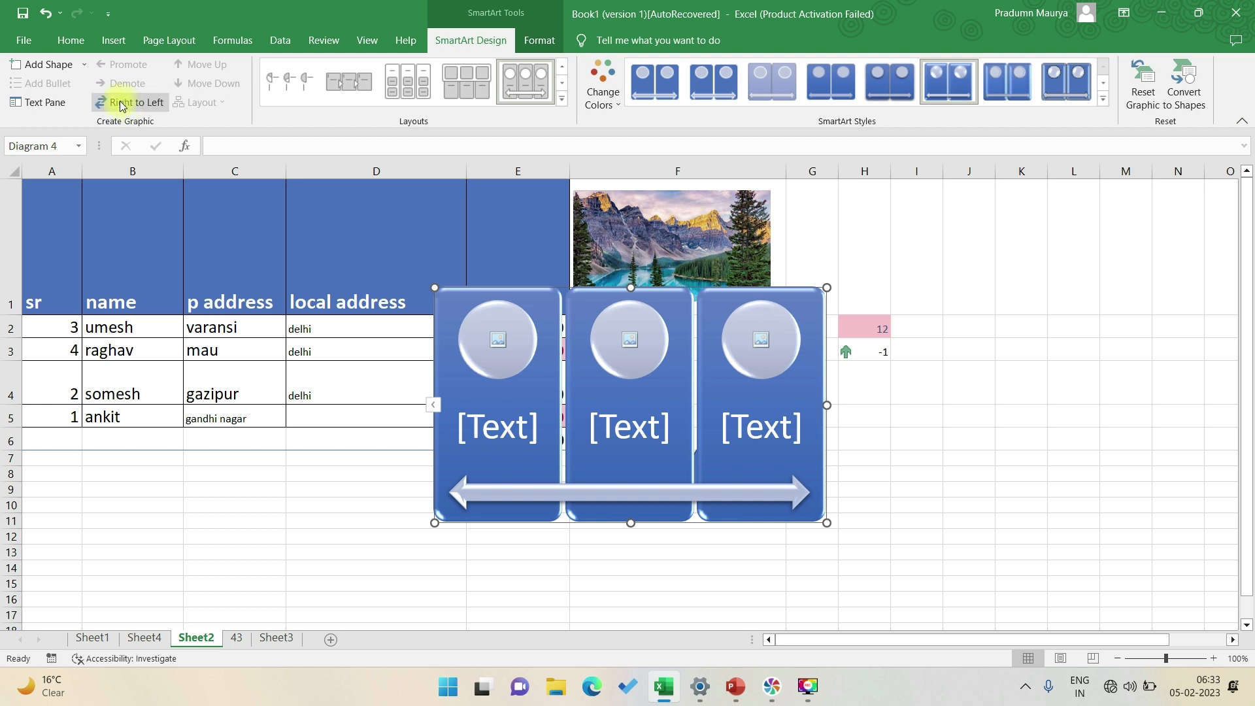
left_click(45, 103)
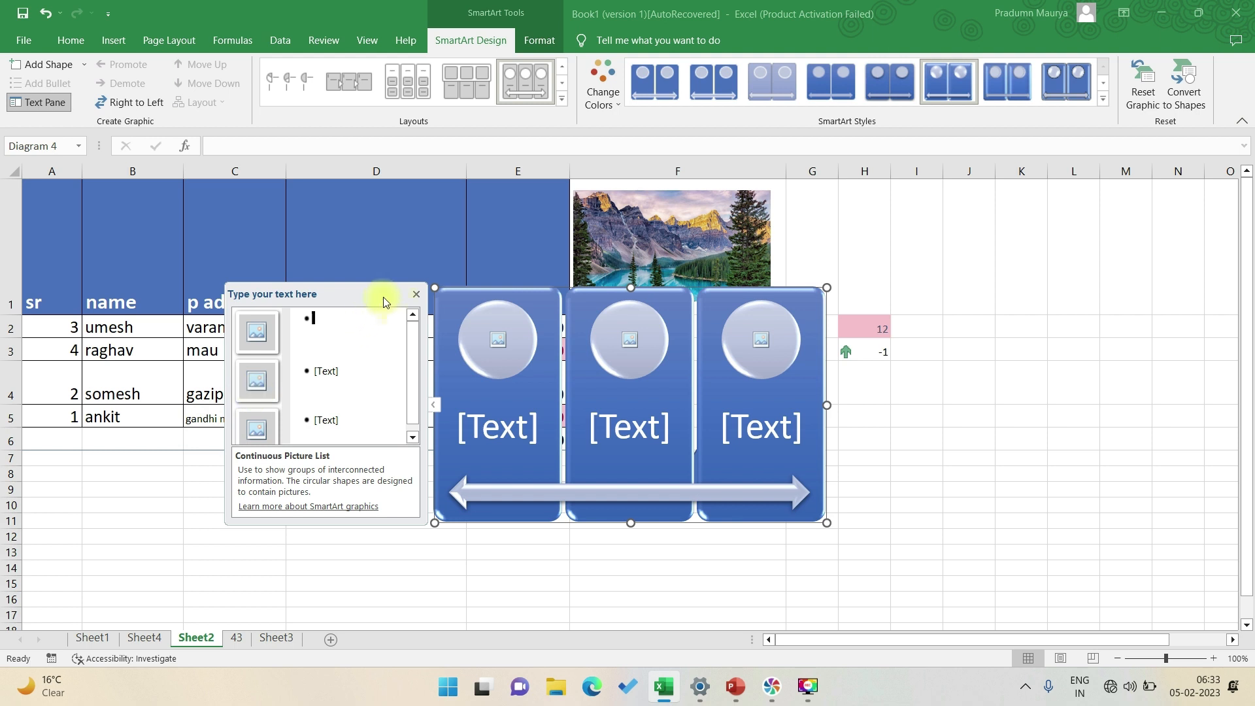
left_click(416, 295)
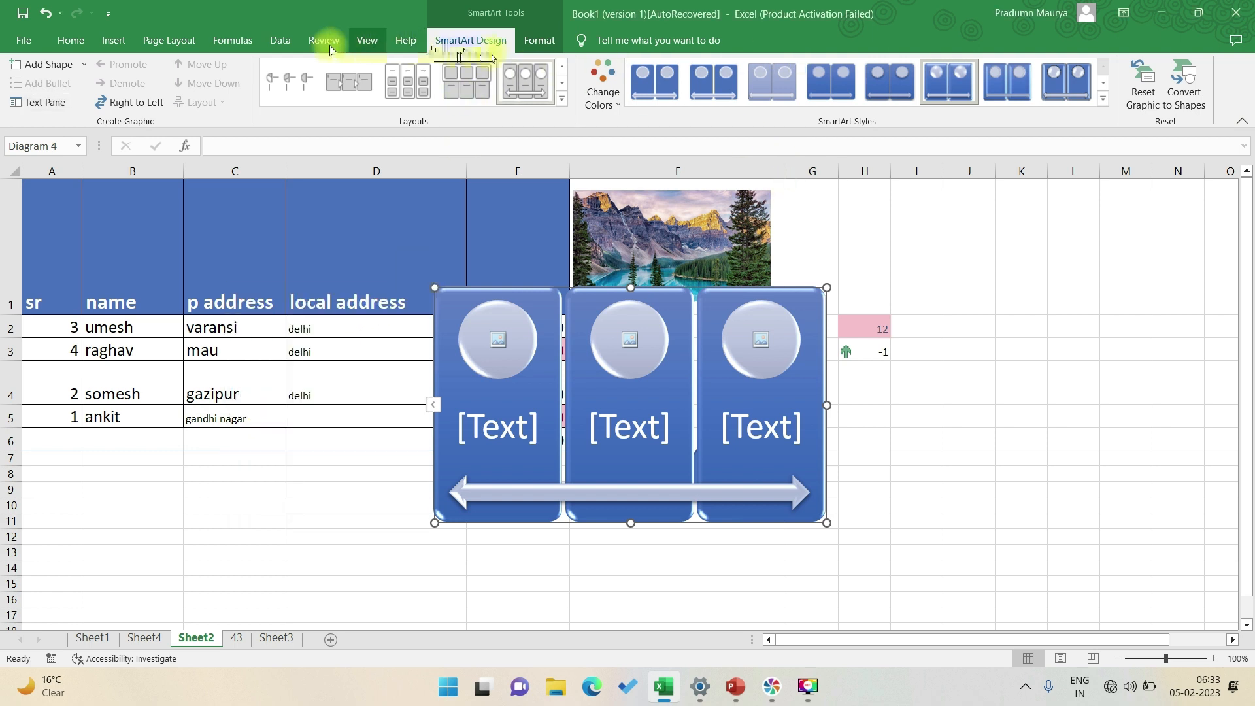
Insert a screen clipping of the desktop about 19.75 cm high and 32.3 cm wide on Sheet2, and delete it
left_click(113, 42)
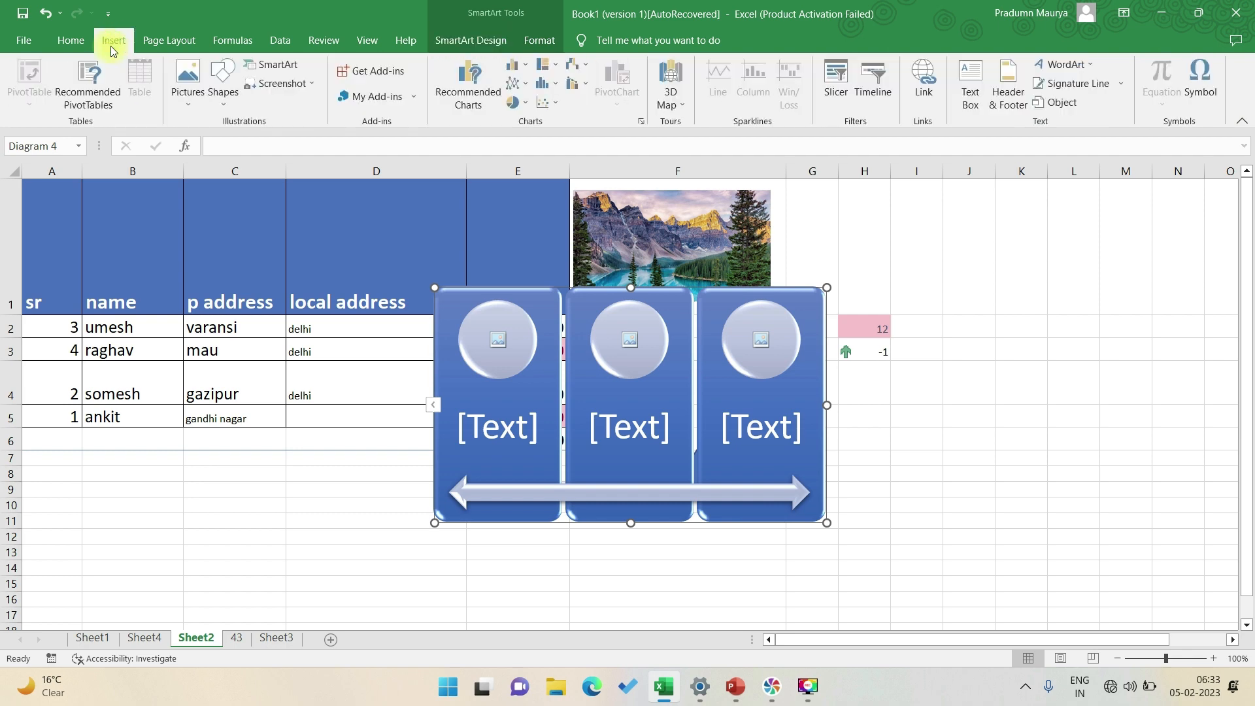
left_click(275, 85)
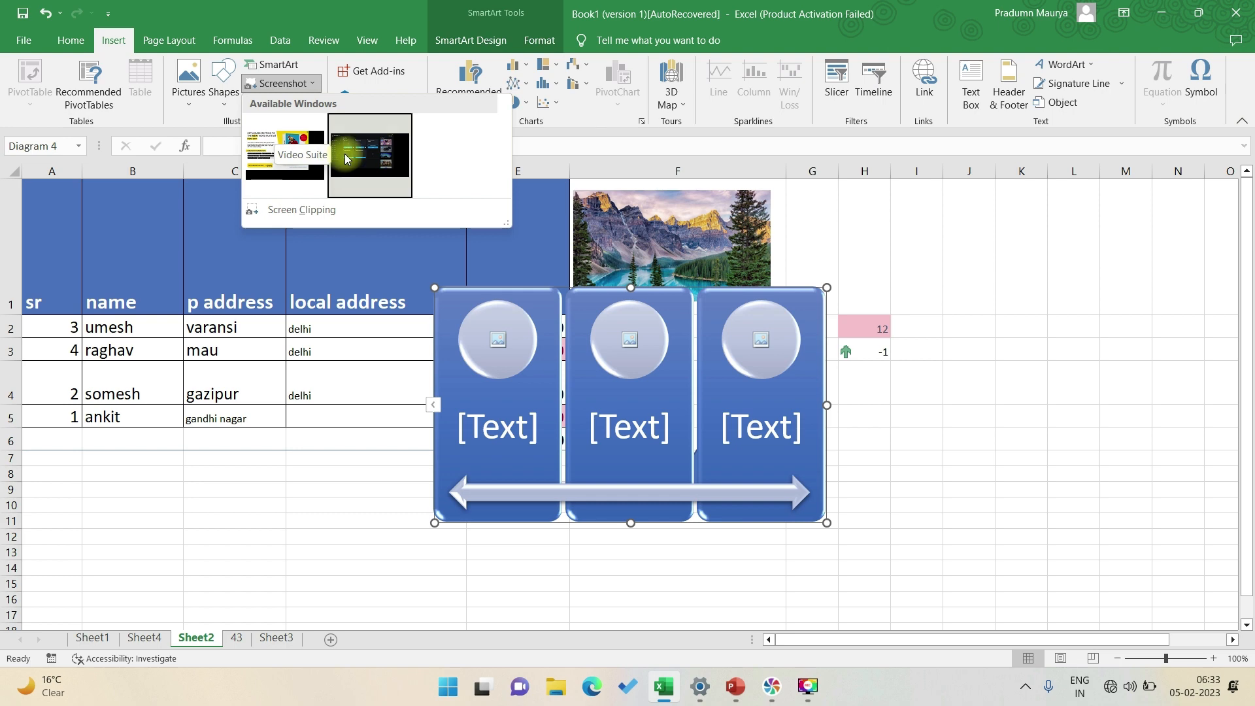
left_click(322, 210)
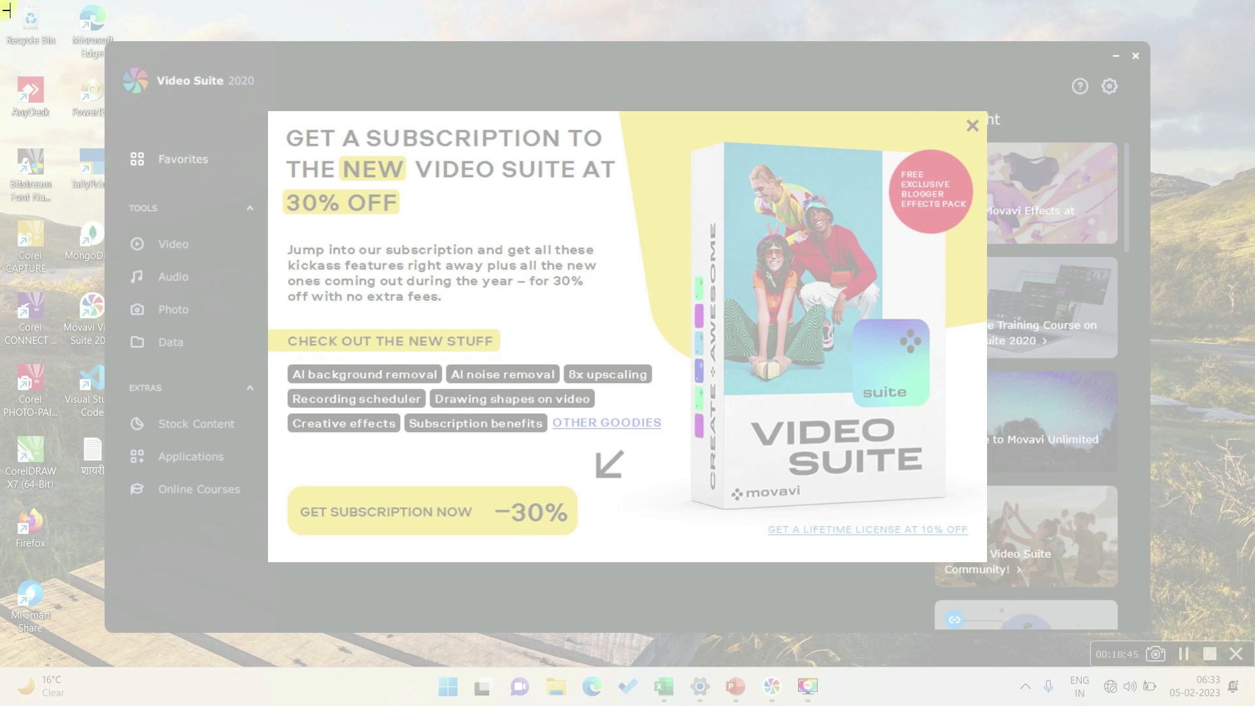
left_click_drag(5, 9, 997, 610)
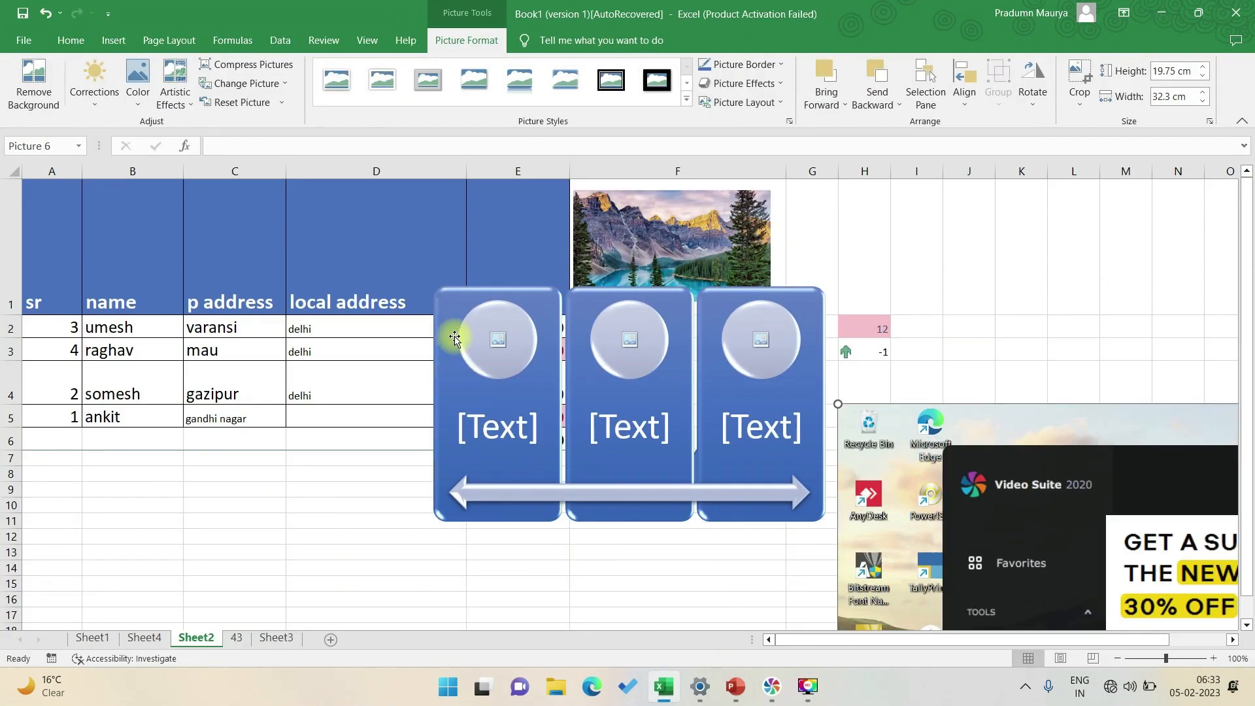
left_click_drag(1150, 470, 570, 285)
key("Delete")
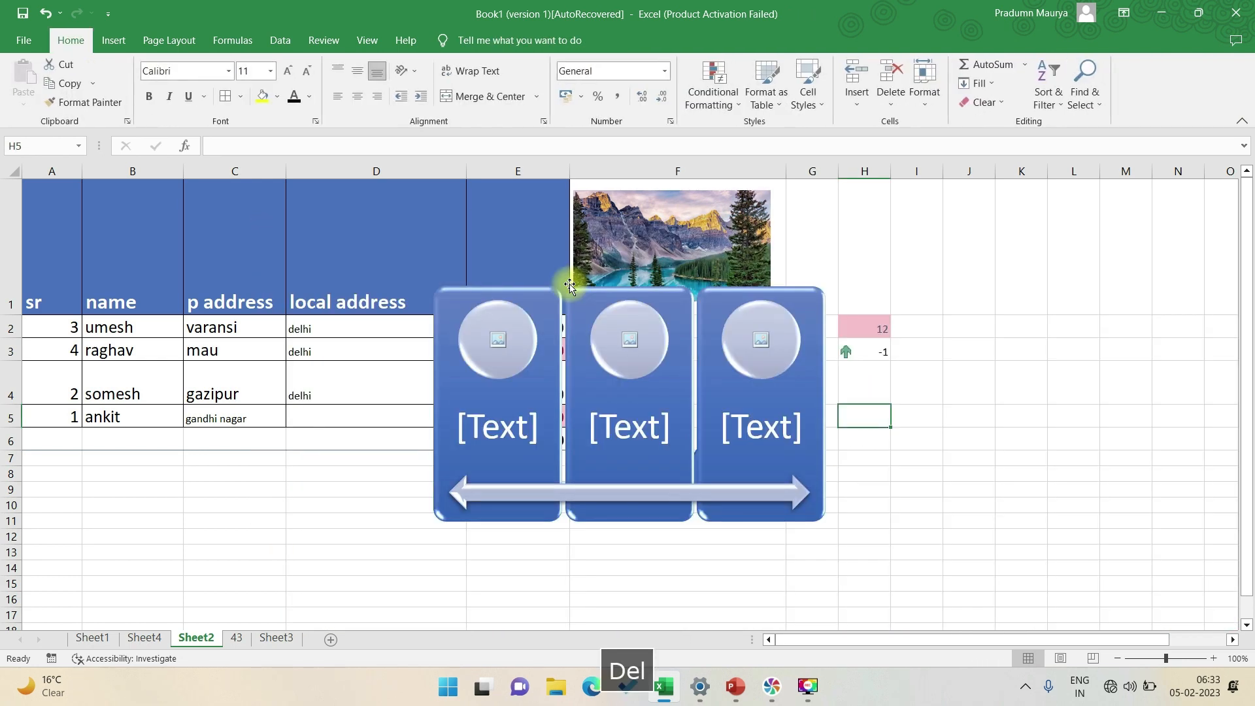
Try to insert a recommended chart with only the empty cell H5 selected
left_click(115, 44)
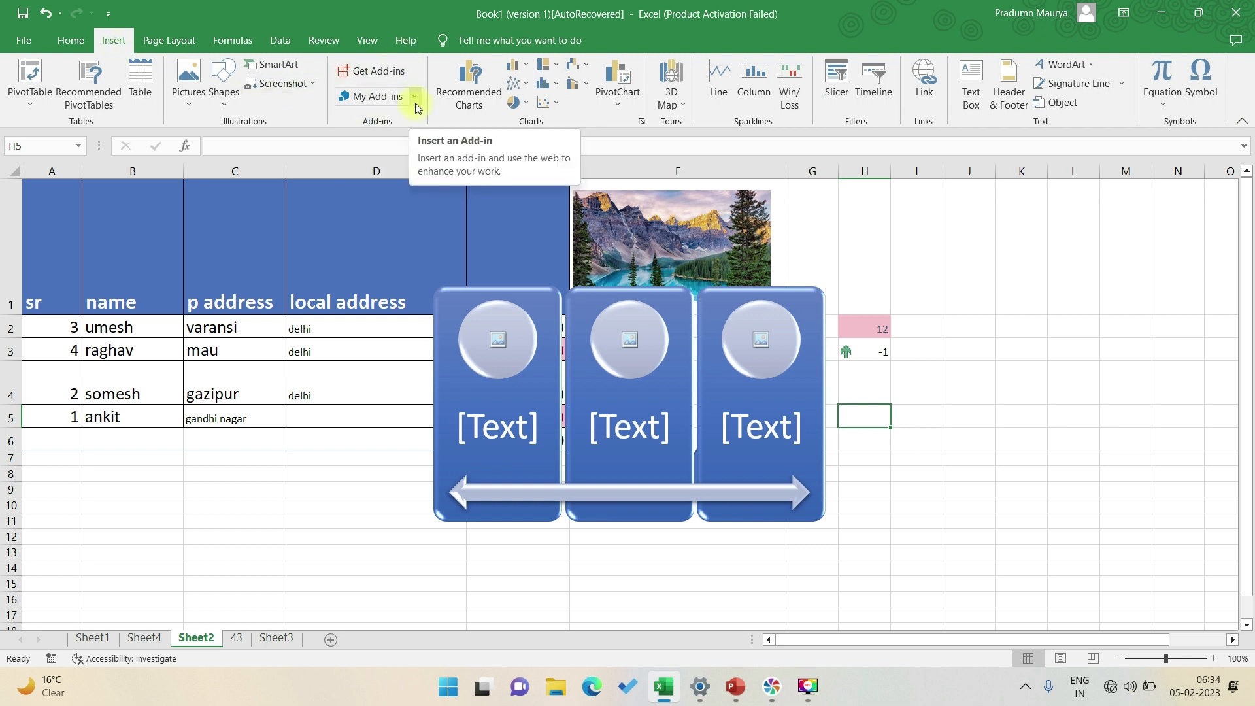
left_click(483, 102)
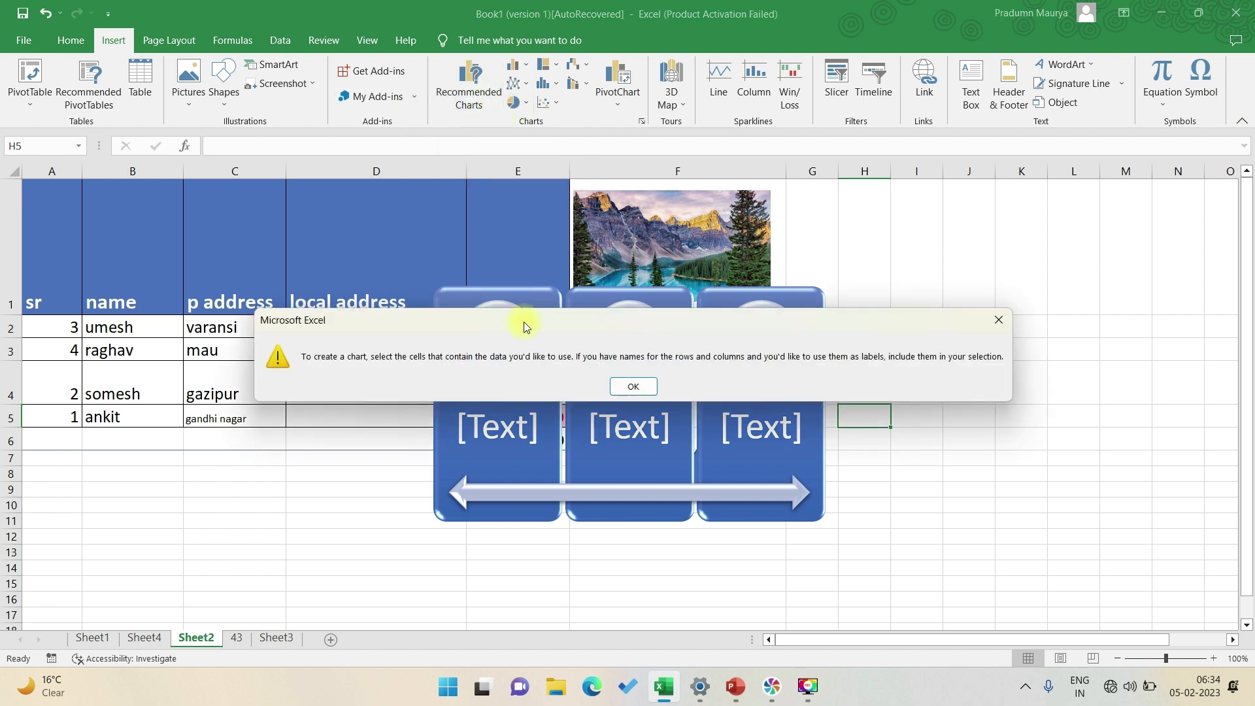
left_click(631, 384)
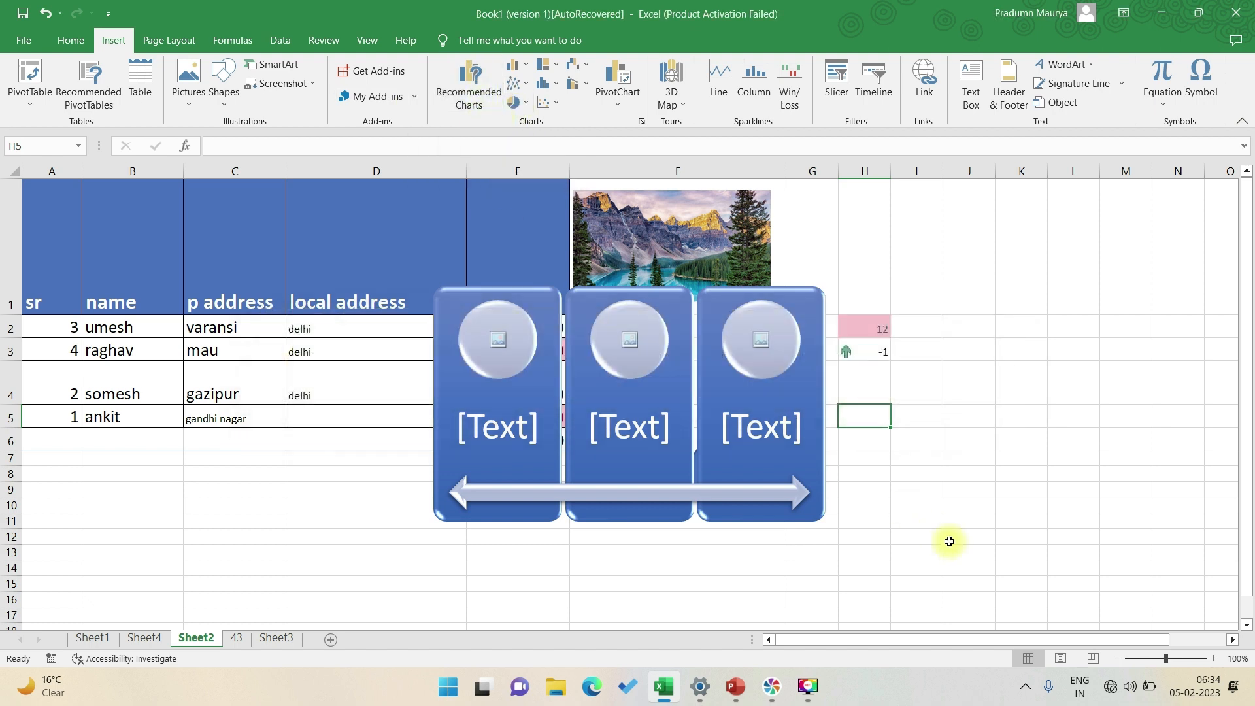